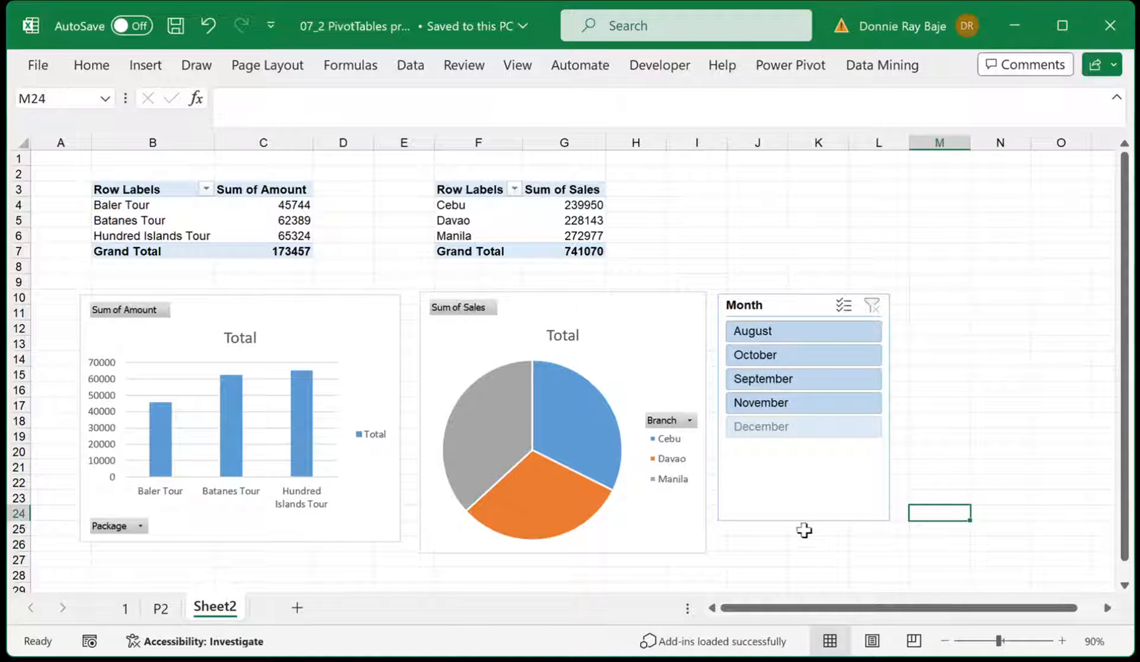
# Filter the Sheet2 pivot tables and charts with the Month slicer by November, September and October in turn
pyautogui.moveTo(814, 508); pyautogui.dragTo(819, 506)
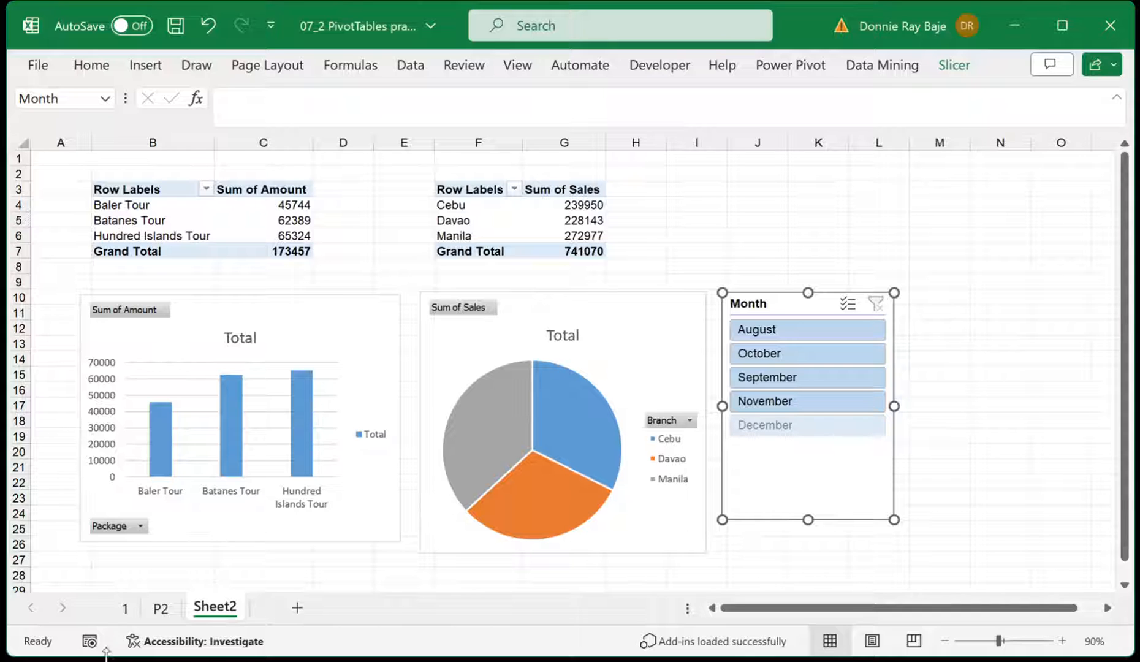
pyautogui.click(159, 608)
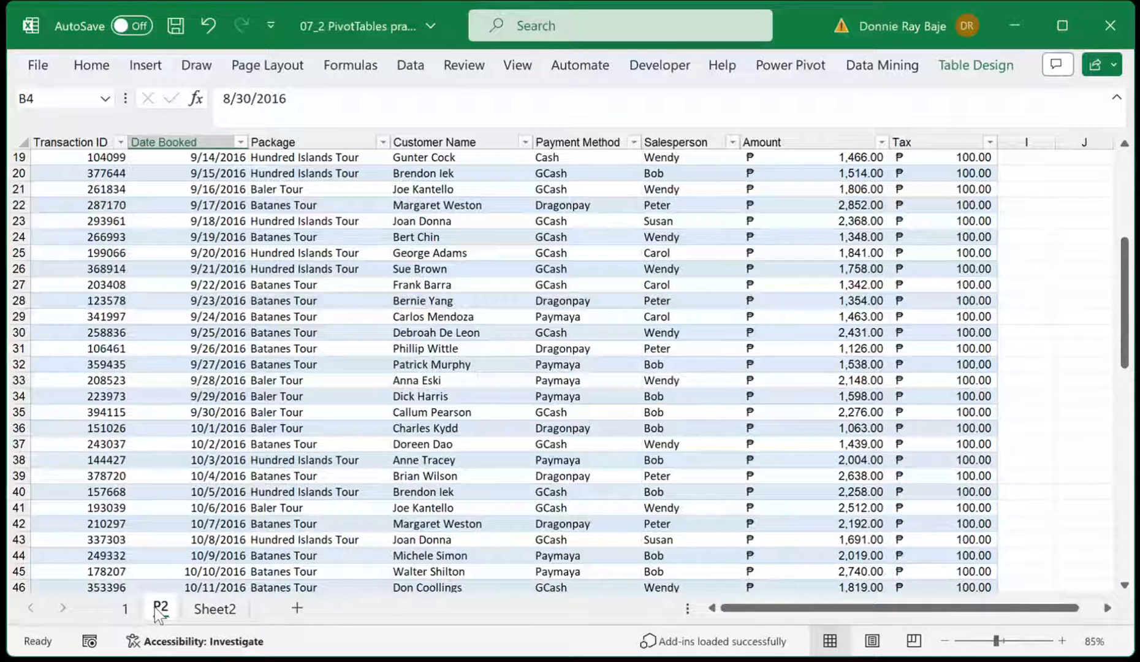
pyautogui.click(226, 615)
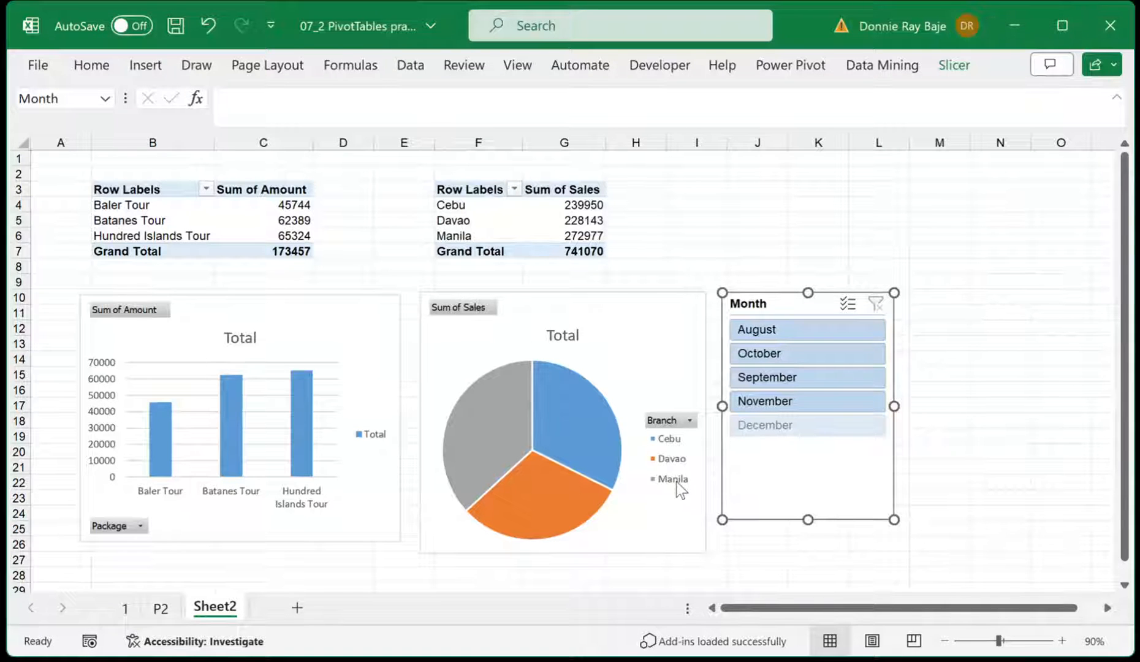
pyautogui.click(829, 401)
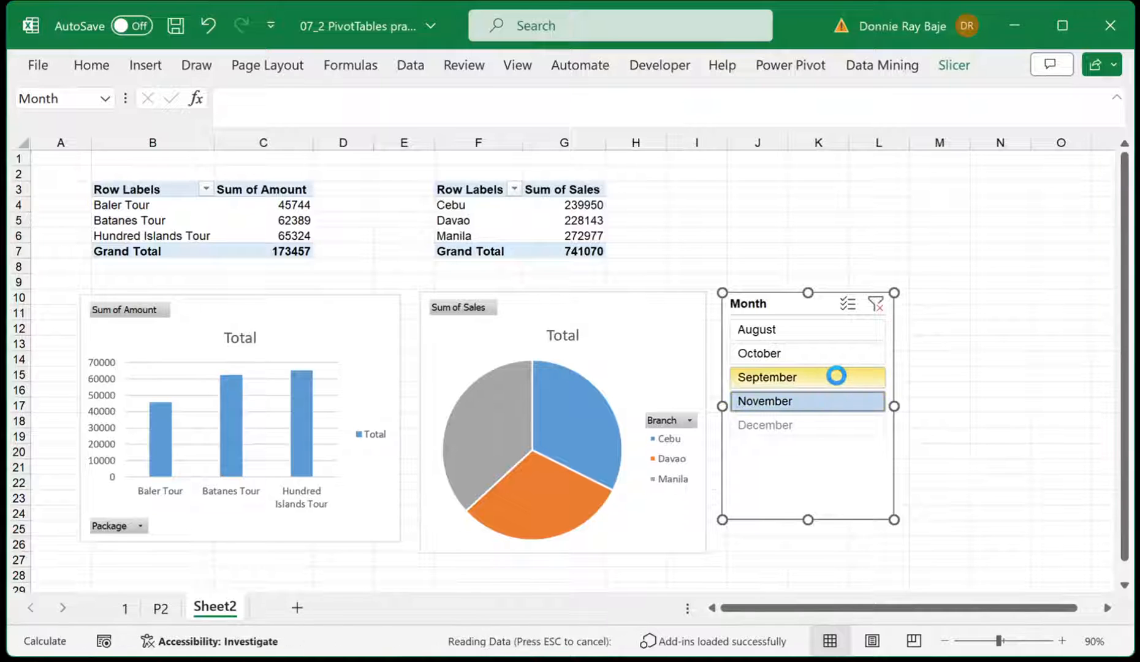
pyautogui.click(836, 376)
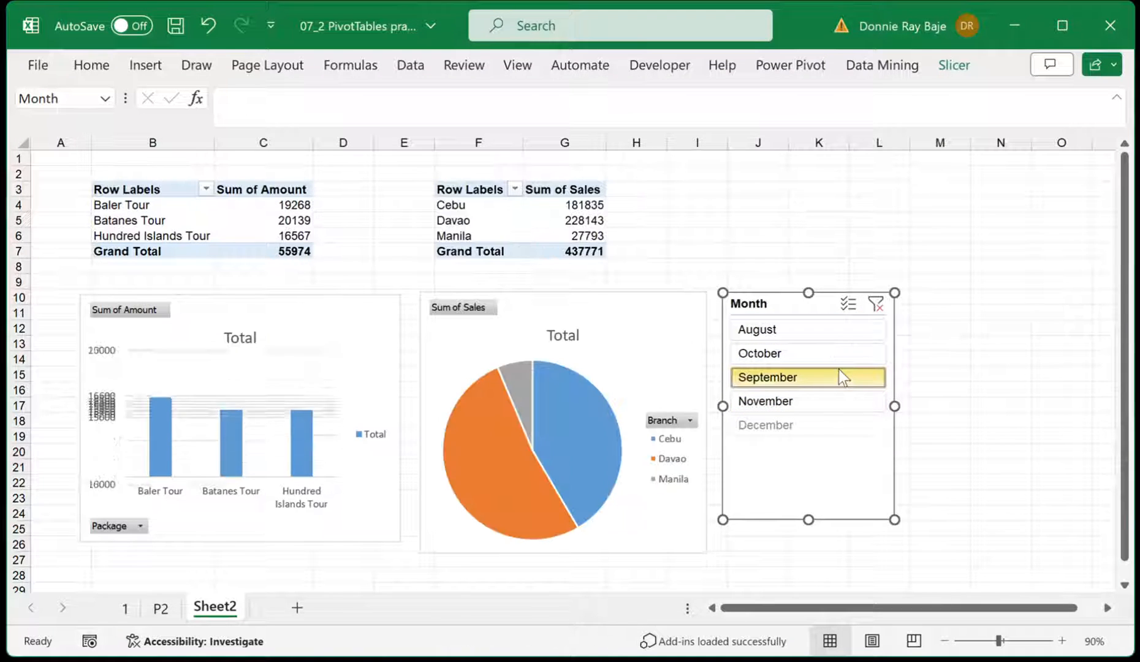
pyautogui.click(836, 361)
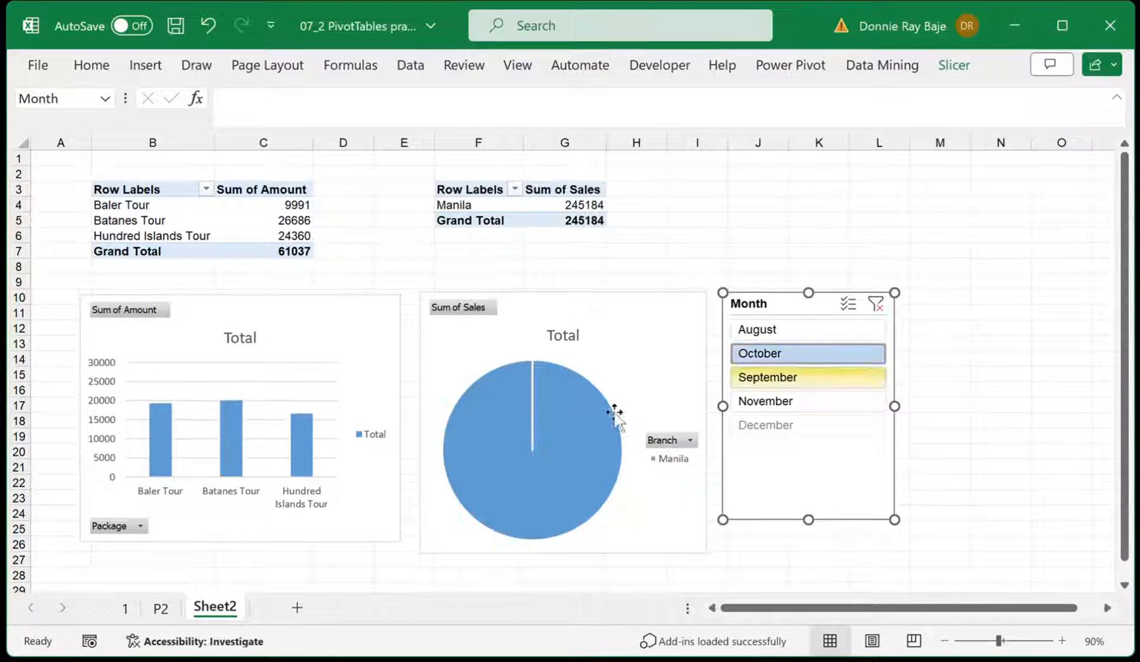
# Check the source data on sheets 1 and P2, and filter the Sheet2 dashboard by August before clearing the Month filter
pyautogui.click(126, 609)
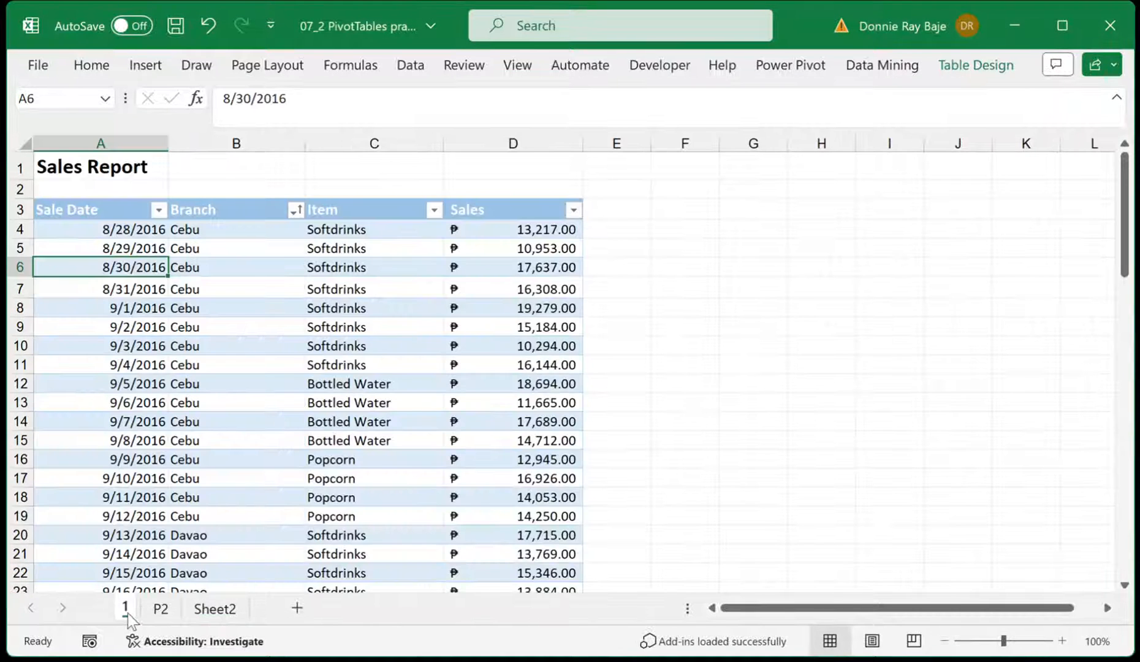
pyautogui.click(200, 611)
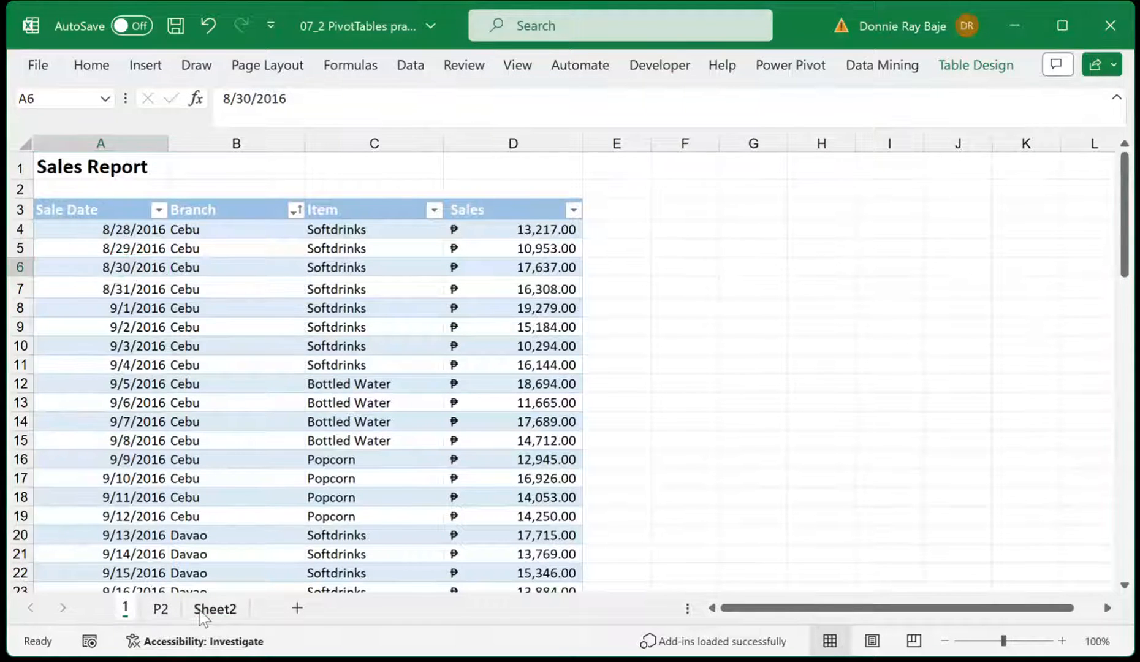
pyautogui.click(162, 610)
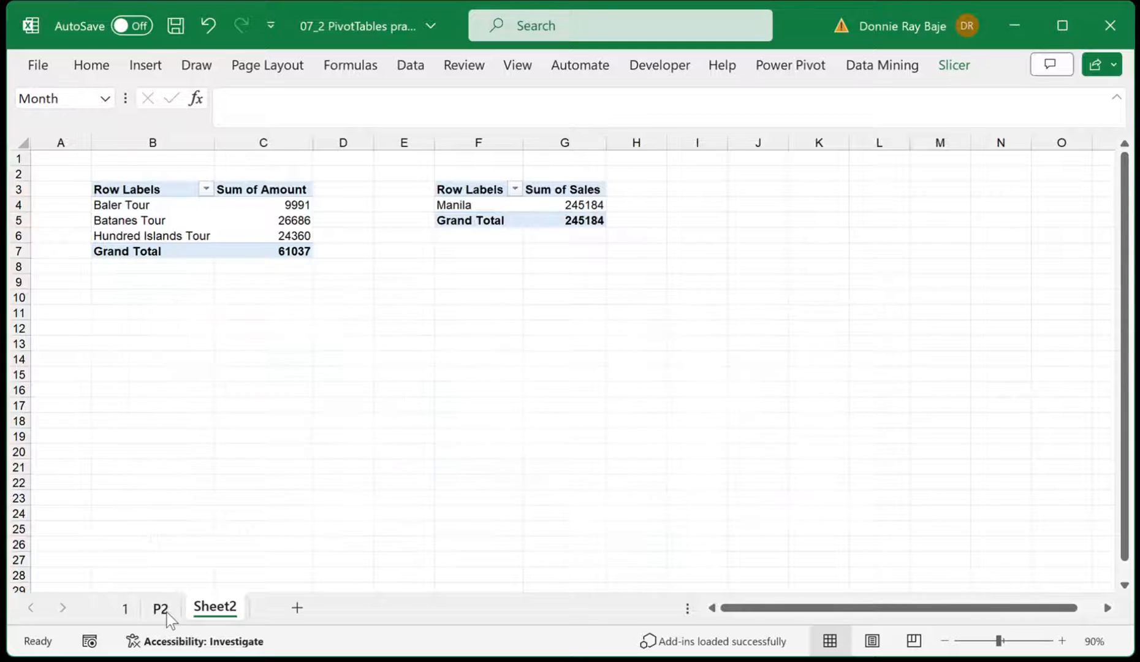
pyautogui.scroll(-4, 444, 487)
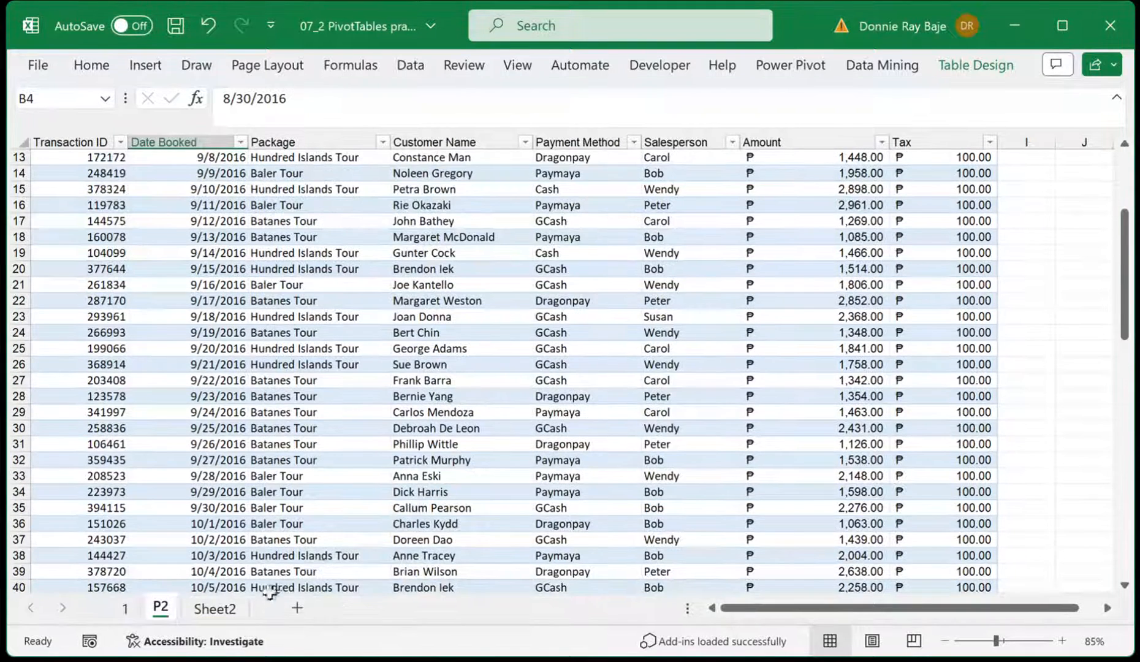
pyautogui.click(234, 614)
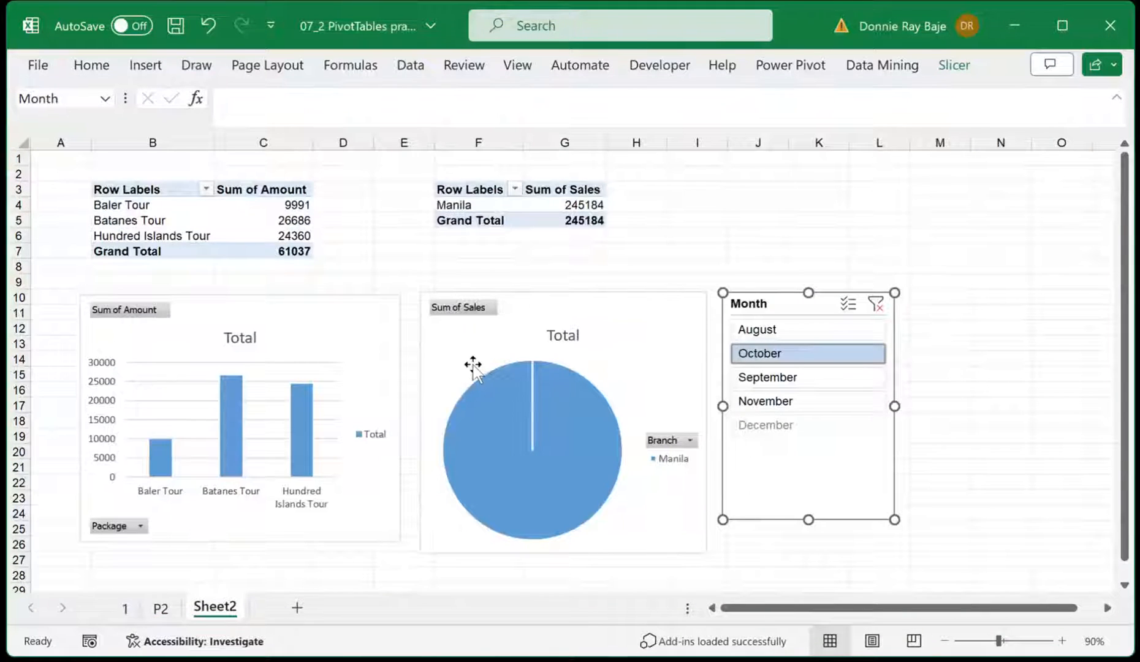
pyautogui.click(835, 328)
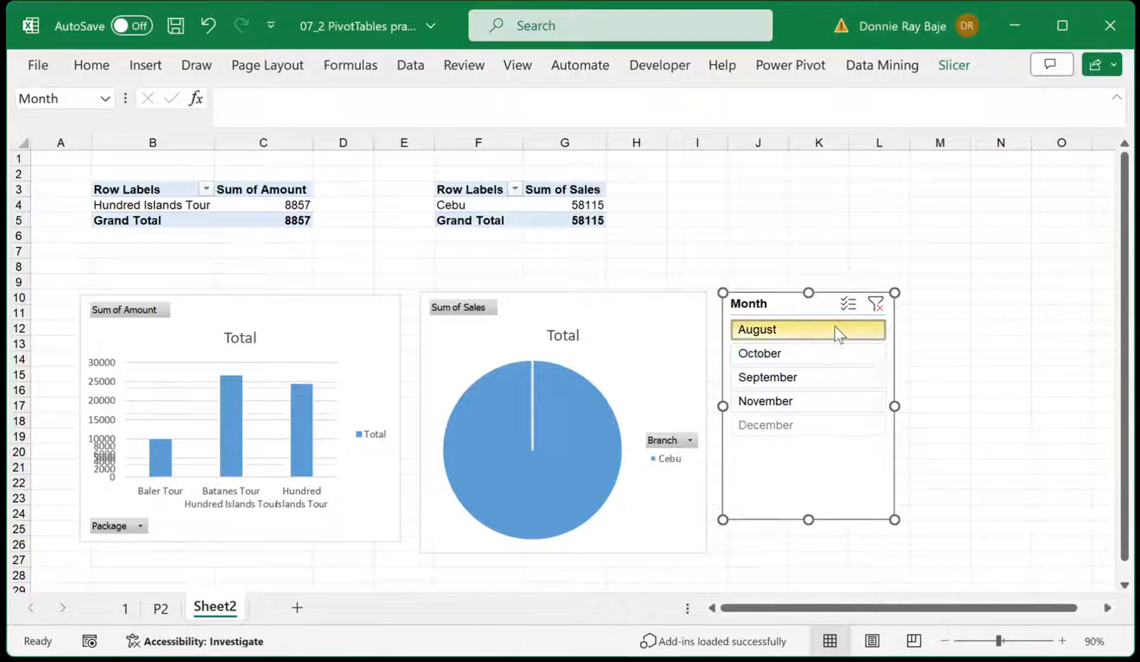
pyautogui.click(877, 304)
# Examine the source records on sheets 1 and P2, comparing the columns and dates of the two data sets
pyautogui.click(126, 609)
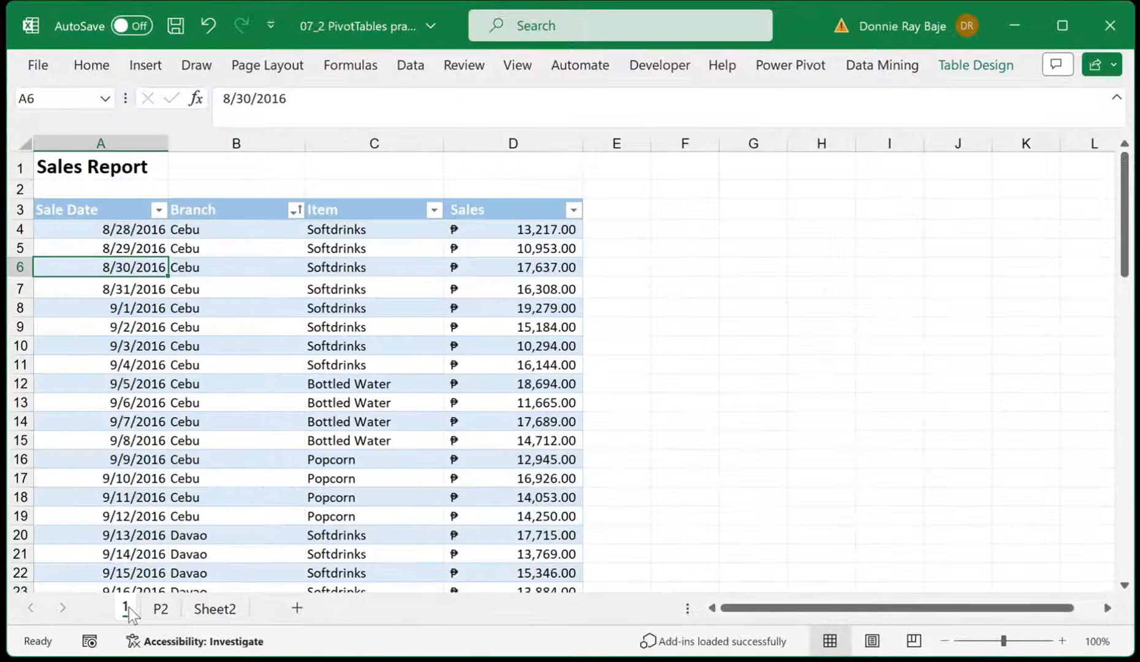
pyautogui.click(160, 609)
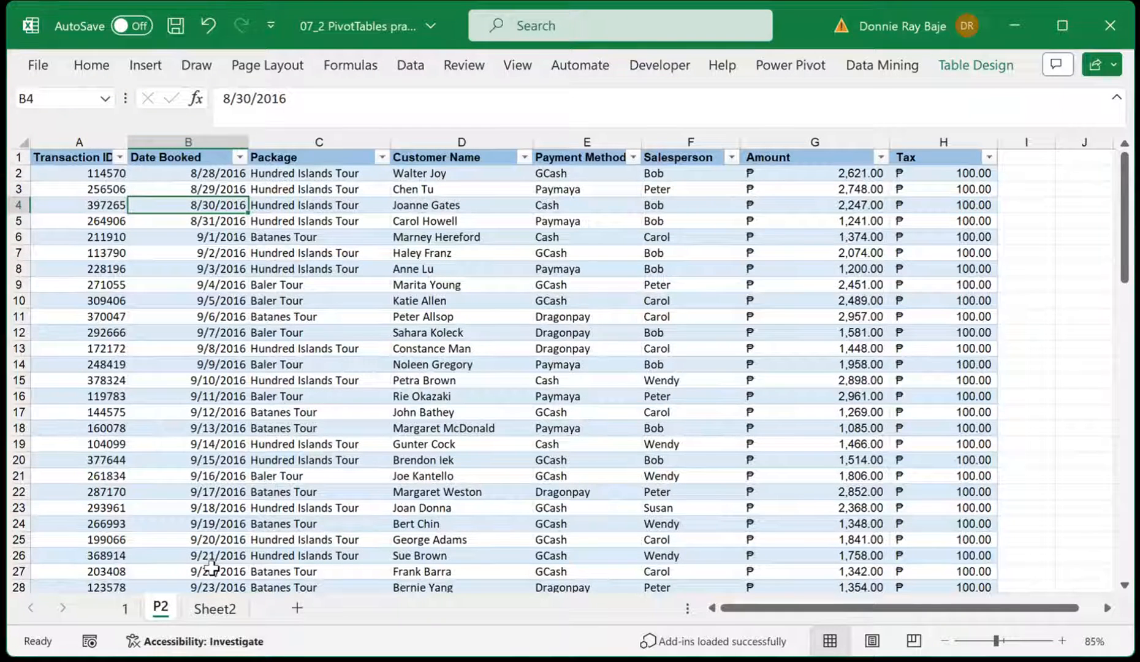
pyautogui.click(217, 608)
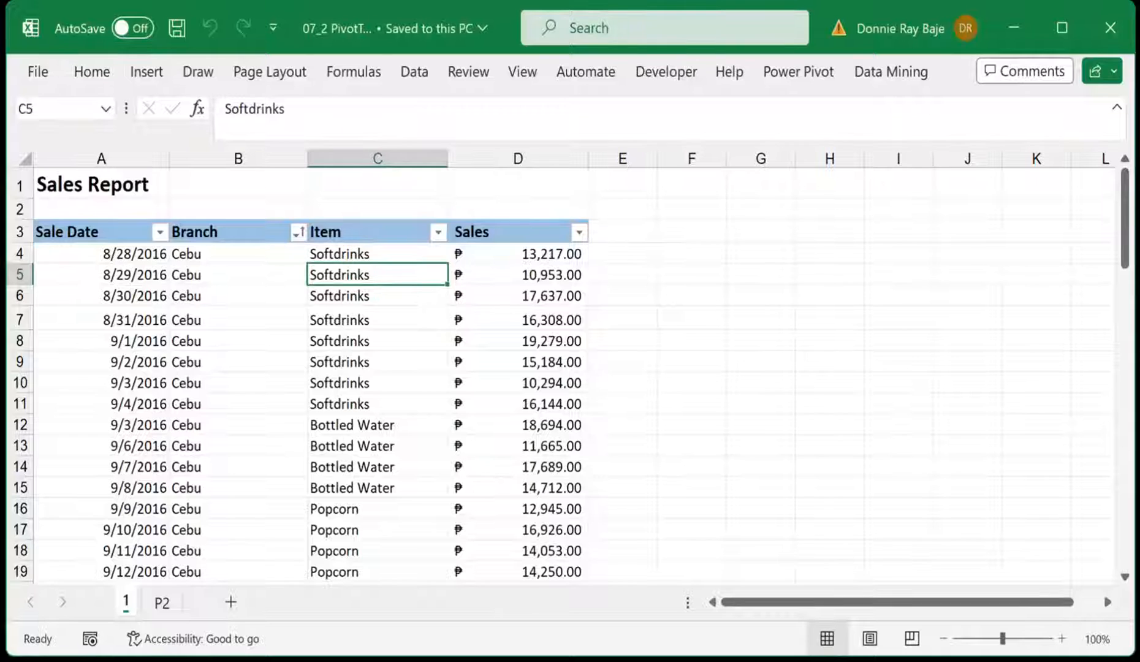
pyautogui.click(906, 435)
pyautogui.click(162, 603)
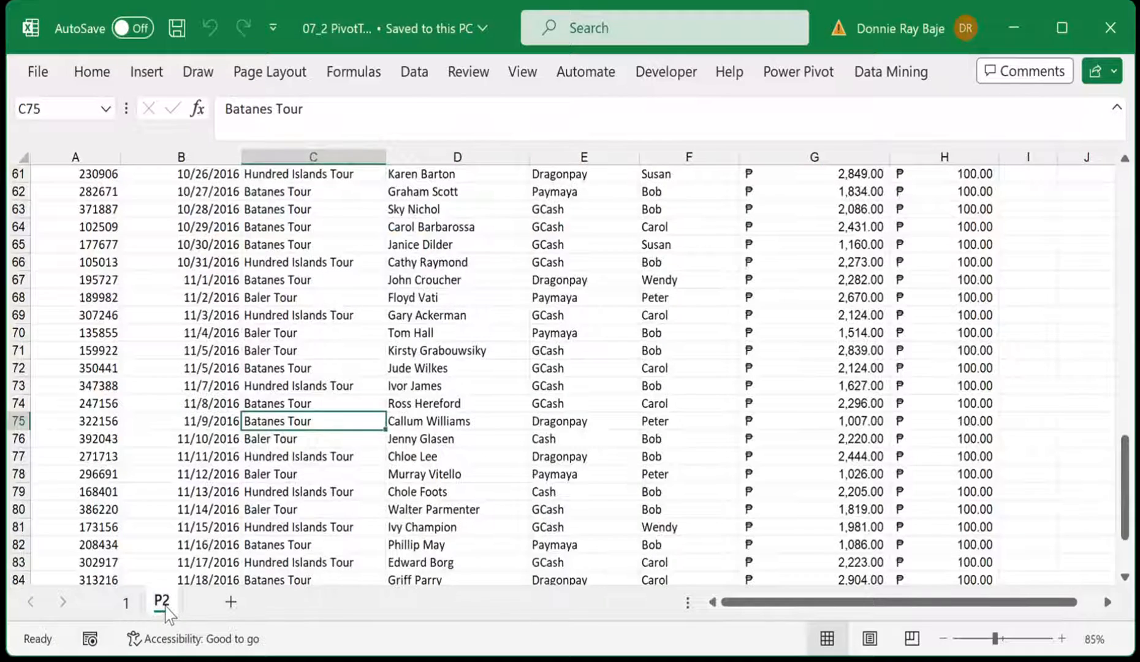
pyautogui.scroll(20, 512, 392)
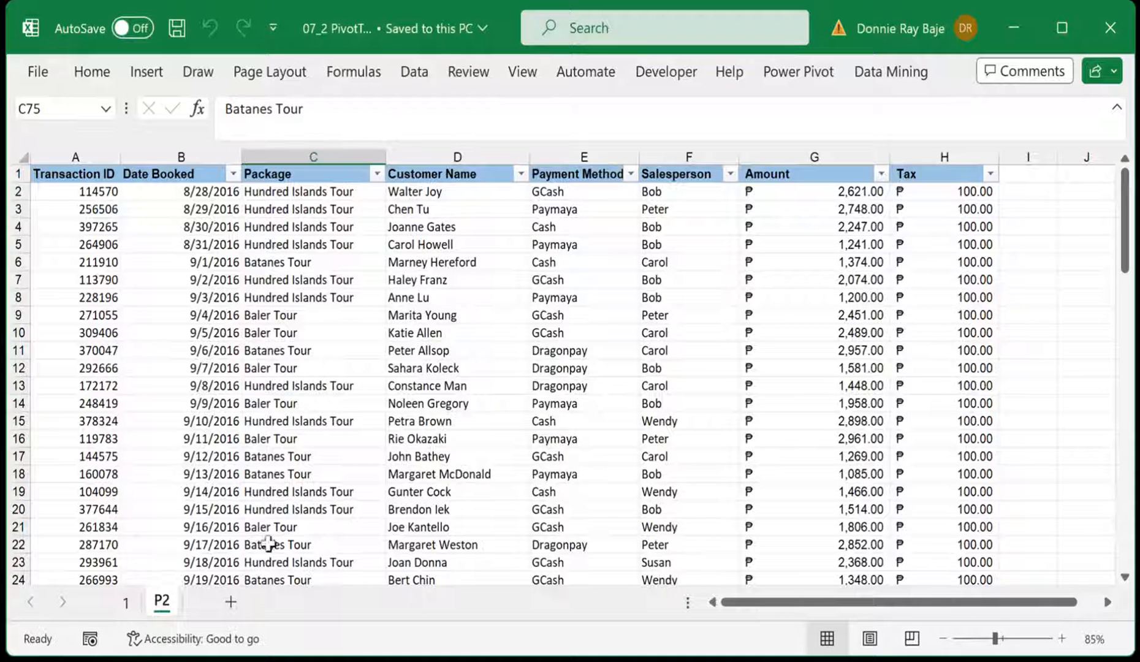
pyautogui.click(126, 602)
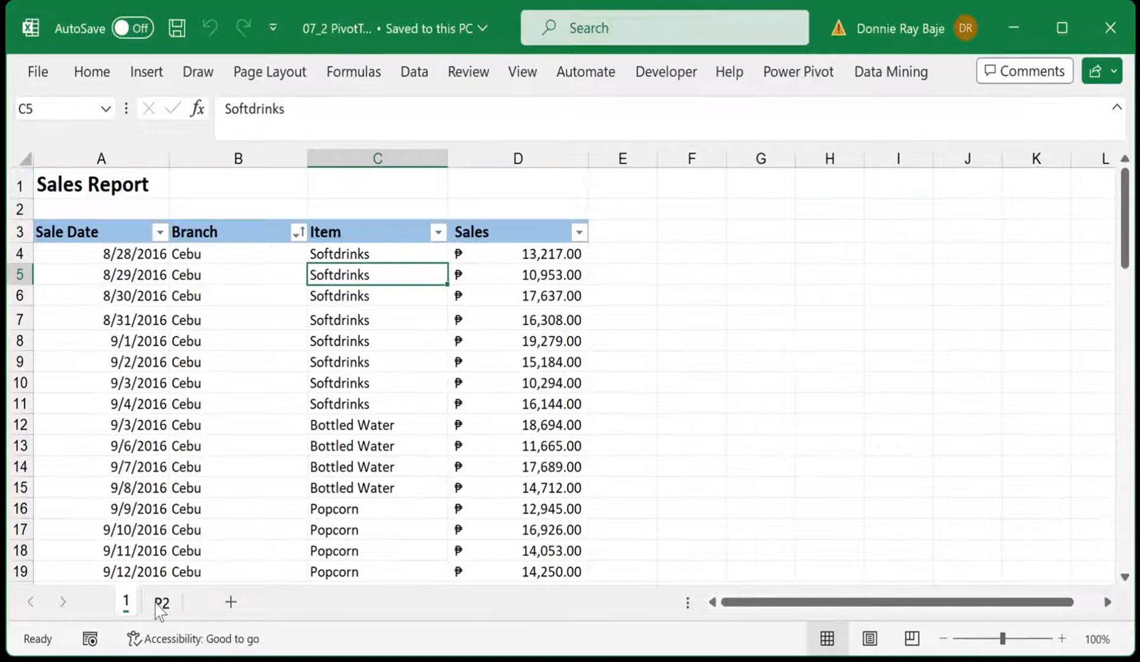
pyautogui.click(158, 604)
pyautogui.click(127, 602)
pyautogui.click(161, 603)
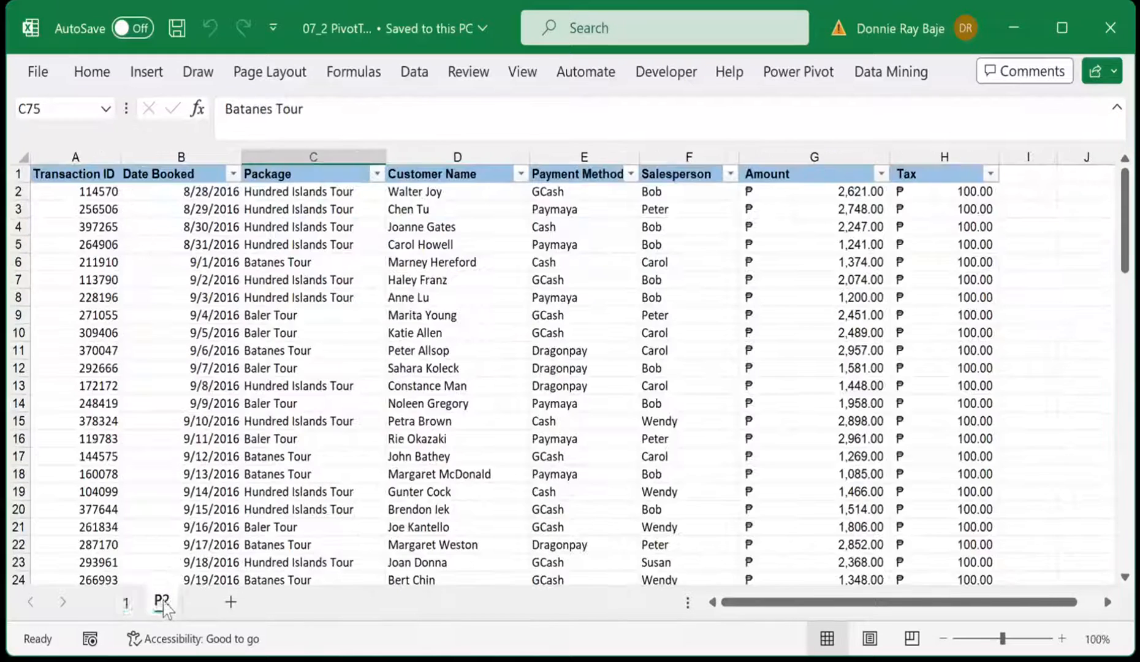
pyautogui.click(127, 602)
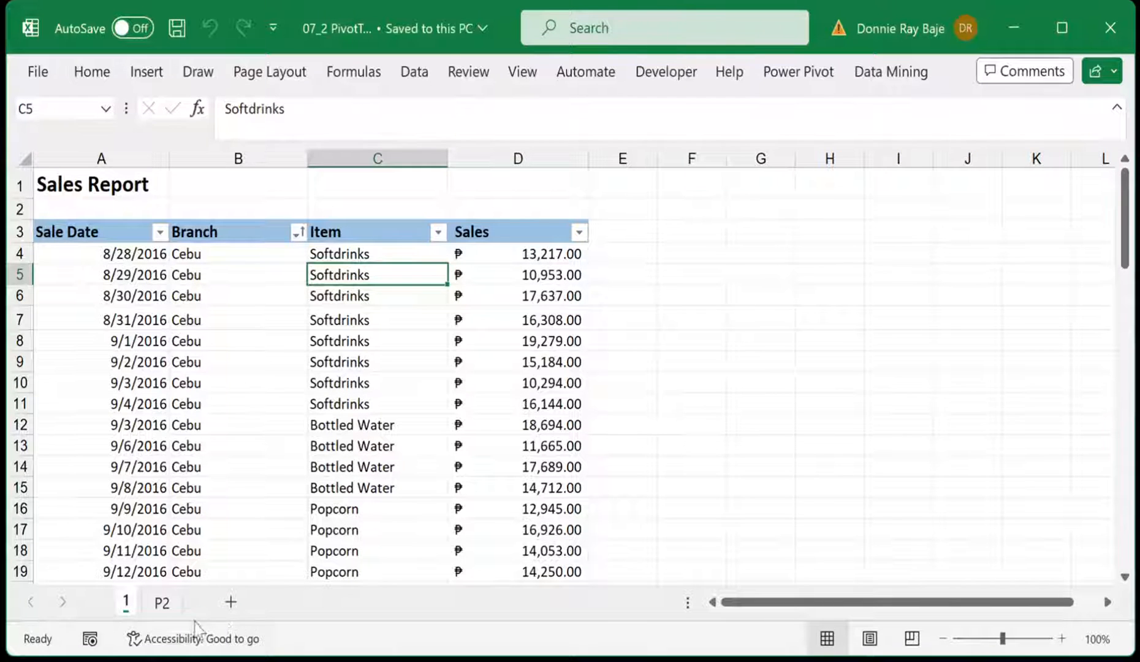
pyautogui.click(160, 603)
pyautogui.click(126, 605)
pyautogui.click(272, 378)
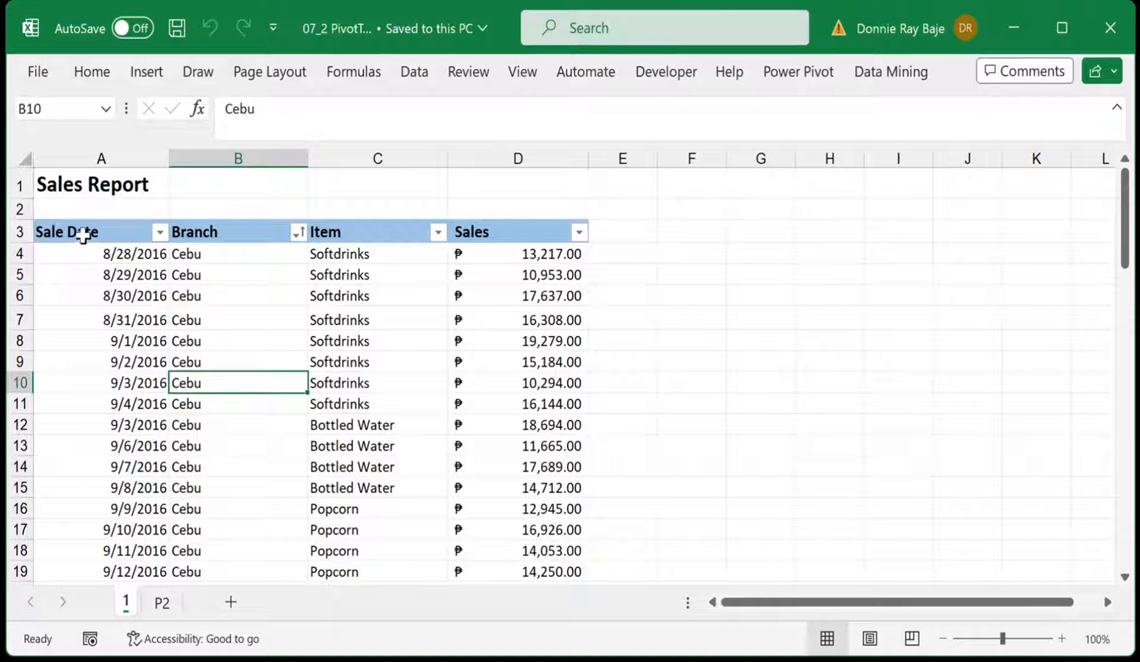
pyautogui.moveTo(83, 235); pyautogui.dragTo(494, 482)
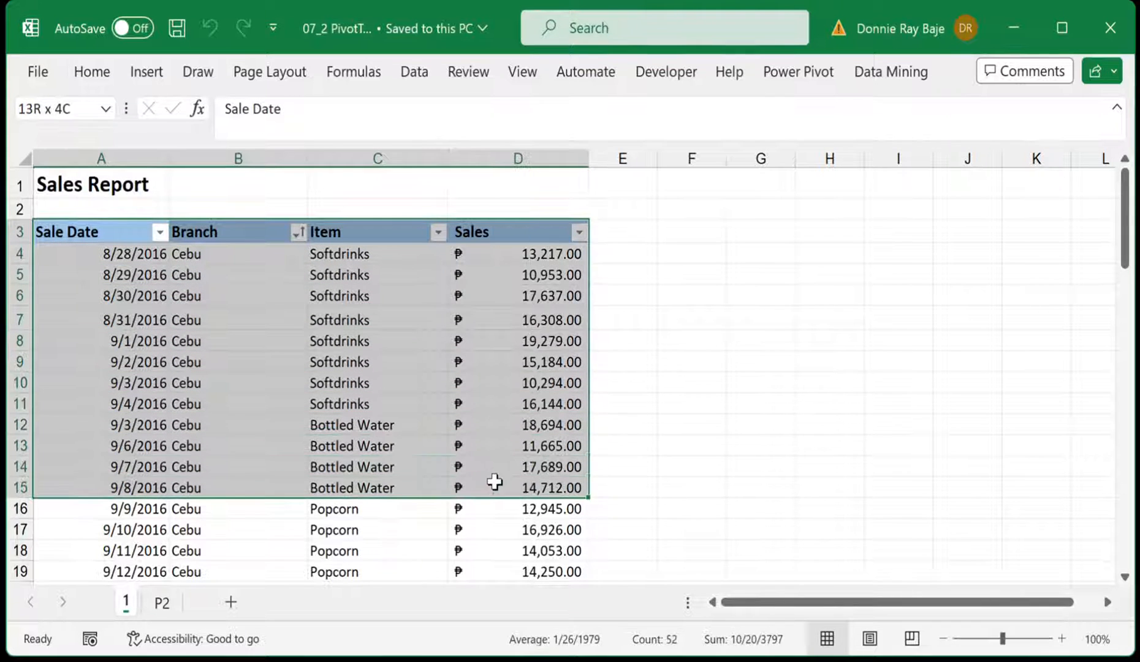
pyautogui.click(413, 381)
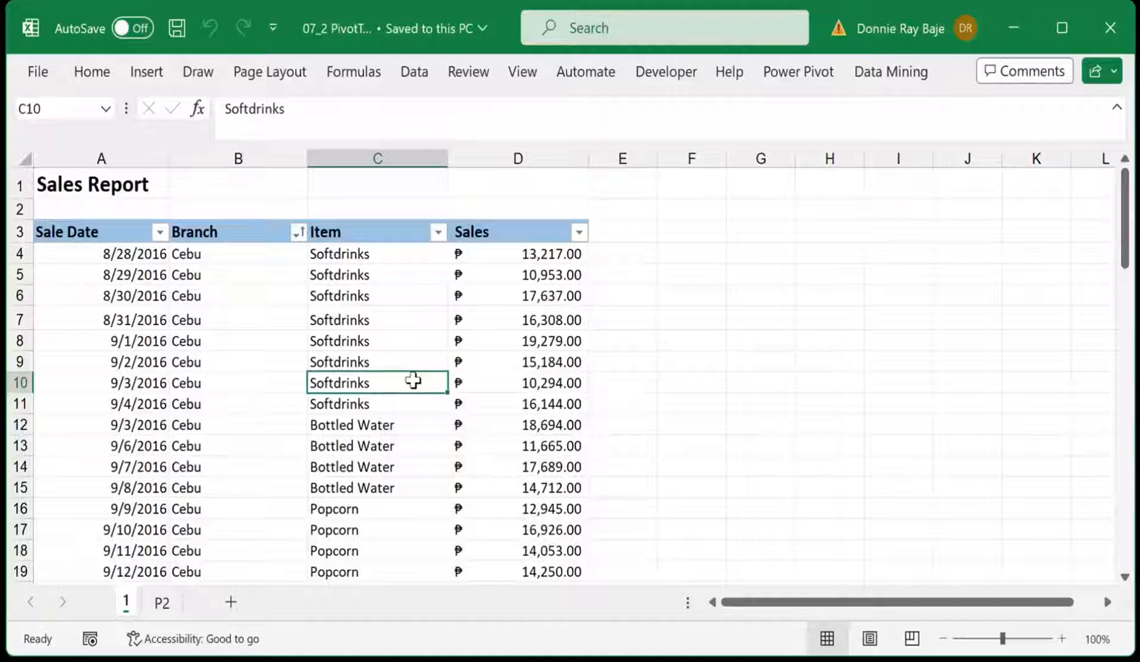
# Convert the Sales Report data range on sheet 1, starting at the Sale Date header in A3, into an Excel table
pyautogui.click(211, 314)
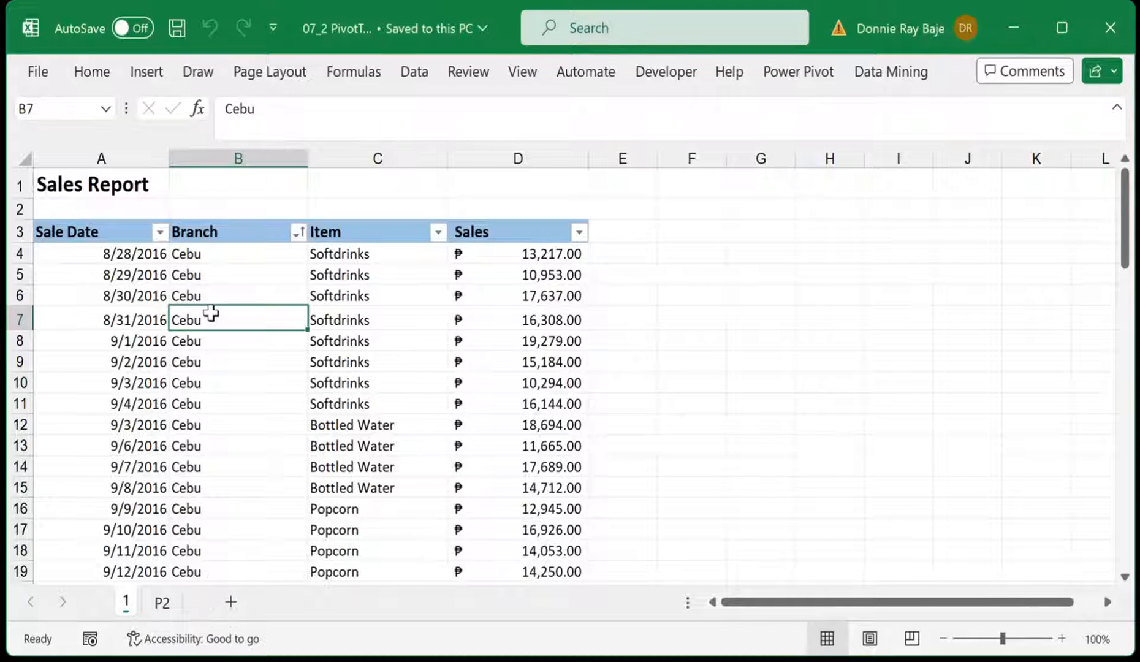
pyautogui.click(255, 279)
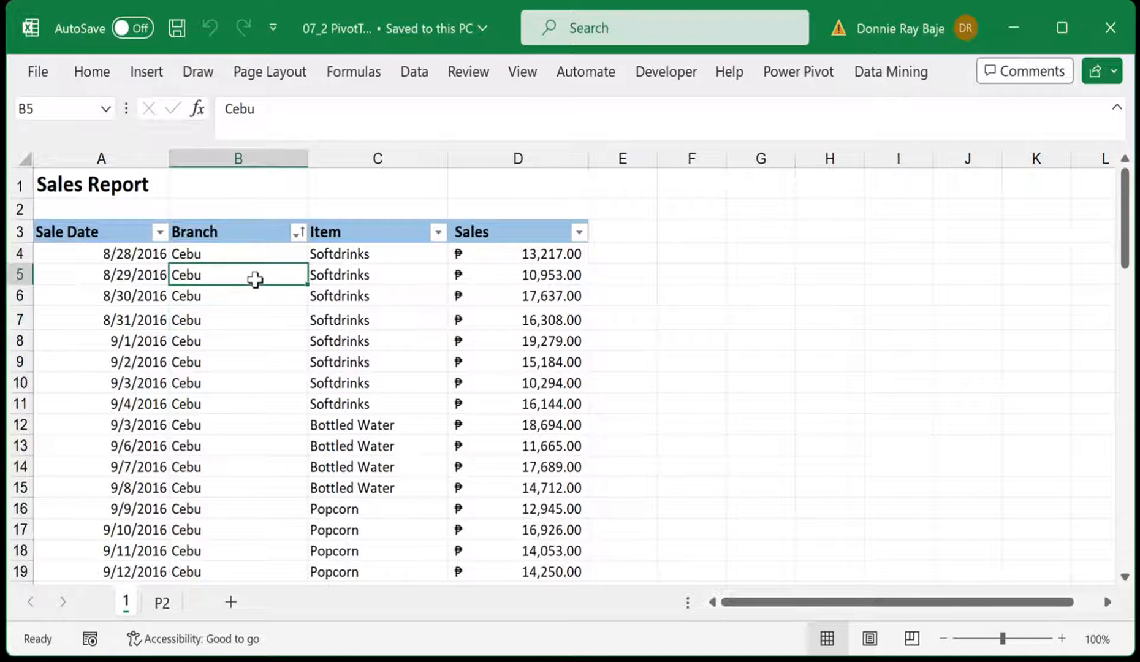
pyautogui.click(249, 318)
pyautogui.scroll(-2, 268, 338)
pyautogui.scroll(2, 267, 338)
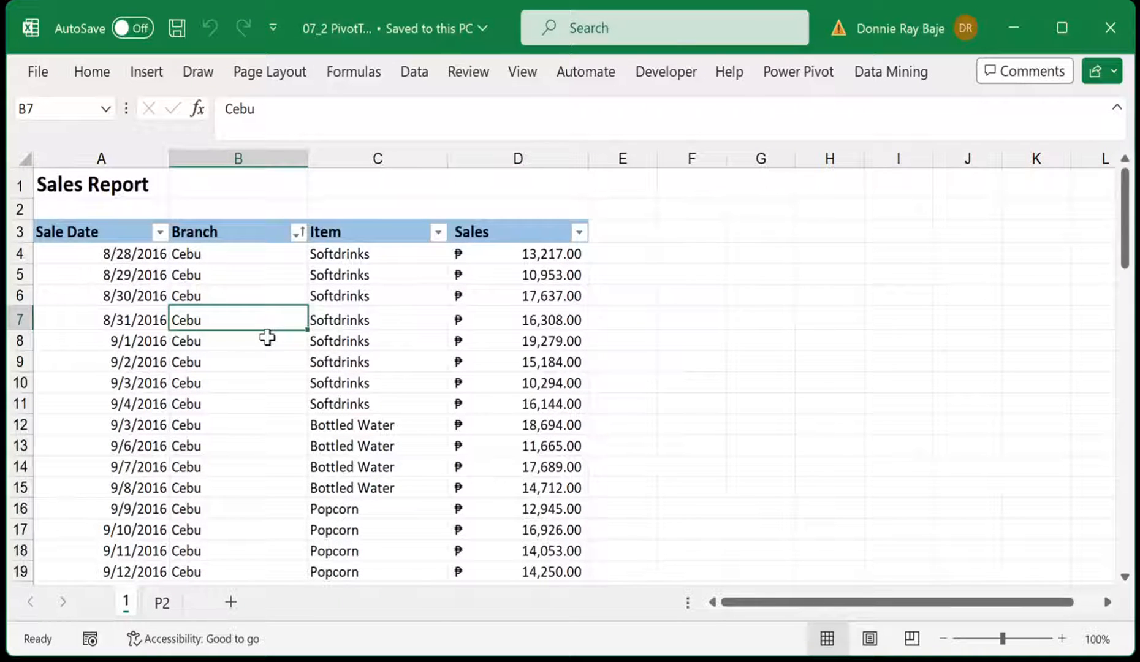
pyautogui.hotkey('ctrl', 't')
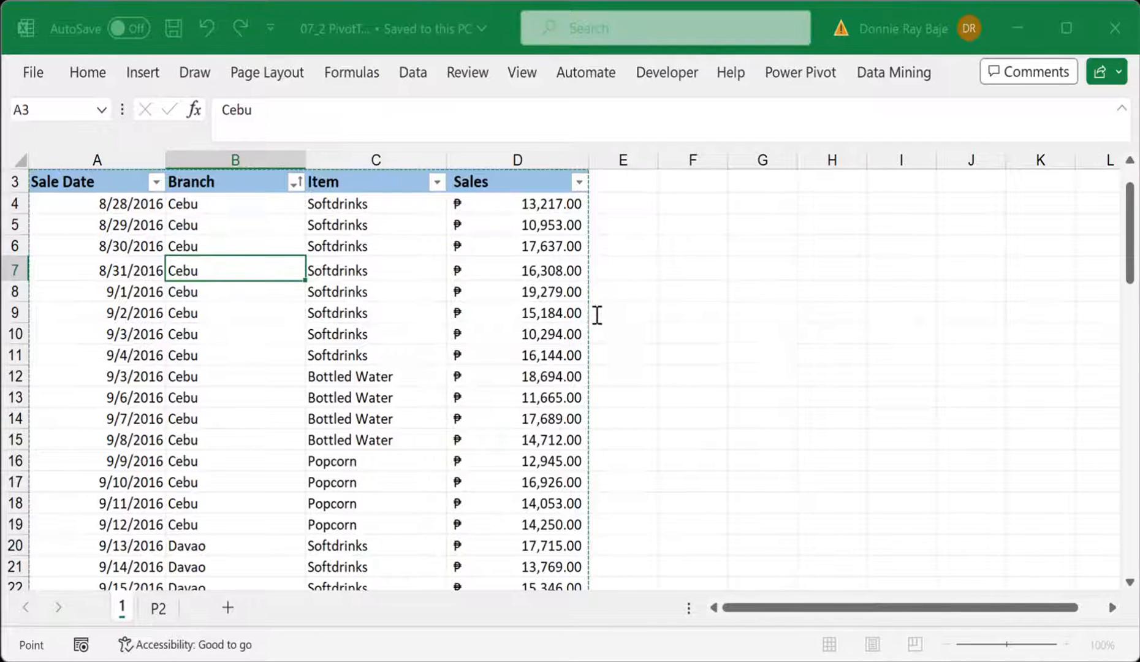
pyautogui.hotkey('ctrl', 'a')
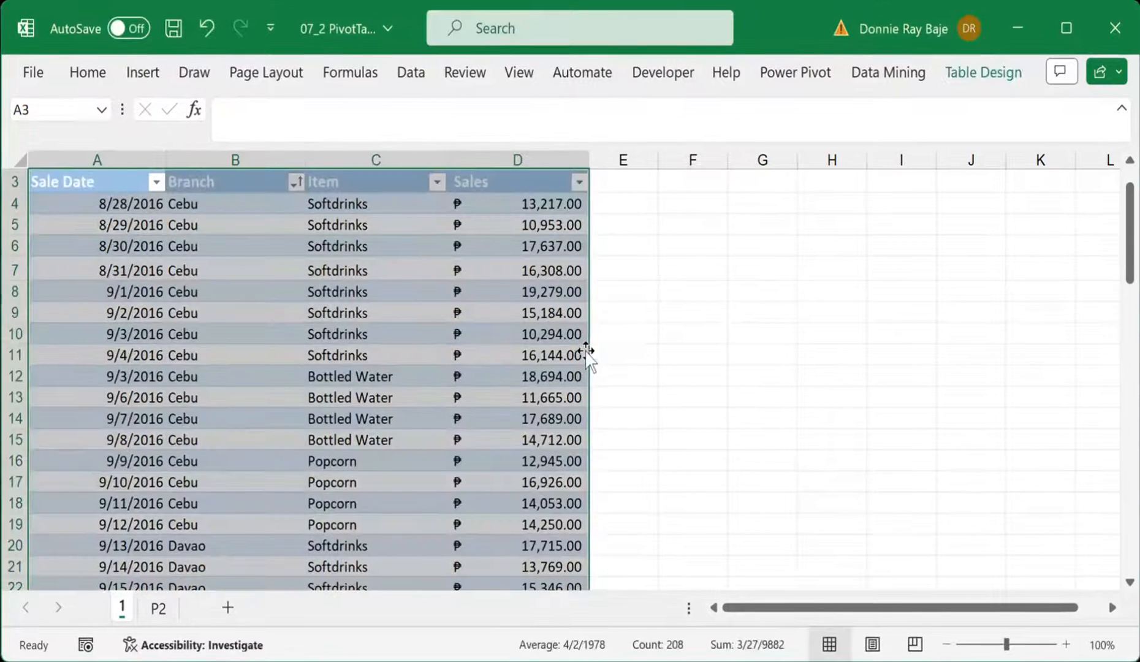
pyautogui.scroll(1, 489, 305)
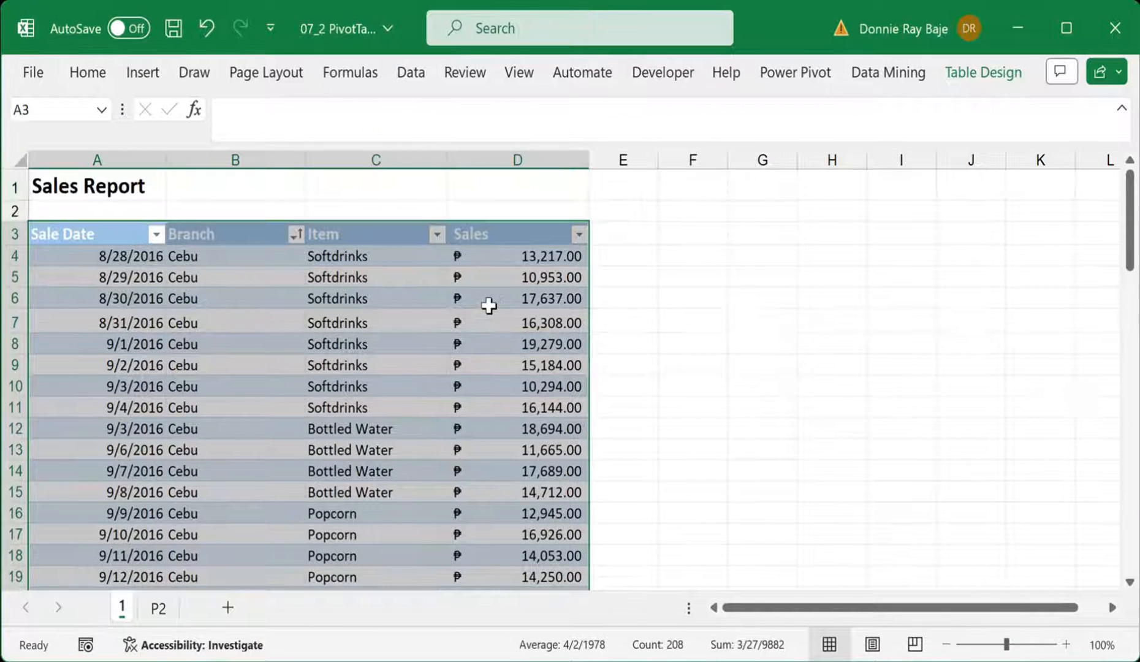
pyautogui.click(726, 305)
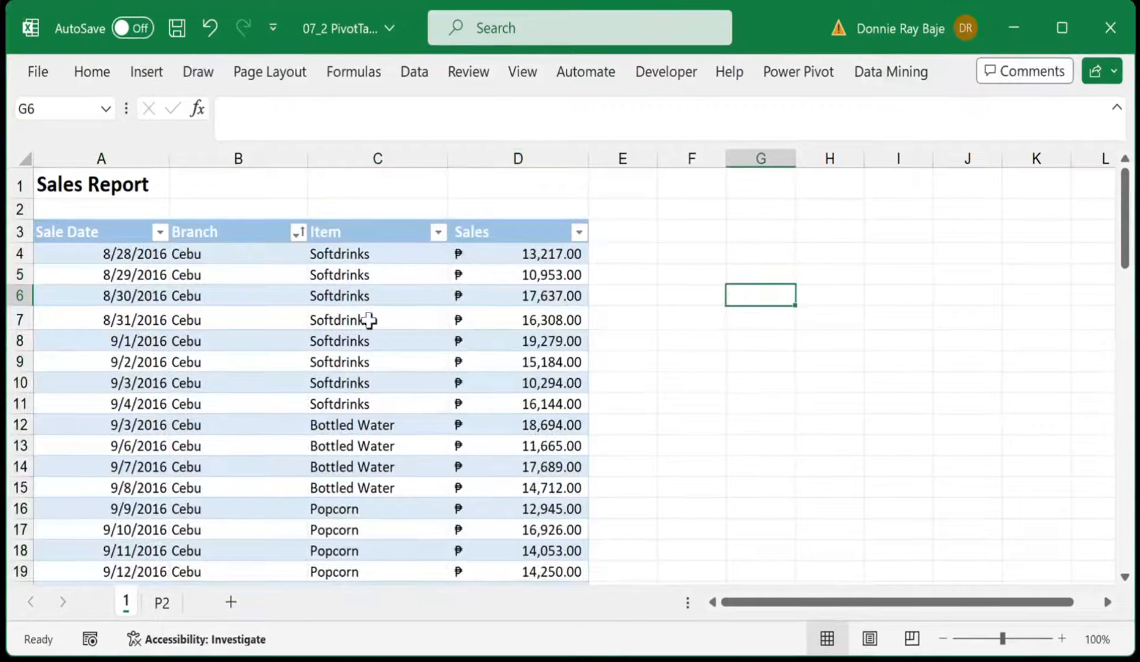
pyautogui.scroll(-3, 380, 338)
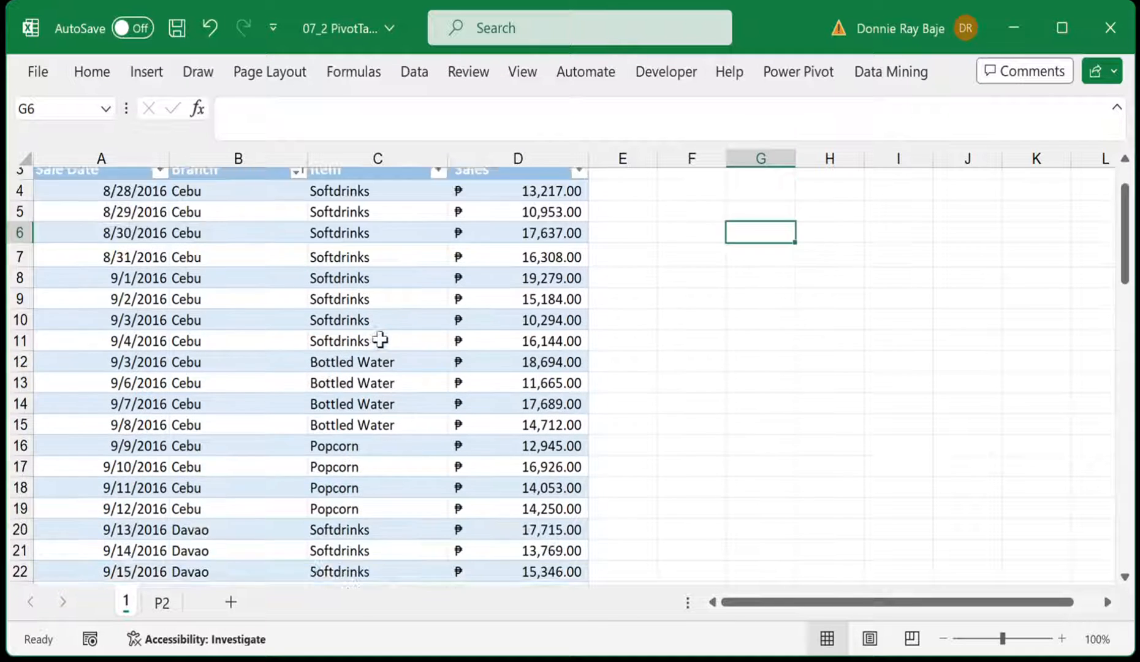
pyautogui.scroll(3, 380, 339)
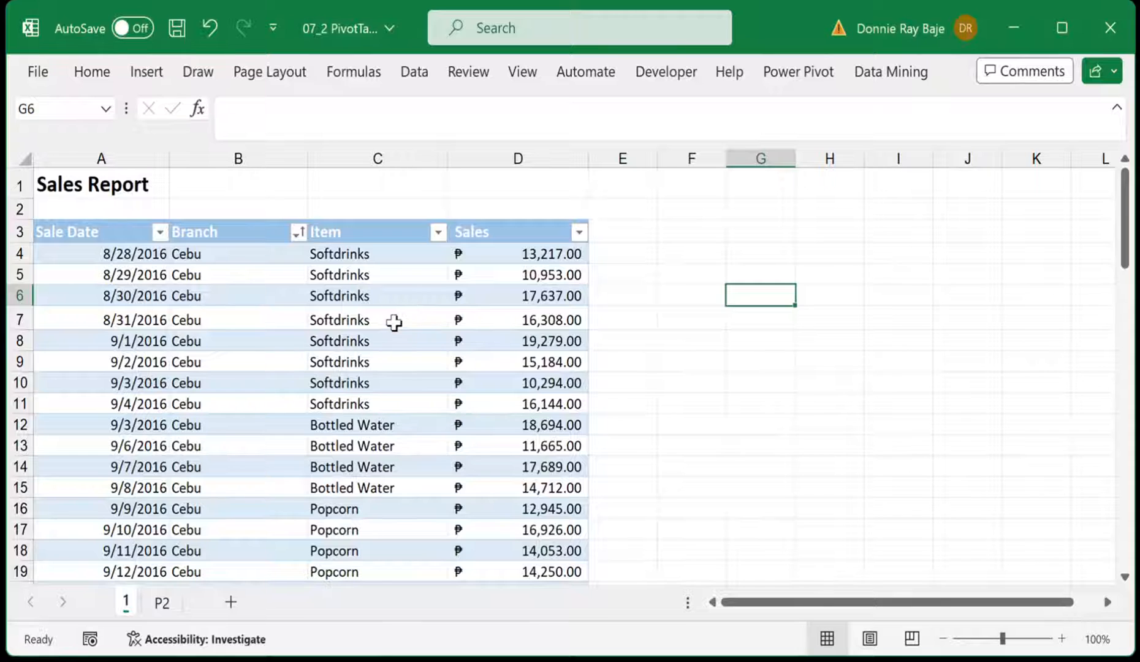
pyautogui.click(395, 320)
pyautogui.scroll(-2, 397, 323)
pyautogui.scroll(2, 397, 322)
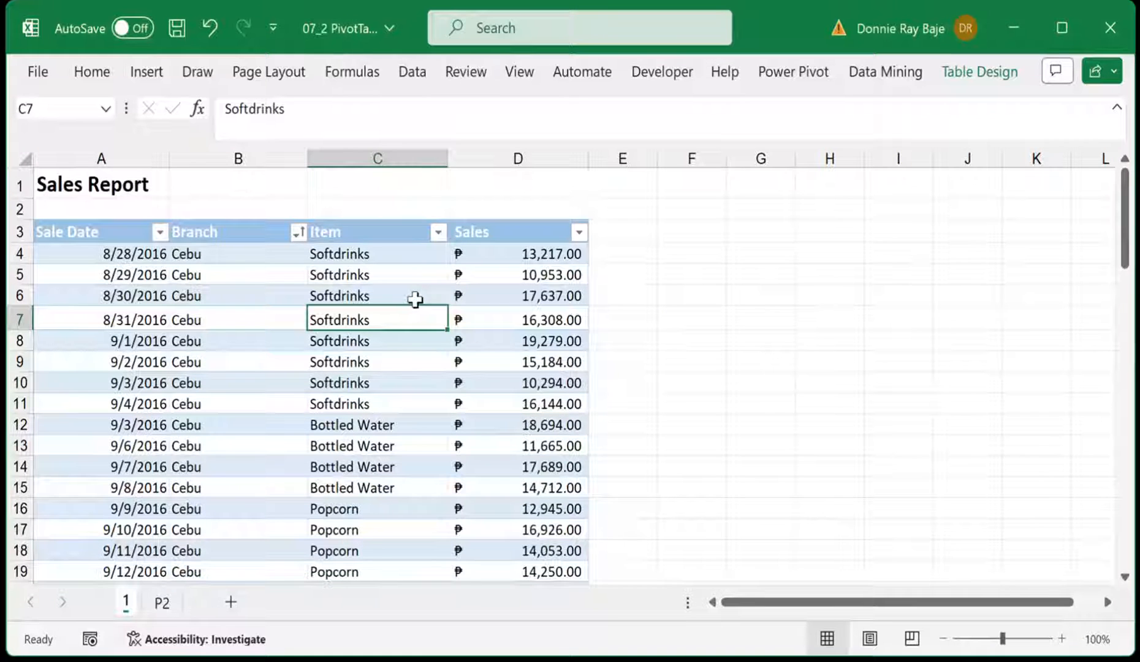
# Open sheet P2 and try to convert its booking data range into an Excel table
pyautogui.click(163, 601)
pyautogui.click(331, 317)
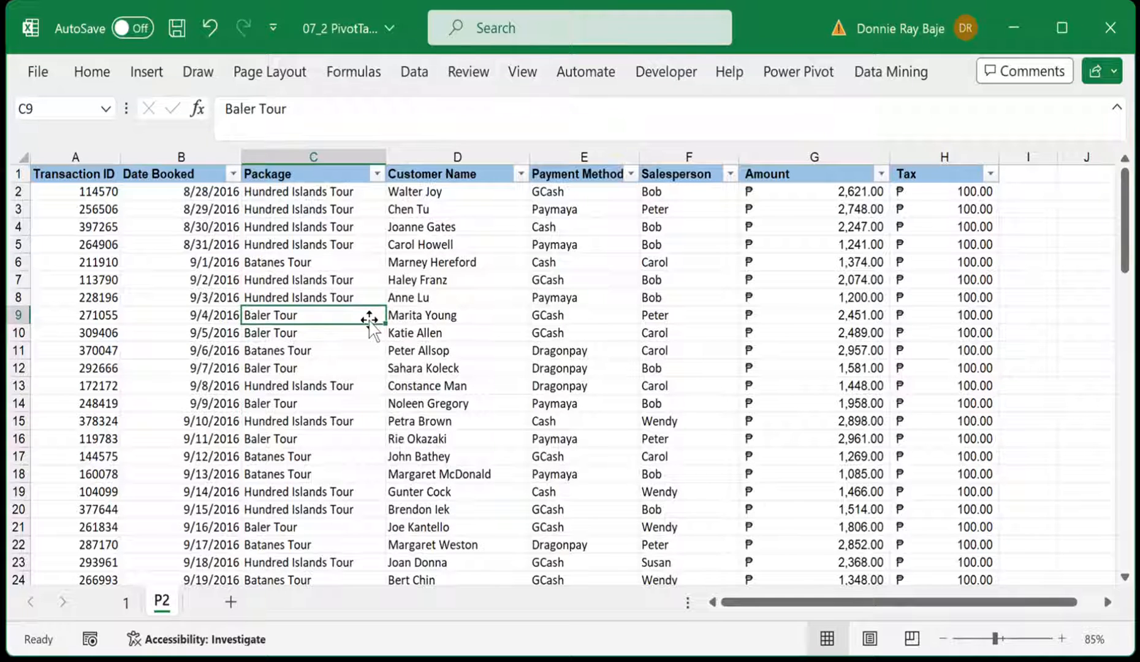
pyautogui.hotkey('ctrl', 't')
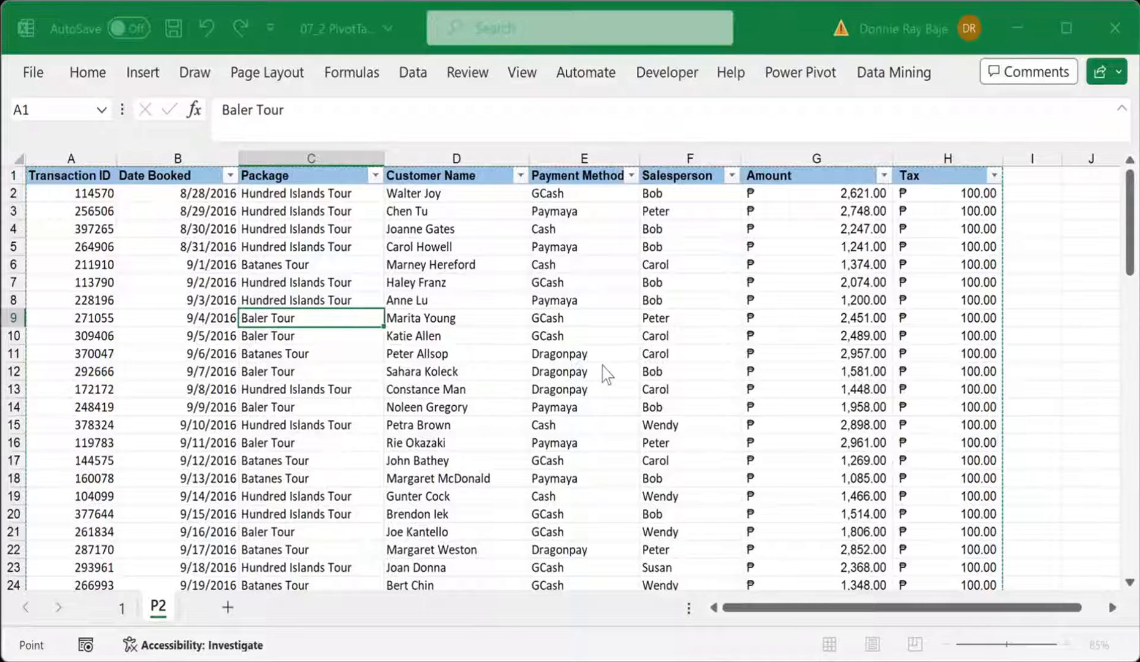
pyautogui.click(1065, 336)
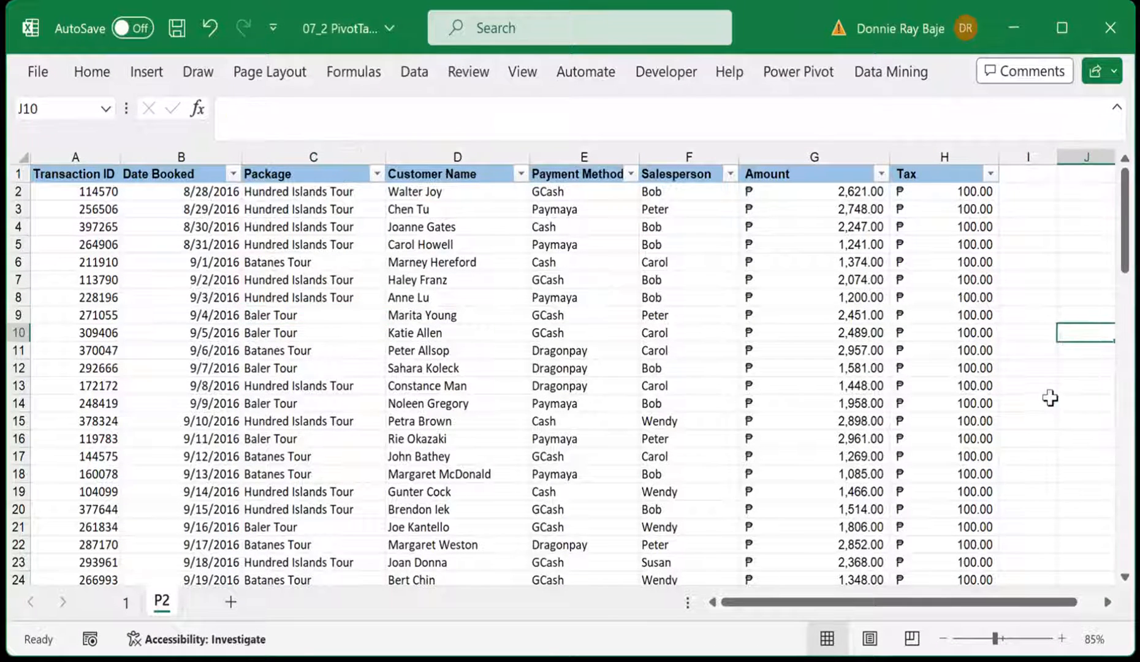
pyautogui.click(392, 279)
pyautogui.click(144, 238)
pyautogui.click(744, 313)
pyautogui.click(774, 245)
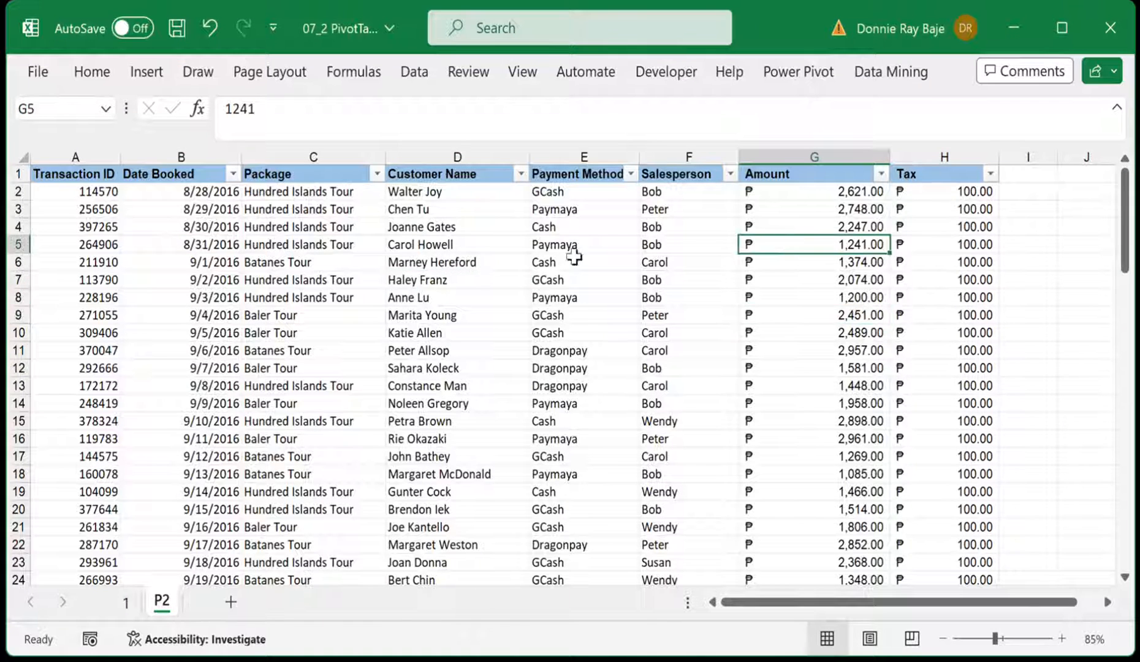
pyautogui.click(453, 277)
pyautogui.click(585, 367)
pyautogui.click(667, 298)
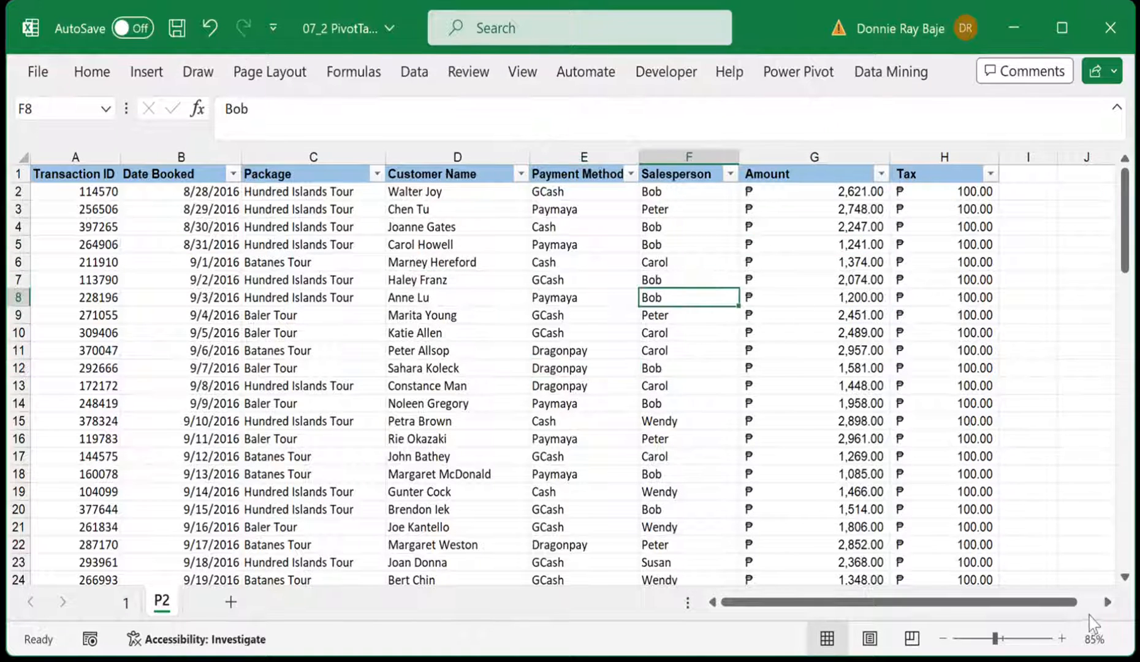
pyautogui.click(1106, 601)
pyautogui.click(1031, 316)
pyautogui.click(1010, 438)
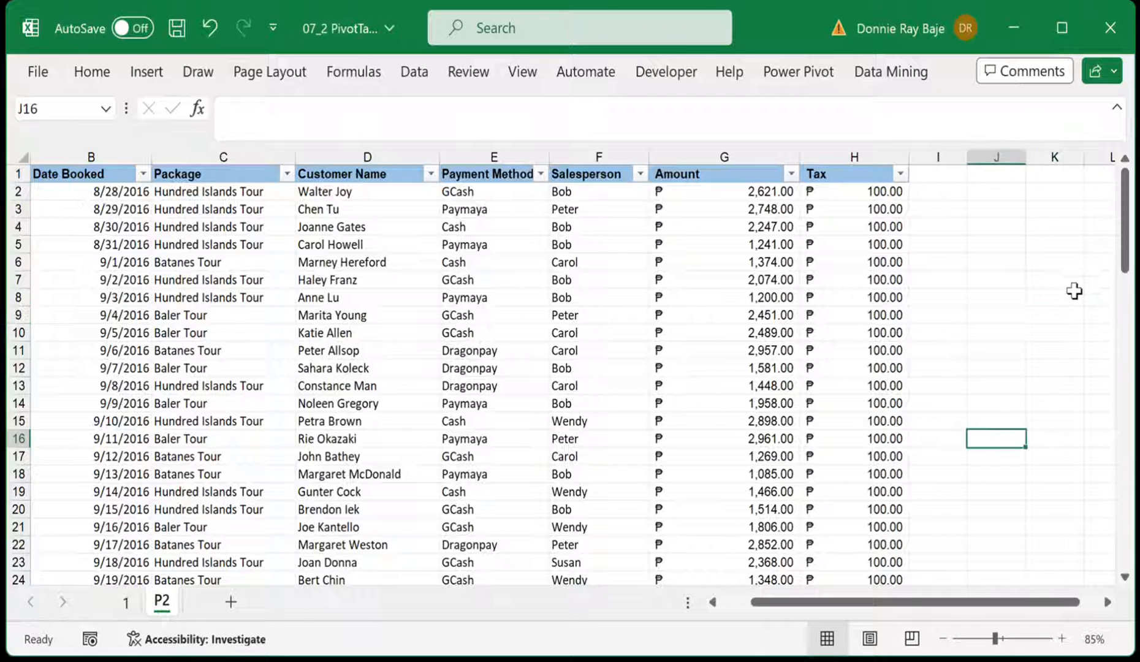
pyautogui.click(1066, 293)
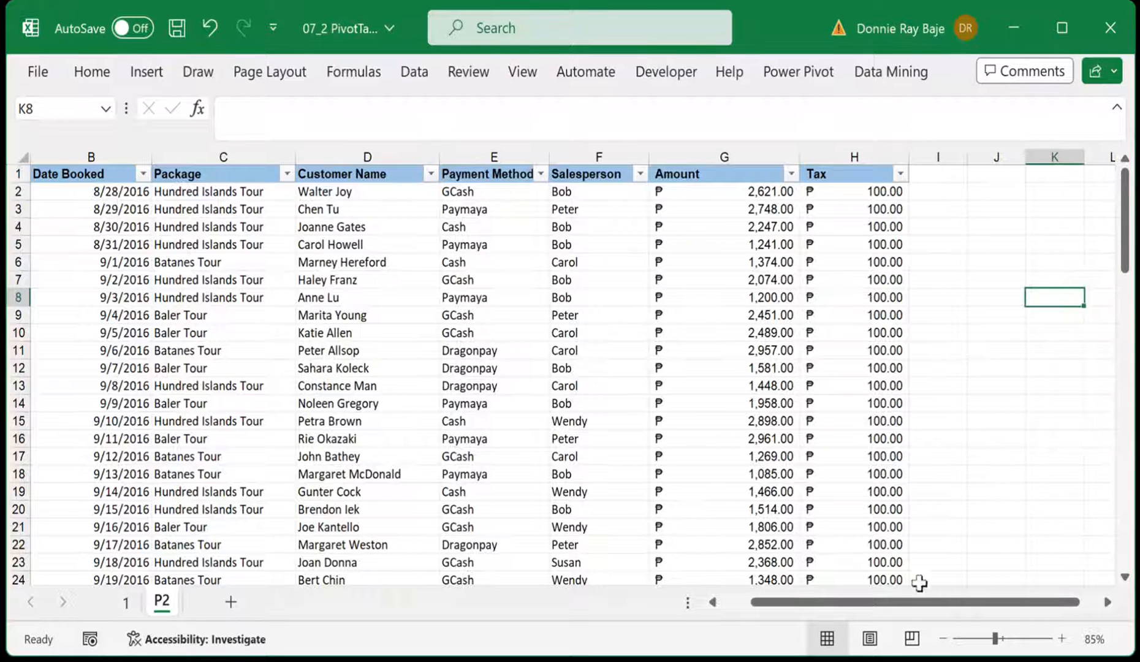
pyautogui.moveTo(903, 603)
pyautogui.mouseDown()
pyautogui.moveTo(784, 596)
pyautogui.moveTo(894, 611)
pyautogui.mouseUp()
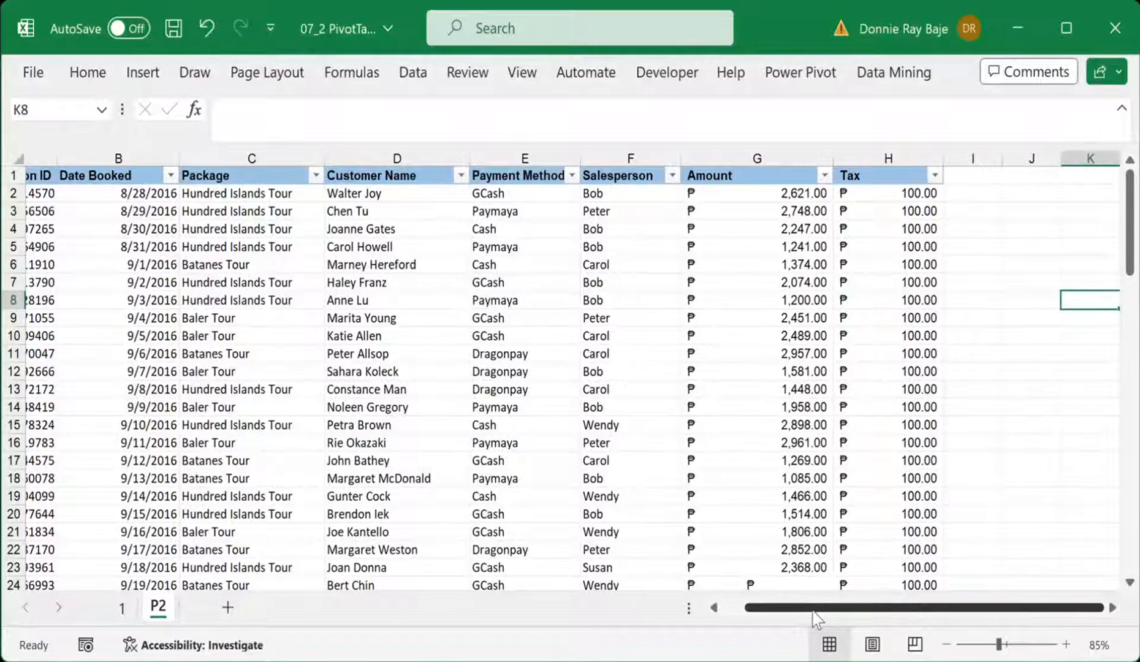
pyautogui.click(1112, 607)
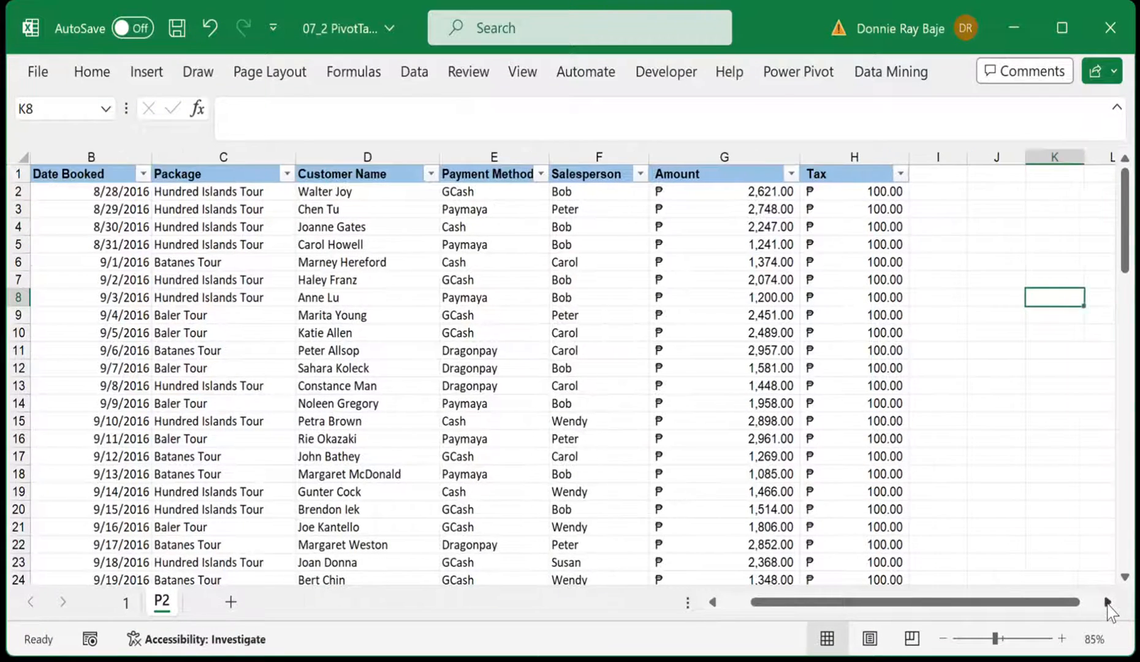
pyautogui.click(1107, 602)
pyautogui.click(1107, 602)
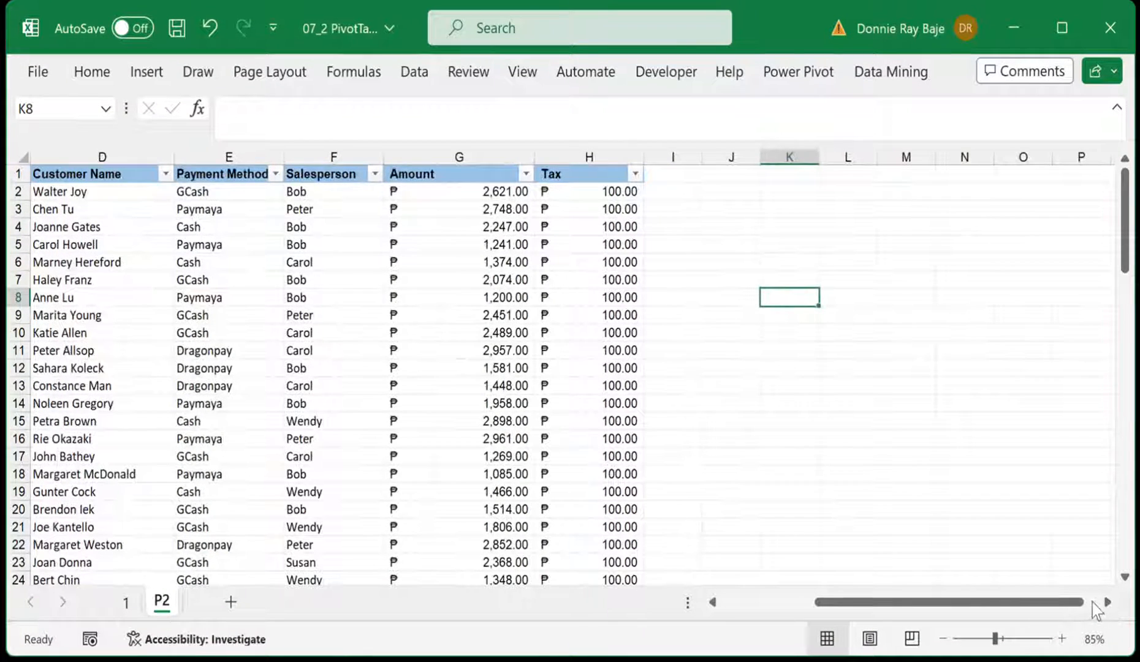
pyautogui.moveTo(1029, 605); pyautogui.dragTo(938, 613)
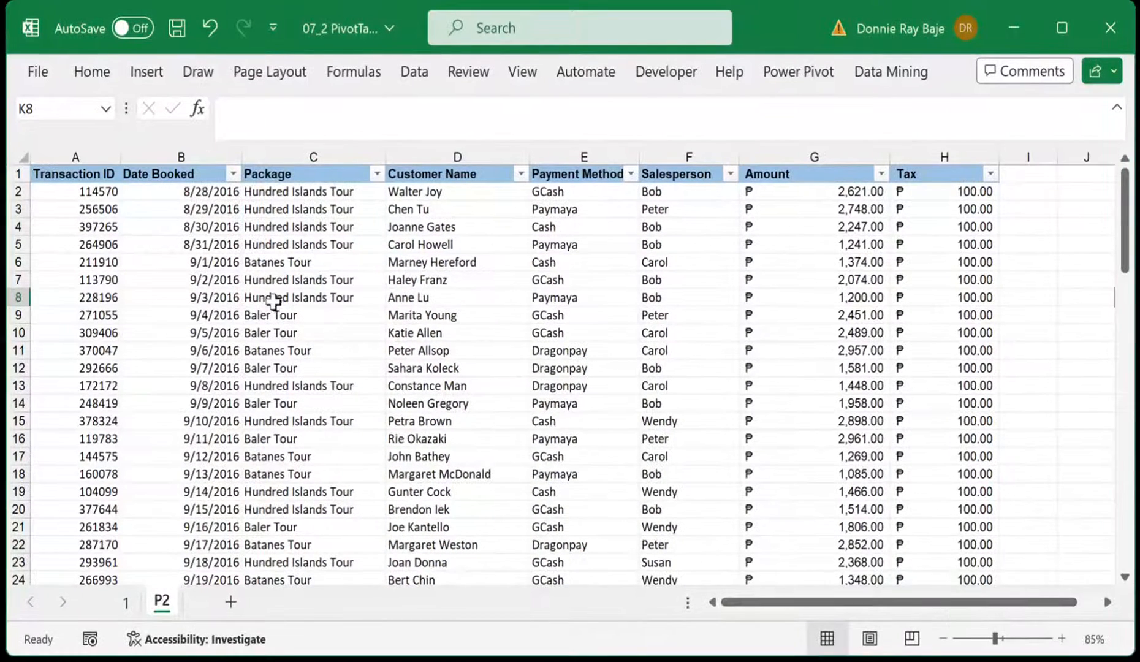
# Convert the booking data range $A$1:$H$90 on sheet P2 into an Excel table with headers
pyautogui.click(490, 283)
pyautogui.click(490, 368)
pyautogui.click(513, 263)
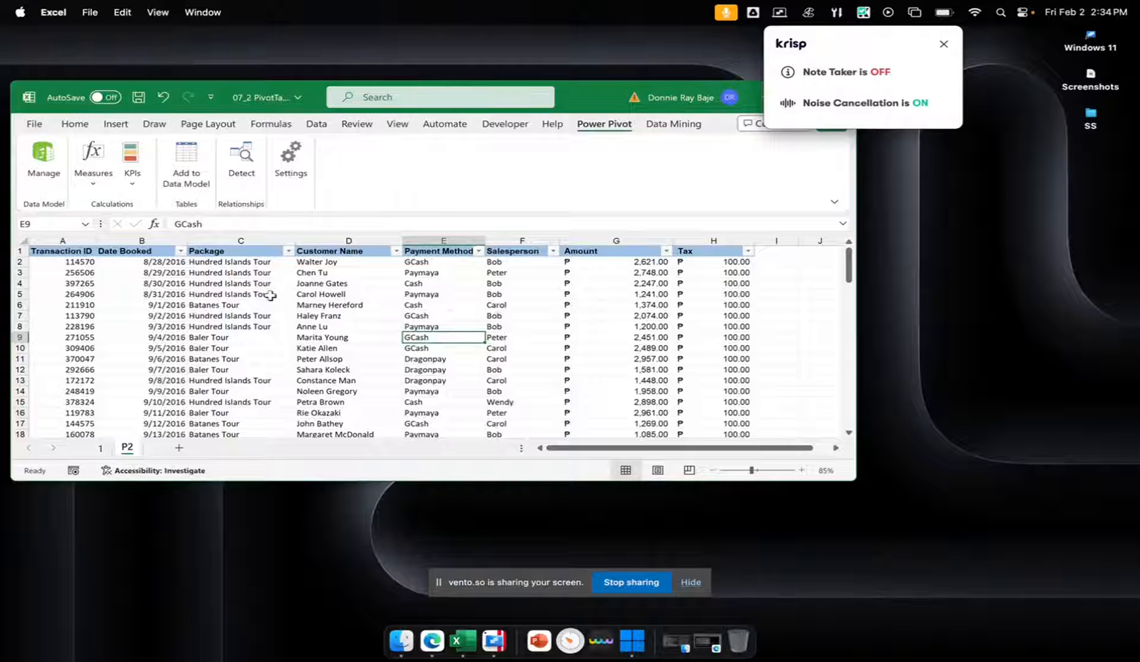
pyautogui.press('super+t')
pyautogui.click(943, 43)
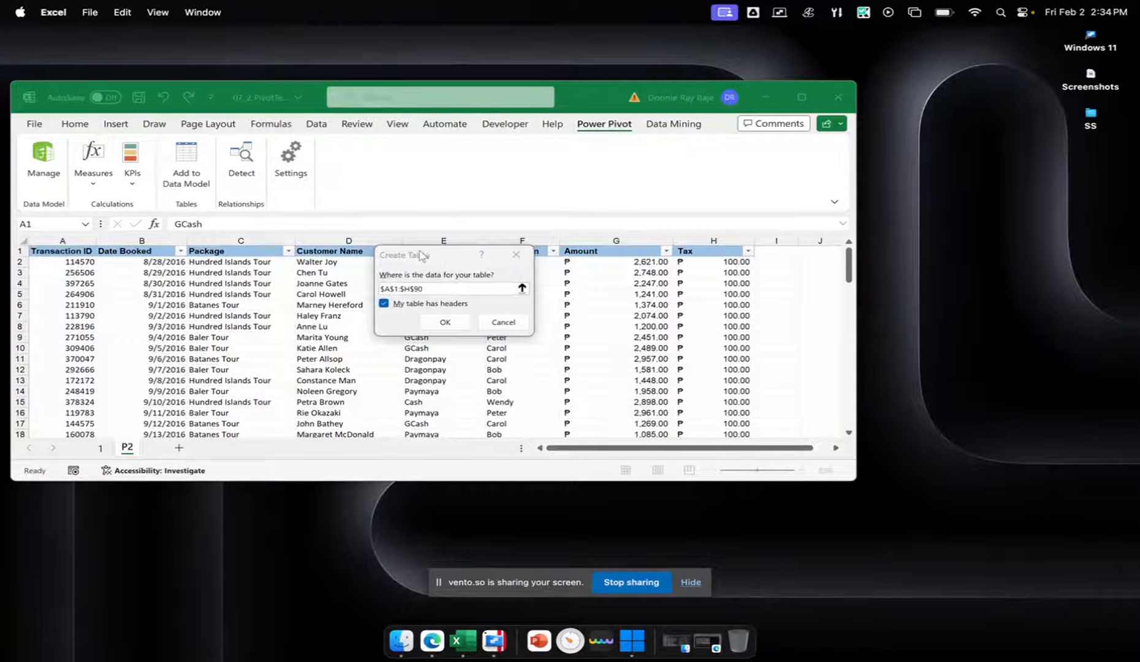
pyautogui.moveTo(422, 256); pyautogui.dragTo(453, 249)
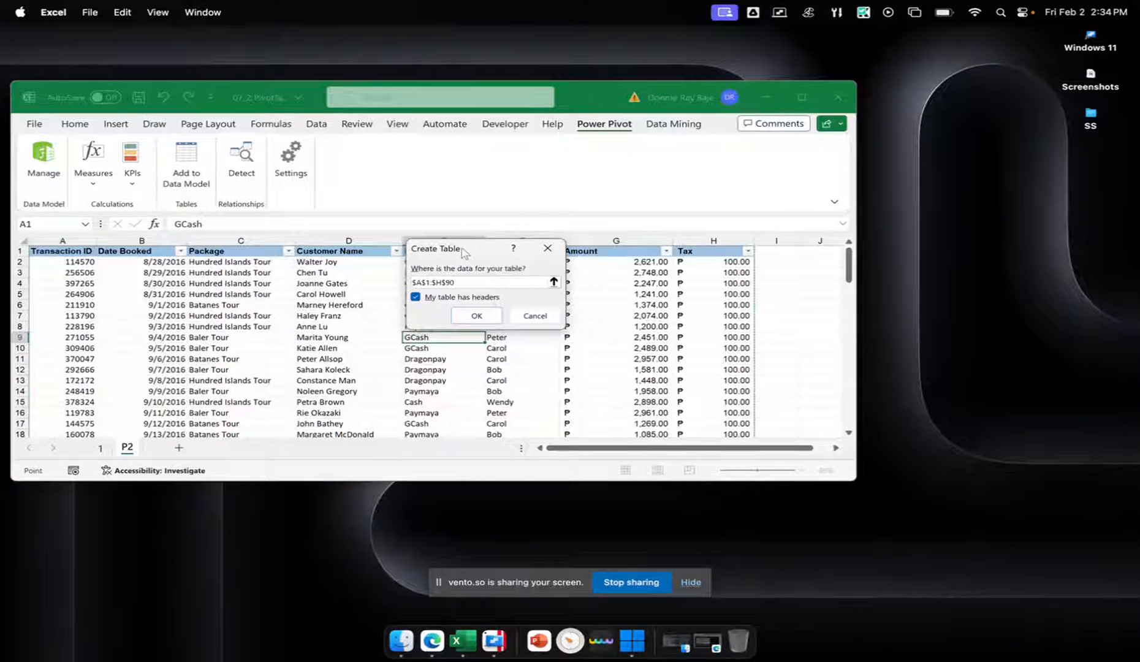
pyautogui.moveTo(461, 253); pyautogui.dragTo(400, 213)
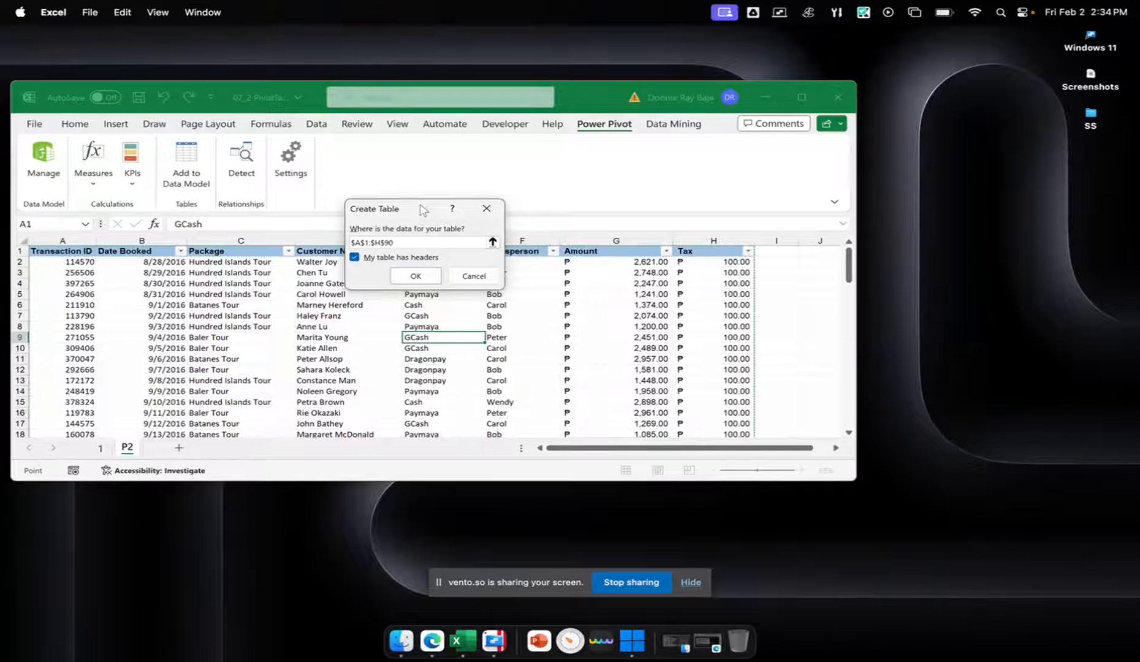
pyautogui.moveTo(414, 242); pyautogui.dragTo(324, 241)
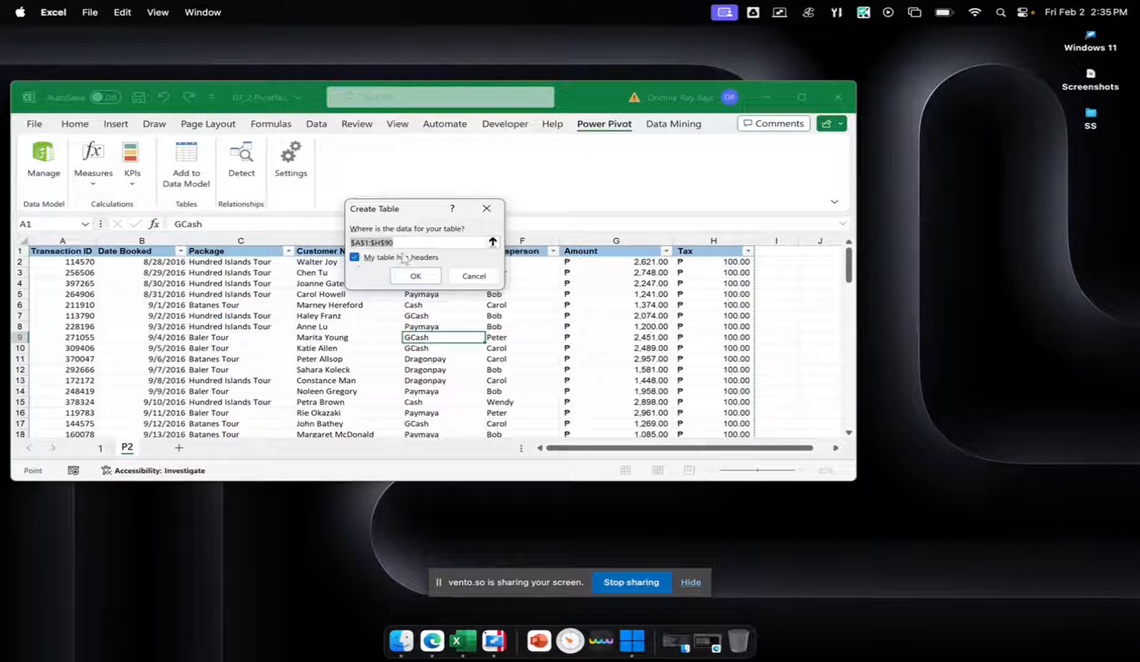
pyautogui.click(427, 279)
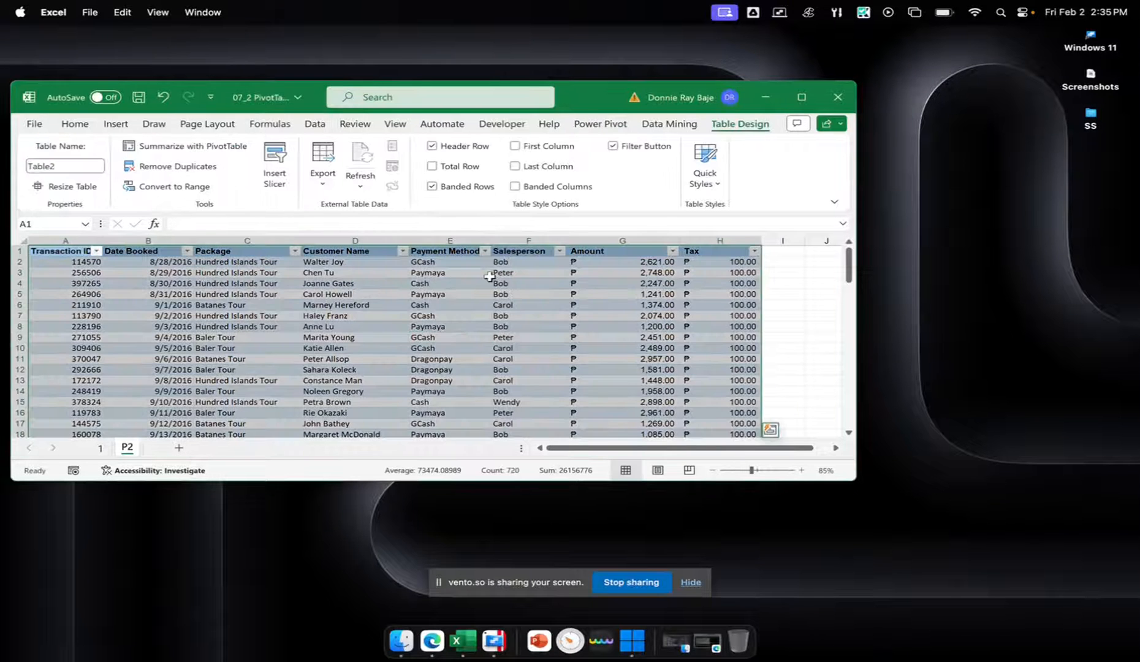
# Compare the tables on sheets 1 and P2, checking the table name of each
pyautogui.click(102, 449)
pyautogui.click(232, 347)
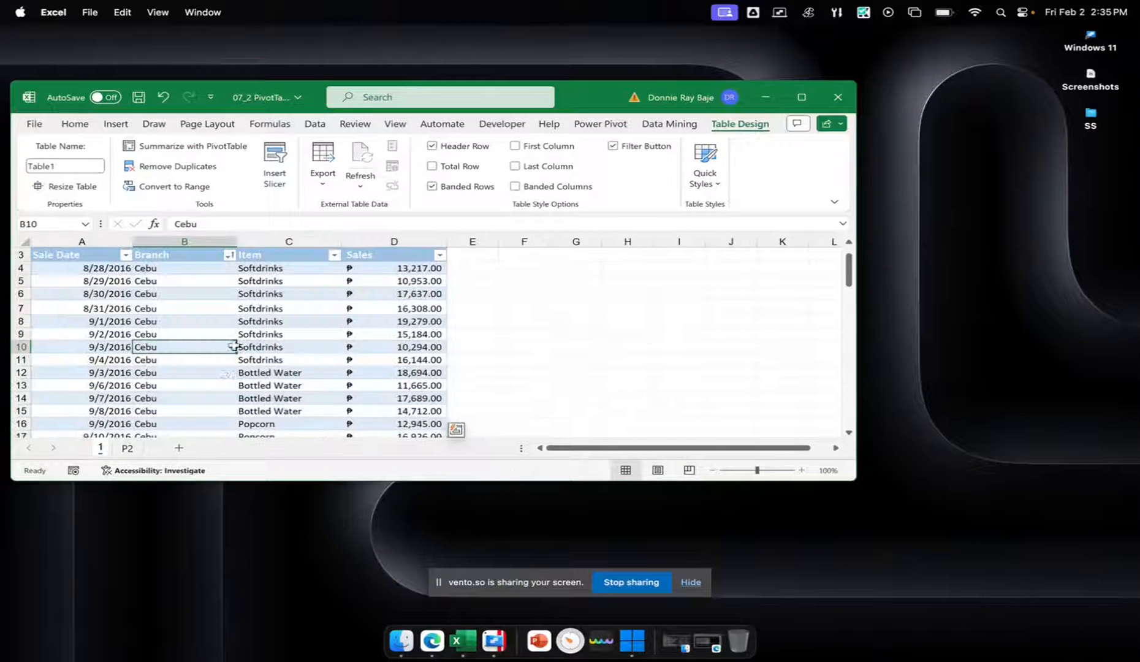
pyautogui.click(128, 448)
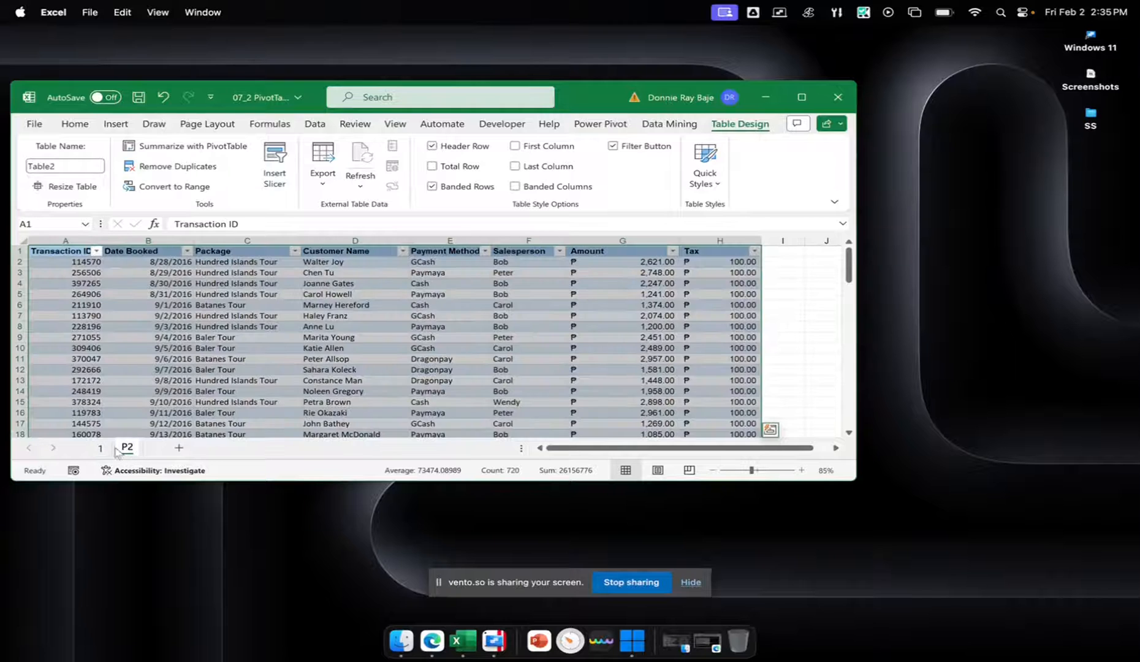
pyautogui.click(106, 451)
pyautogui.click(126, 452)
pyautogui.click(101, 449)
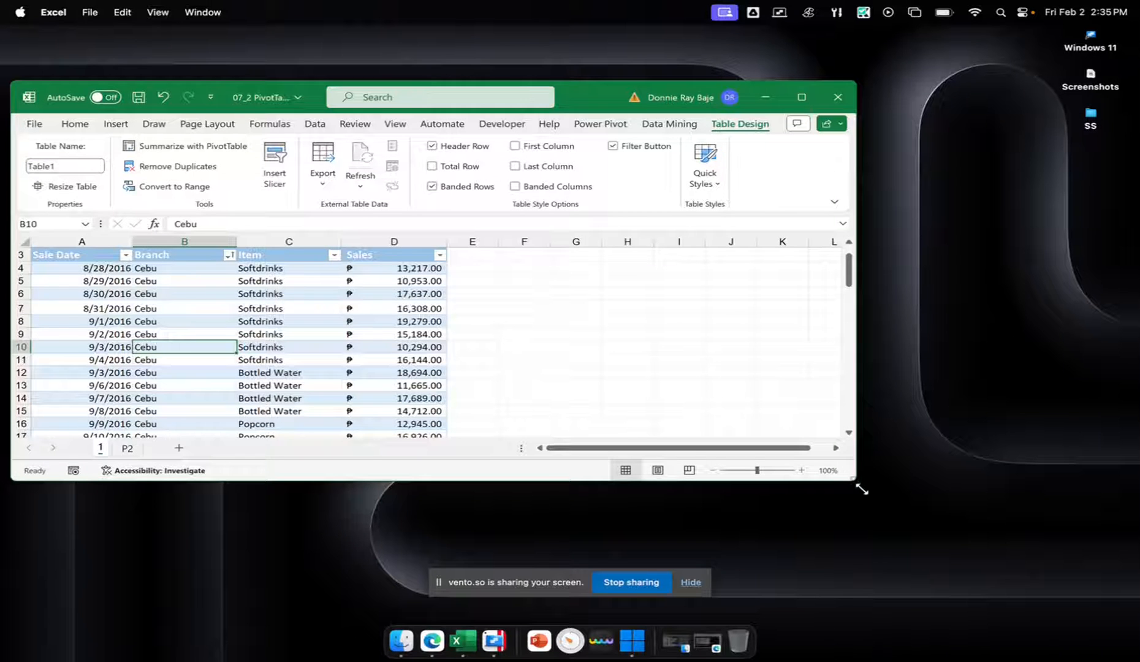
# Maximize the workbook window and insert a PivotChart based on Table1 from sheet 1, placed in a new worksheet
pyautogui.moveTo(861, 489); pyautogui.dragTo(892, 522)
pyautogui.click(835, 97)
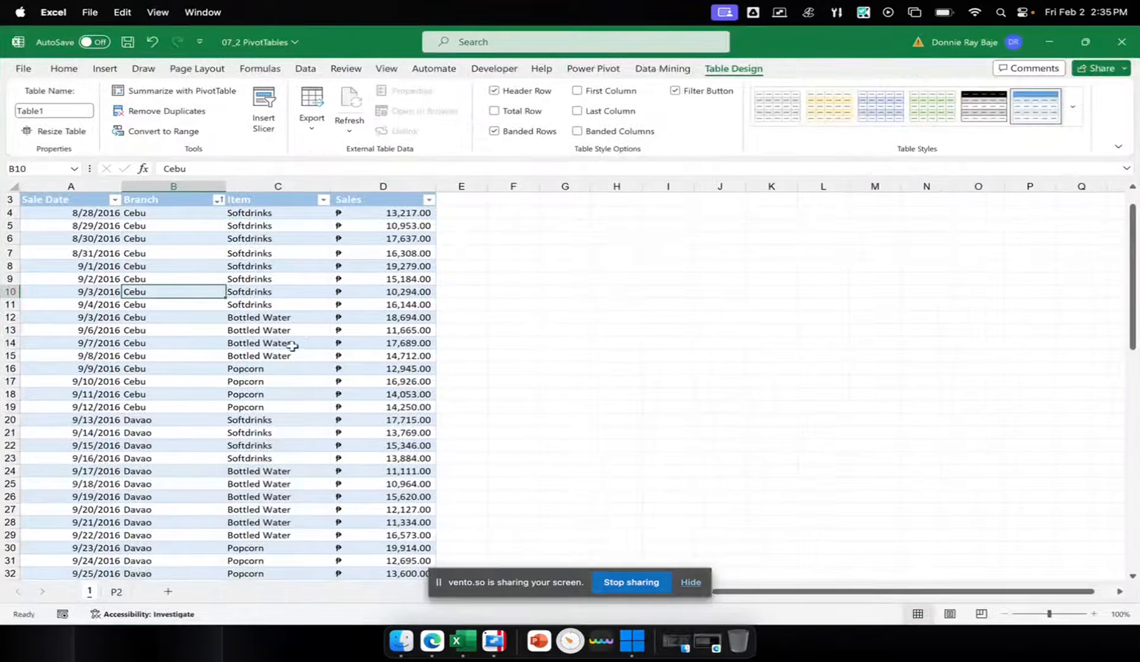
pyautogui.click(310, 330)
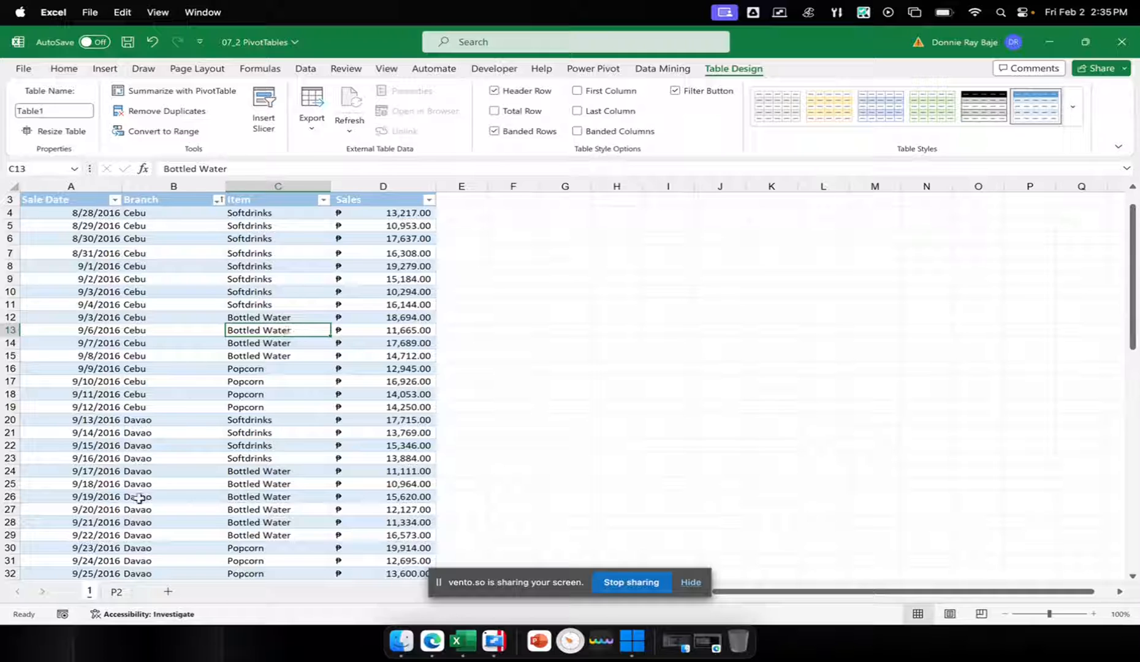
pyautogui.click(195, 254)
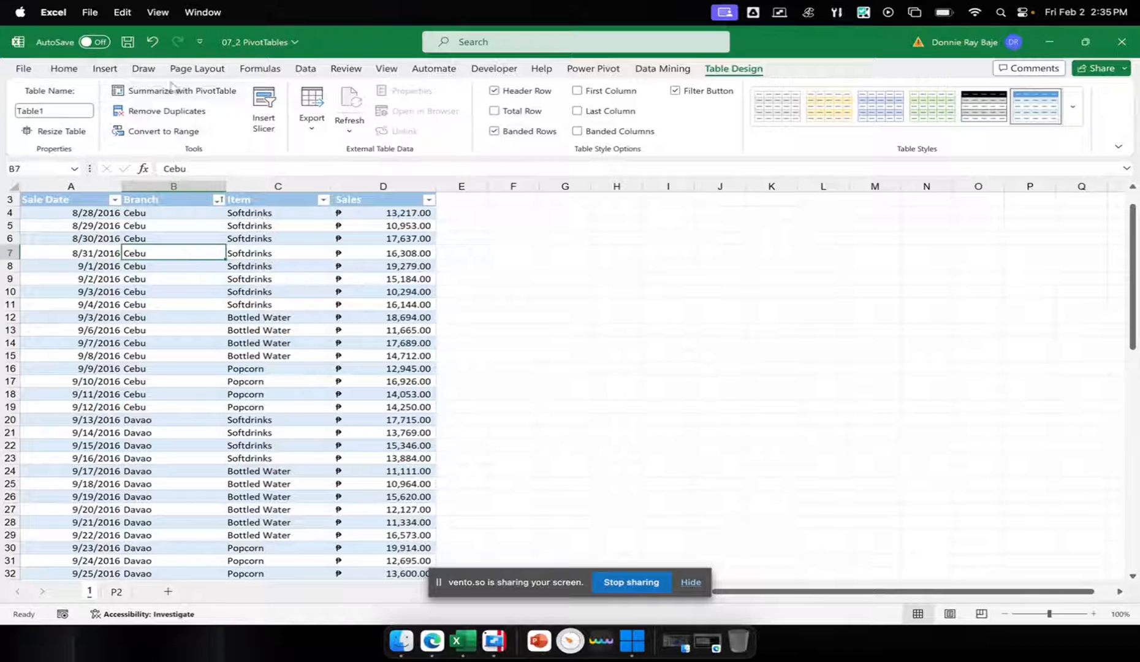
pyautogui.click(116, 73)
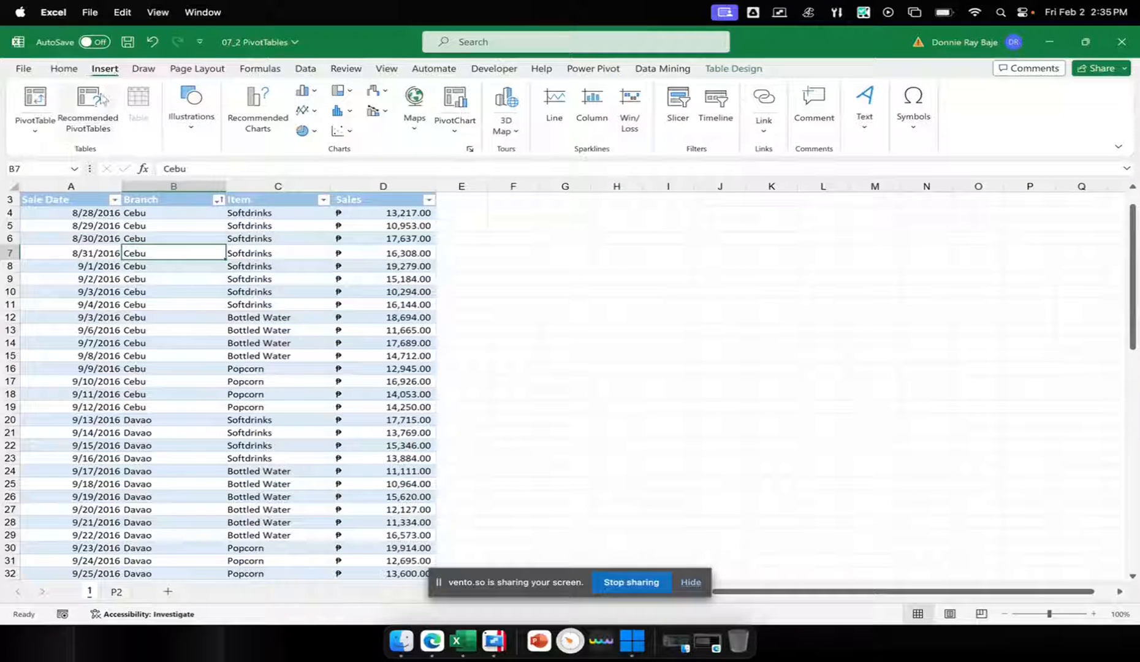
pyautogui.click(455, 98)
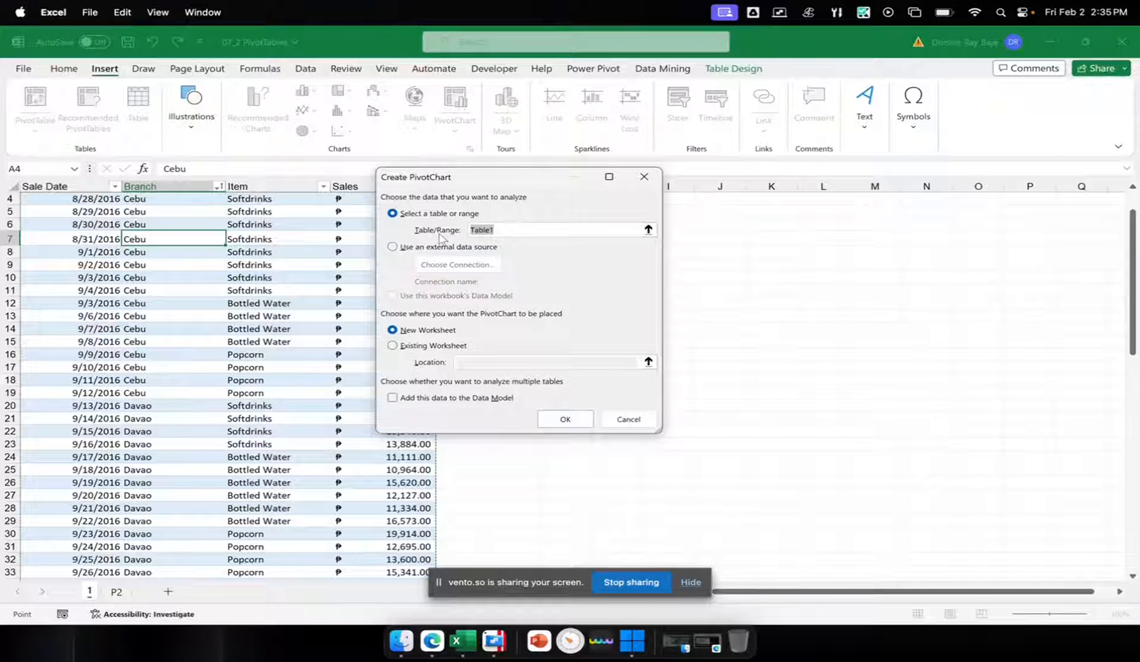
pyautogui.moveTo(500, 231); pyautogui.dragTo(471, 227)
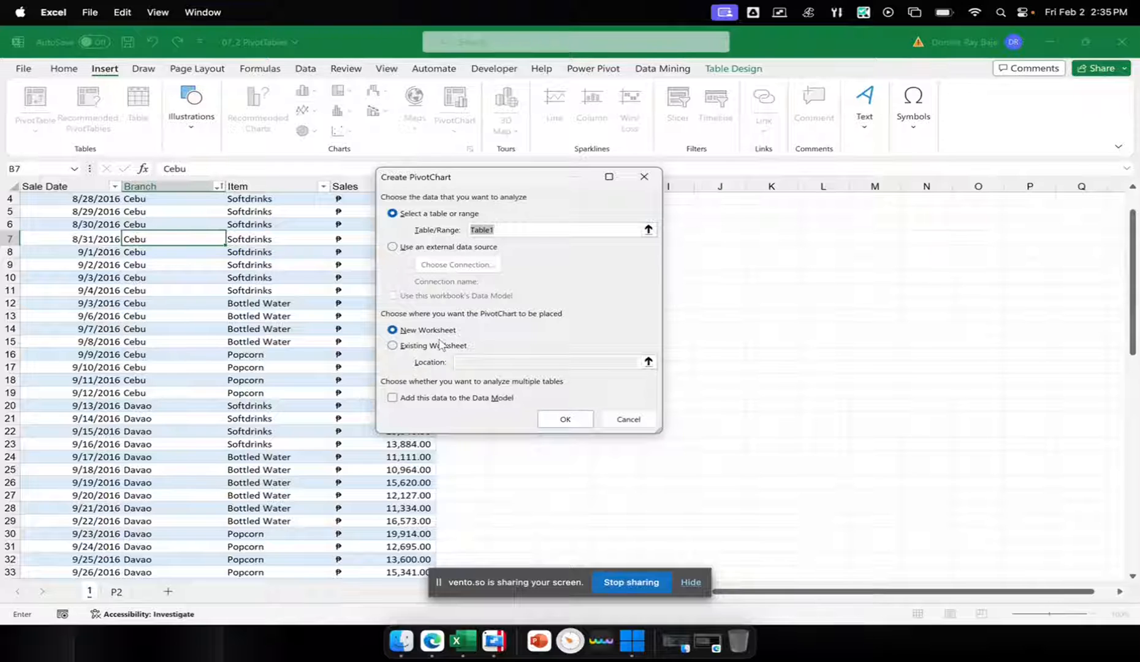
pyautogui.click(571, 423)
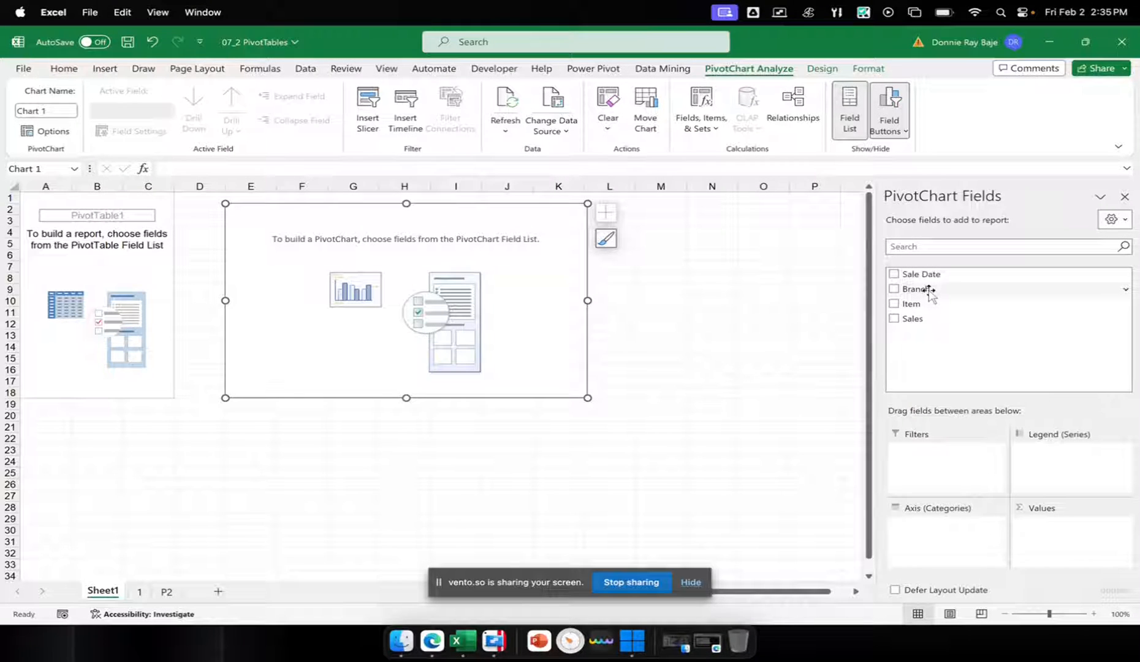
# Build the PivotChart with Branch as the axis category and the sum of Sales as values
pyautogui.moveTo(928, 293); pyautogui.dragTo(933, 537)
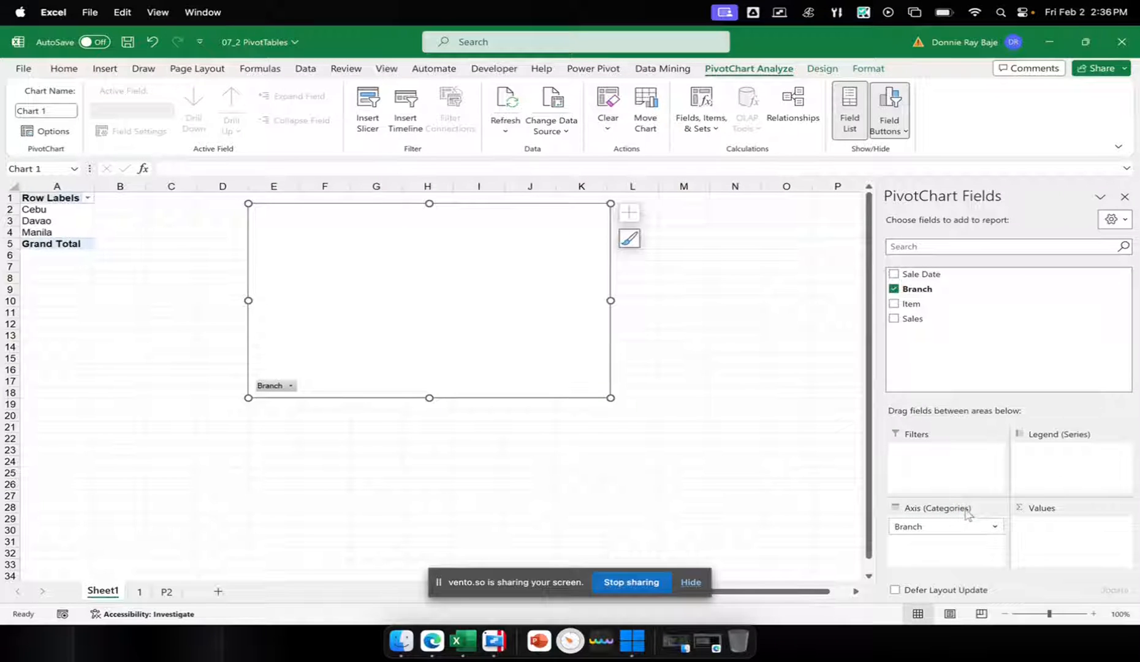
pyautogui.click(1093, 613)
pyautogui.click(1093, 614)
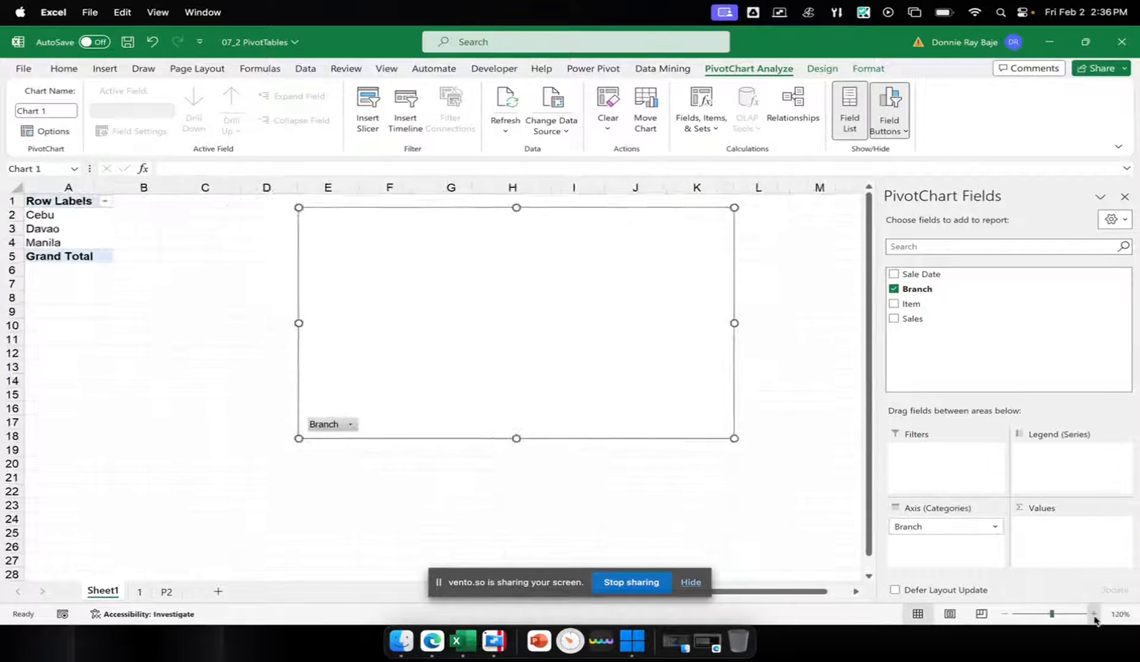
pyautogui.click(1093, 613)
pyautogui.click(1092, 614)
pyautogui.click(1093, 613)
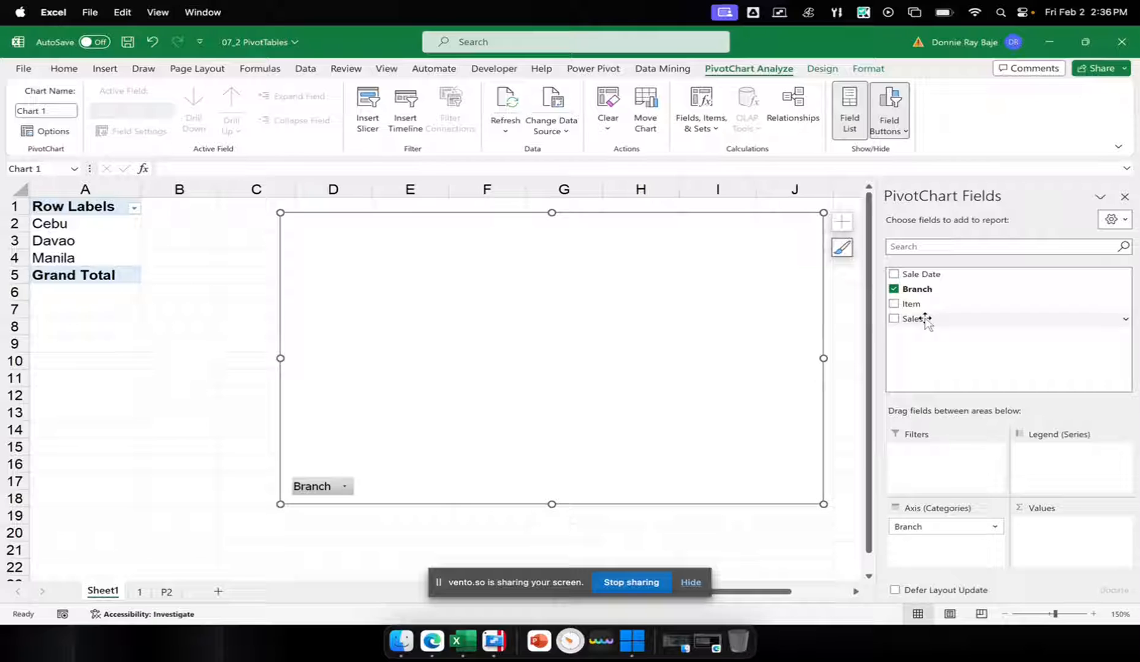
pyautogui.moveTo(924, 318); pyautogui.dragTo(1033, 542)
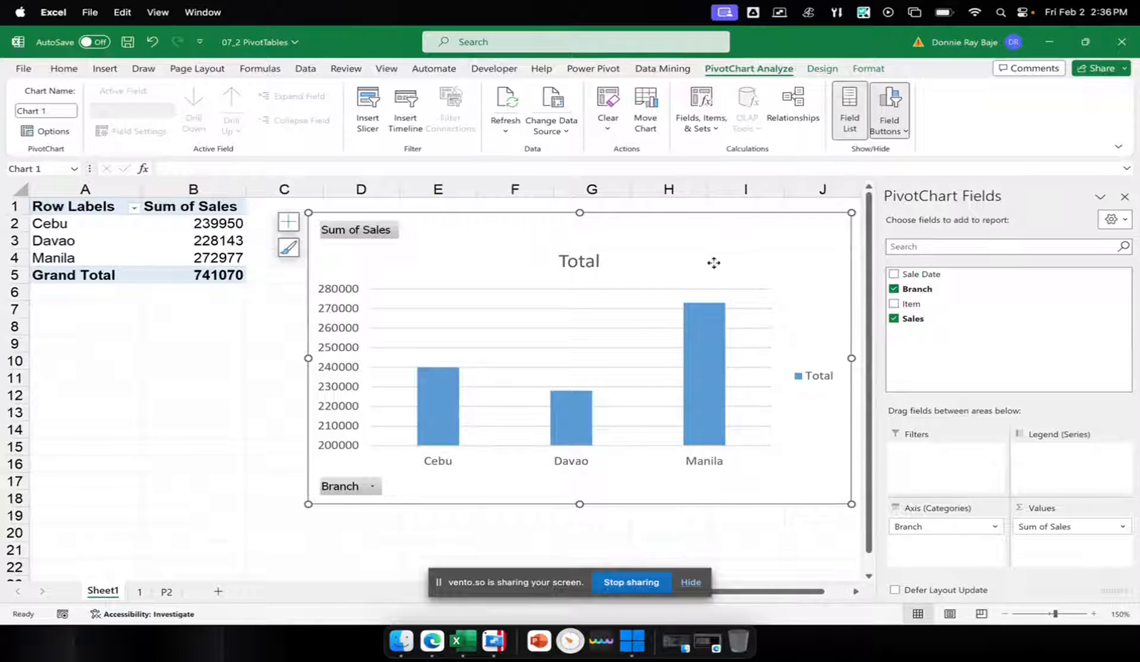
# Move the branch sales chart directly below its pivot table and shrink it to span about columns A to E and rows 6 to 20
pyautogui.moveTo(710, 259); pyautogui.dragTo(504, 291)
pyautogui.moveTo(645, 246); pyautogui.dragTo(373, 313)
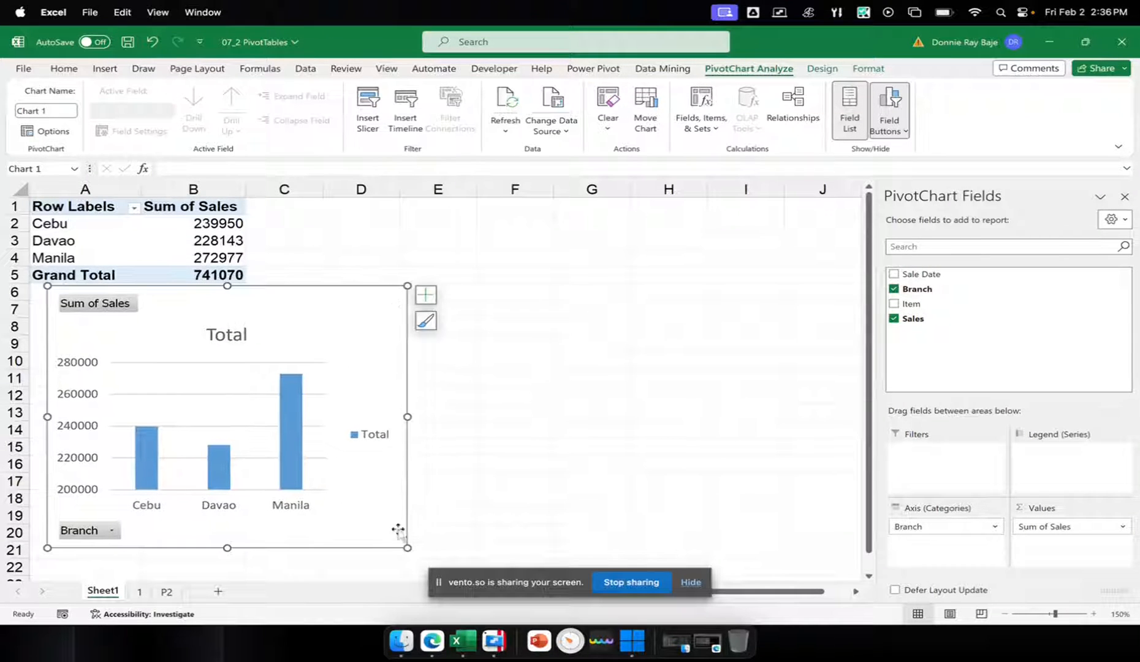
pyautogui.moveTo(404, 545); pyautogui.dragTo(422, 526)
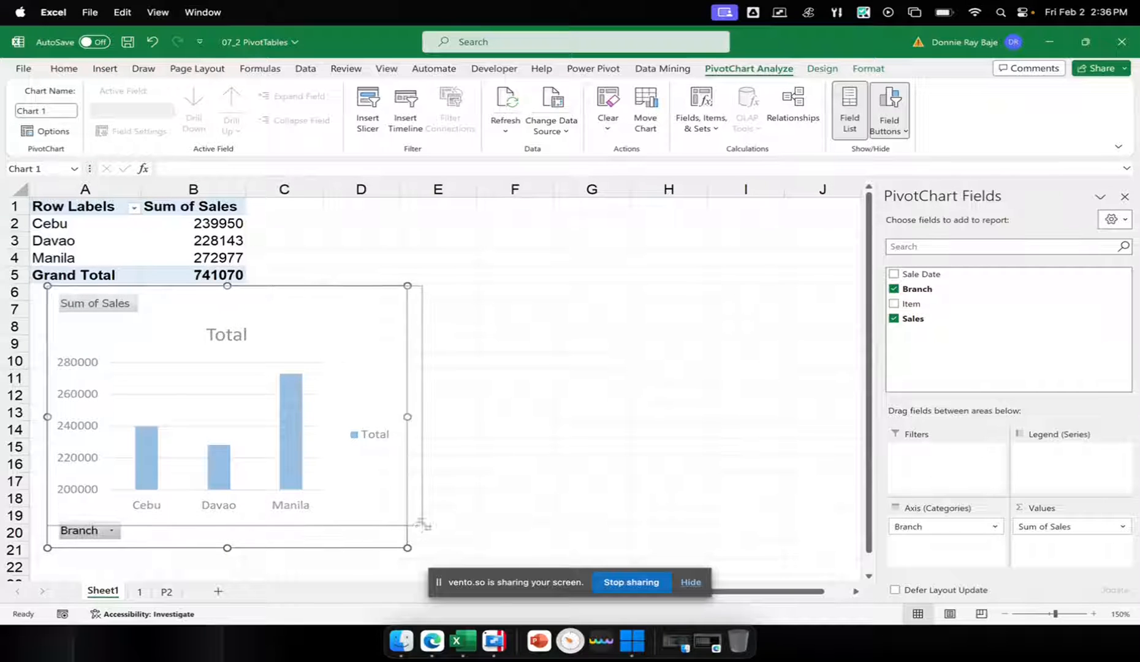
pyautogui.moveTo(370, 314); pyautogui.dragTo(366, 324)
pyautogui.click(366, 244)
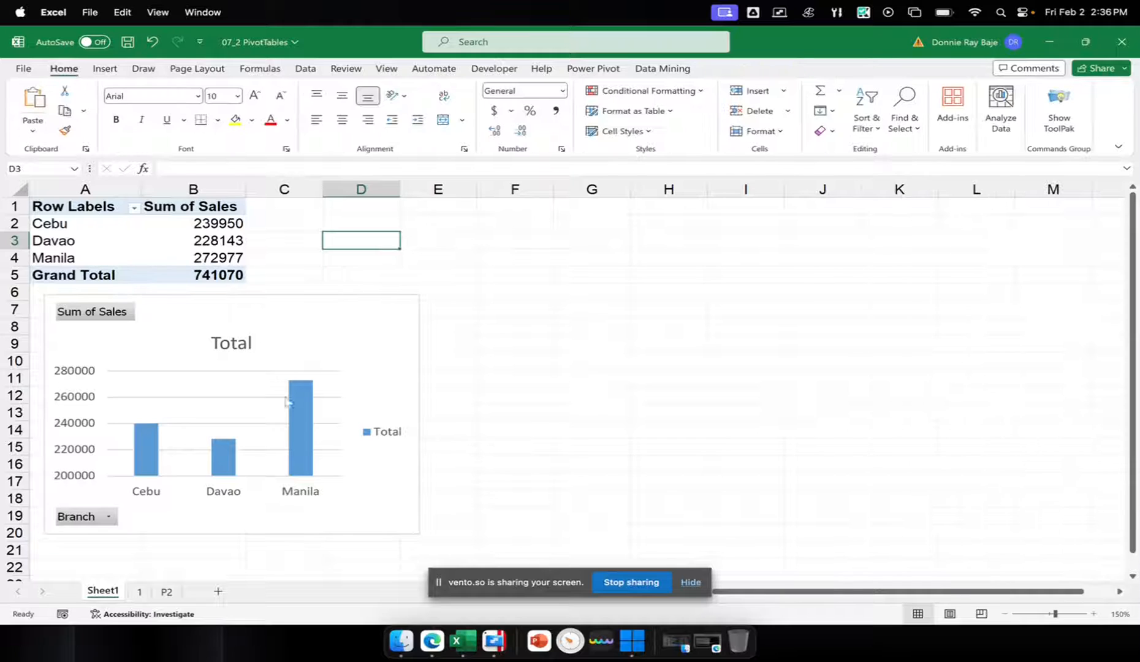
# Start a new PivotChart based on Table2 from sheet P2
pyautogui.click(166, 591)
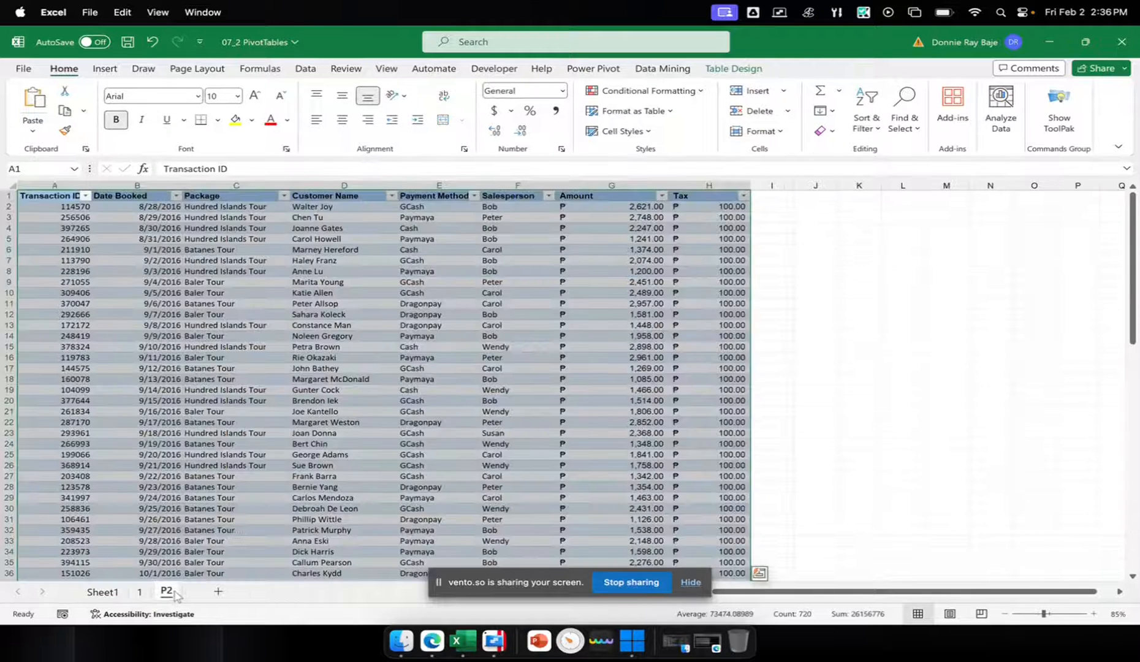
pyautogui.click(571, 273)
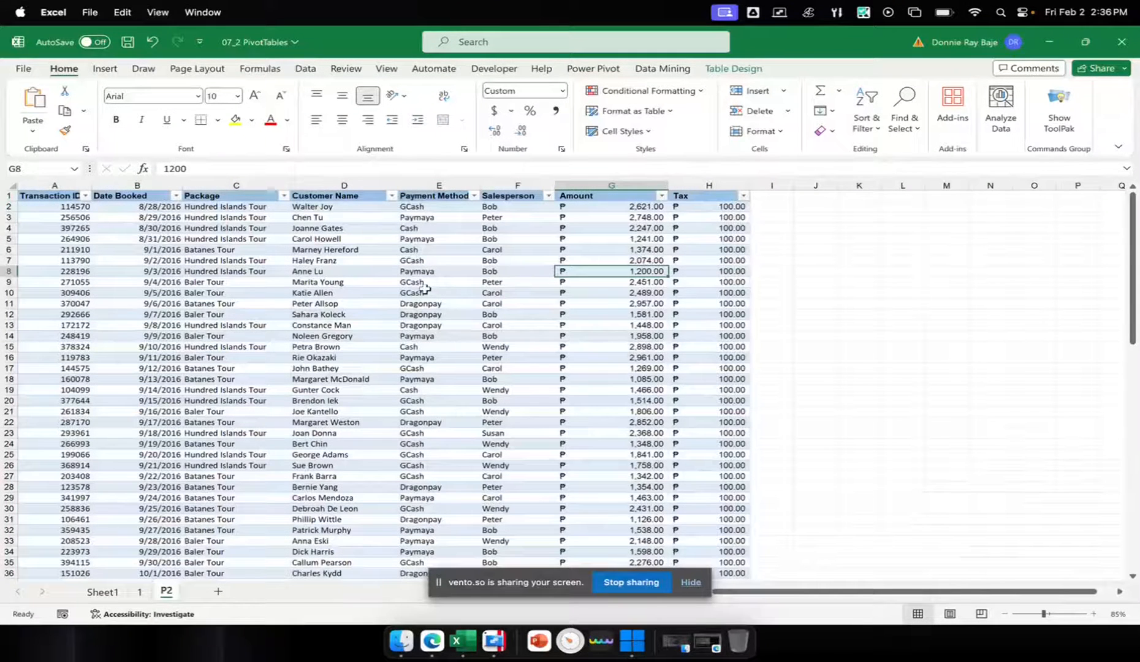
pyautogui.click(337, 259)
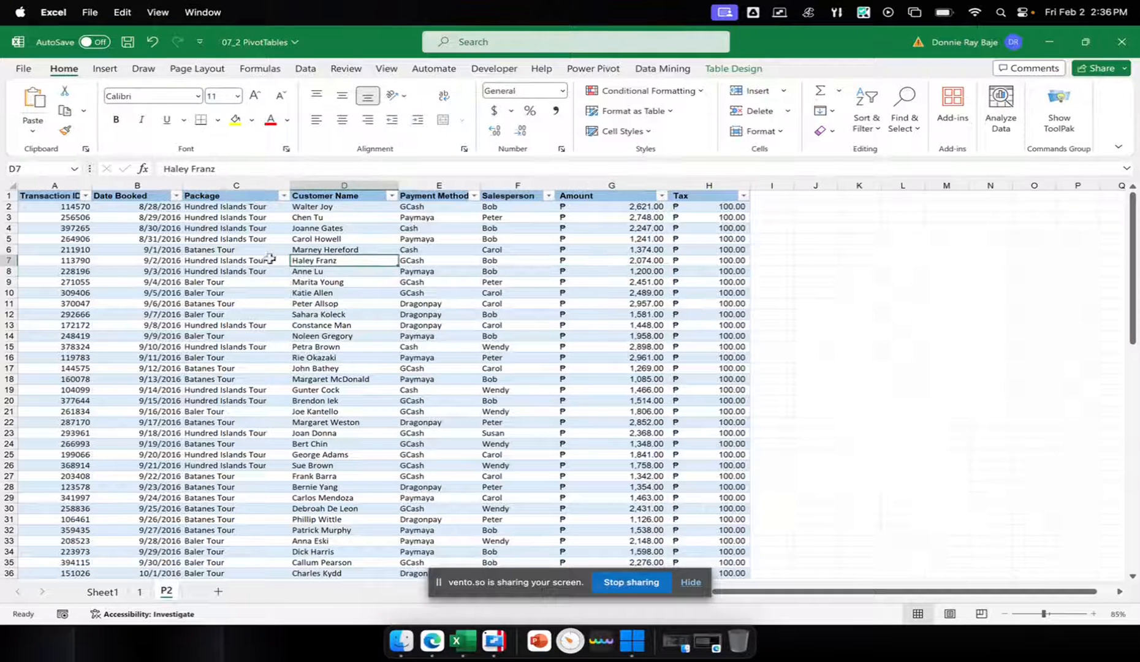
pyautogui.click(234, 261)
pyautogui.click(344, 250)
pyautogui.click(335, 302)
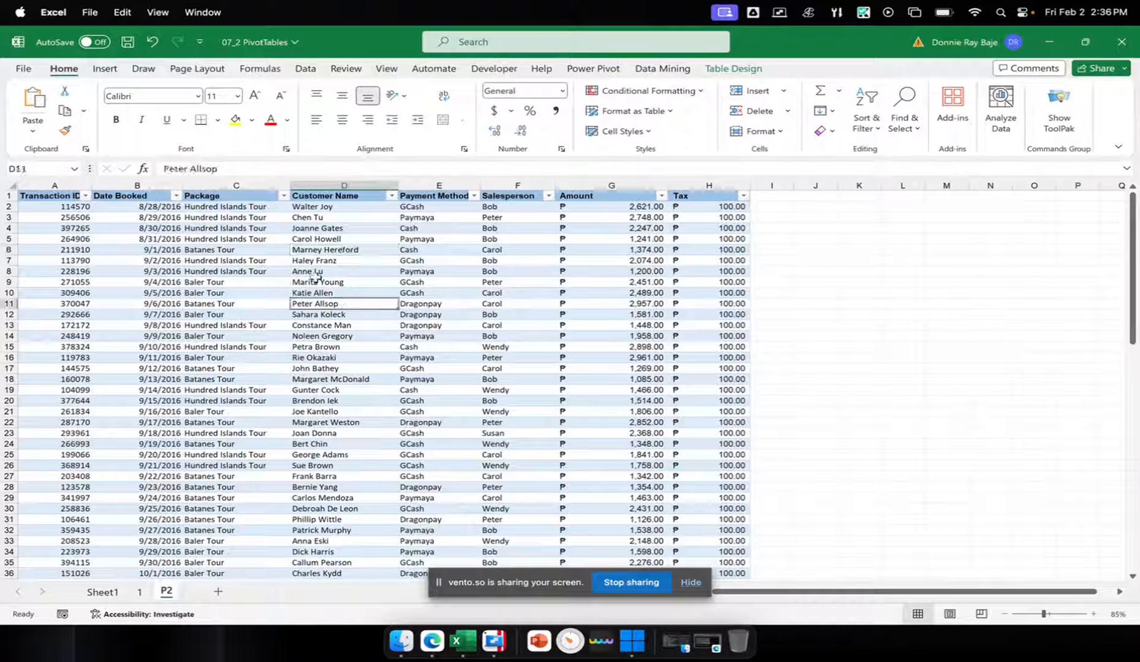
pyautogui.click(328, 238)
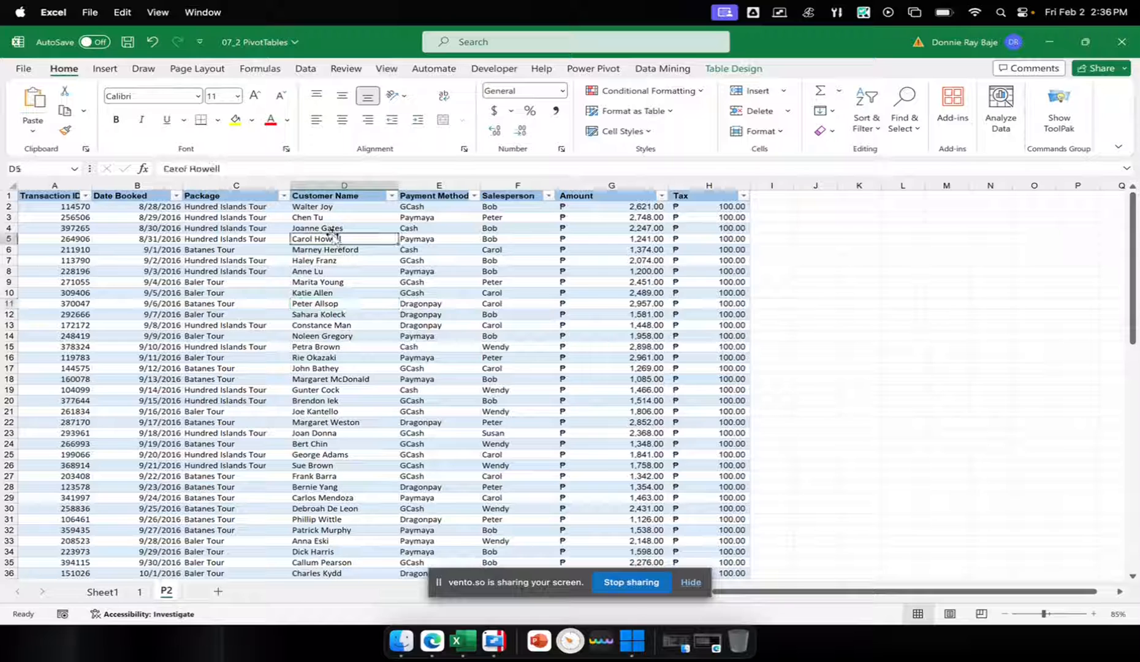
pyautogui.click(106, 68)
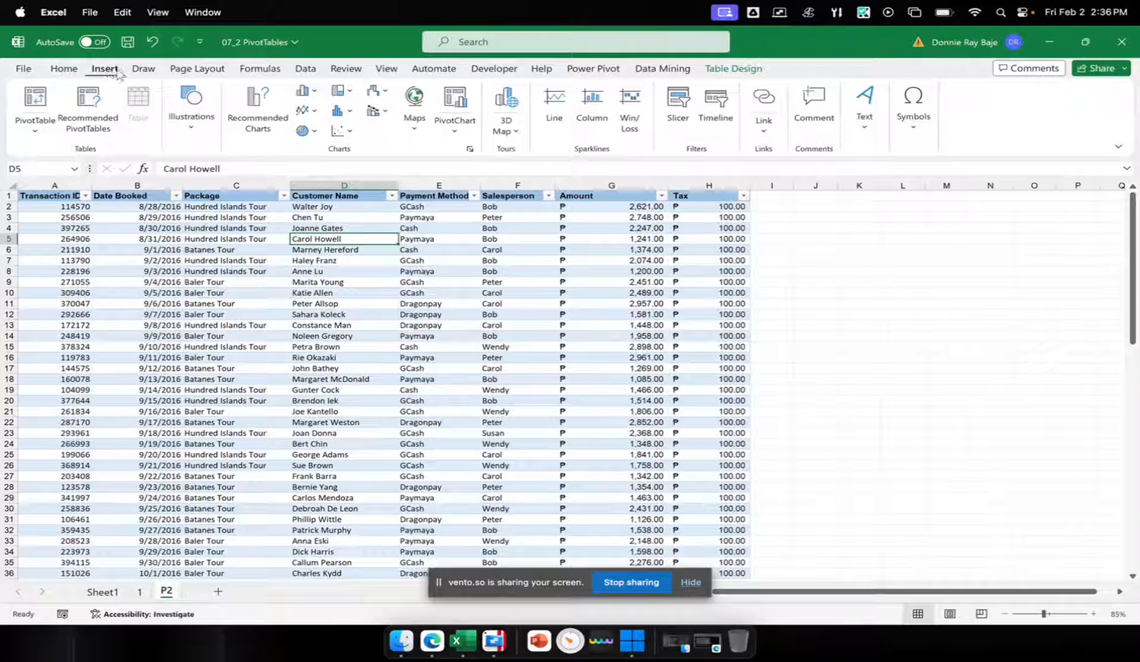
pyautogui.click(455, 101)
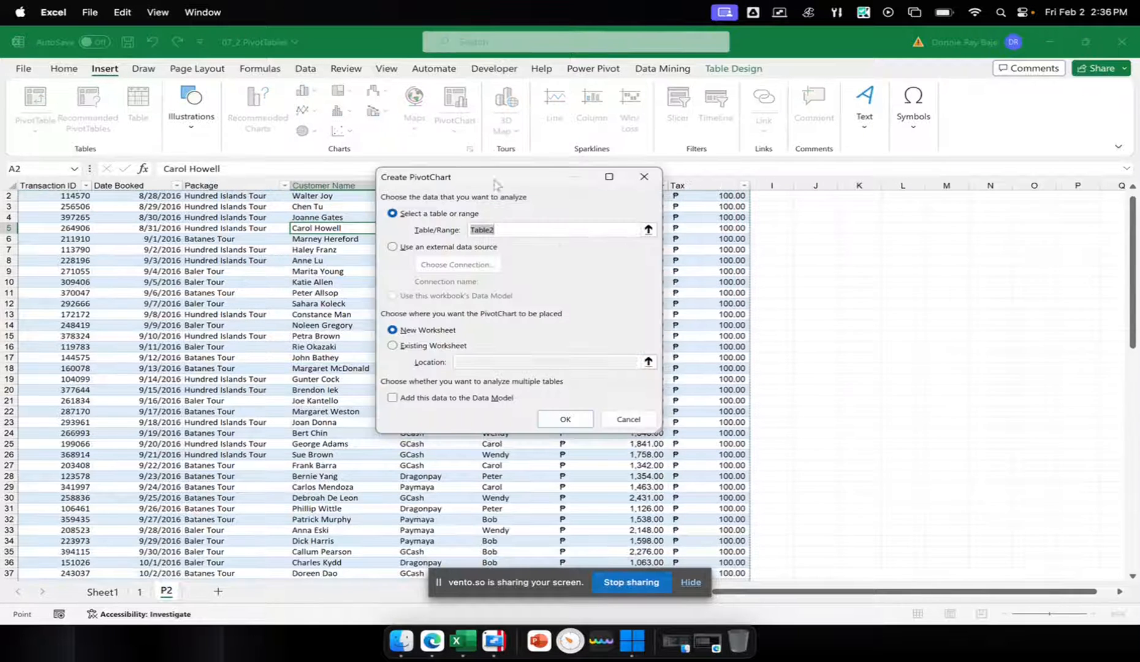
pyautogui.moveTo(494, 189); pyautogui.dragTo(682, 184)
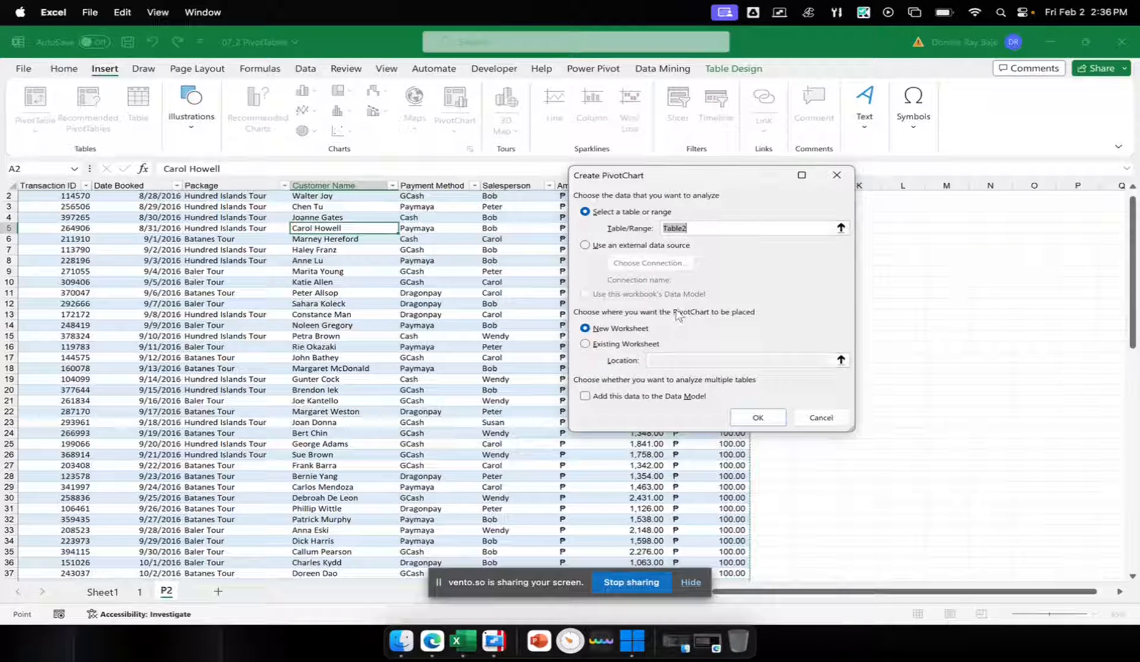
# Place the new PivotChart in the existing worksheet Sheet1 at cell F1 and create it
pyautogui.click(625, 344)
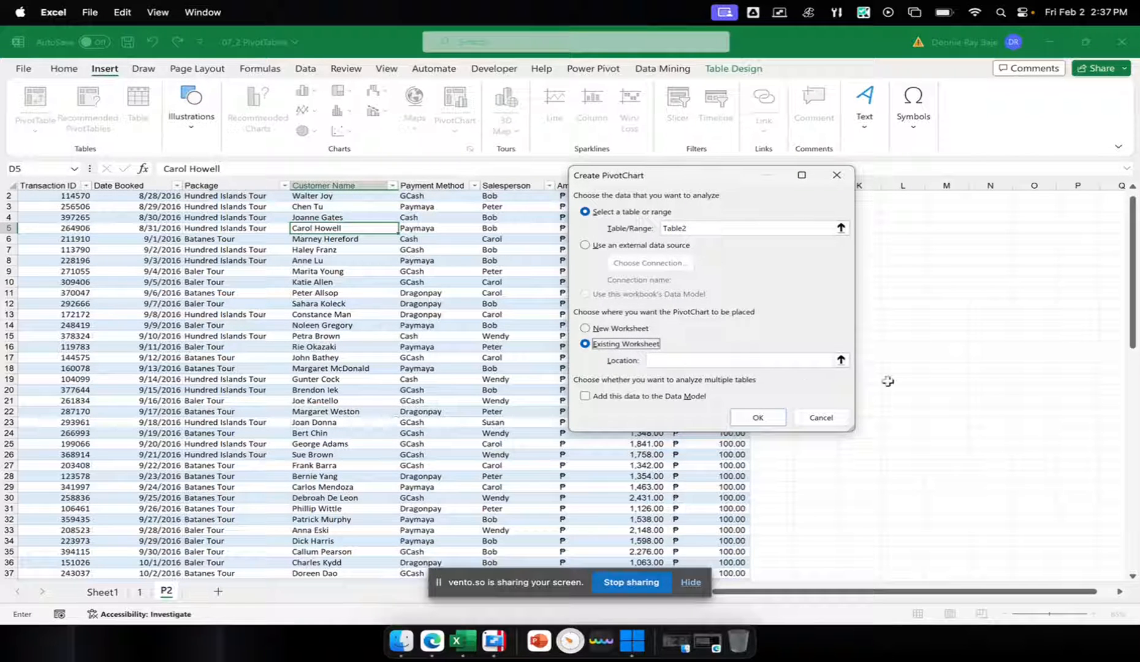
pyautogui.click(845, 362)
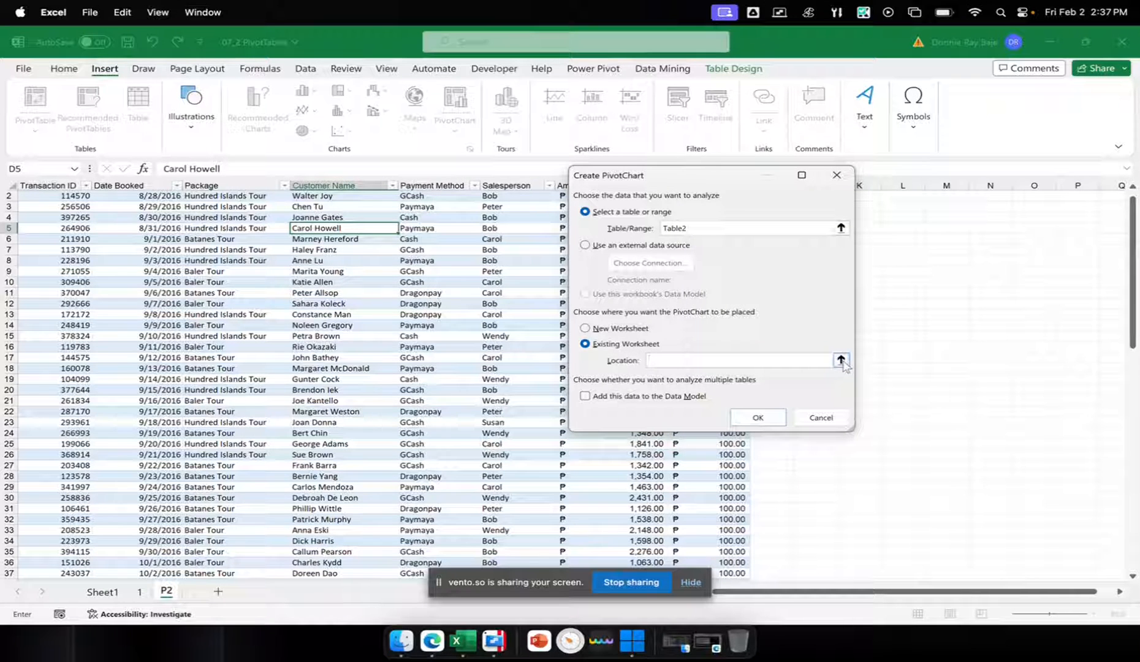
pyautogui.click(841, 360)
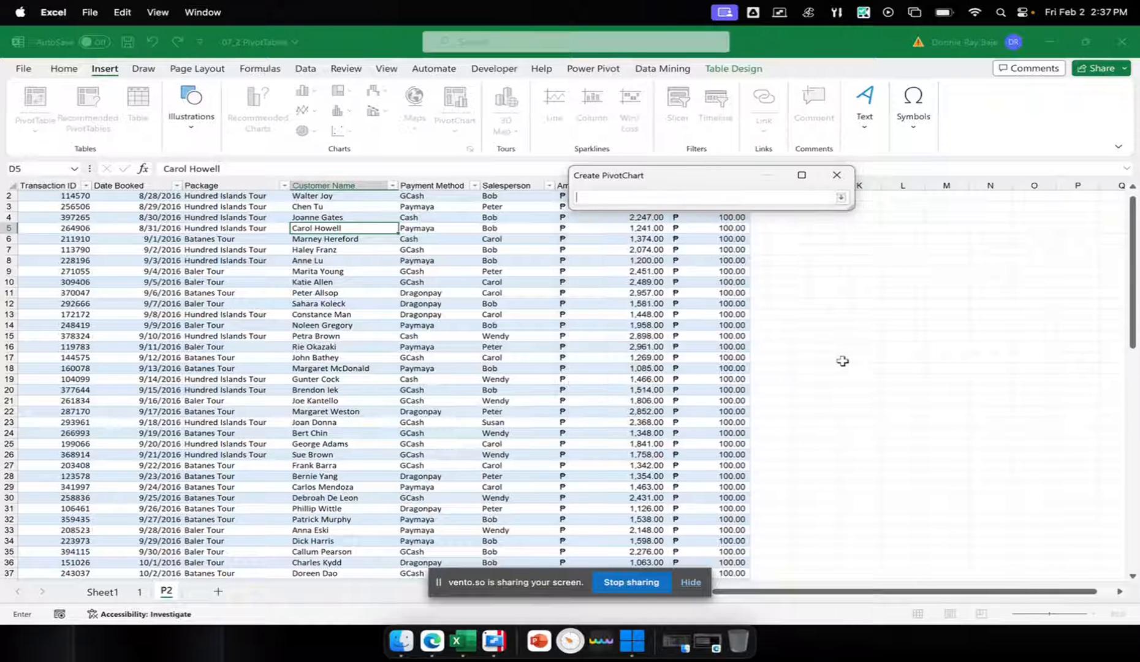
pyautogui.click(122, 592)
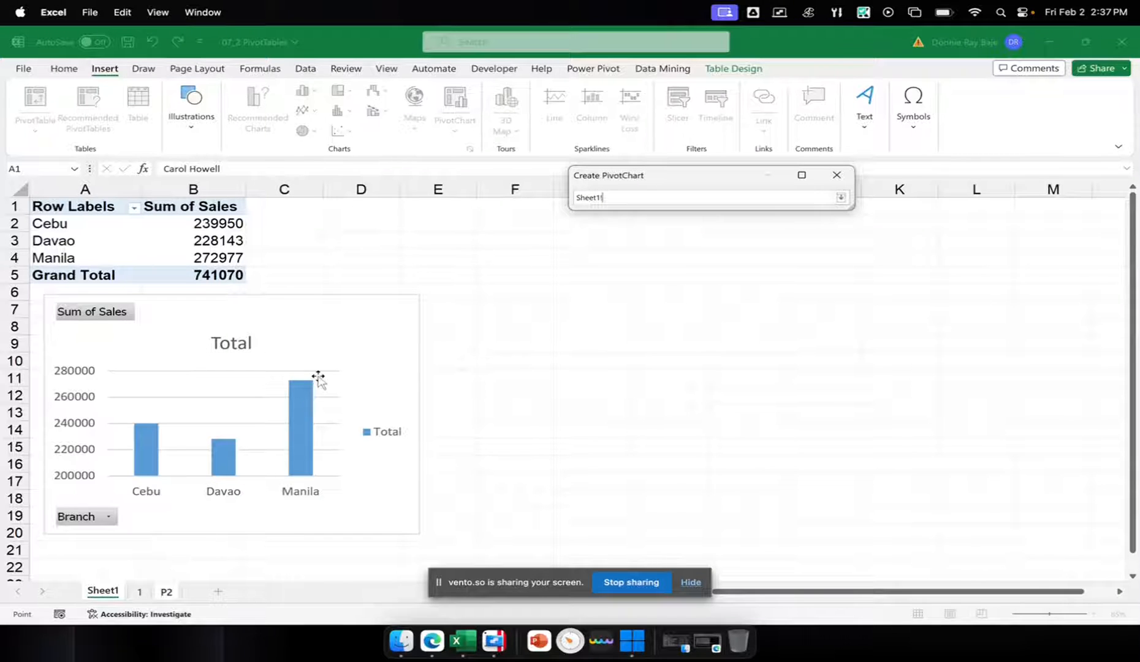
pyautogui.click(525, 205)
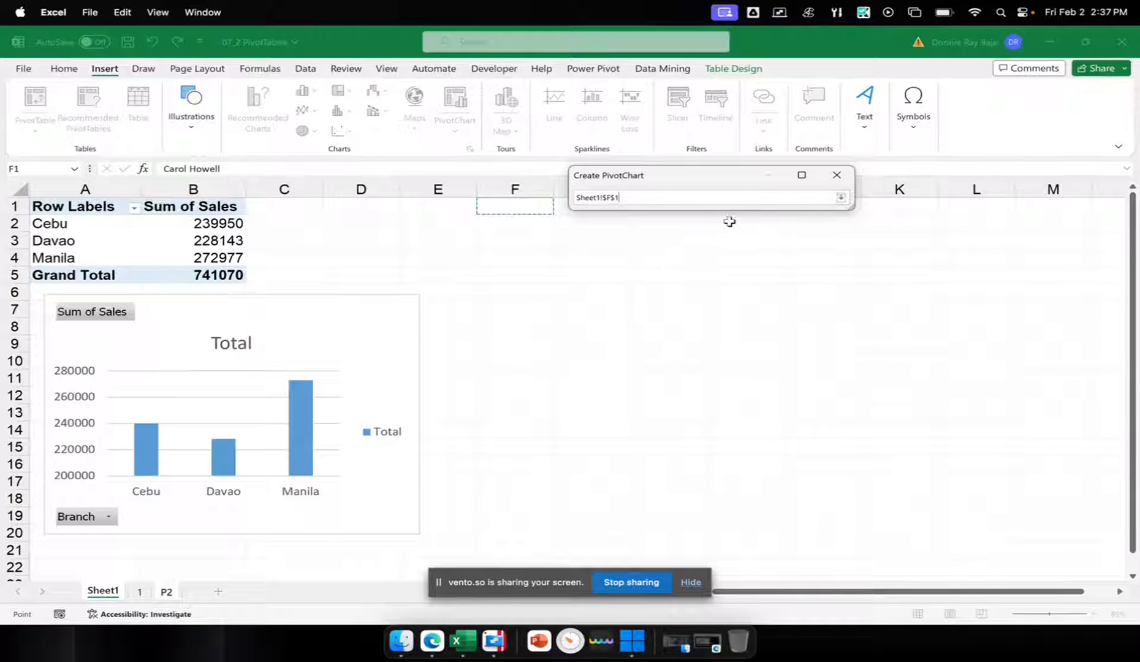
pyautogui.click(841, 197)
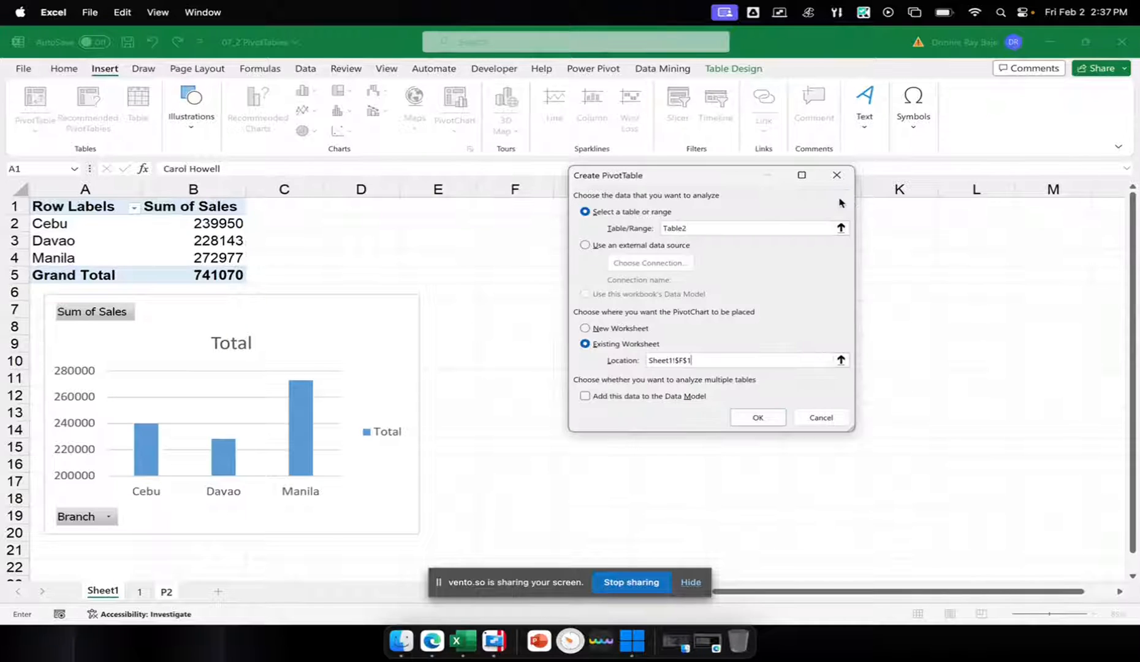
pyautogui.moveTo(719, 183); pyautogui.dragTo(872, 182)
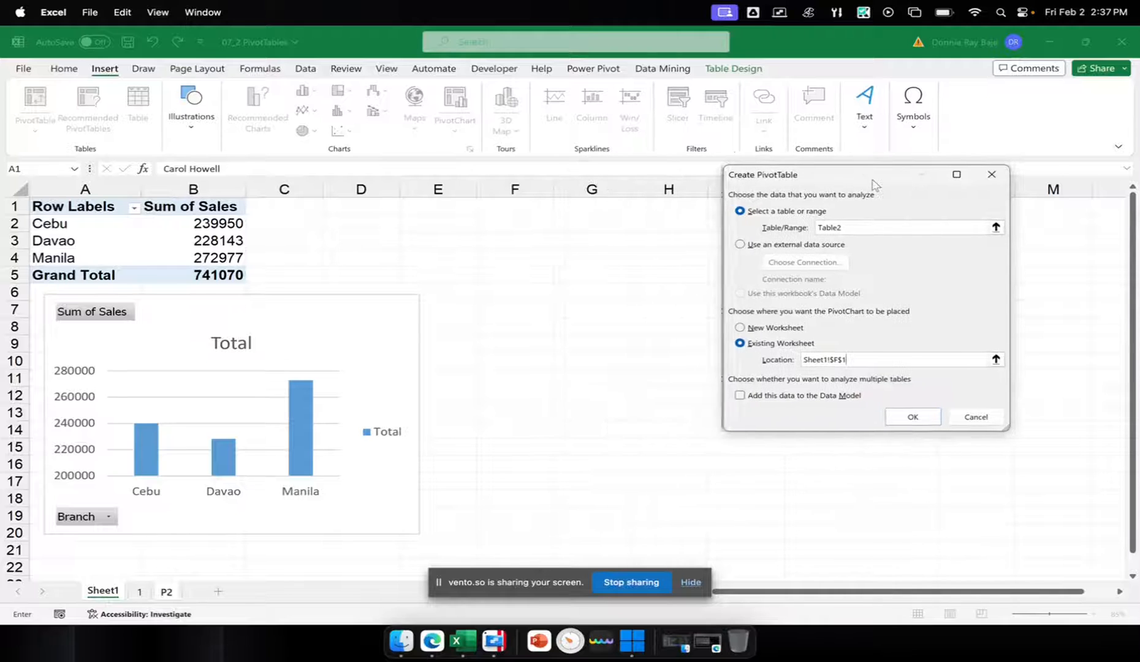
pyautogui.click(912, 417)
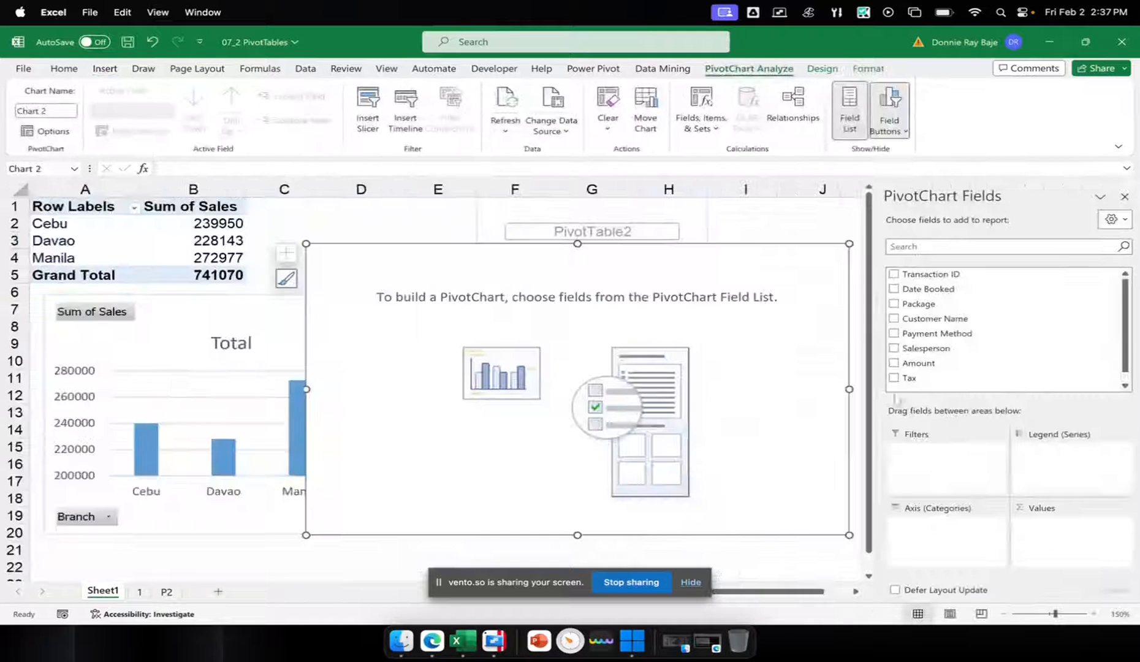
# Build the new PivotChart with Salesperson as axis and the sum of Amount as values, placing both charts below their pivot tables
pyautogui.moveTo(374, 259); pyautogui.dragTo(529, 317)
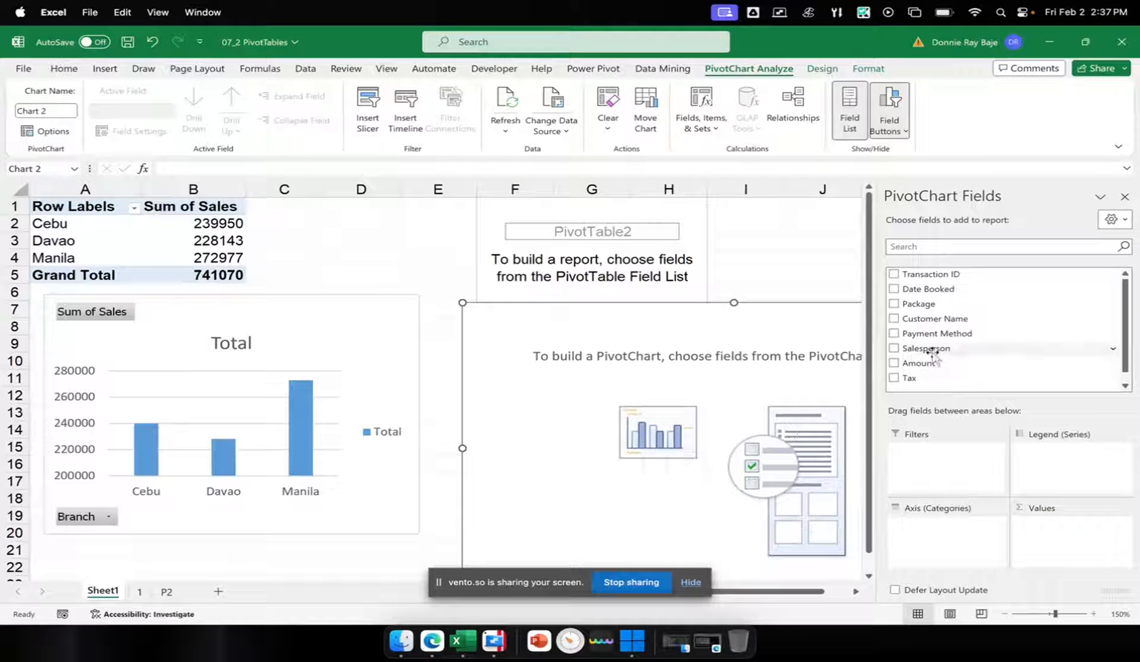
pyautogui.moveTo(934, 352); pyautogui.dragTo(940, 548)
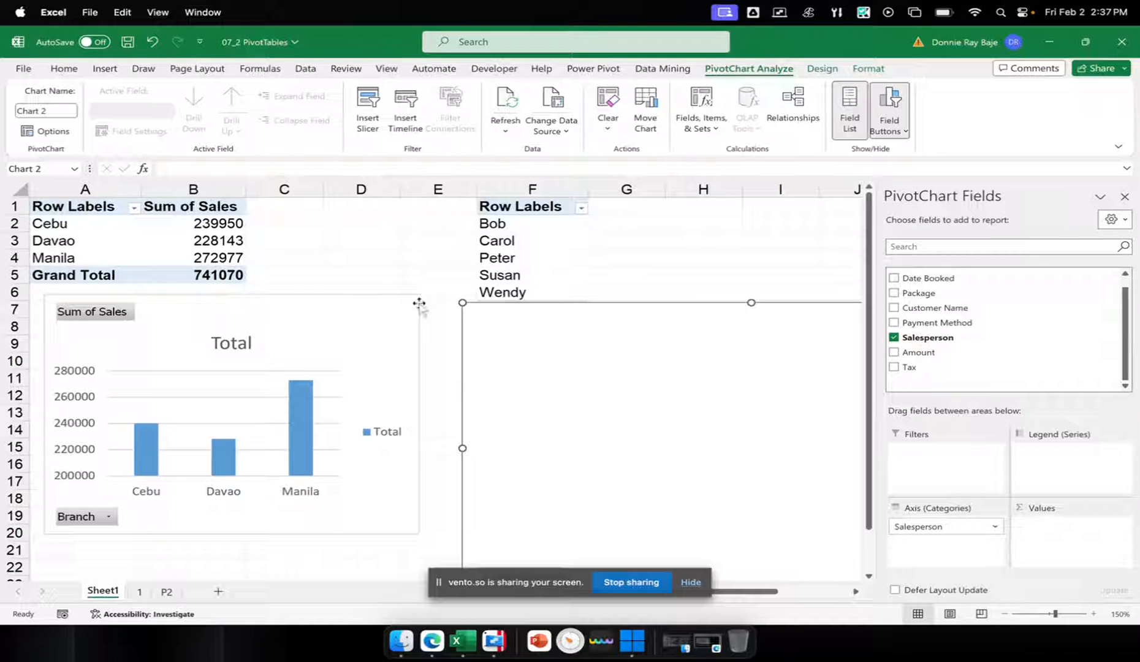
pyautogui.moveTo(407, 323); pyautogui.dragTo(405, 352)
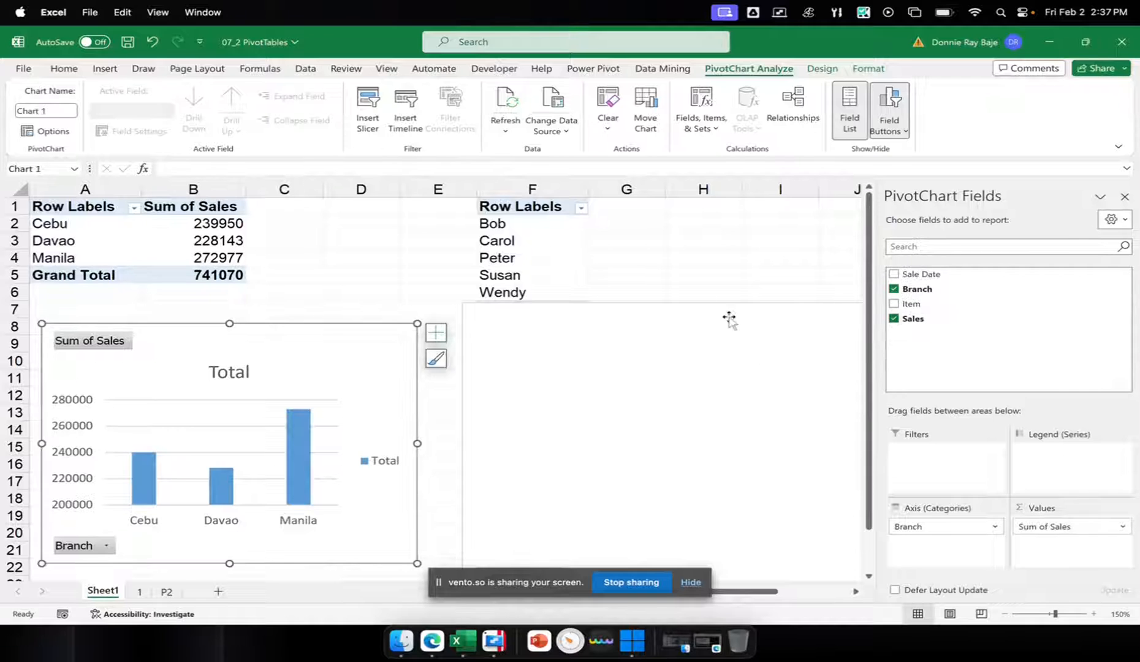
pyautogui.click(531, 243)
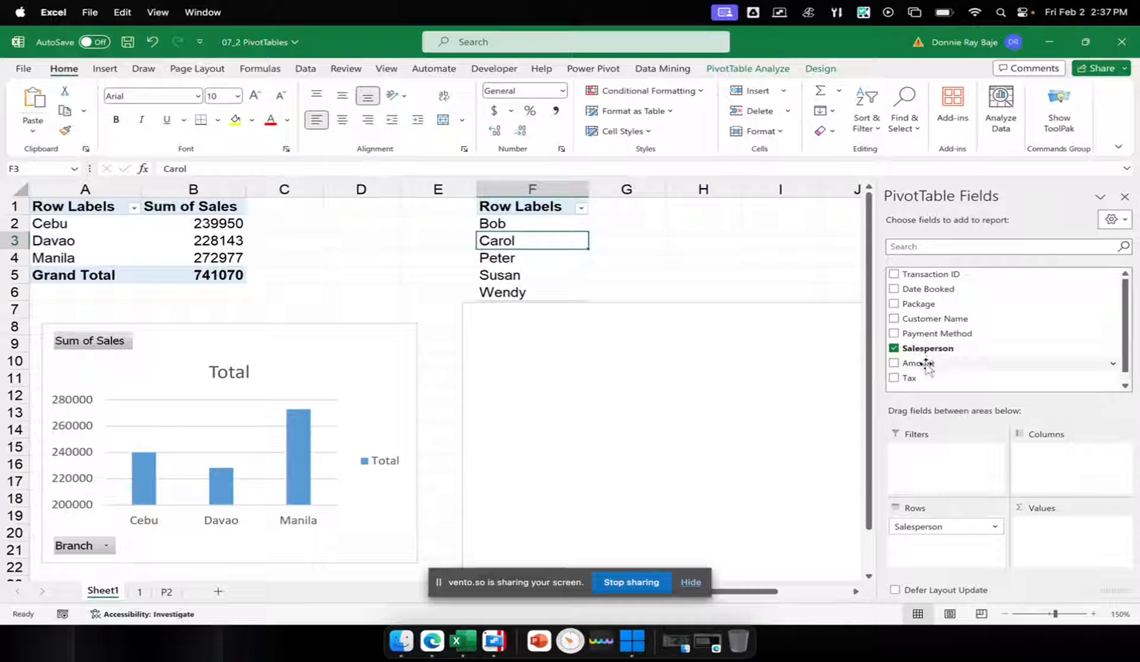
pyautogui.moveTo(926, 365); pyautogui.dragTo(1059, 521)
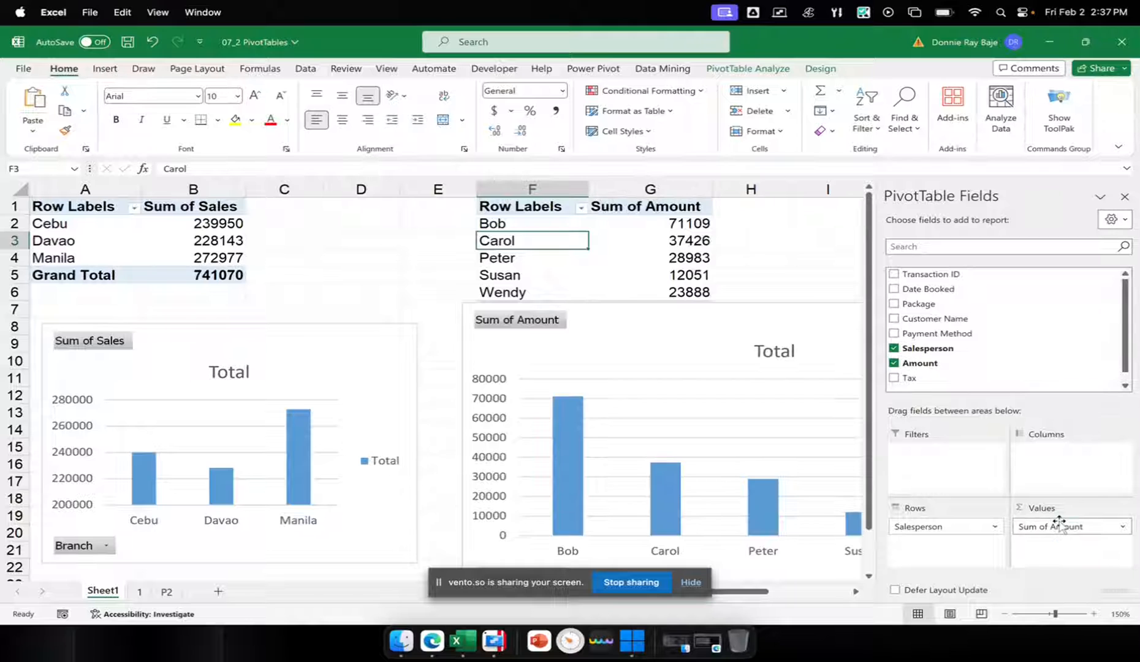
# Shrink the salesperson chart and position it directly below its pivot table, spanning about columns F to K and rows 8 to 22
pyautogui.click(1005, 614)
pyautogui.click(1005, 614)
pyautogui.click(1005, 614)
pyautogui.click(522, 323)
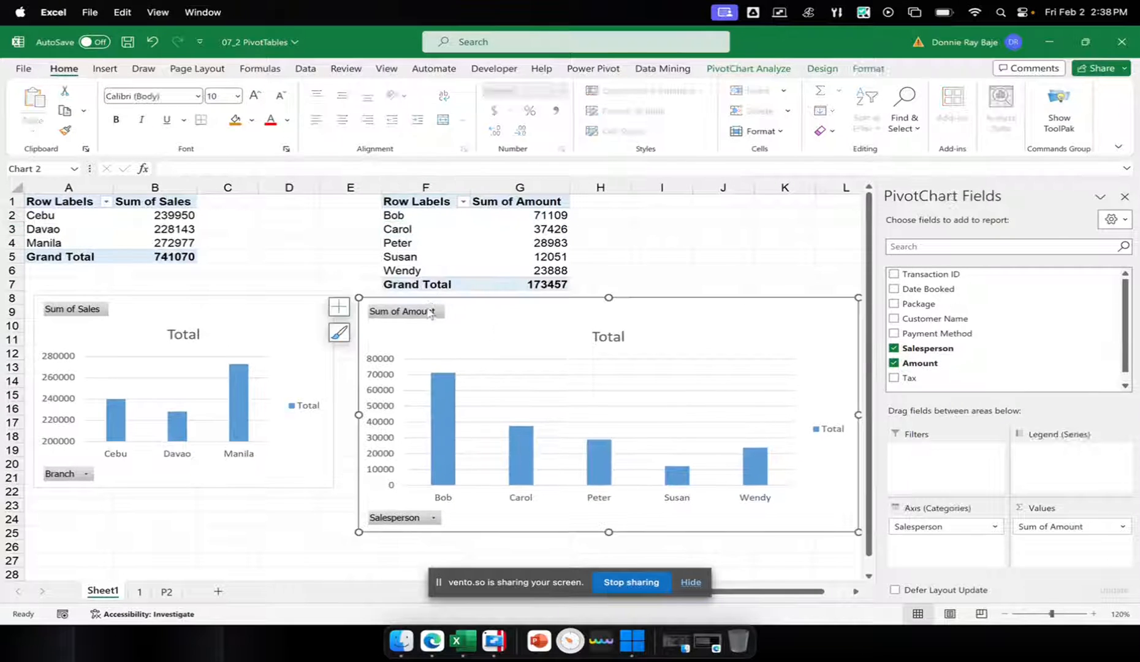
pyautogui.moveTo(358, 298); pyautogui.dragTo(458, 291)
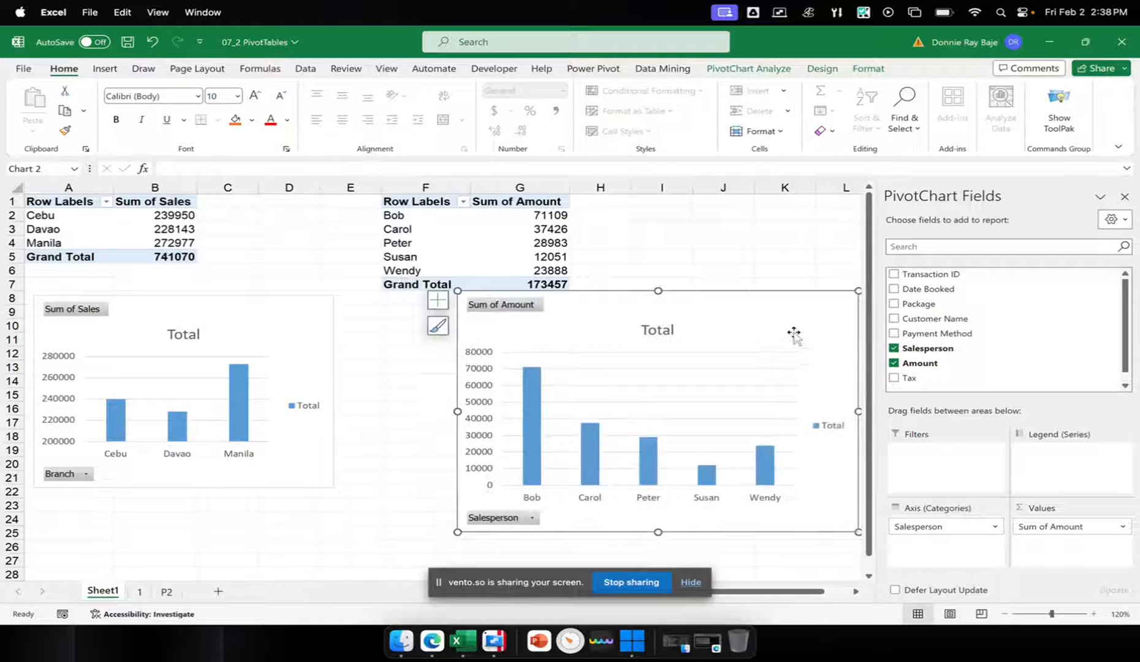
pyautogui.moveTo(793, 334); pyautogui.dragTo(723, 341)
pyautogui.moveTo(789, 539); pyautogui.dragTo(776, 492)
# Change the salesperson chart's type from clustered column to Pie
pyautogui.rightClick(497, 330)
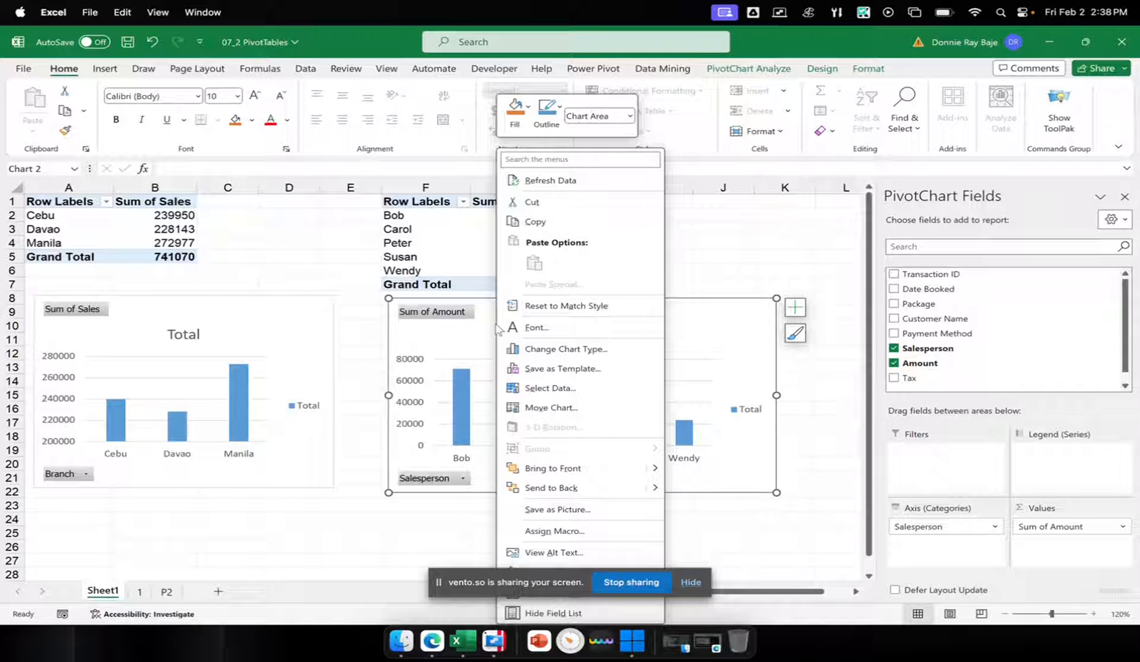
pyautogui.click(601, 349)
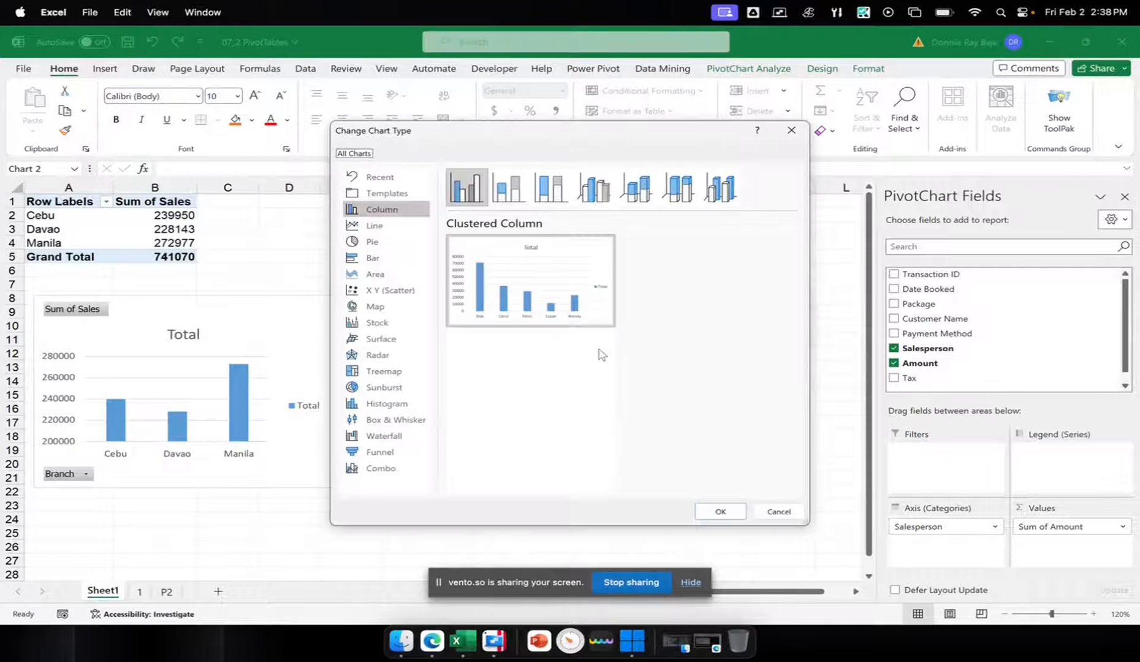
pyautogui.click(415, 246)
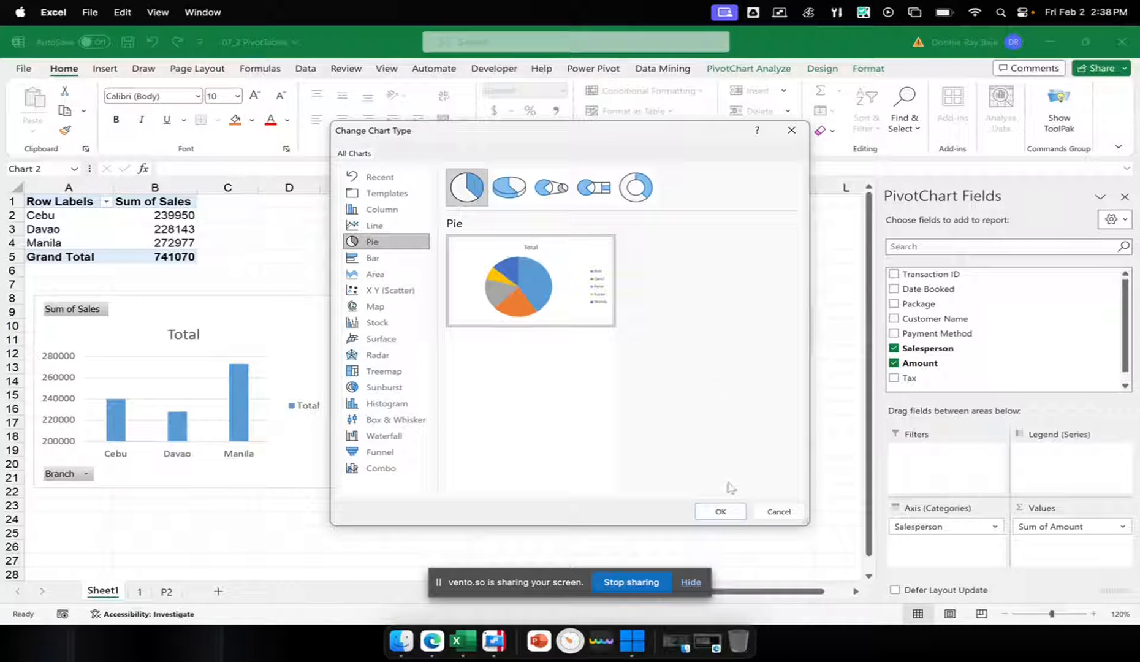
pyautogui.click(720, 511)
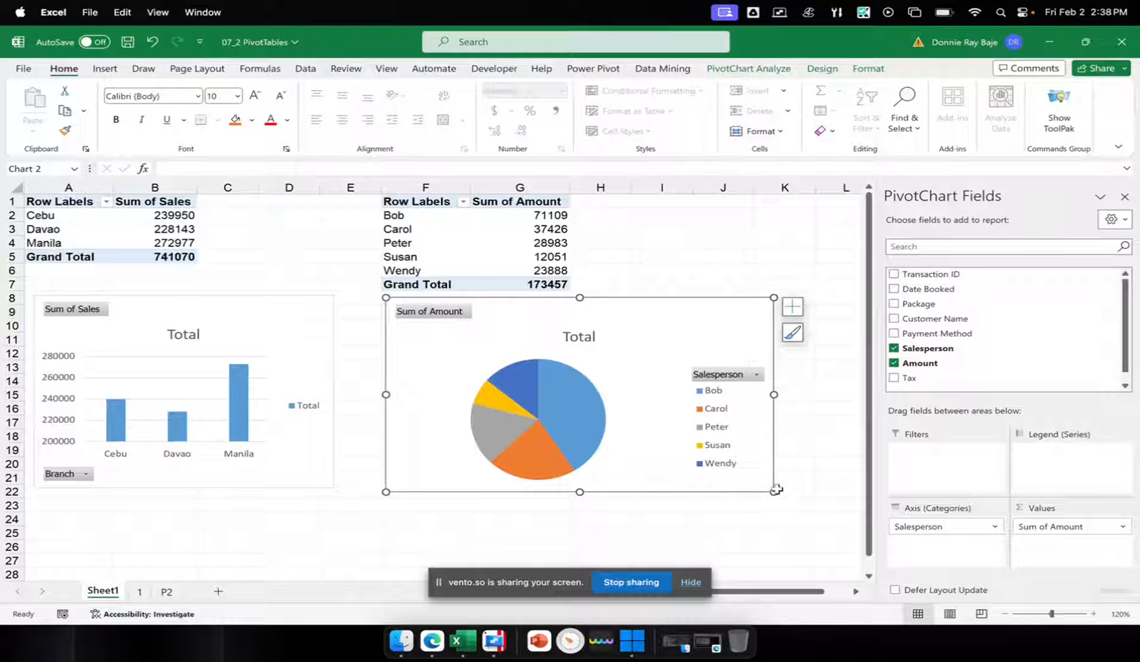
# Shrink the pie chart to about columns F to J and widen the branch sales chart slightly within column E
pyautogui.moveTo(767, 491); pyautogui.dragTo(730, 482)
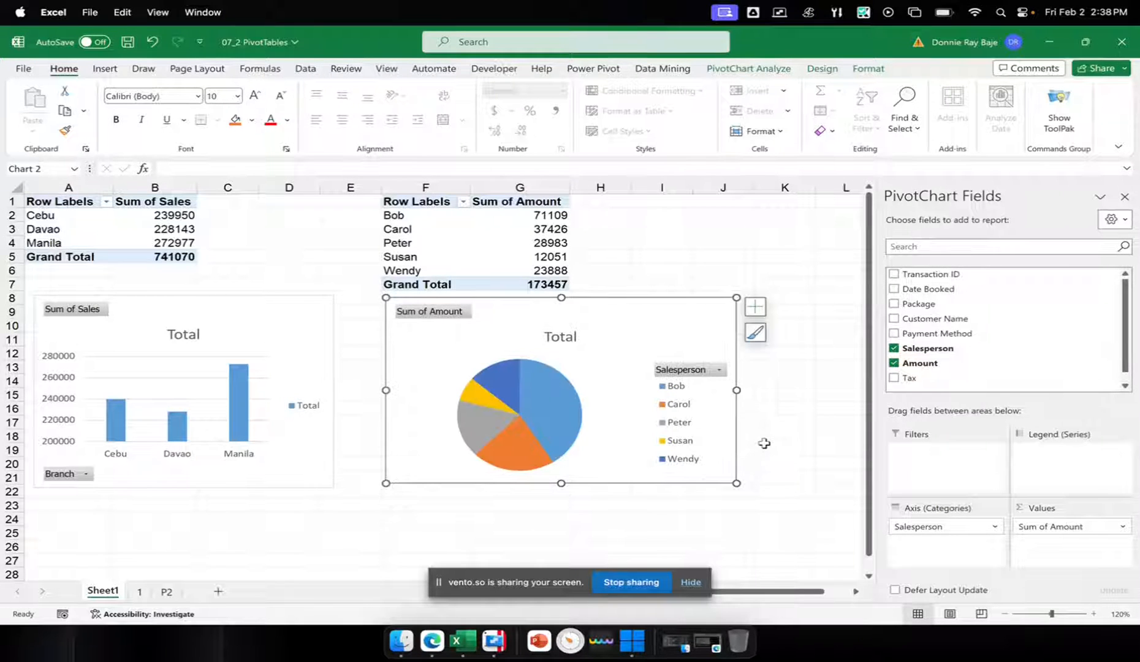
pyautogui.click(299, 305)
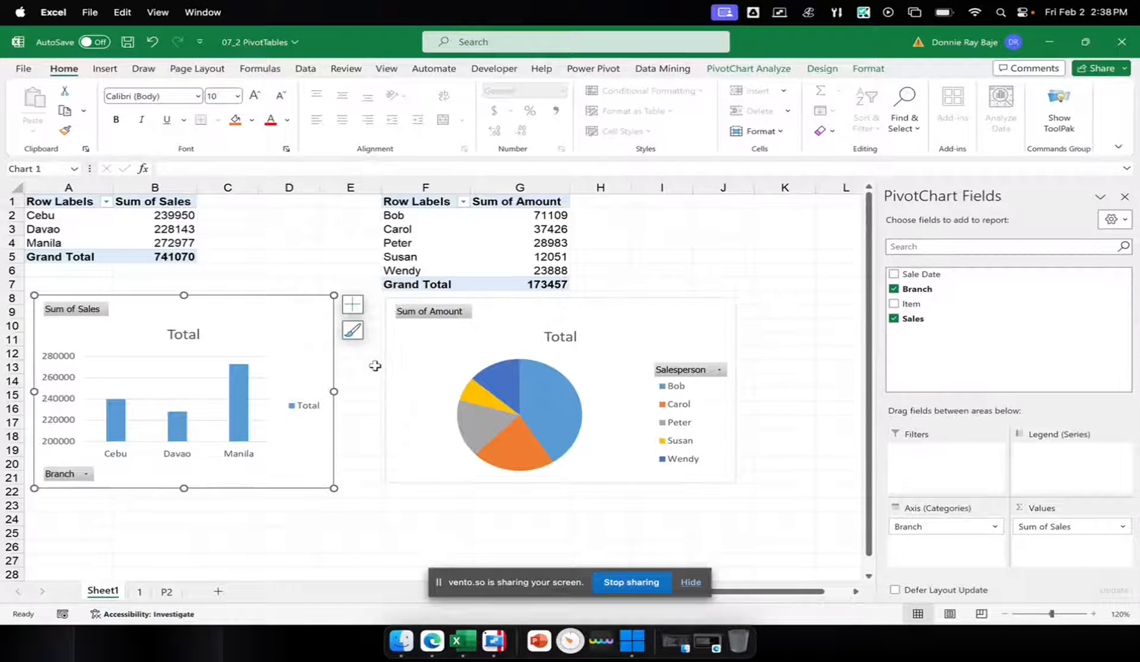
pyautogui.moveTo(339, 395); pyautogui.dragTo(347, 392)
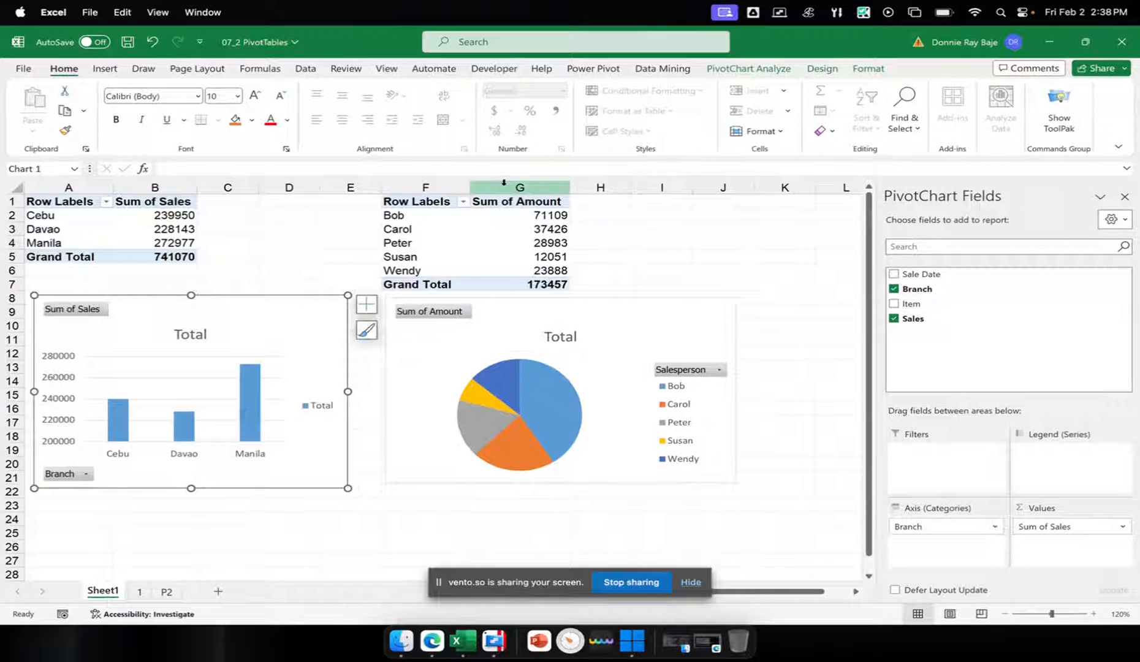
# Insert a Sale Date slicer for the branch sales chart
pyautogui.click(766, 70)
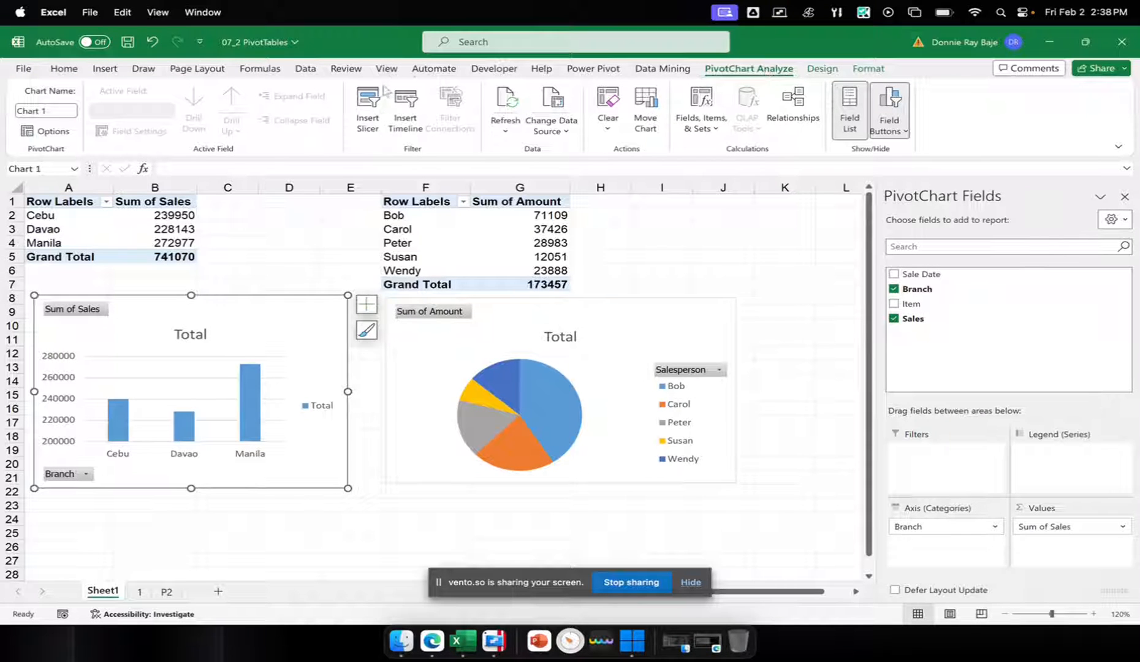
pyautogui.click(380, 130)
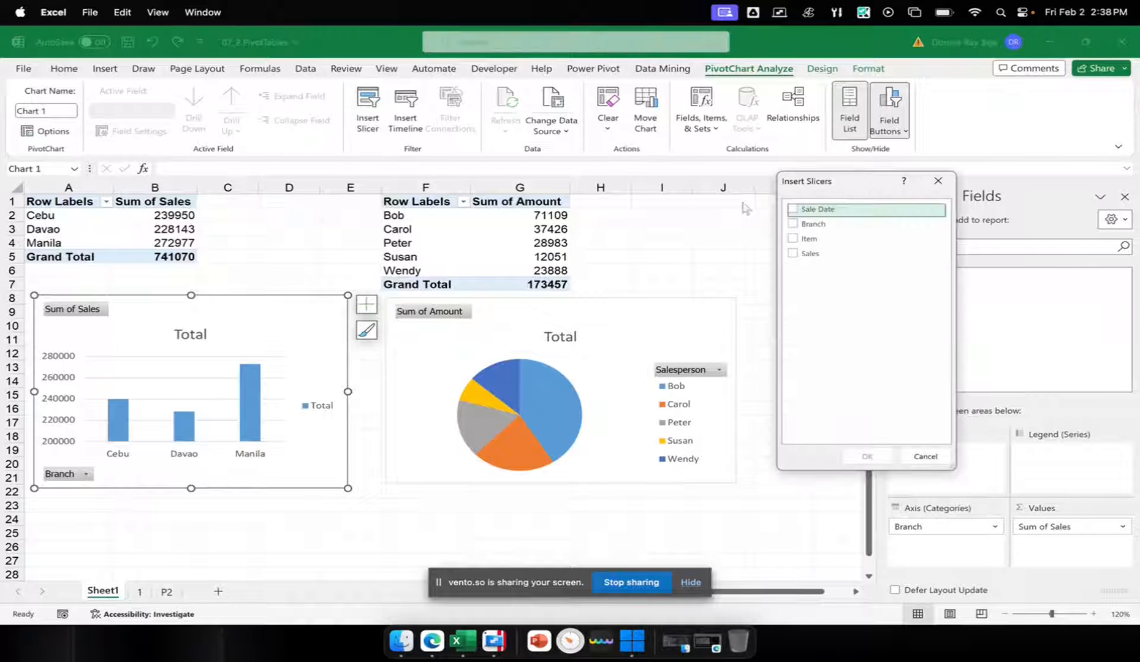
pyautogui.moveTo(824, 185); pyautogui.dragTo(778, 178)
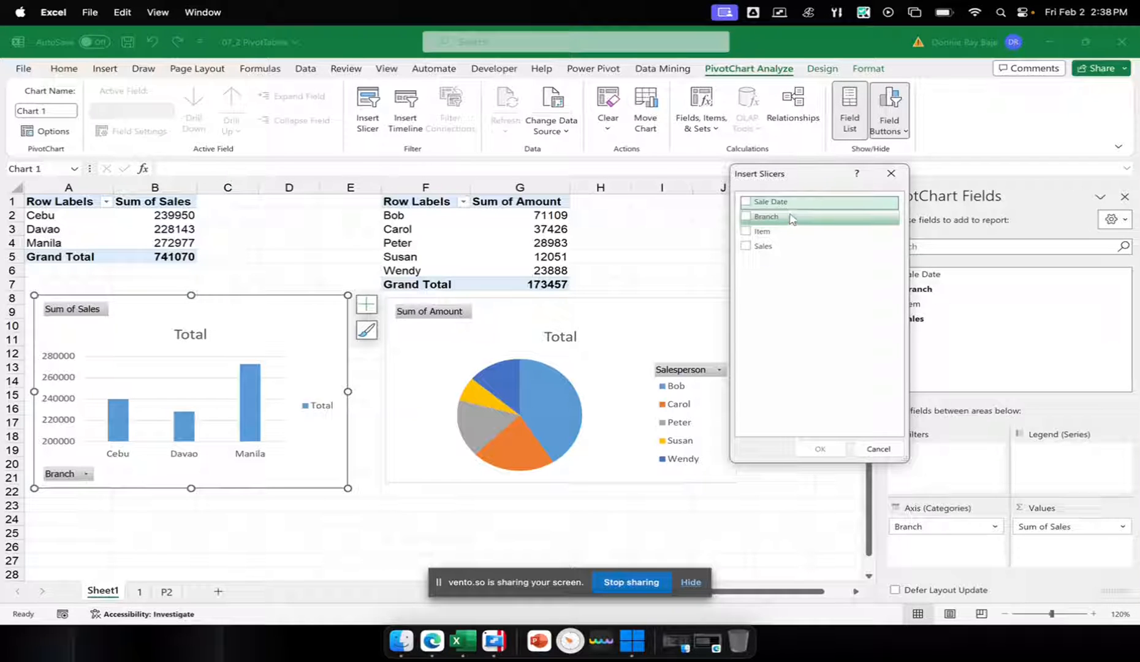
pyautogui.click(746, 203)
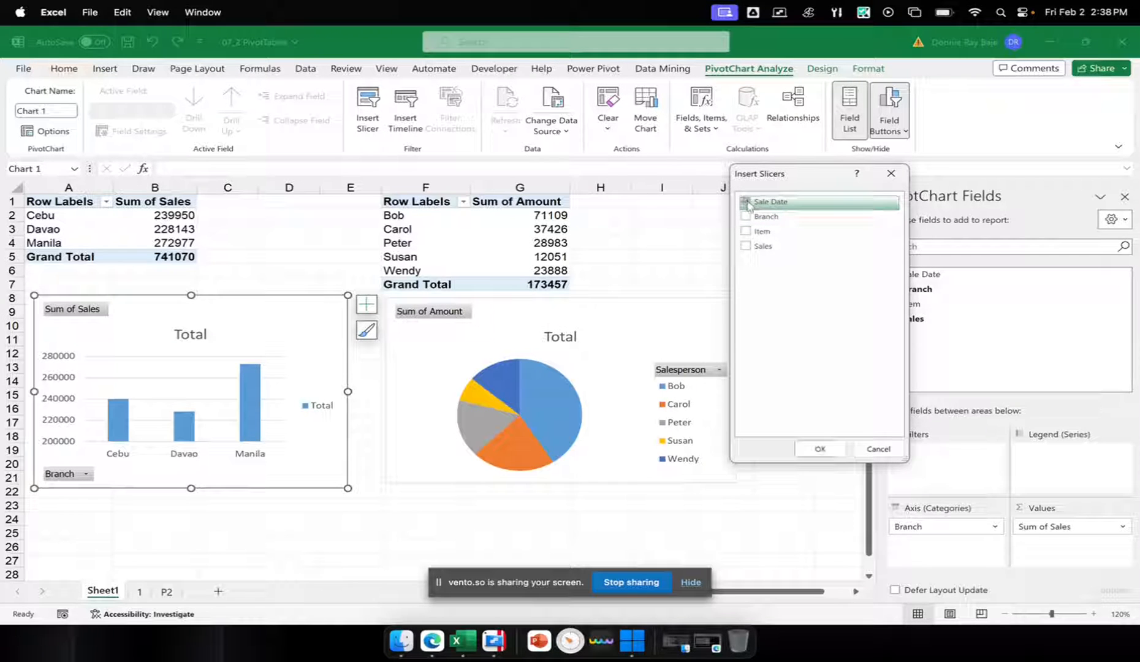
pyautogui.click(820, 449)
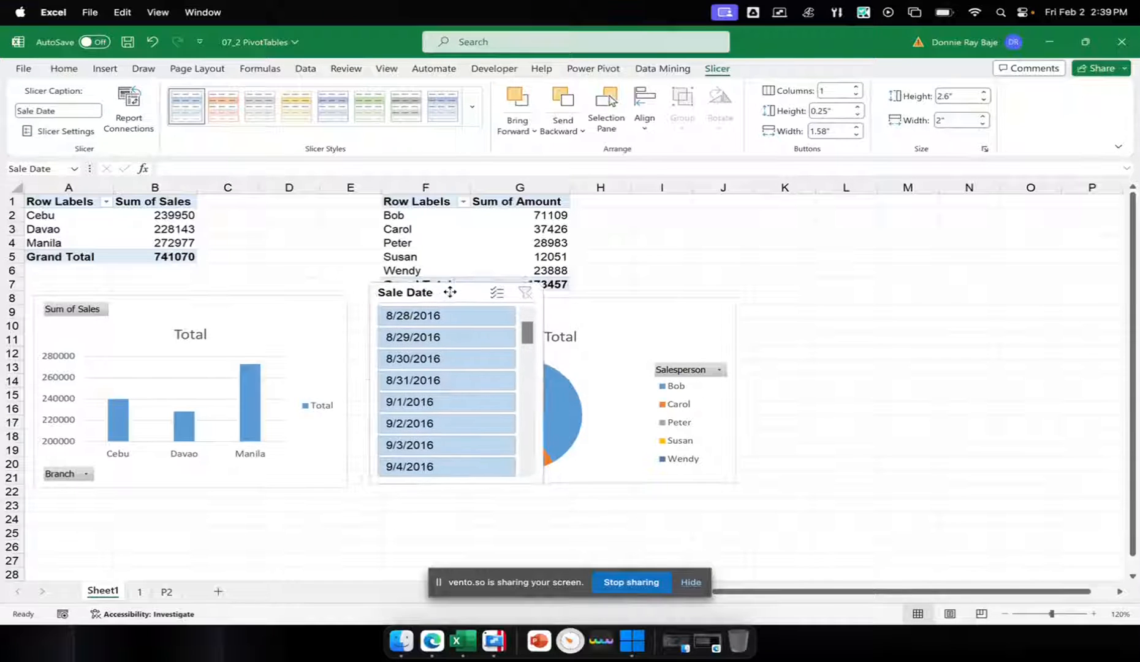
# Place the Sale Date slicer beside the pie chart, test filtering by single dates from 8/28/2016 to 8/31/2016, and clear the filter
pyautogui.moveTo(449, 292); pyautogui.dragTo(864, 299)
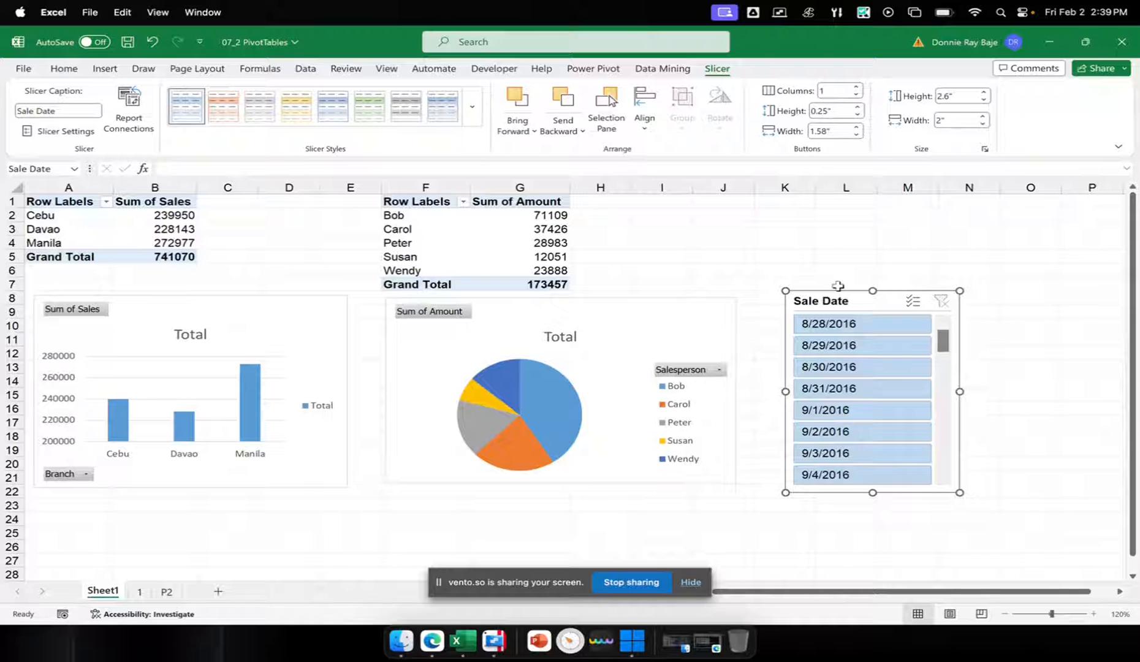
pyautogui.click(852, 325)
pyautogui.click(853, 346)
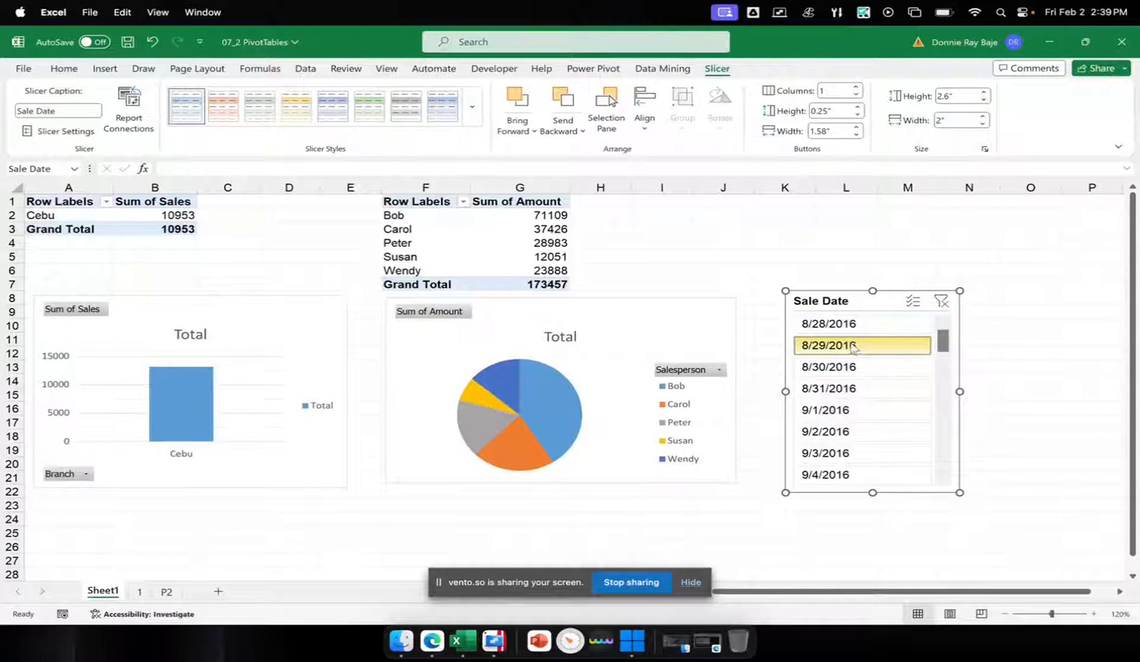
pyautogui.click(857, 367)
pyautogui.click(858, 390)
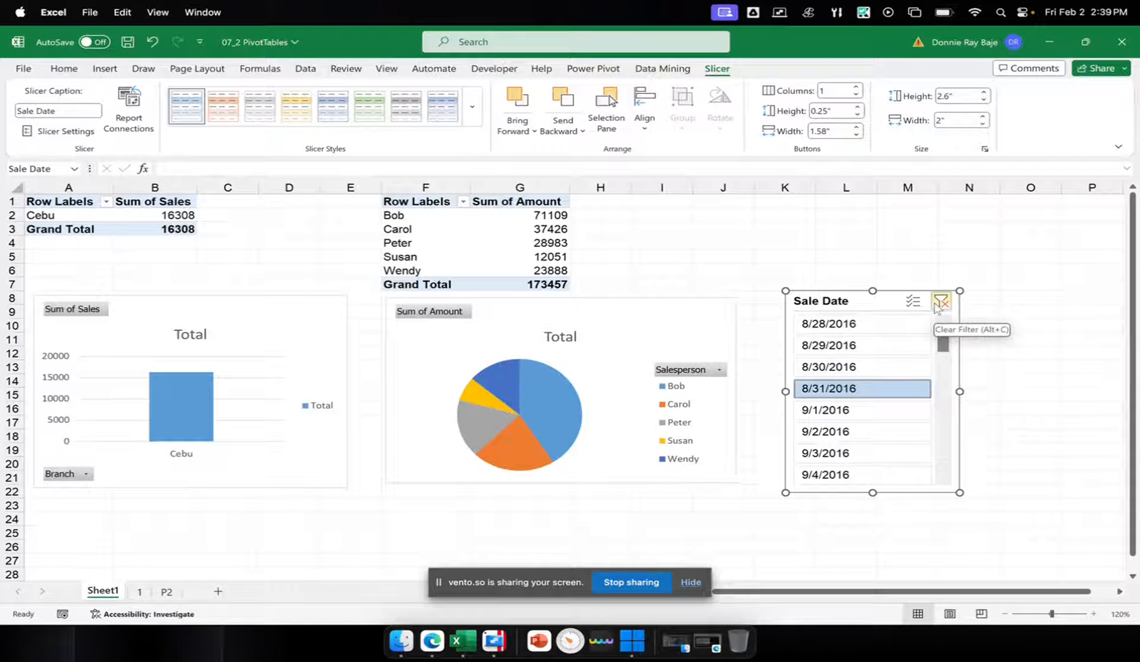
pyautogui.click(939, 302)
pyautogui.moveTo(834, 302)
pyautogui.mouseDown()
pyautogui.moveTo(820, 285)
pyautogui.moveTo(822, 296)
pyautogui.mouseUp()
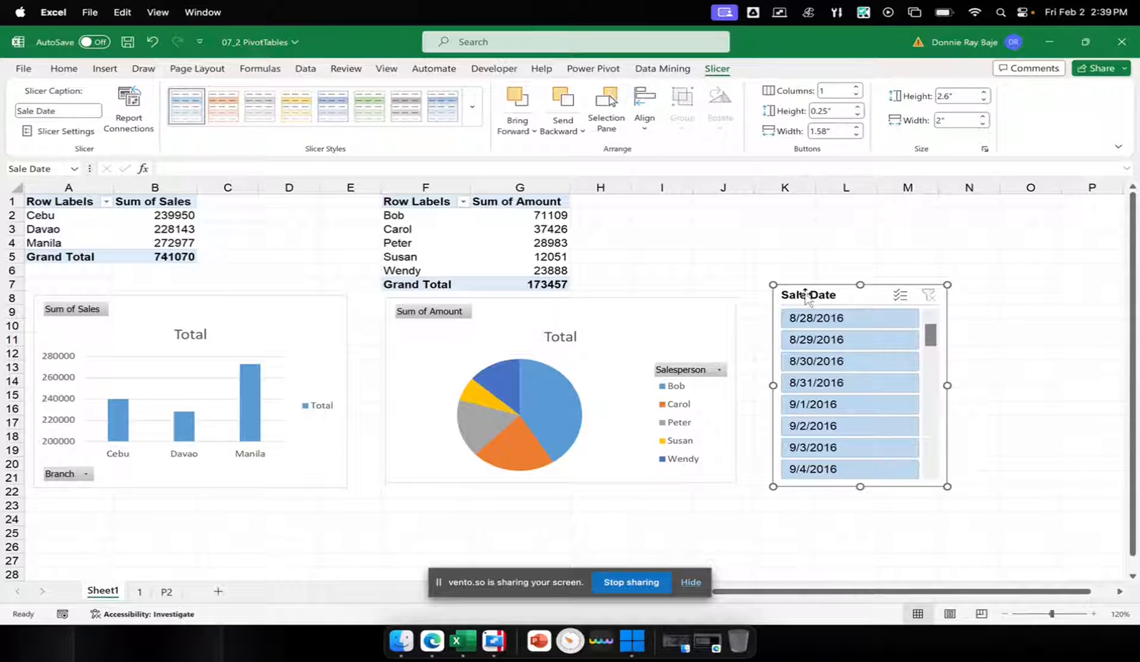
# Check which pivot tables are available in the Sale Date slicer's Report Connections
pyautogui.rightClick(805, 295)
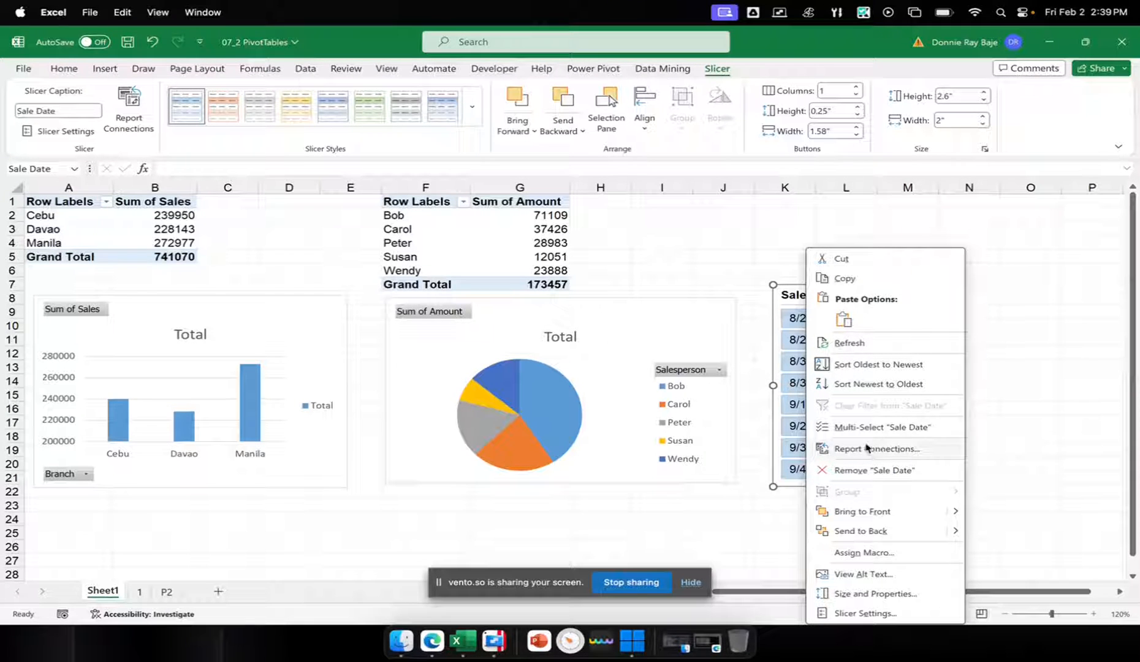
pyautogui.click(925, 454)
pyautogui.moveTo(918, 405); pyautogui.dragTo(751, 204)
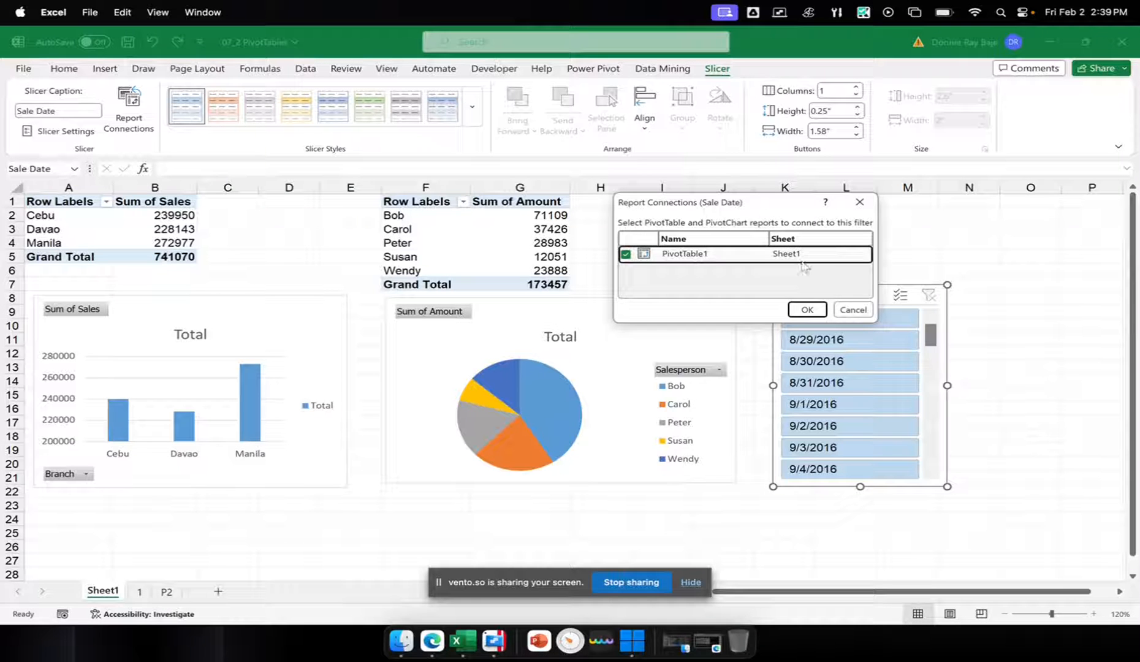
pyautogui.click(840, 312)
pyautogui.rightClick(851, 300)
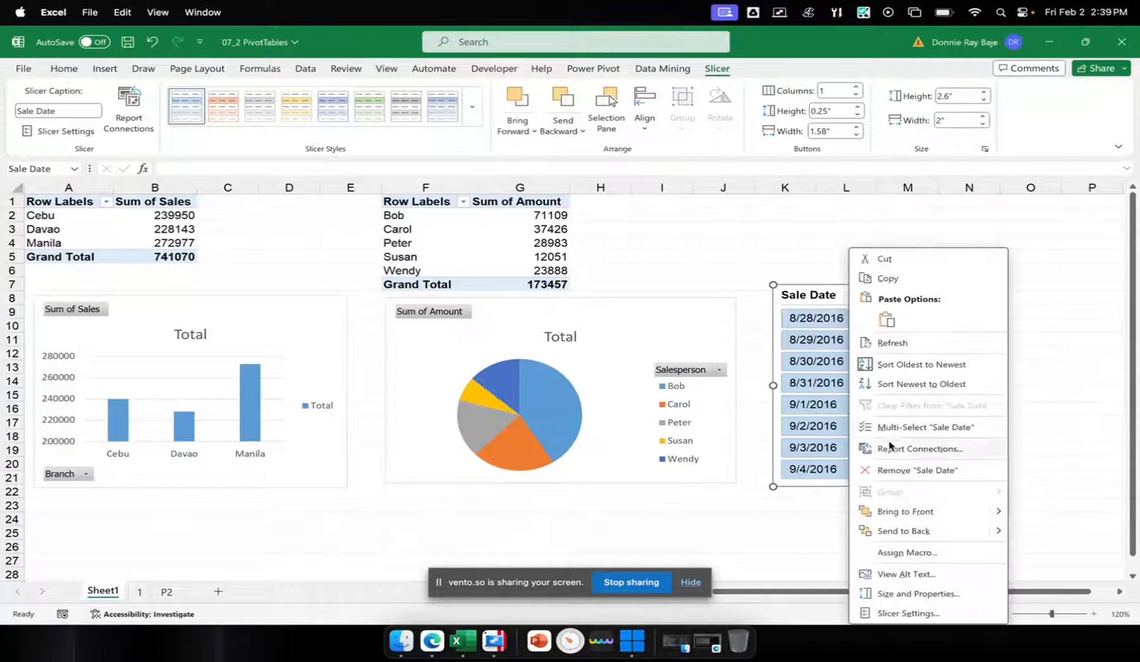
pyautogui.click(858, 449)
pyautogui.moveTo(852, 416); pyautogui.dragTo(715, 231)
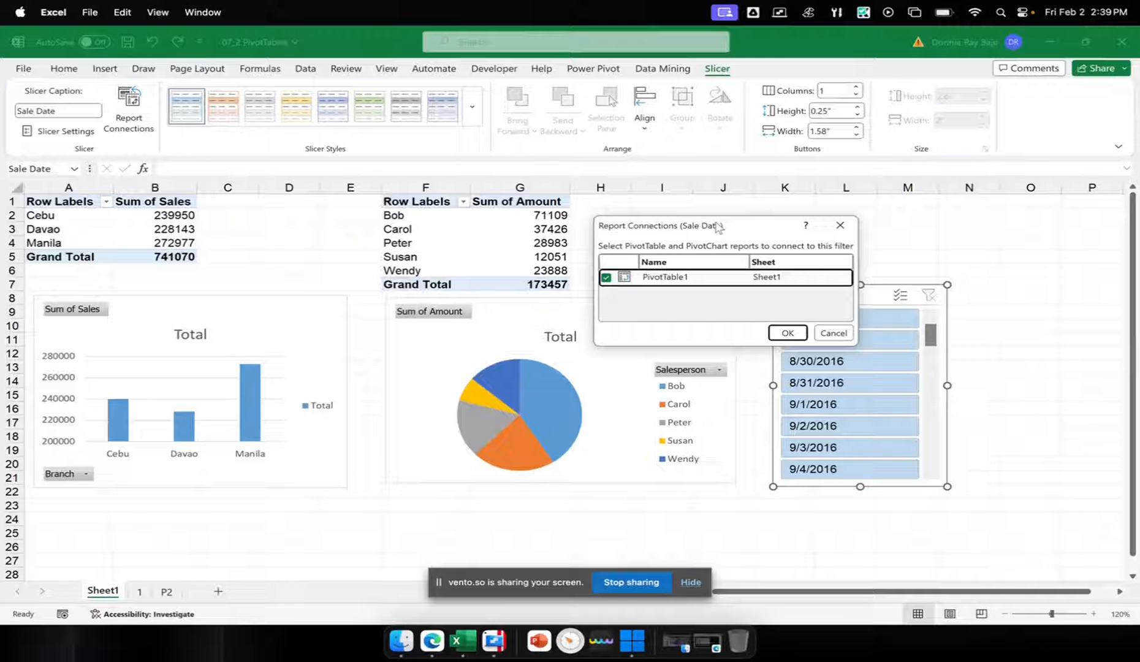
pyautogui.click(789, 334)
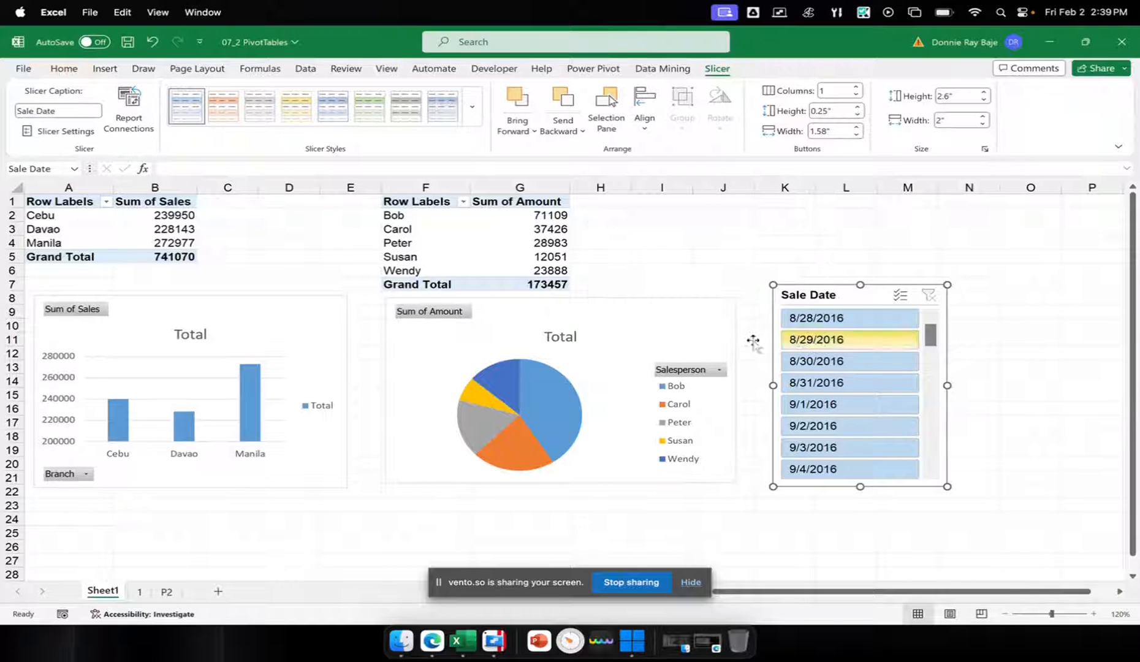
# Look over the bookings table on the P2 sheet and return to Sheet1
pyautogui.click(165, 591)
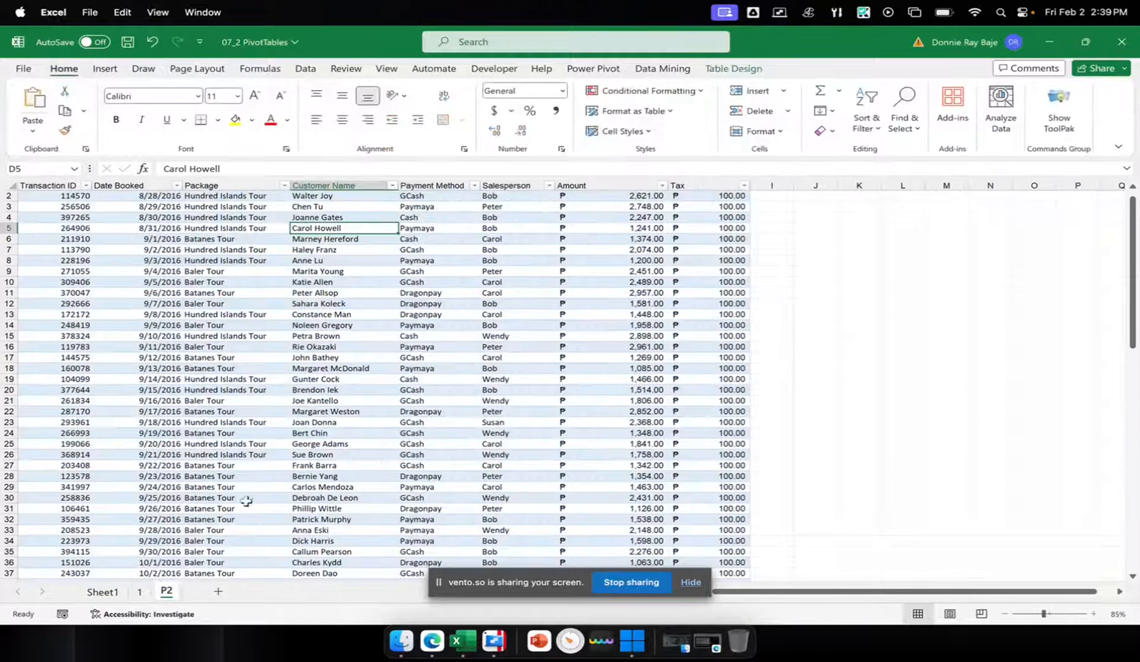
pyautogui.click(336, 380)
pyautogui.click(103, 591)
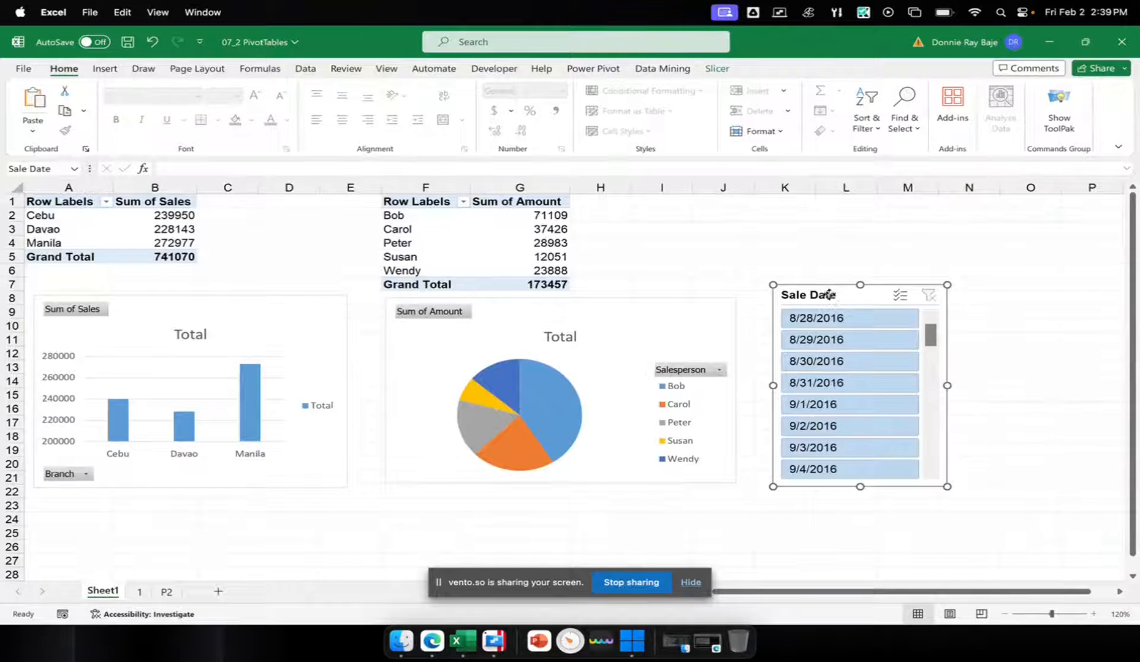
# Delete the Sale Date slicer and permanently delete the Sheet1 worksheet
pyautogui.moveTo(828, 294); pyautogui.dragTo(830, 303)
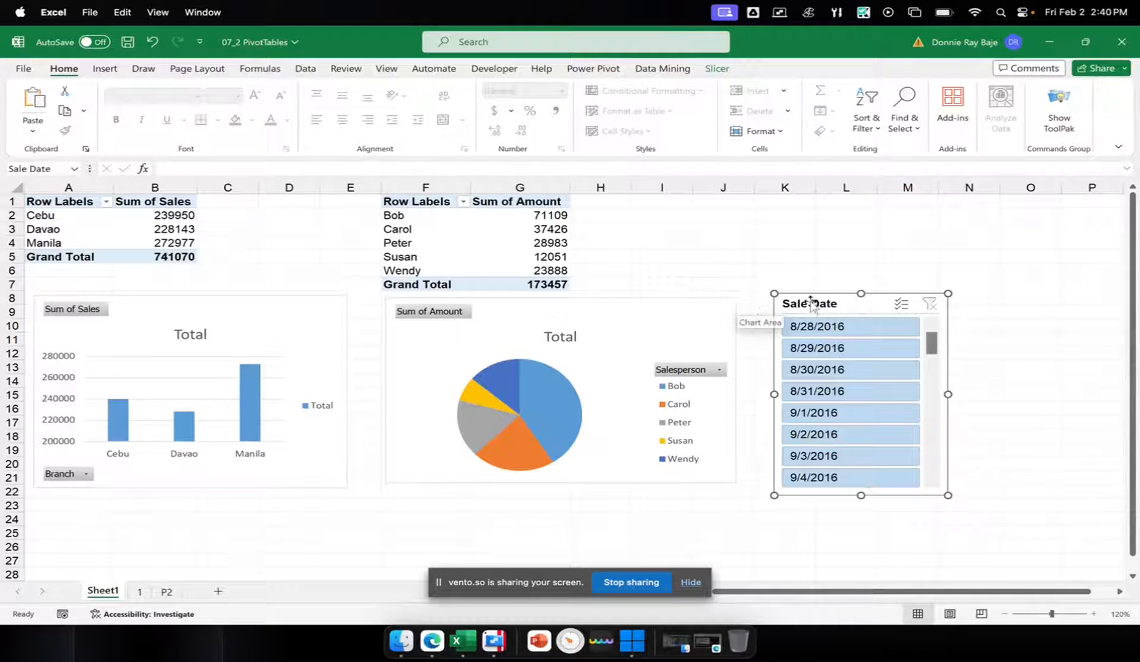
pyautogui.press('Delete')
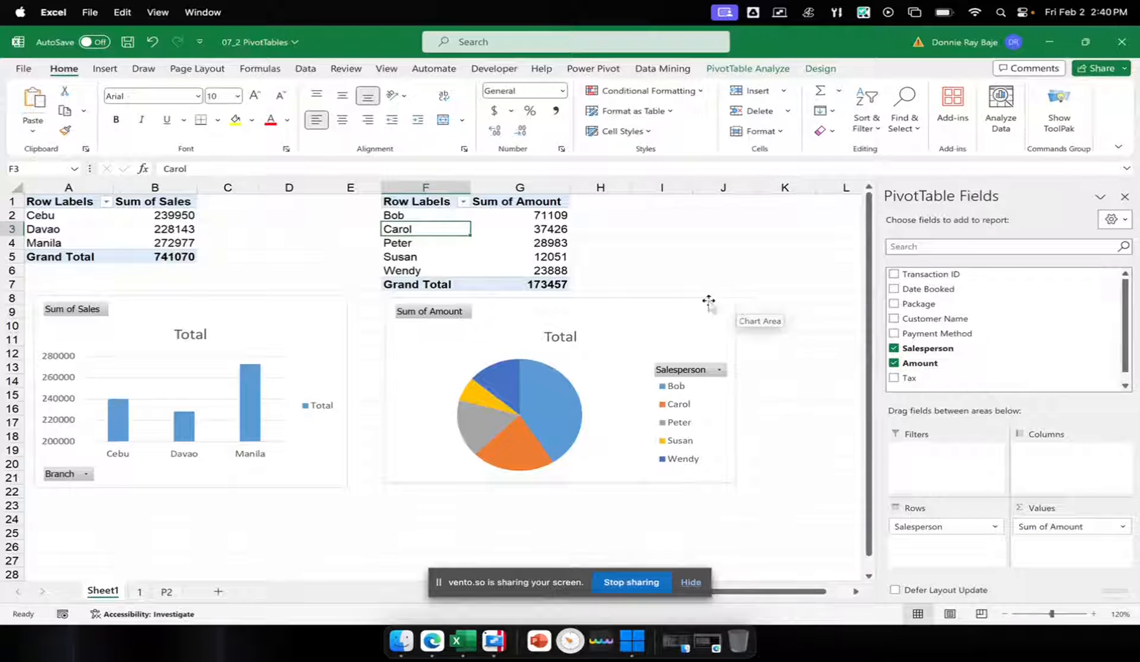
pyautogui.rightClick(118, 591)
pyautogui.click(183, 398)
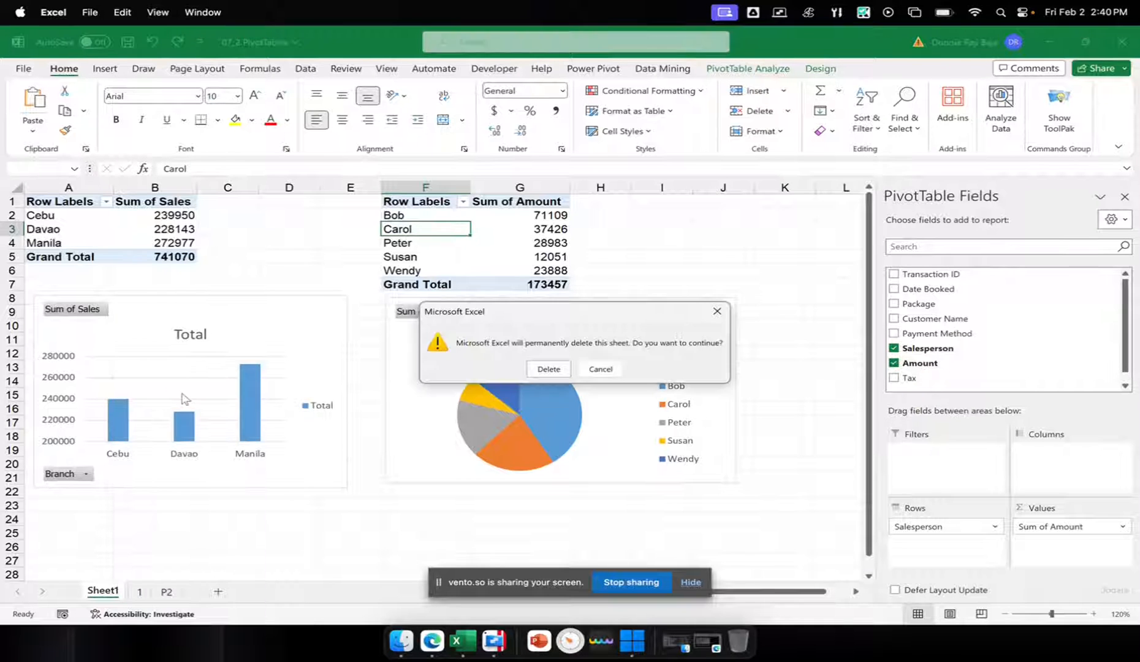
pyautogui.click(555, 371)
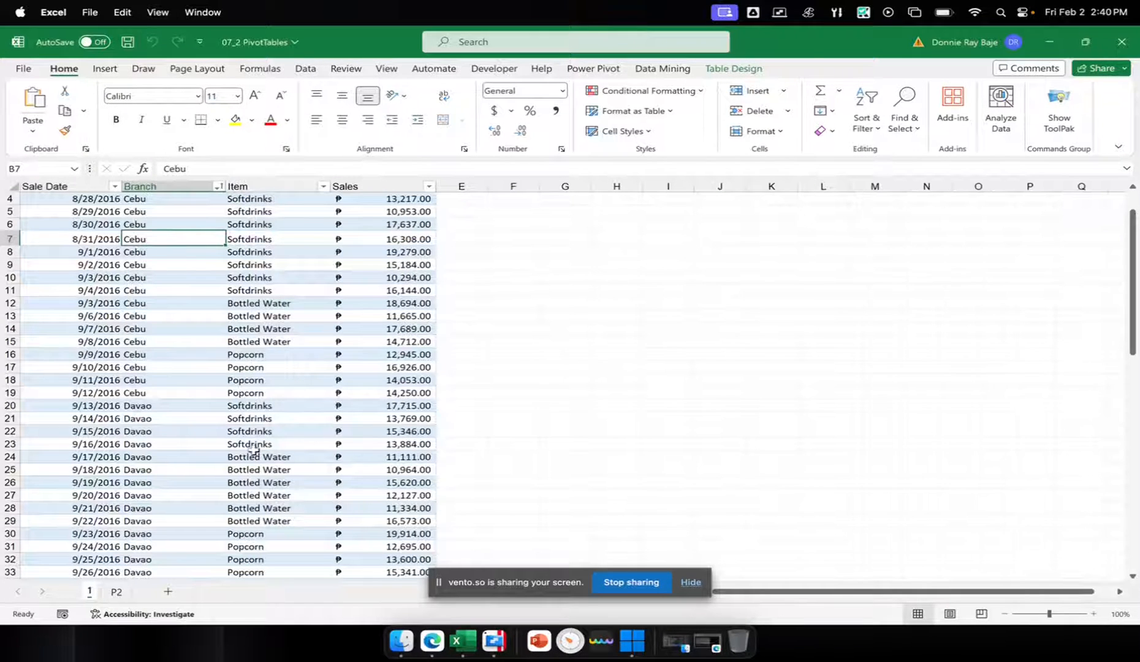
# Select a cell in the Sales Report table, view the Power Pivot commands, and open the Add-ins page of the Excel options
pyautogui.scroll(3, 303, 417)
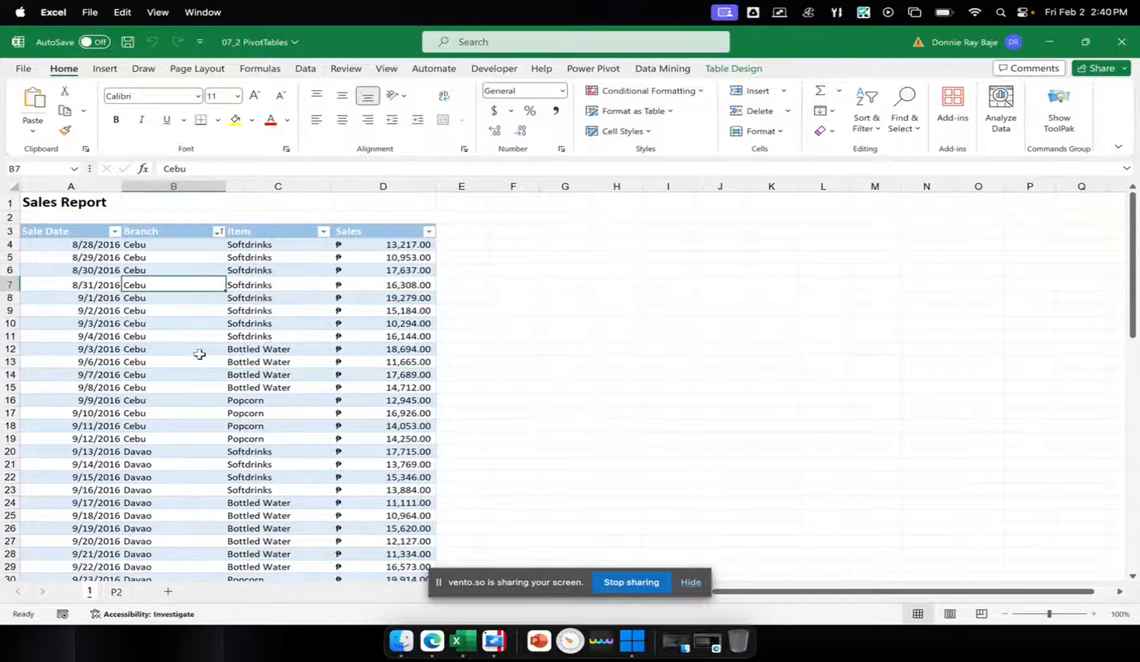
pyautogui.click(202, 350)
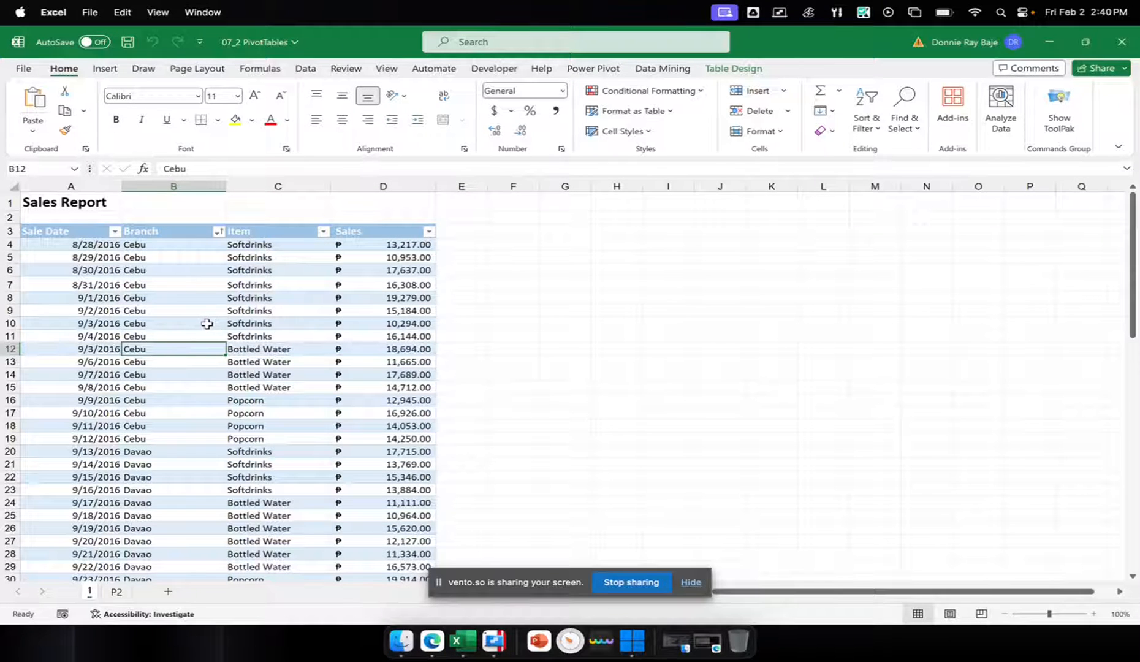
pyautogui.click(594, 69)
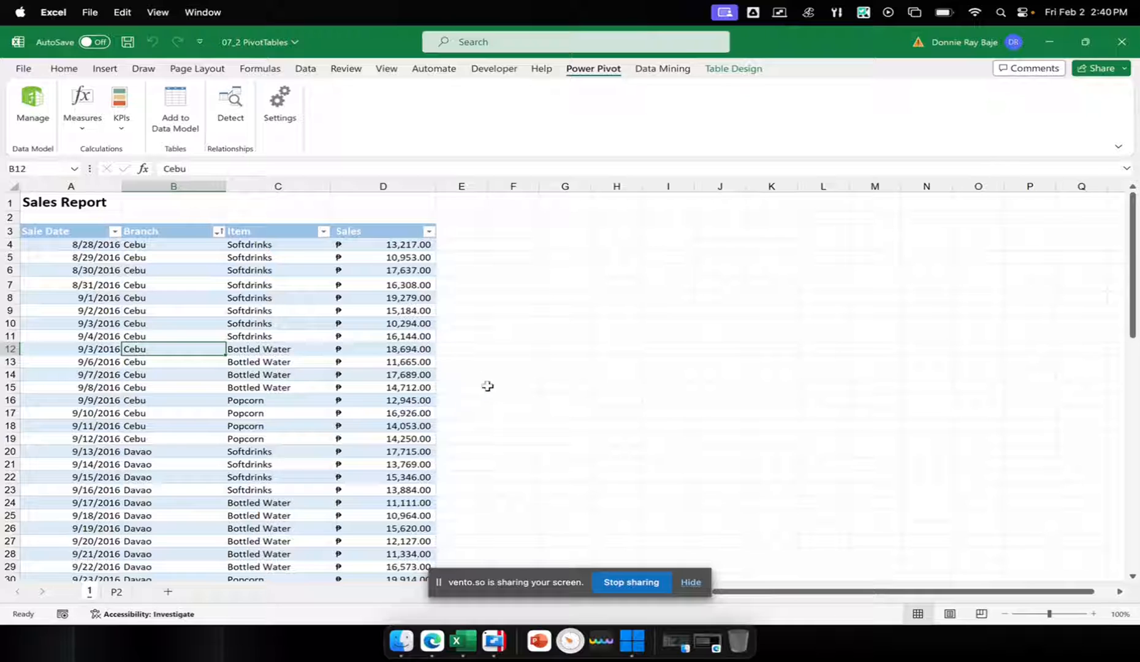
pyautogui.click(23, 69)
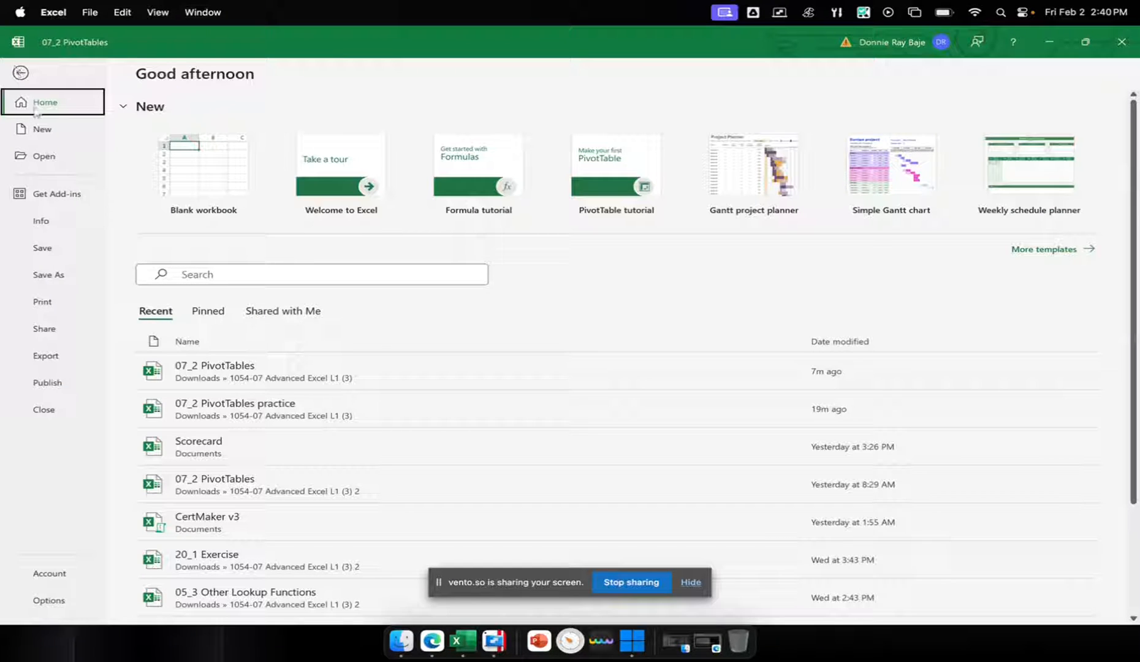
pyautogui.click(48, 601)
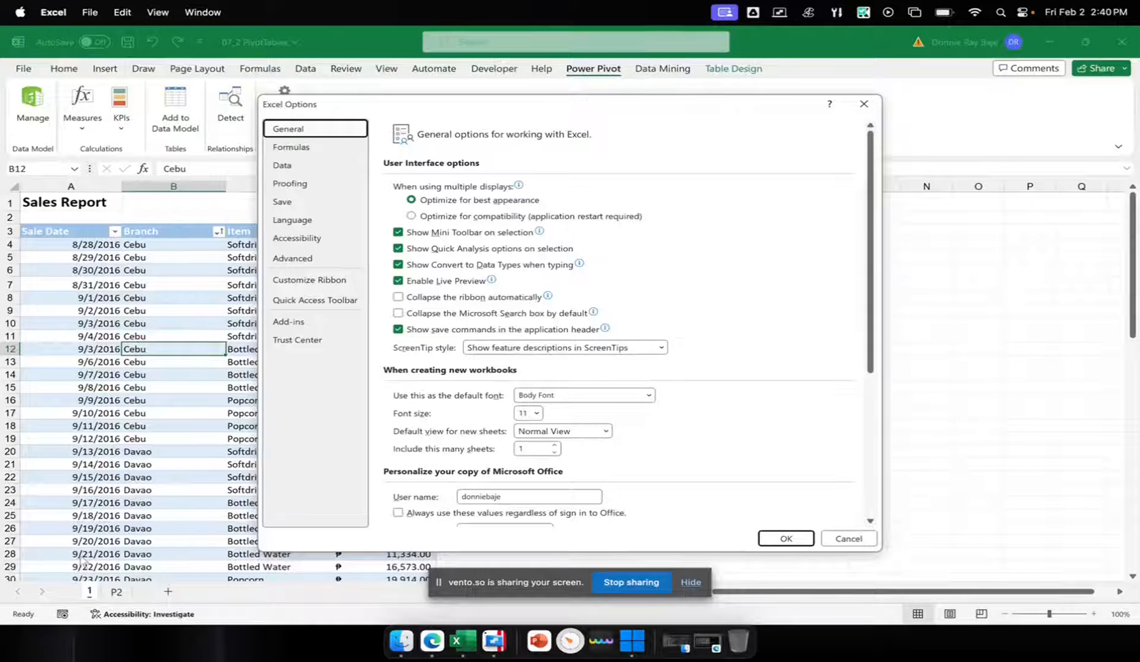
pyautogui.click(300, 322)
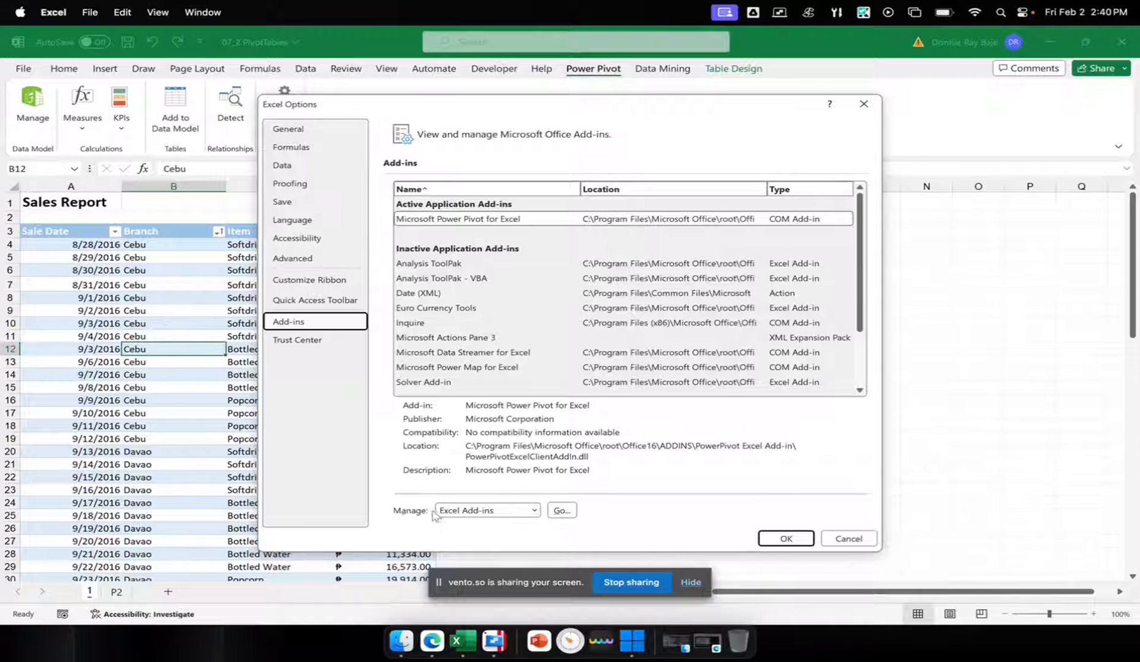
# Open the COM Add-ins list and accept it with Microsoft Power Pivot for Excel enabled
pyautogui.click(534, 510)
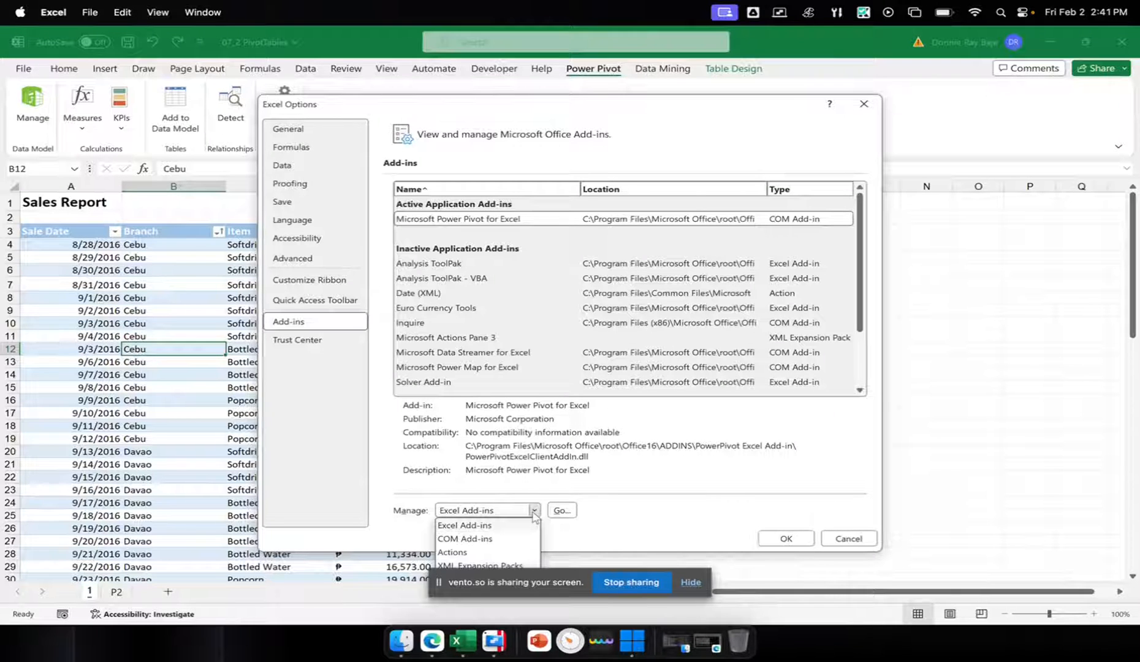
pyautogui.click(538, 585)
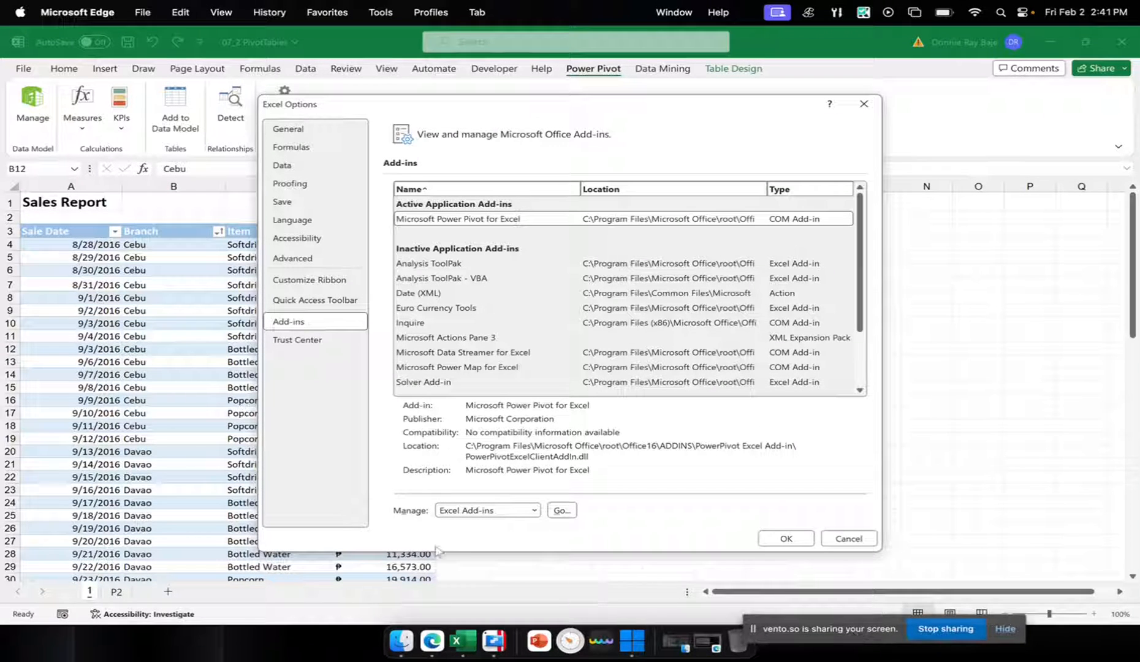
pyautogui.click(530, 511)
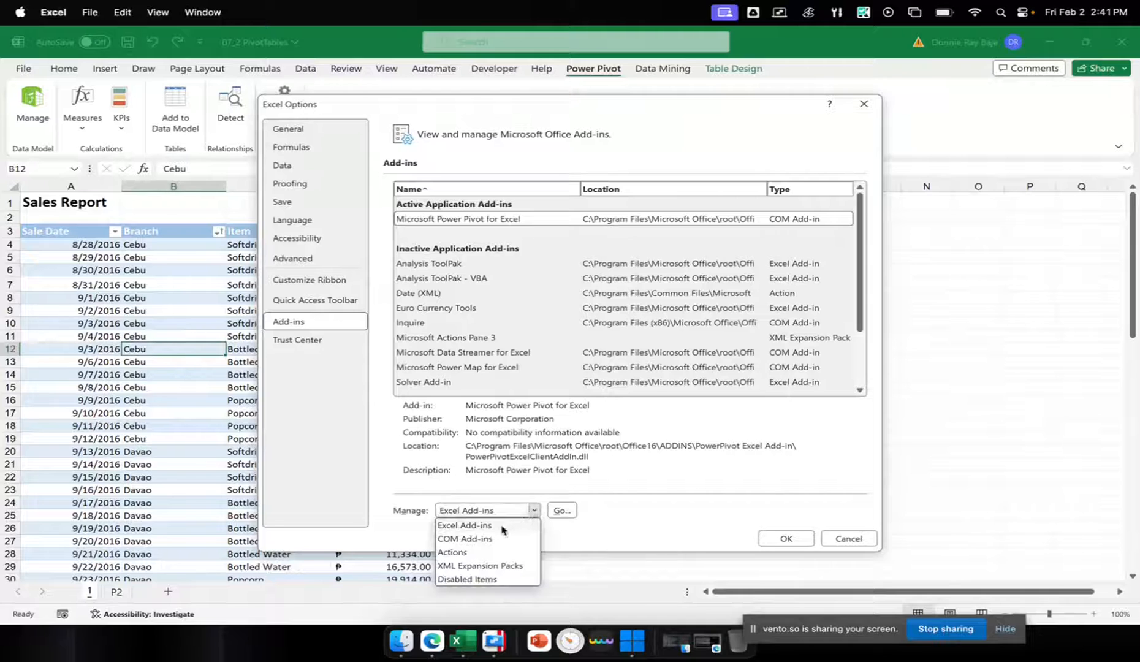
pyautogui.click(519, 538)
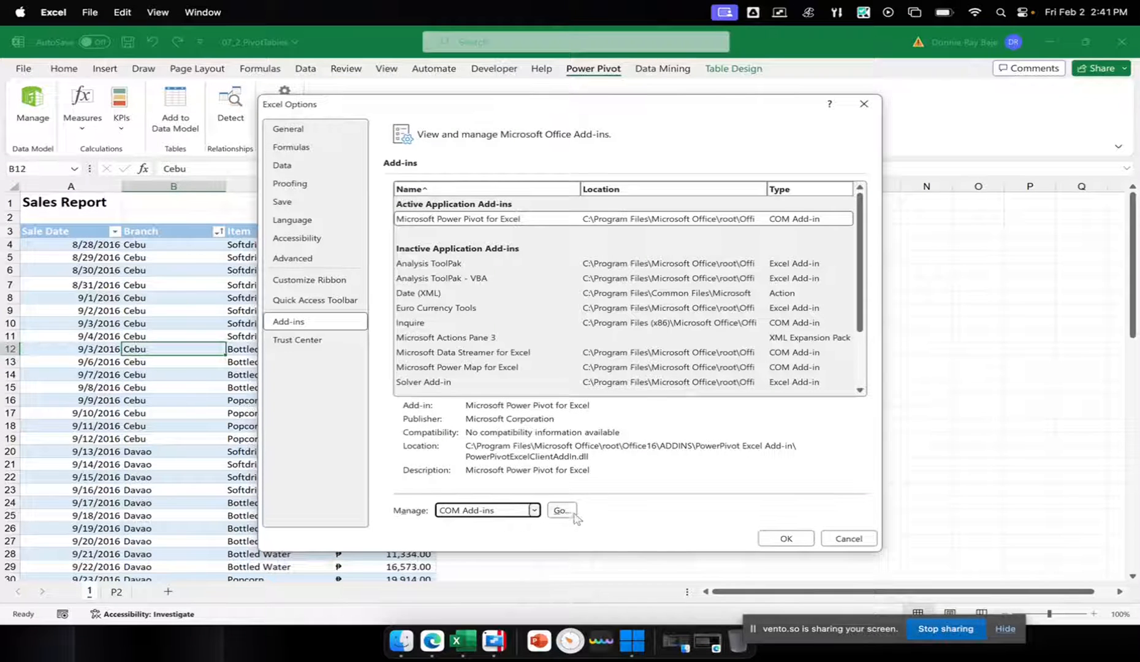
pyautogui.click(561, 510)
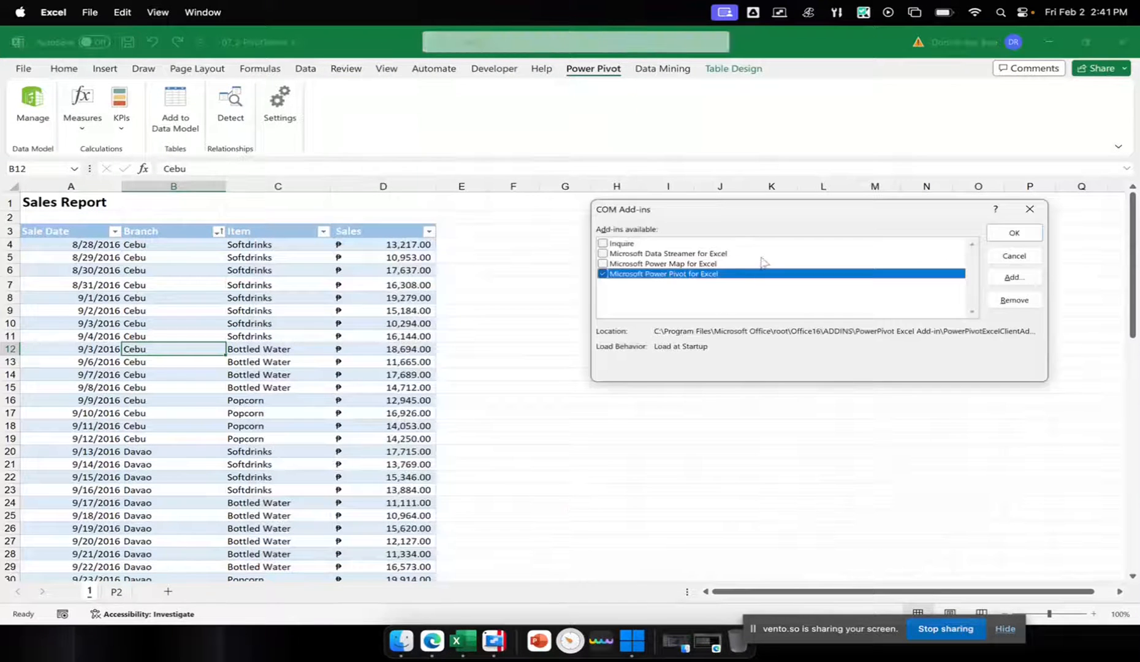
pyautogui.moveTo(792, 216); pyautogui.dragTo(684, 228)
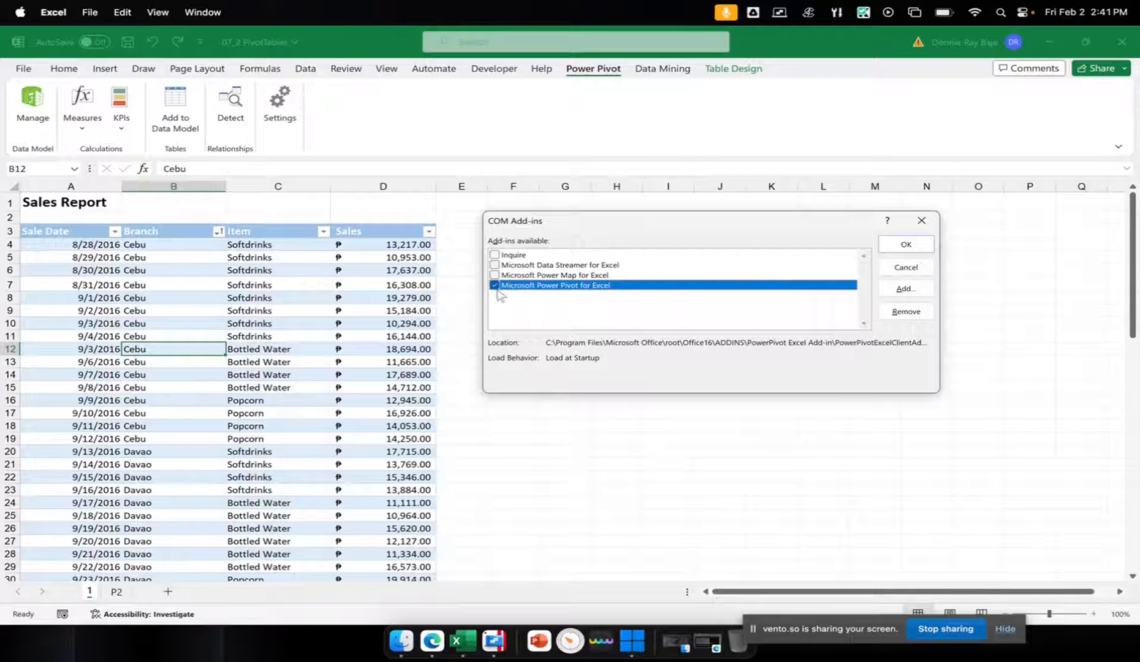
pyautogui.click(895, 252)
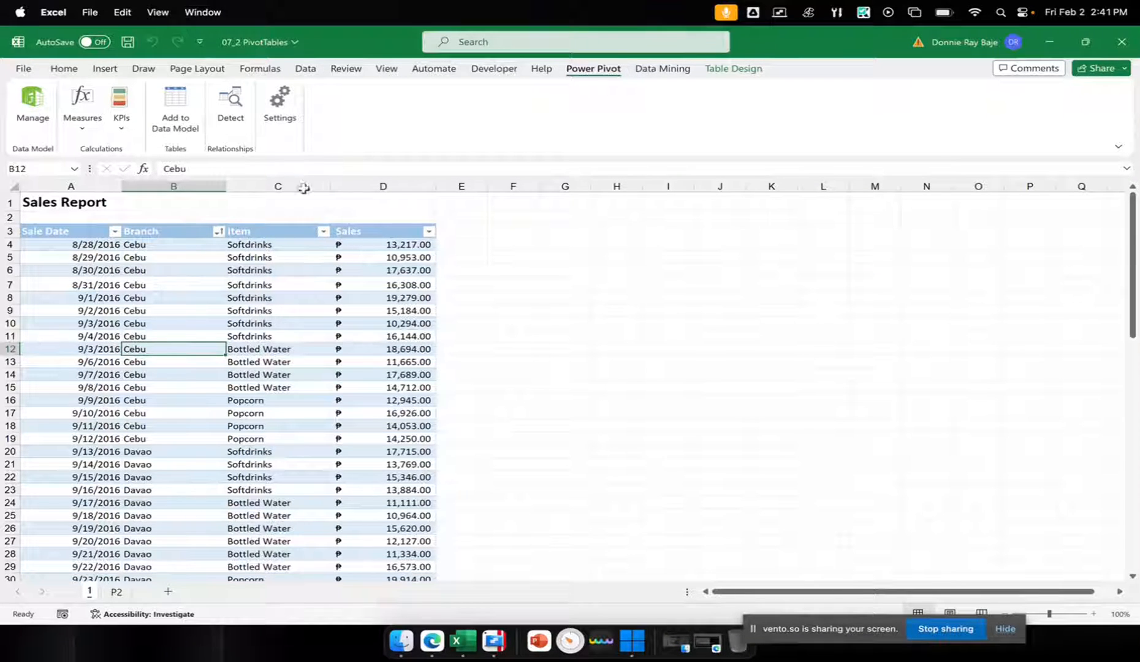
# Compare the source tables on sheets P2 and 1, finishing on sheet 1
pyautogui.click(115, 592)
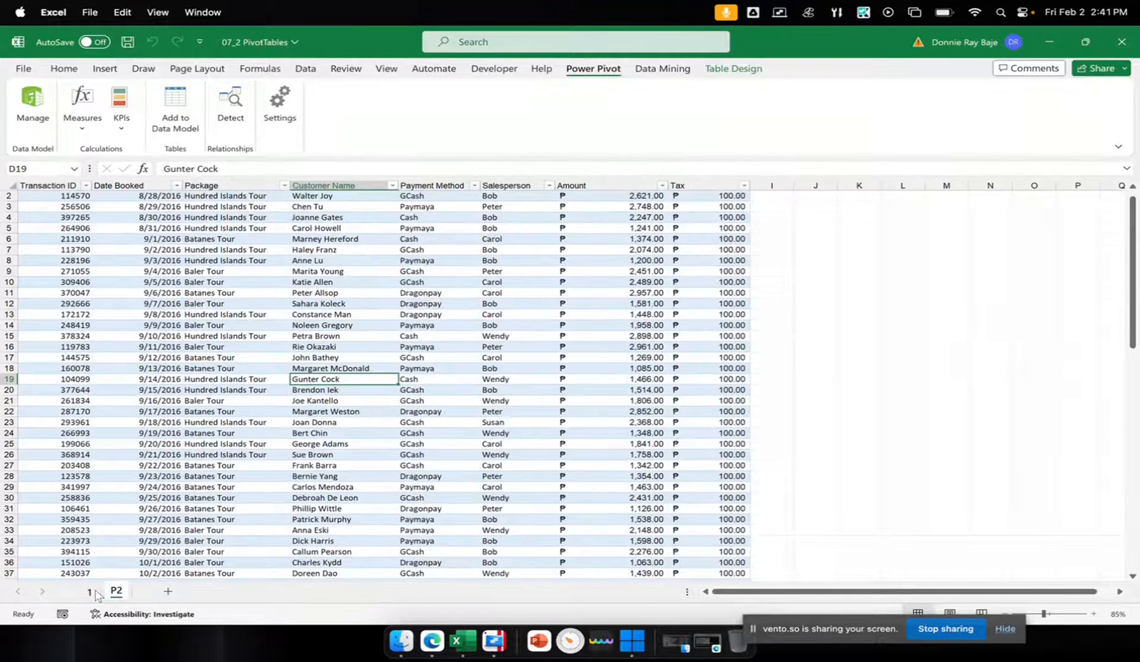
pyautogui.click(89, 591)
pyautogui.click(217, 489)
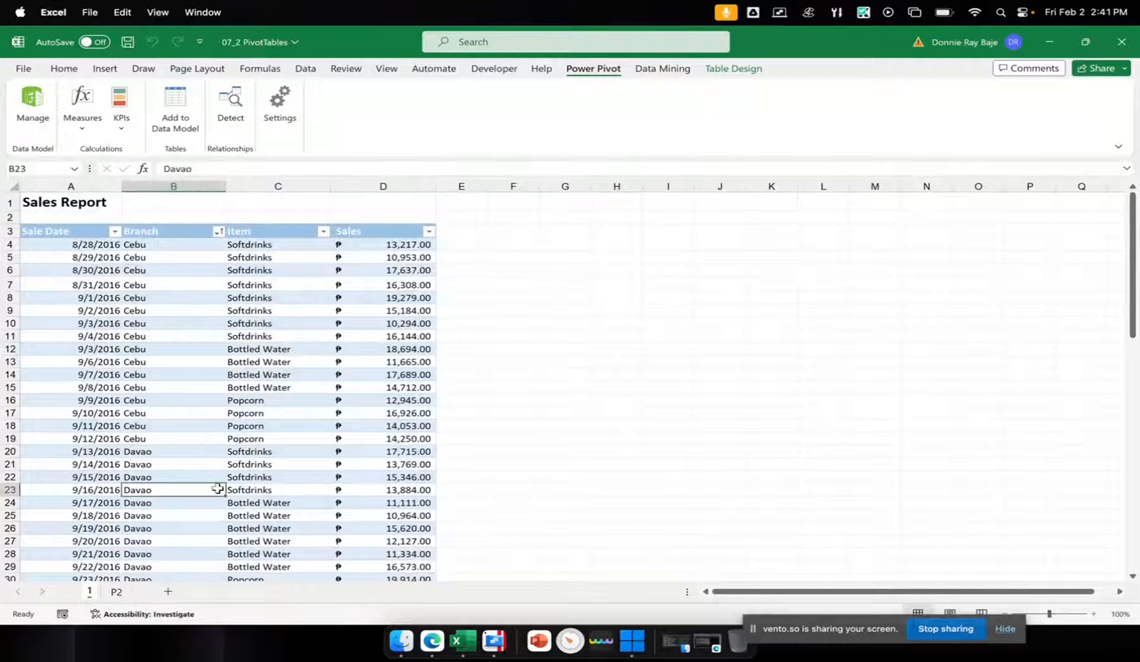
pyautogui.click(116, 591)
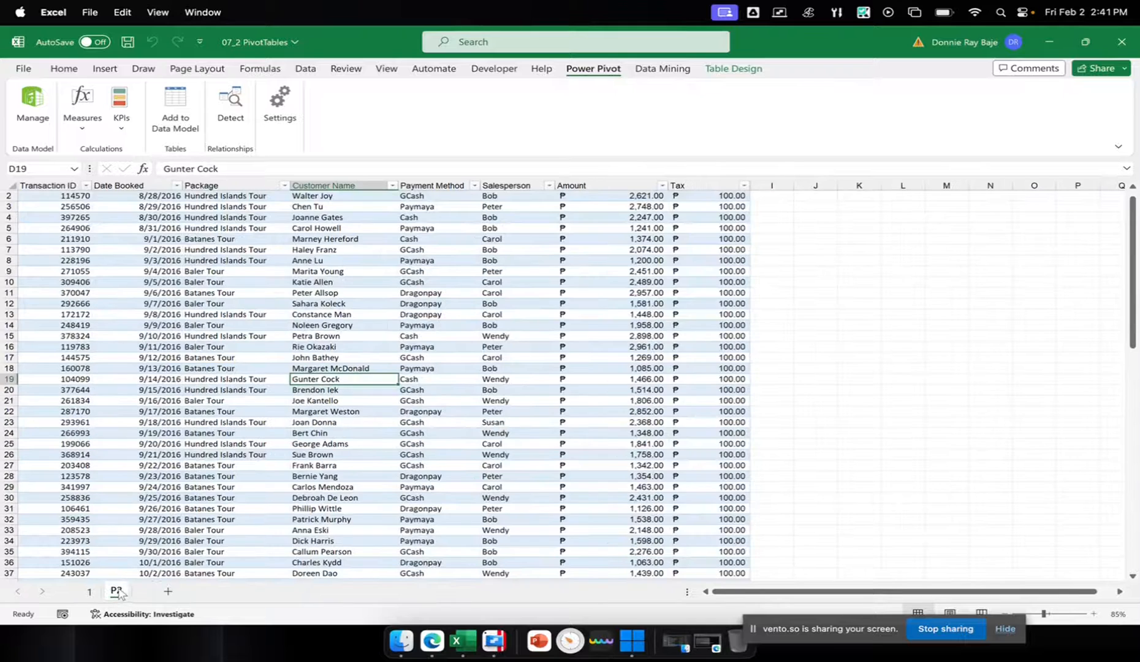
pyautogui.click(93, 591)
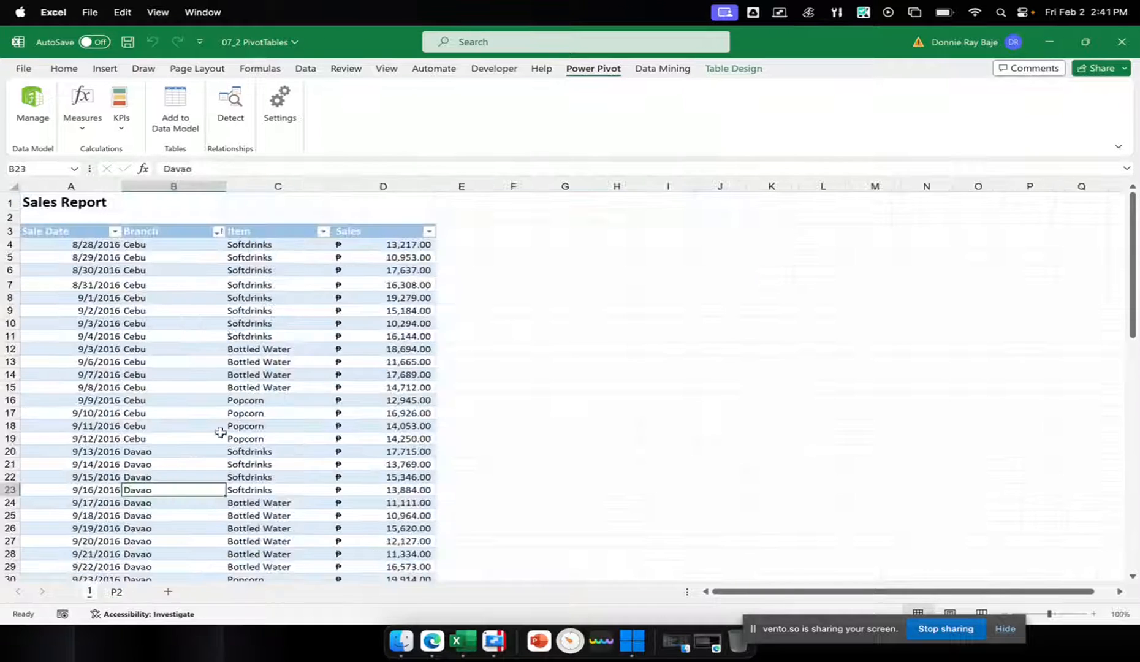
# Add the Sales Report table to the Data Model and reposition the Power Pivot window over the worksheet
pyautogui.click(227, 333)
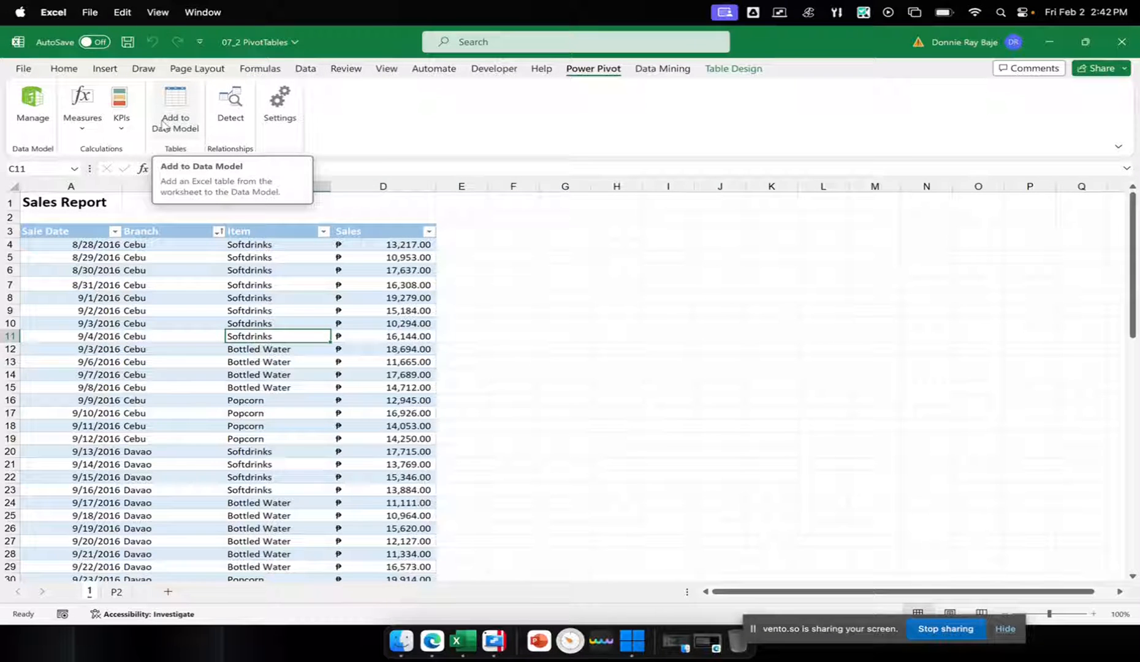
pyautogui.click(163, 125)
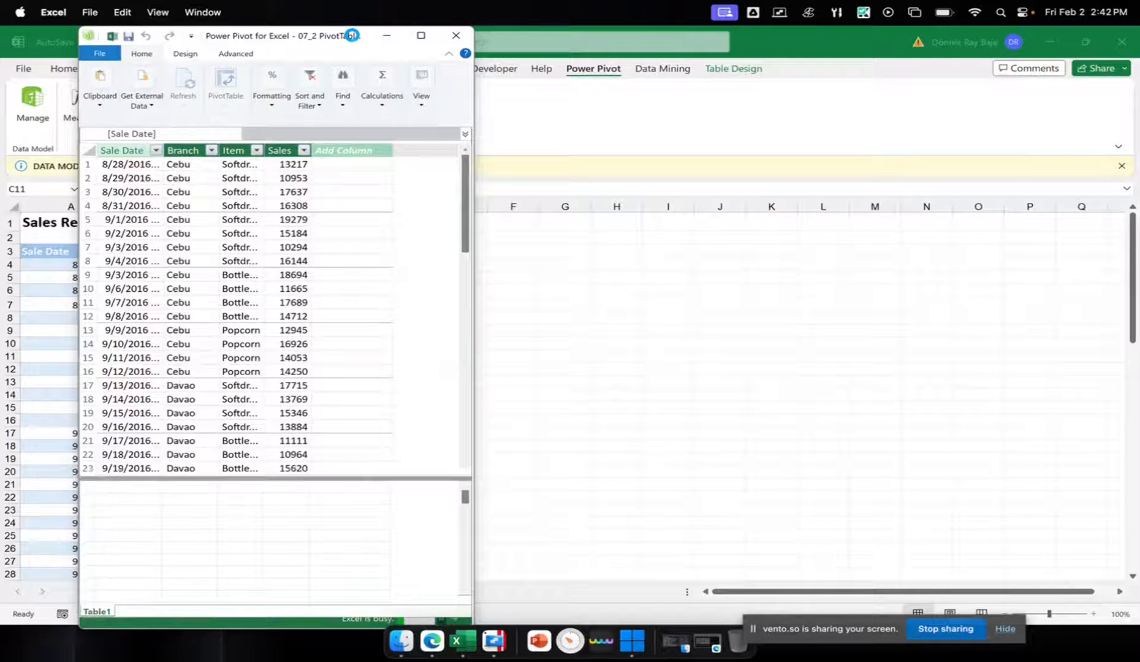
pyautogui.moveTo(349, 35); pyautogui.dragTo(464, 103)
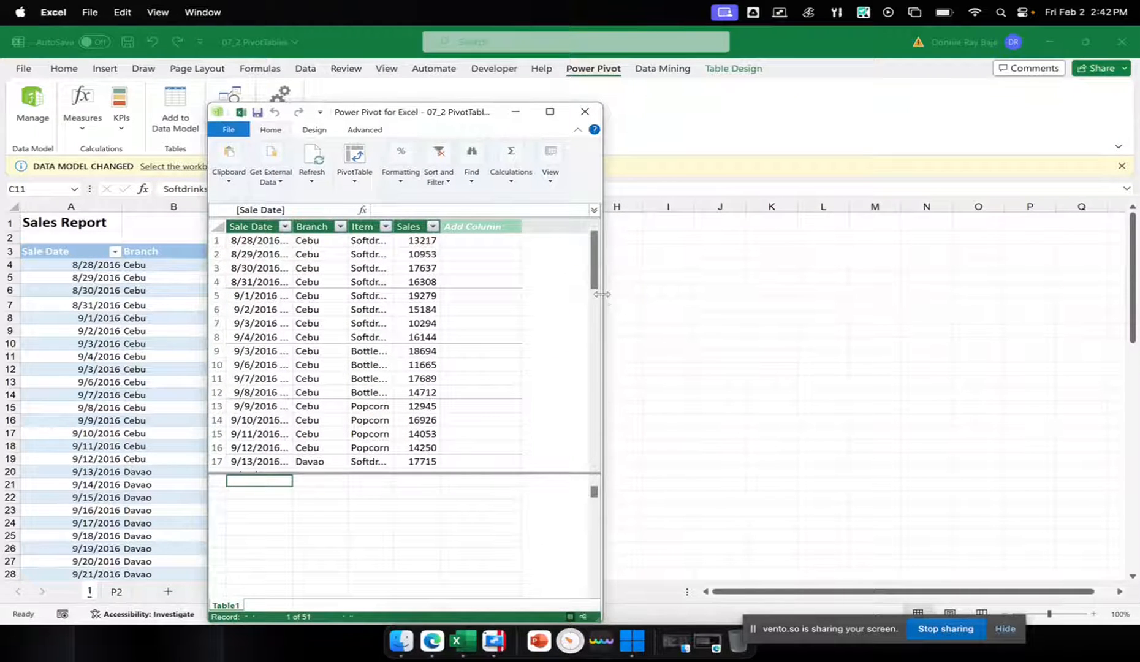
# Widen the Power Pivot window, move it higher over the worksheet, and return to the workbook
pyautogui.moveTo(602, 294); pyautogui.dragTo(892, 312)
pyautogui.moveTo(562, 117); pyautogui.dragTo(561, 80)
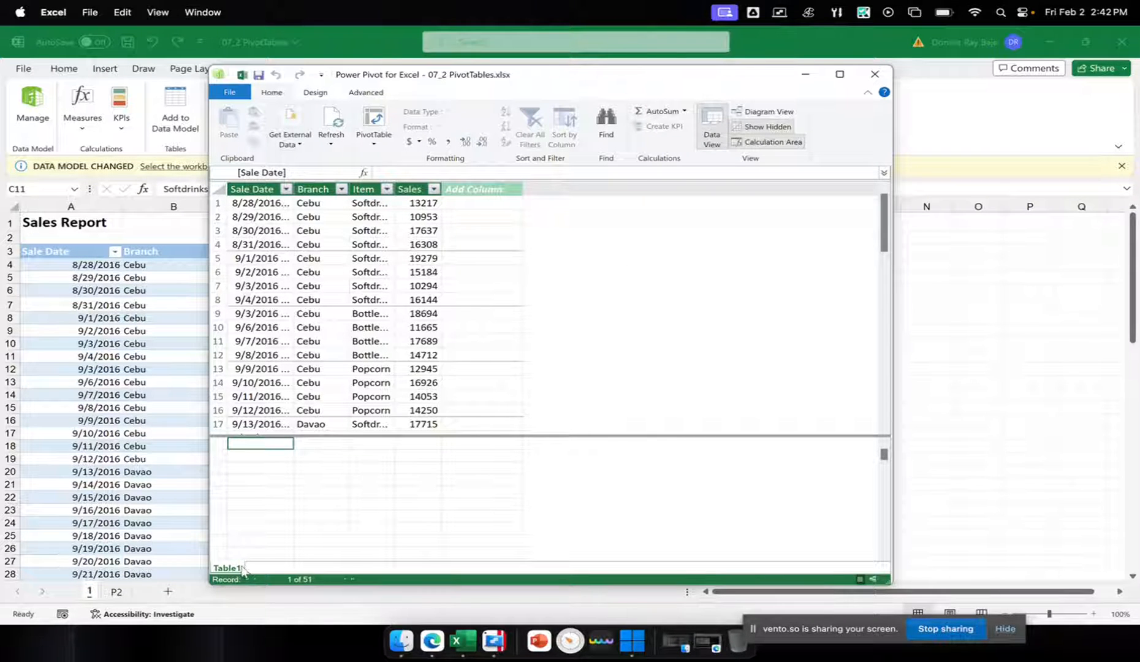
pyautogui.click(173, 381)
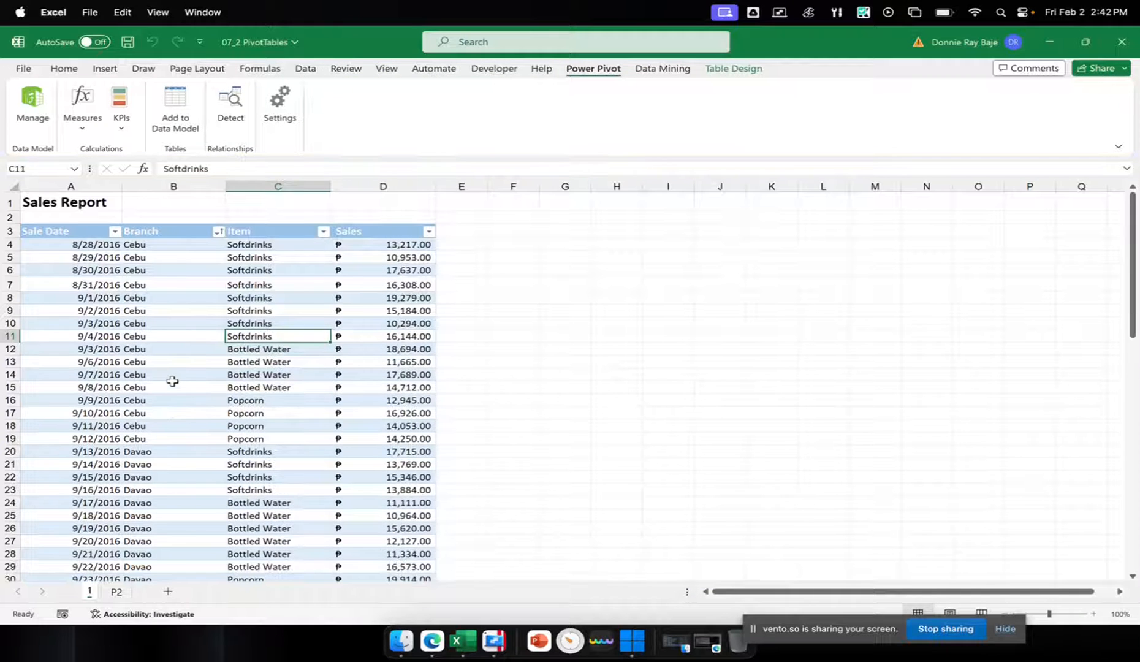
# Add the bookings table on sheet P2 to the Data Model
pyautogui.click(117, 592)
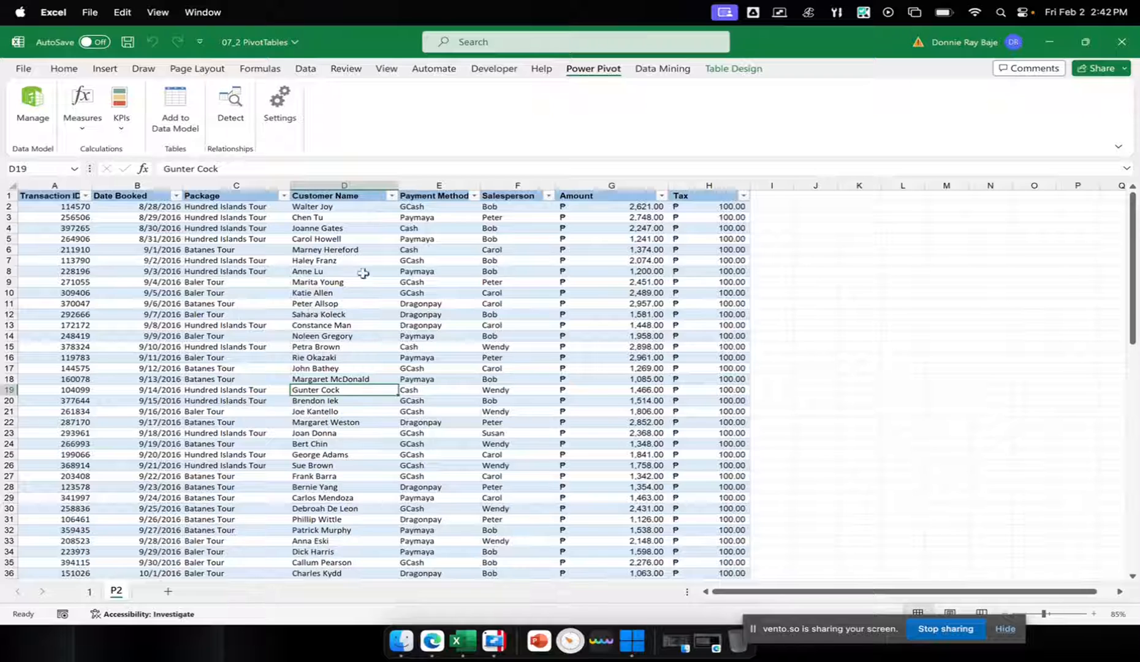
pyautogui.click(361, 260)
pyautogui.click(389, 306)
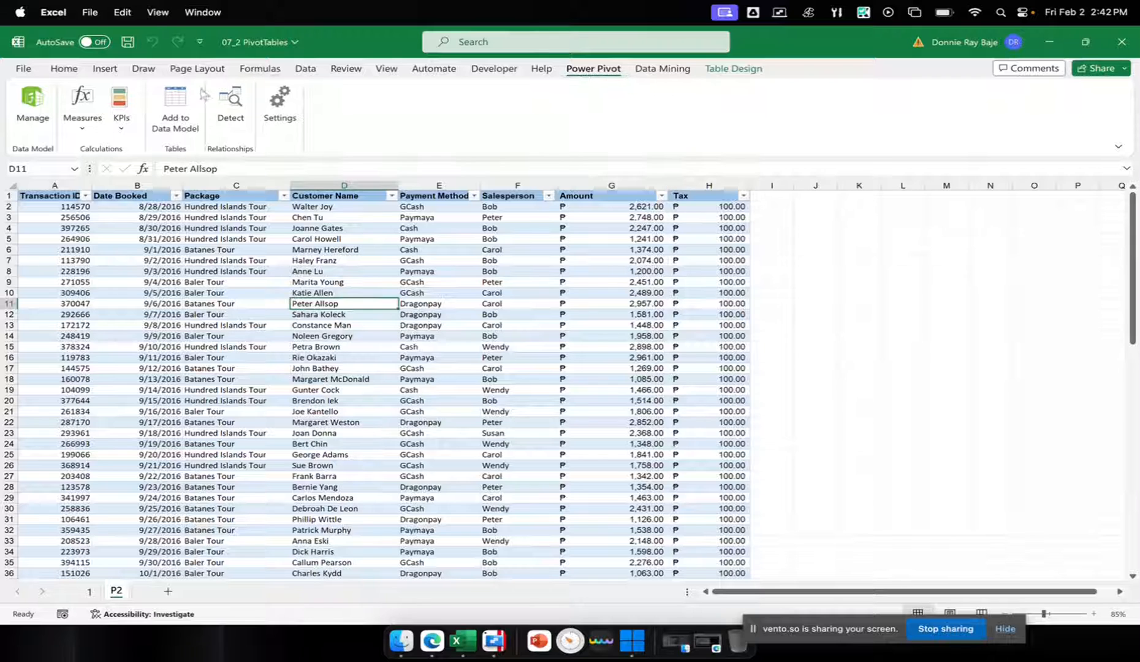
pyautogui.click(175, 116)
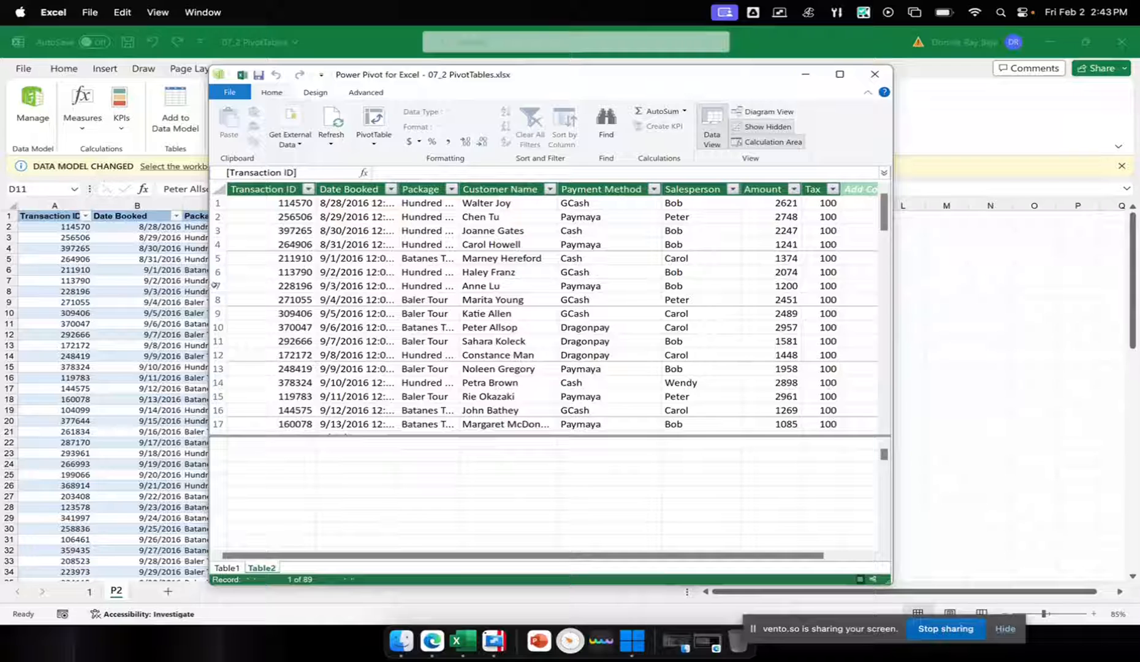
# Compare the contents of Table1 and Table2 in the Power Pivot window, finishing on Table1
pyautogui.click(353, 285)
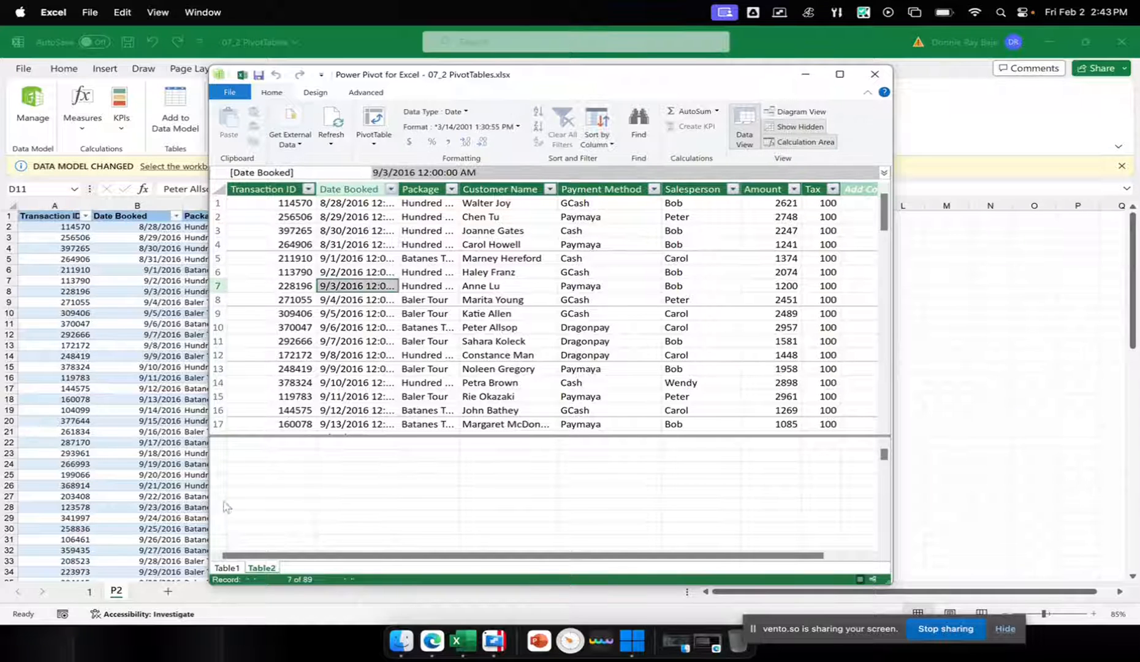
pyautogui.click(228, 568)
pyautogui.click(239, 569)
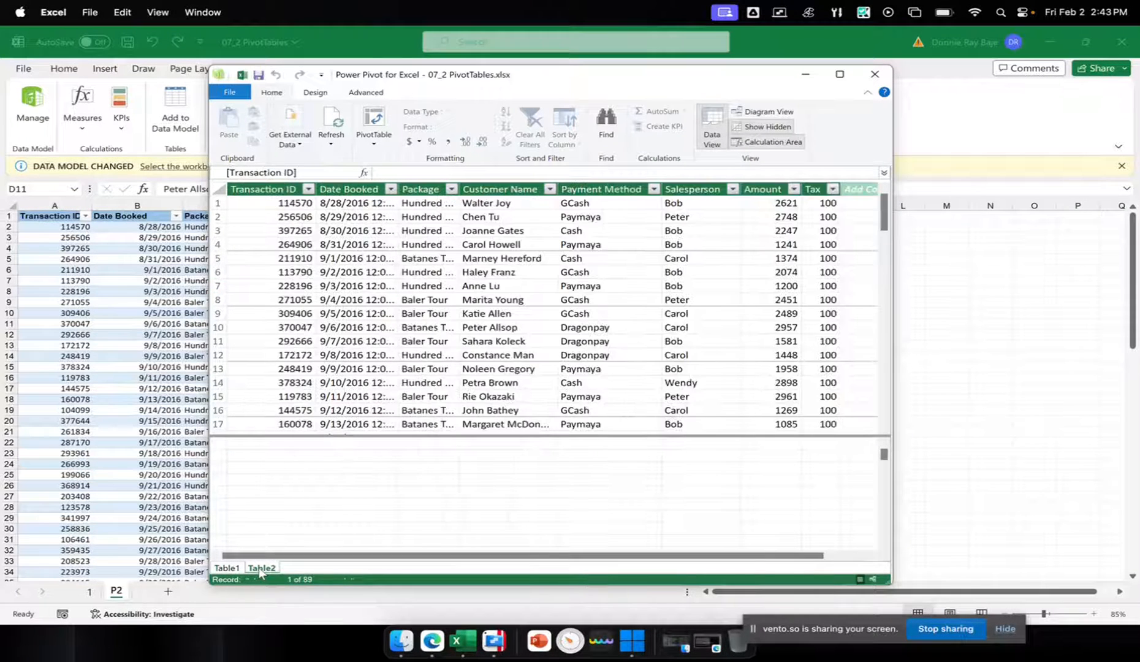
pyautogui.click(261, 568)
pyautogui.click(227, 568)
pyautogui.click(260, 568)
pyautogui.click(261, 569)
pyautogui.click(242, 569)
pyautogui.click(262, 569)
pyautogui.click(226, 568)
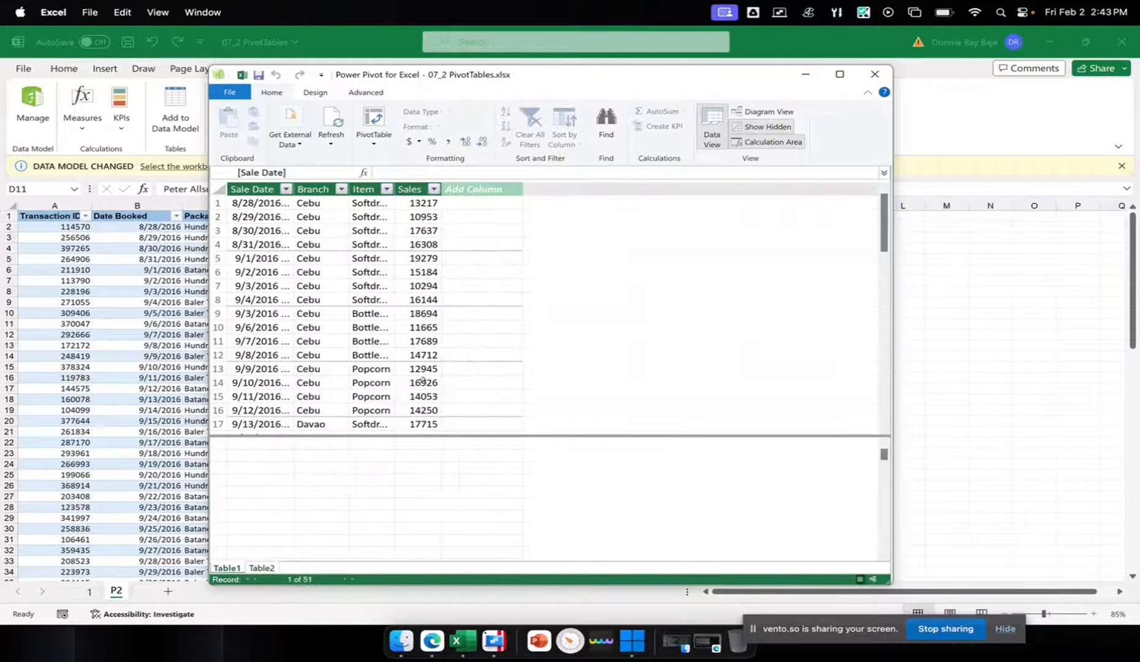
# Maximize the Power Pivot window, switch to Diagram View, space the two tables apart, and lengthen Table2 to reveal all its fields
pyautogui.click(839, 74)
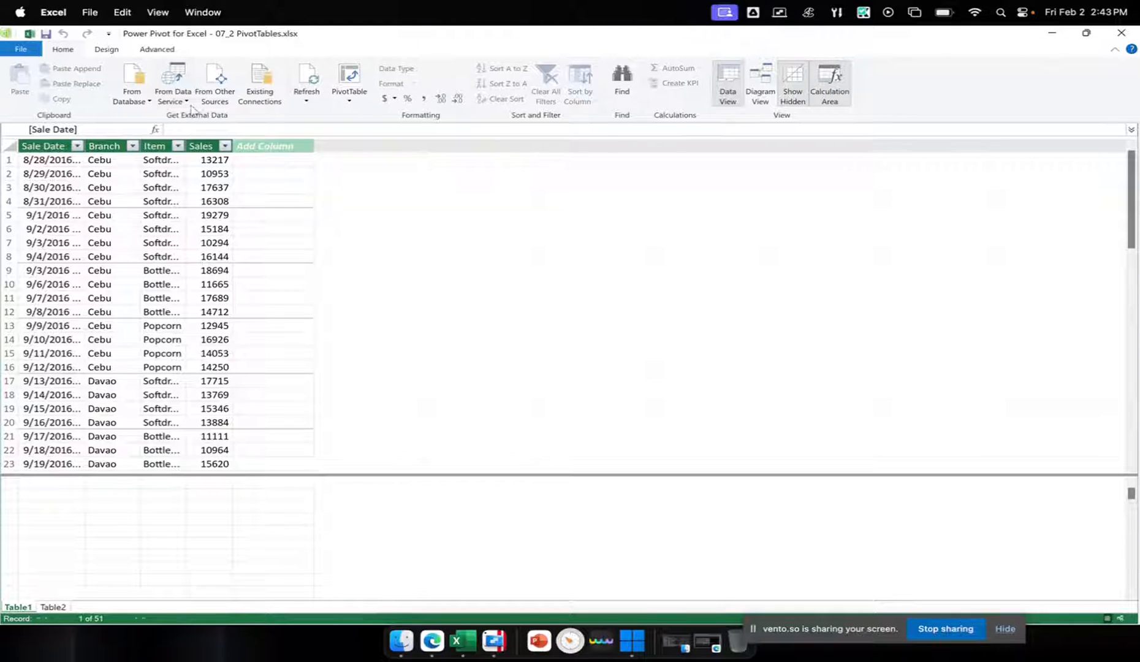
pyautogui.click(764, 89)
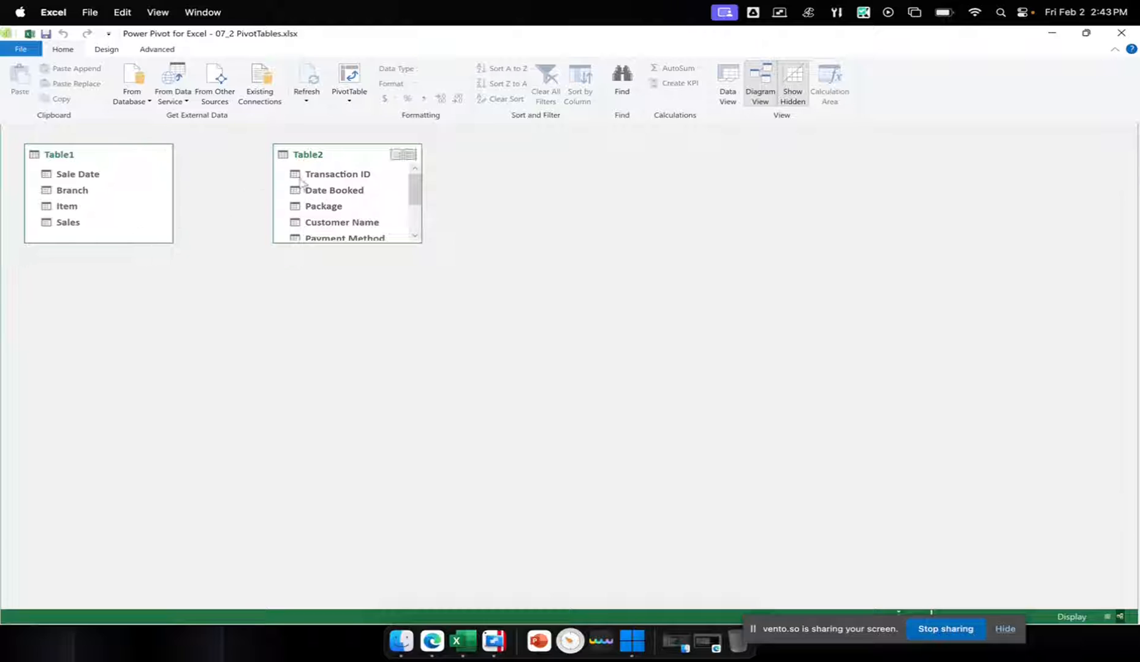
pyautogui.moveTo(355, 159); pyautogui.dragTo(482, 173)
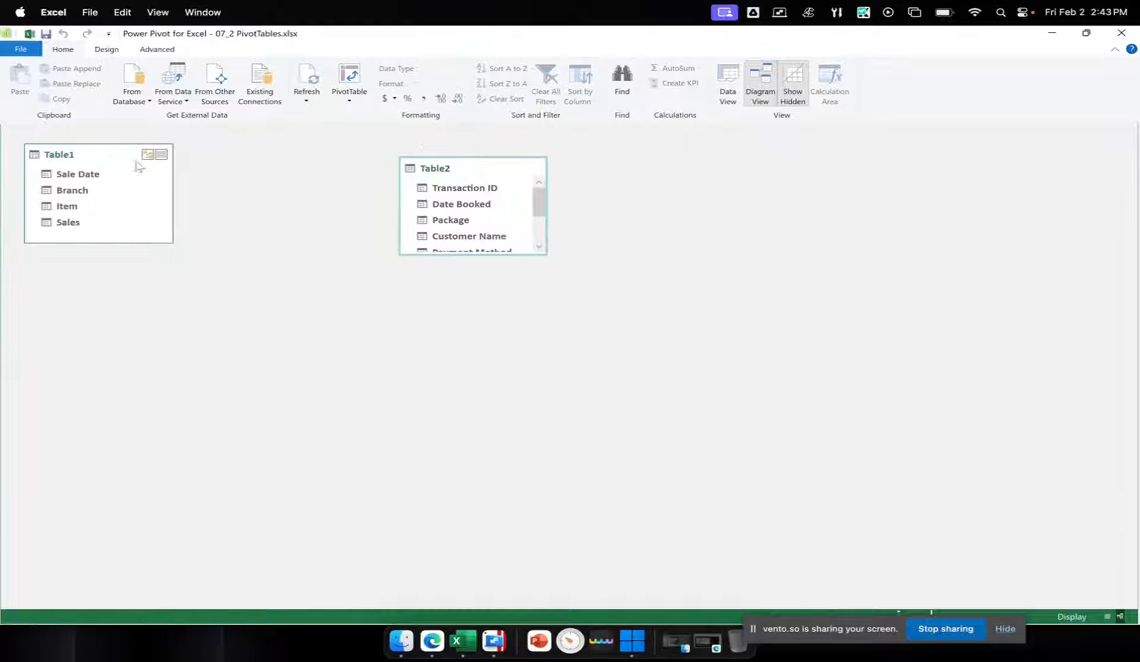
pyautogui.moveTo(97, 157); pyautogui.dragTo(221, 167)
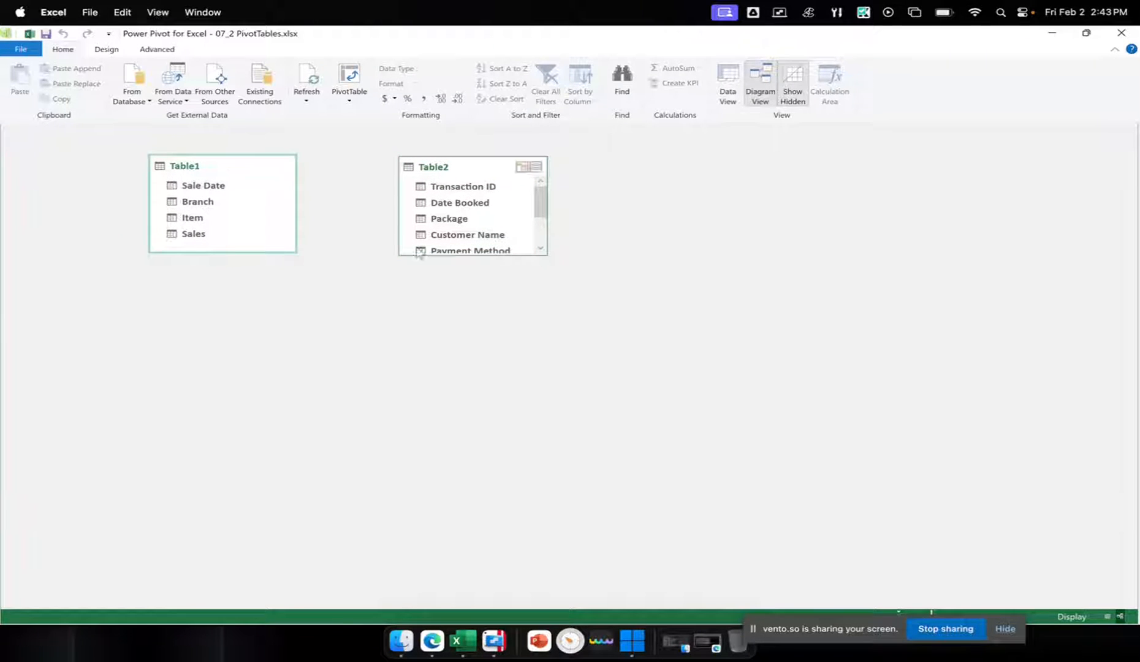
pyautogui.moveTo(432, 256); pyautogui.dragTo(430, 363)
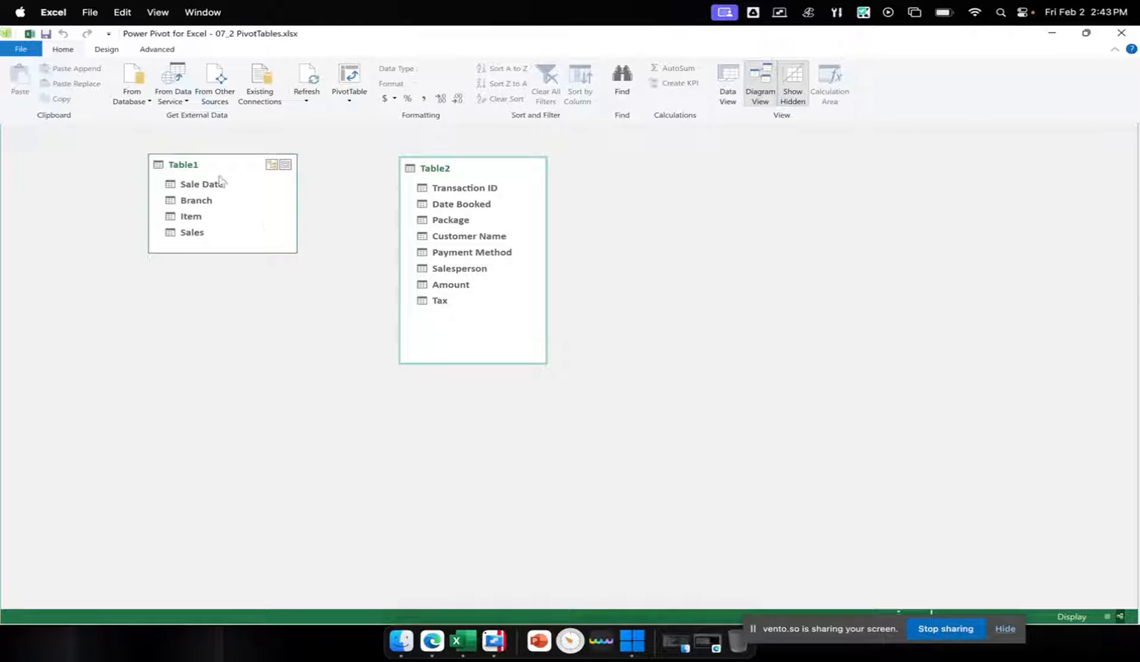
# Try to create a relationship between Table1's Sale Date and Table2's Date Booked
pyautogui.moveTo(211, 184); pyautogui.dragTo(469, 209)
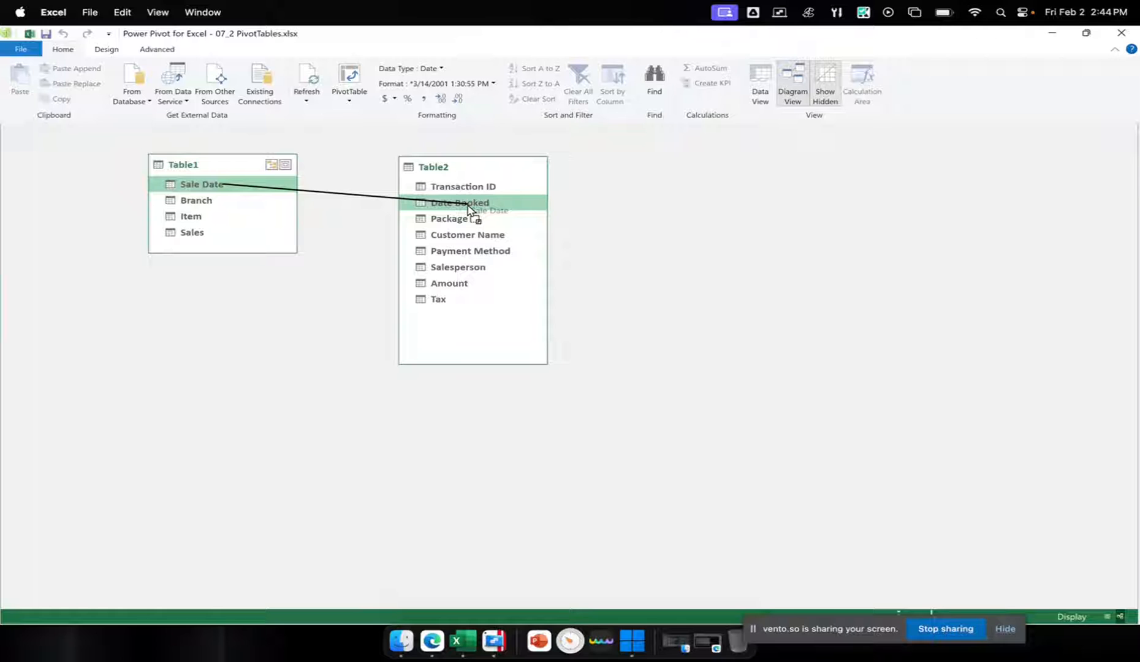
pyautogui.moveTo(469, 209); pyautogui.dragTo(462, 212)
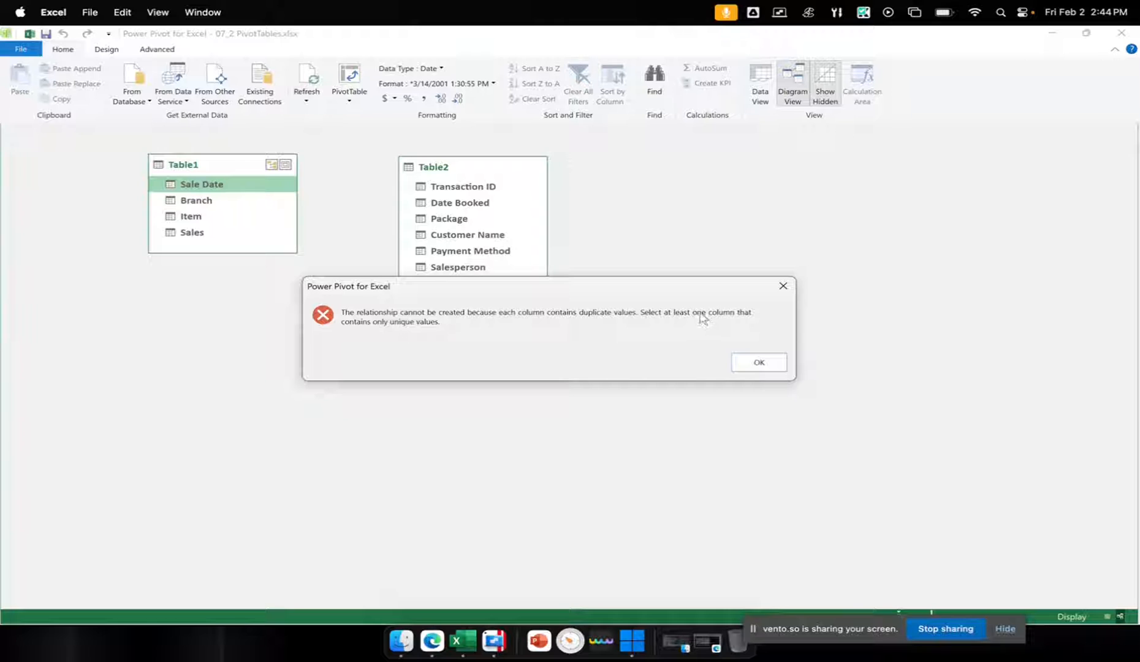
pyautogui.click(758, 365)
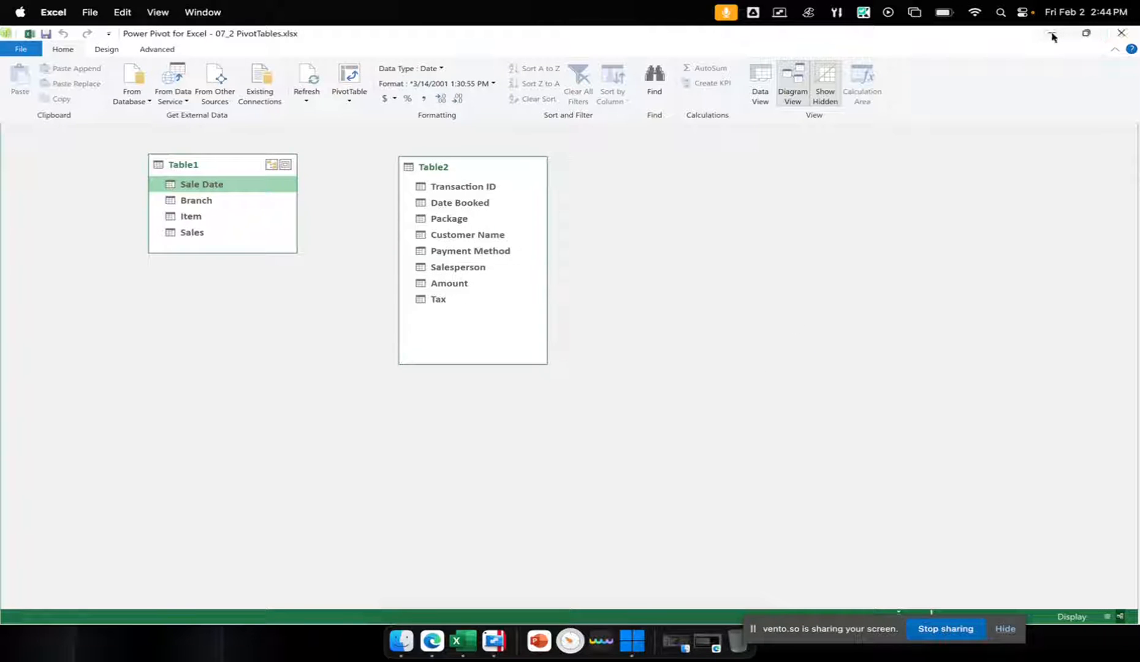
pyautogui.moveTo(269, 184); pyautogui.dragTo(450, 209)
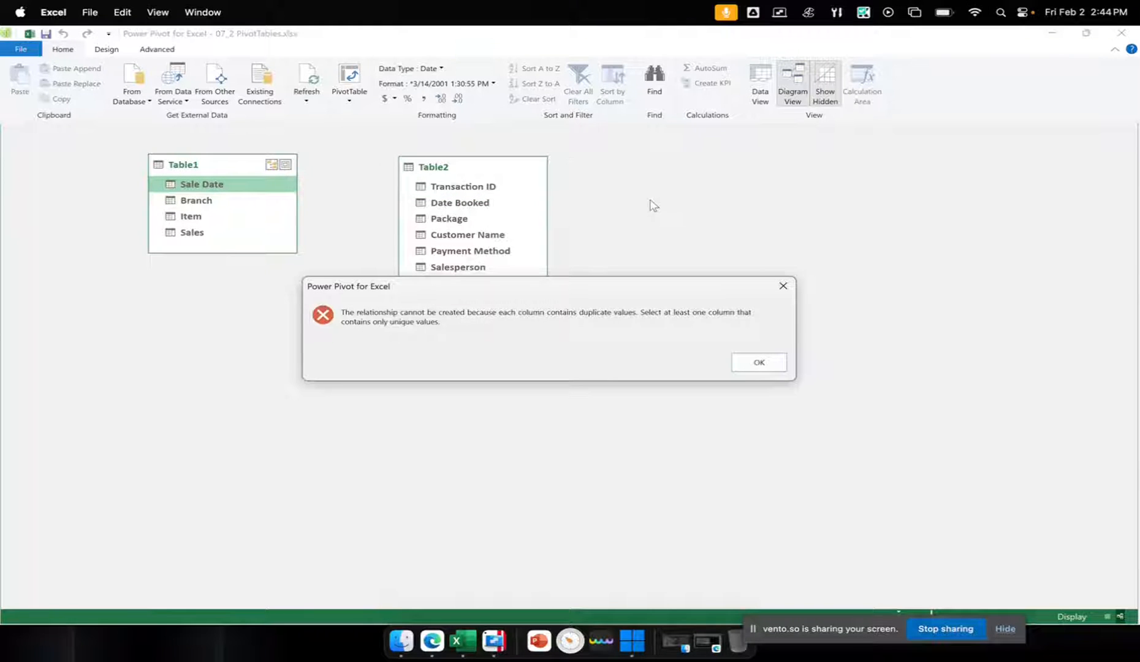
pyautogui.click(760, 362)
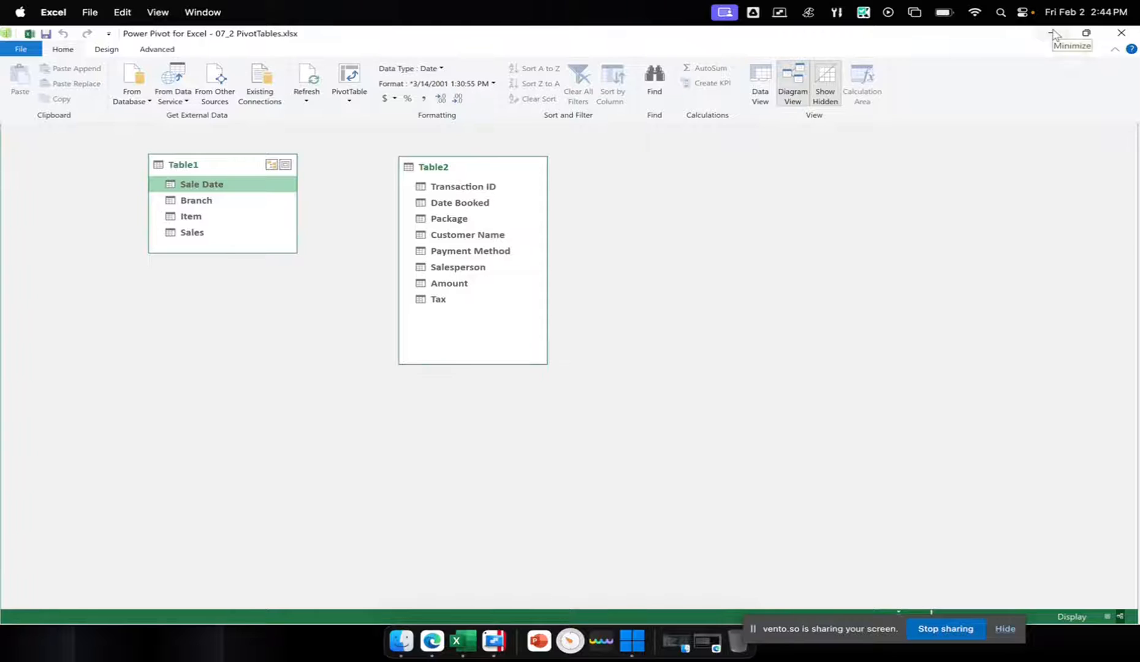
# Minimize Power Pivot and examine the Date Booked column on P2 and the Sale Date column on sheet 1 for duplicate dates
pyautogui.click(1052, 34)
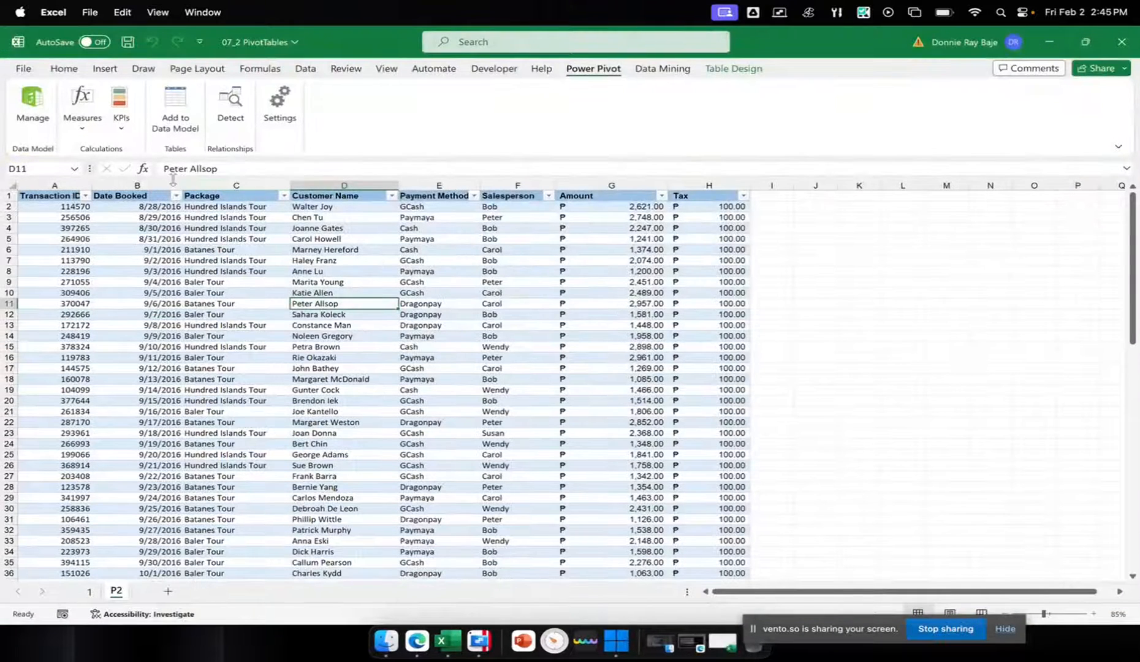
pyautogui.click(148, 281)
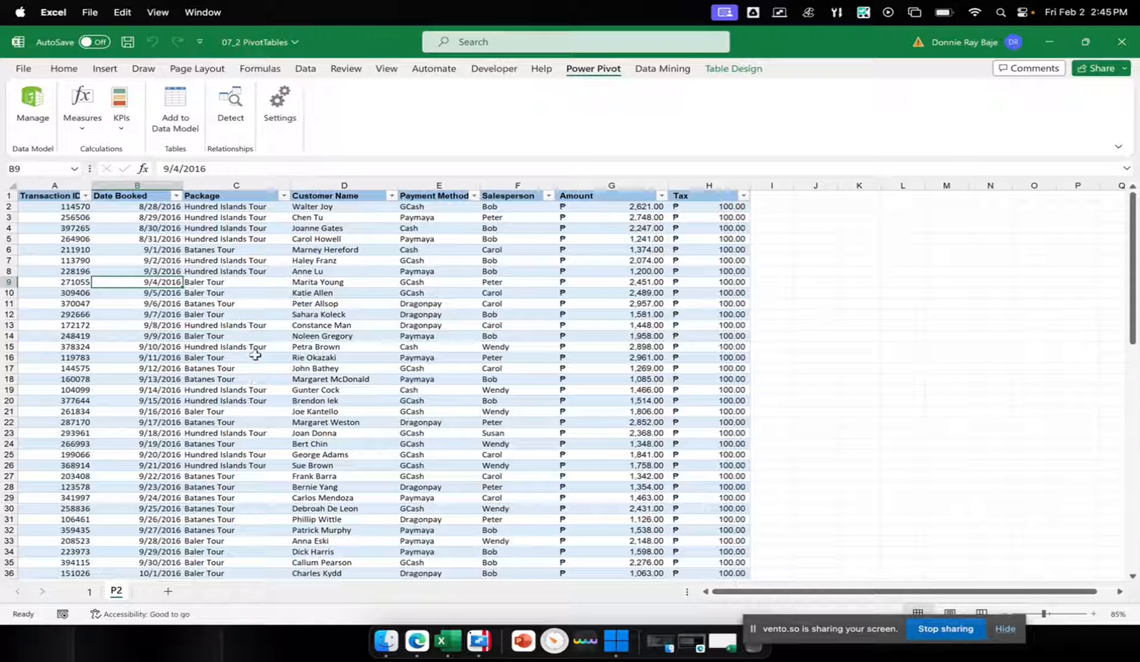
pyautogui.click(155, 303)
pyautogui.scroll(-19, 150, 378)
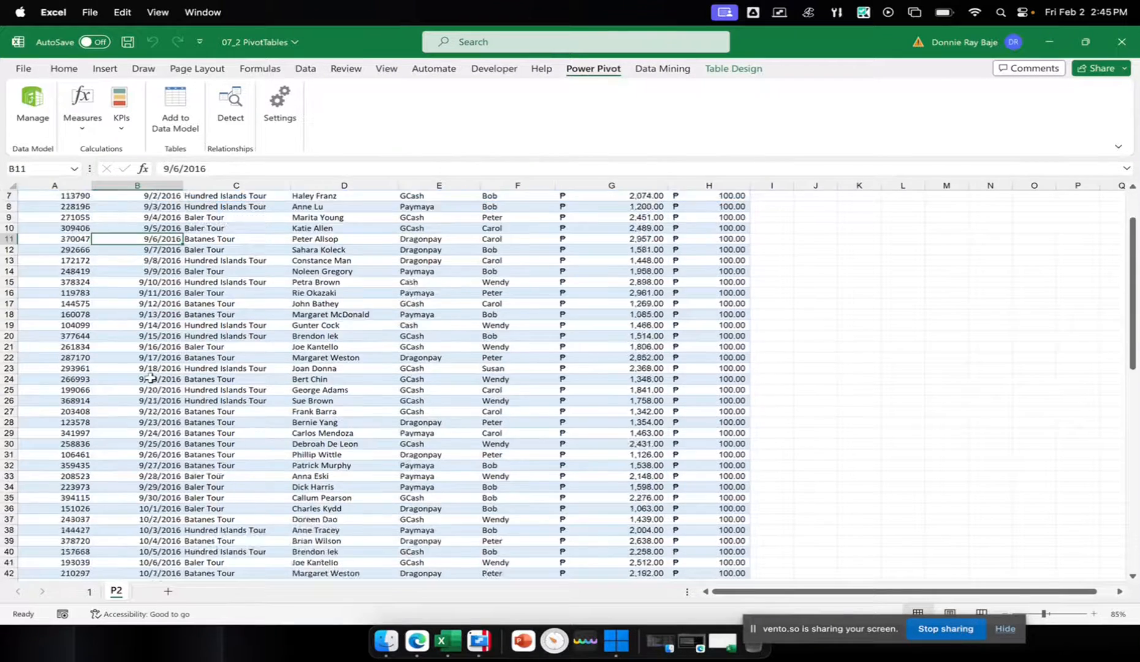
pyautogui.scroll(-4, 149, 378)
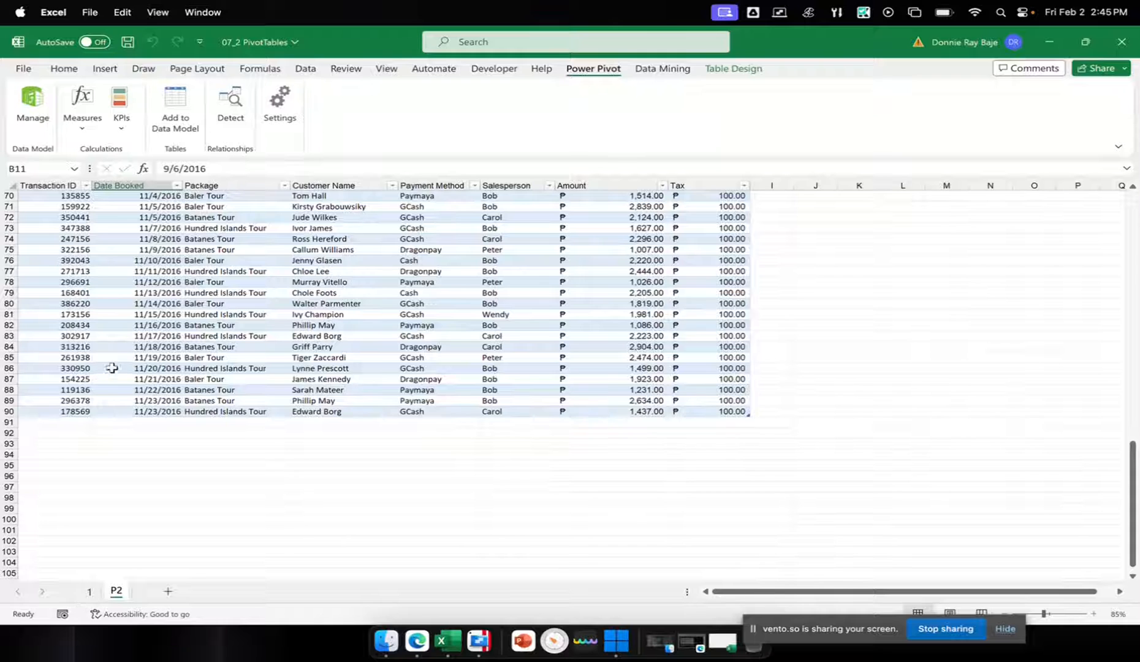
pyautogui.moveTo(130, 401); pyautogui.dragTo(131, 411)
pyautogui.click(88, 591)
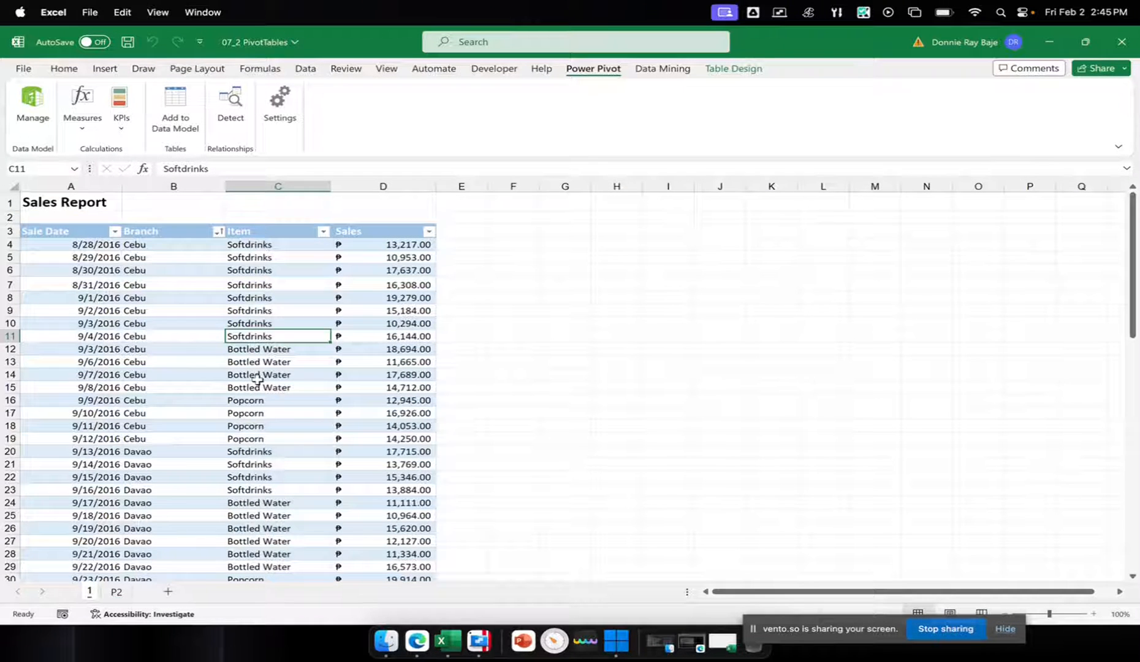
pyautogui.click(111, 377)
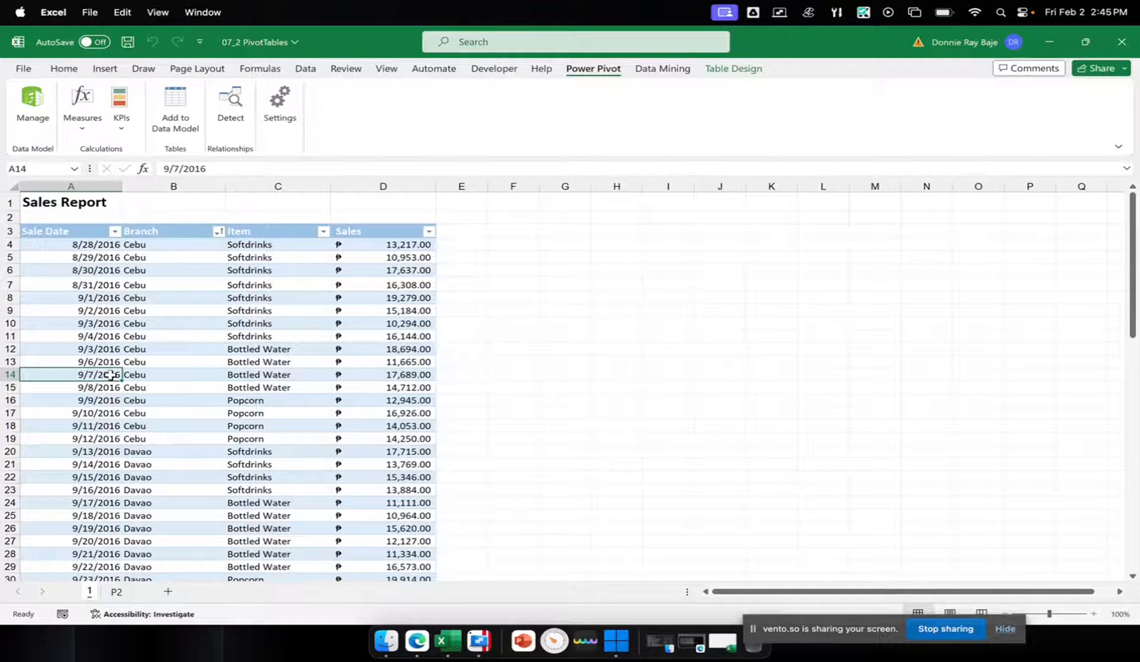
pyautogui.scroll(-6, 111, 375)
pyautogui.scroll(-4, 111, 375)
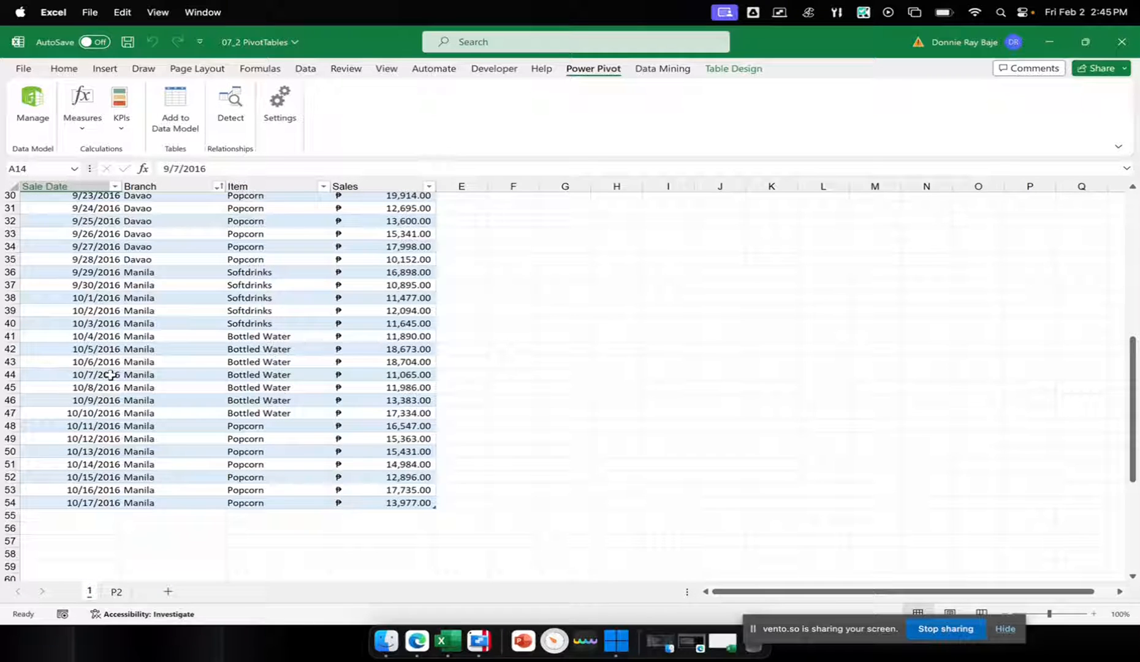
pyautogui.scroll(10, 111, 375)
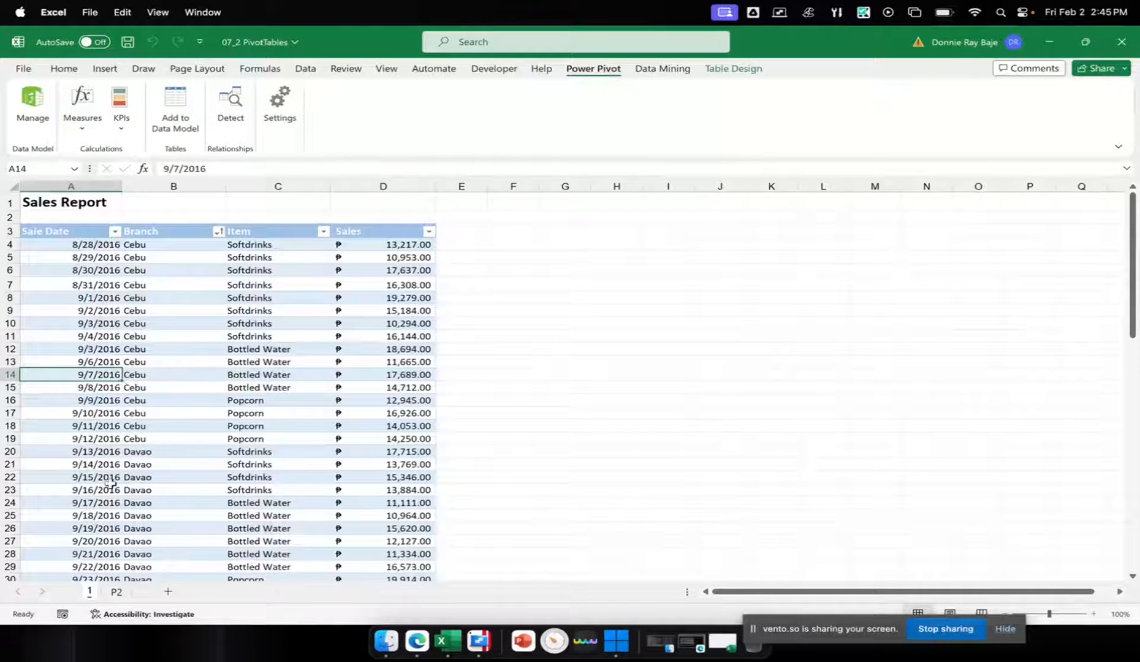
pyautogui.click(116, 591)
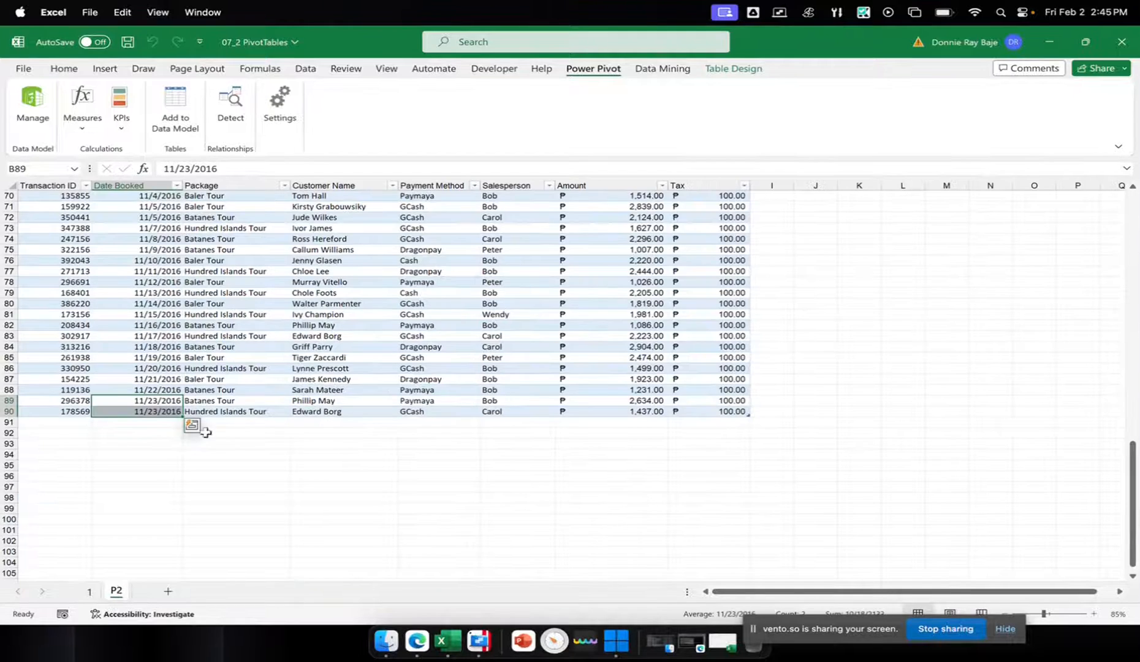
pyautogui.click(237, 379)
pyautogui.scroll(12, 466, 573)
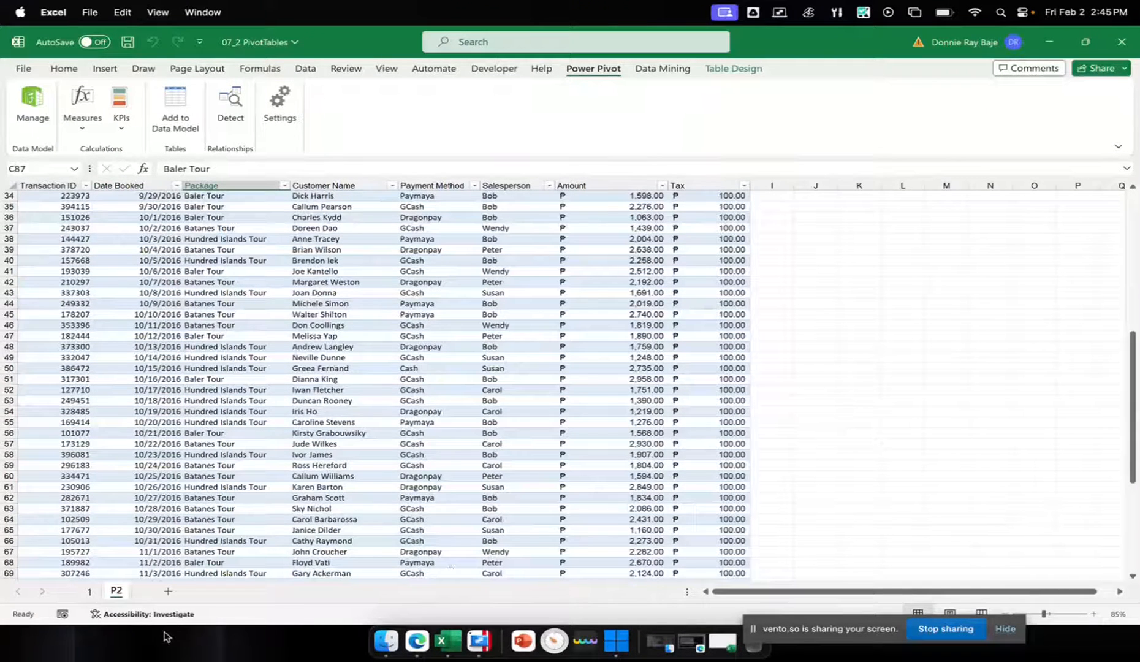
# Insert a new worksheet, zoom it to 130%, and enter the header Date in A1
pyautogui.click(169, 592)
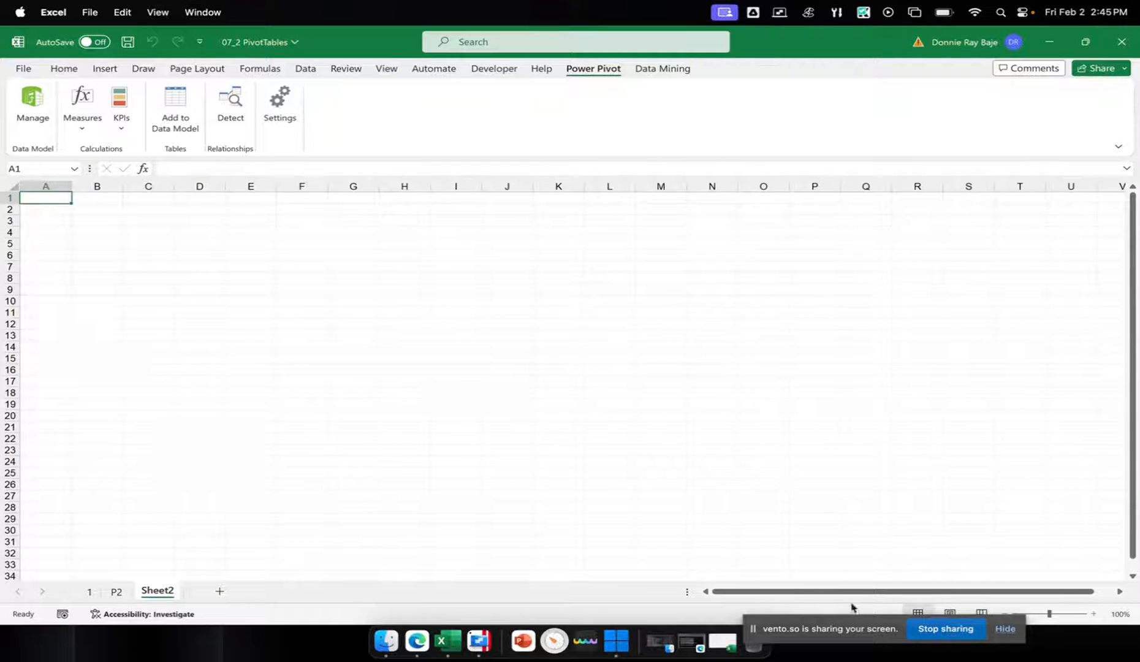
pyautogui.click(1092, 615)
pyautogui.click(1092, 614)
pyautogui.click(1092, 614)
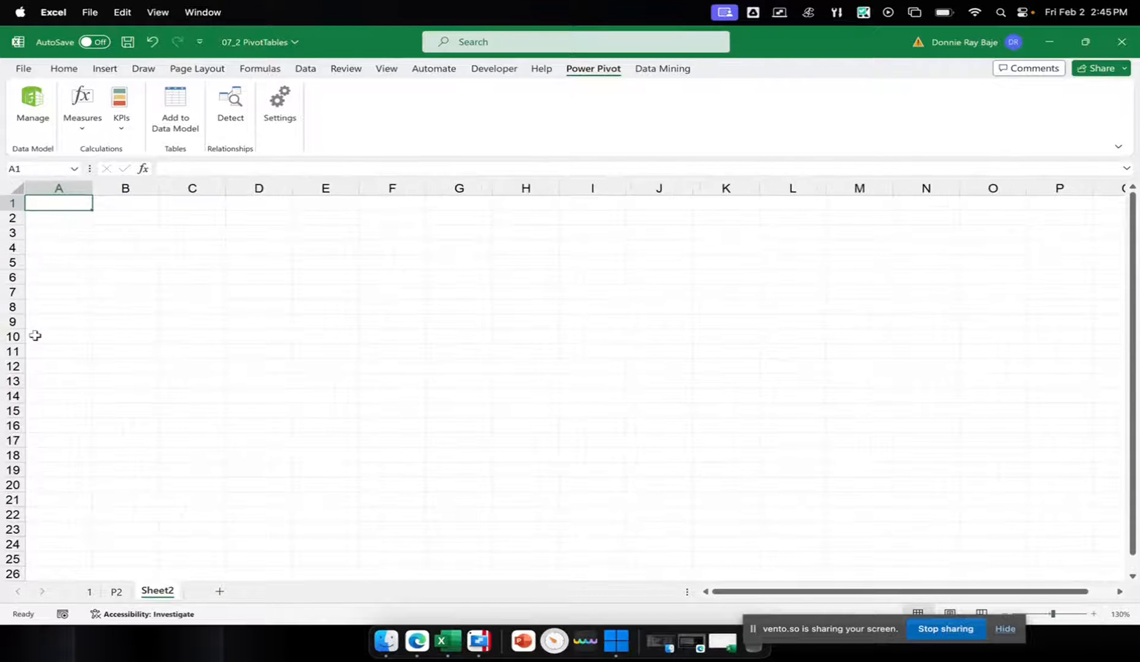
pyautogui.write('Date')
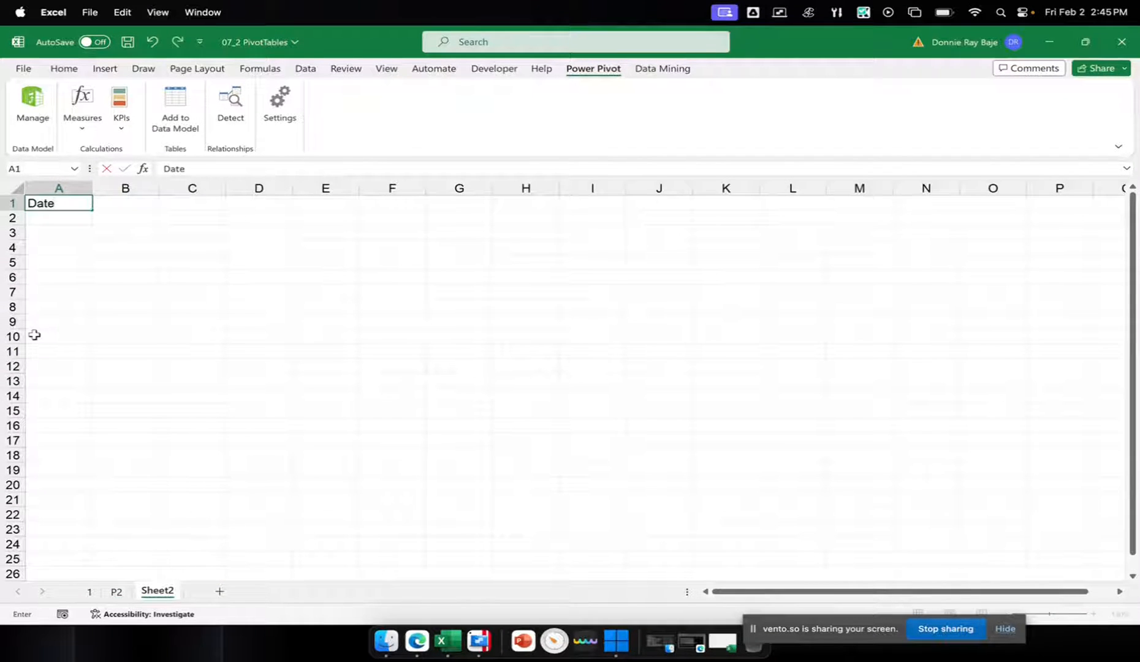
pyautogui.click(75, 245)
pyautogui.click(68, 220)
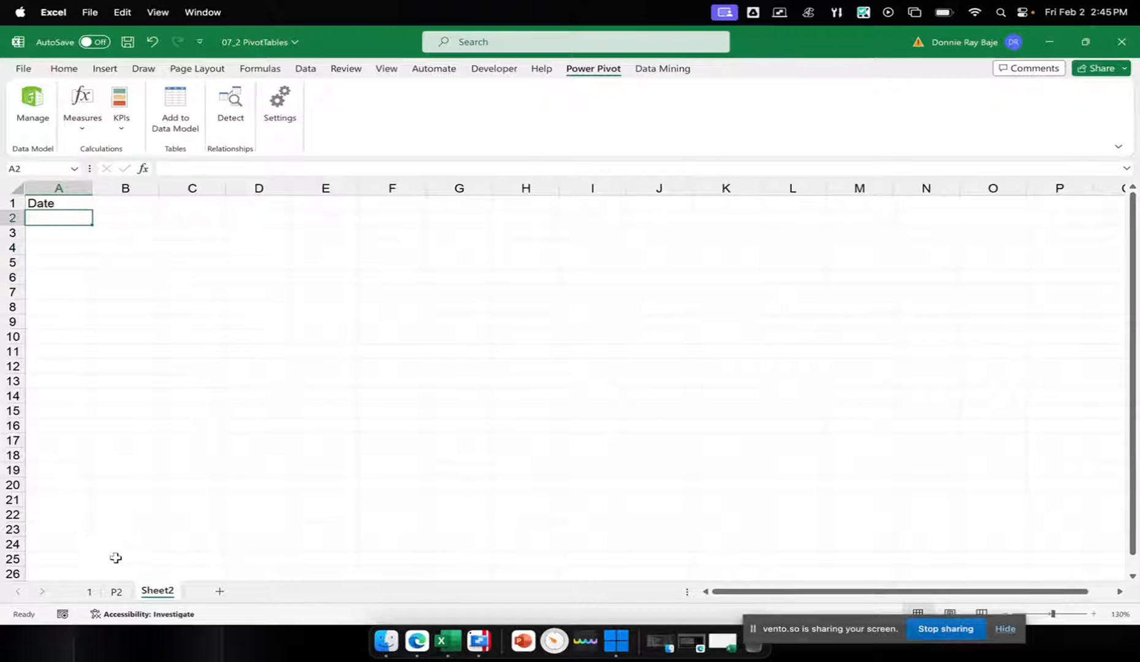
# Check the range of dates in the Sale Date filter list on sheet 1, and close it without filtering
pyautogui.click(91, 592)
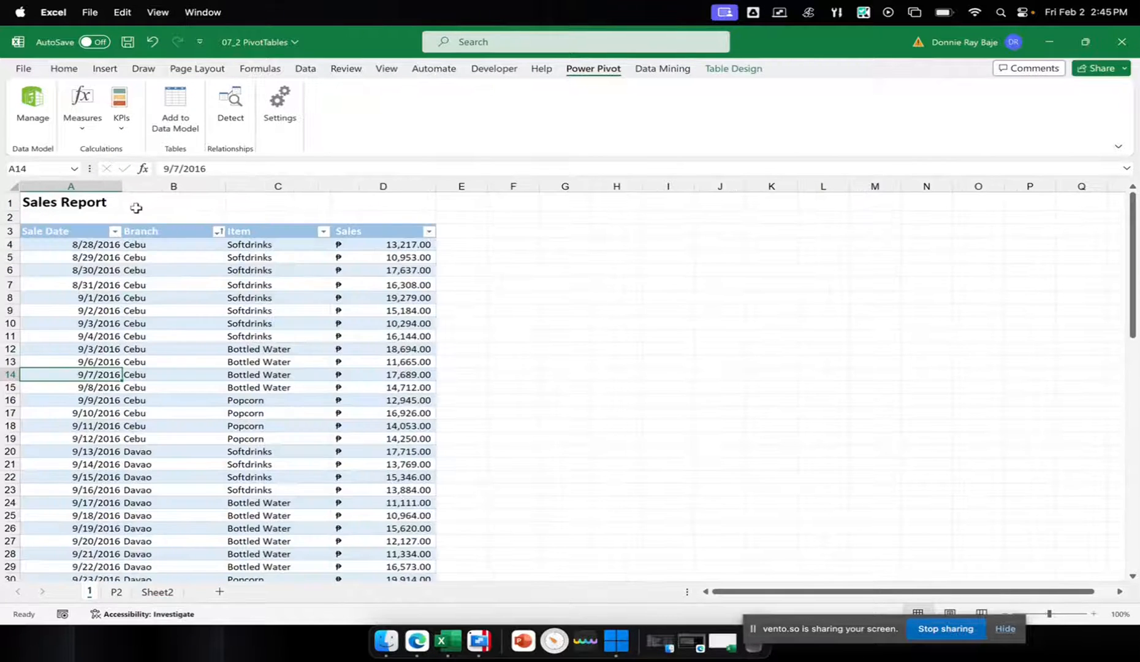
pyautogui.click(114, 231)
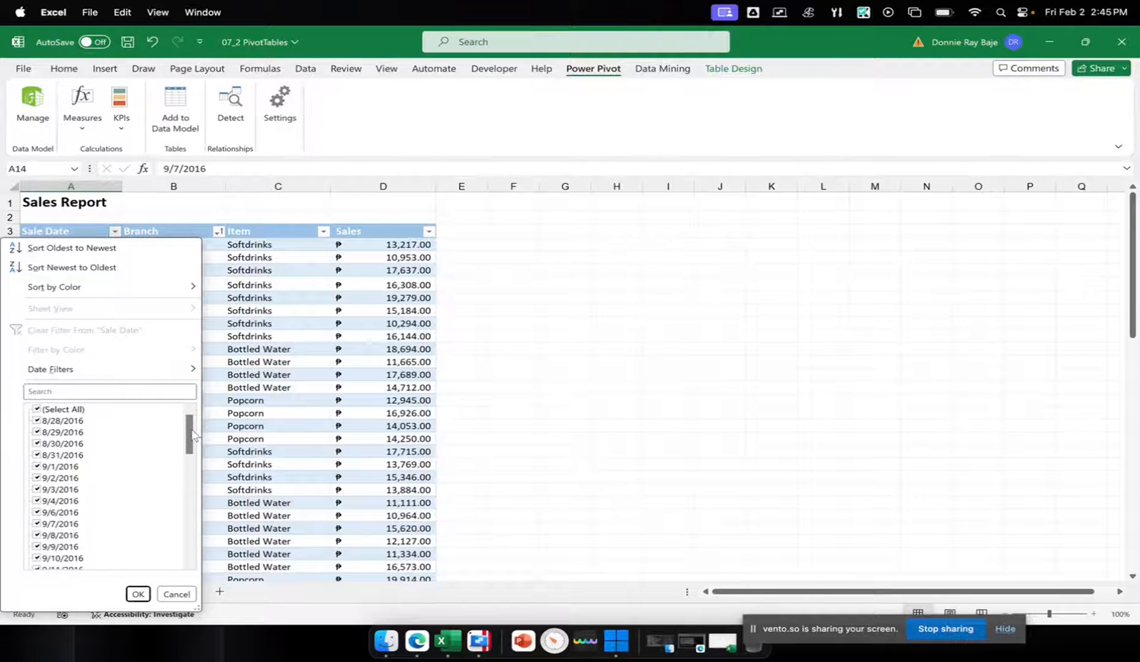
pyautogui.moveTo(190, 436); pyautogui.dragTo(190, 554)
pyautogui.click(309, 375)
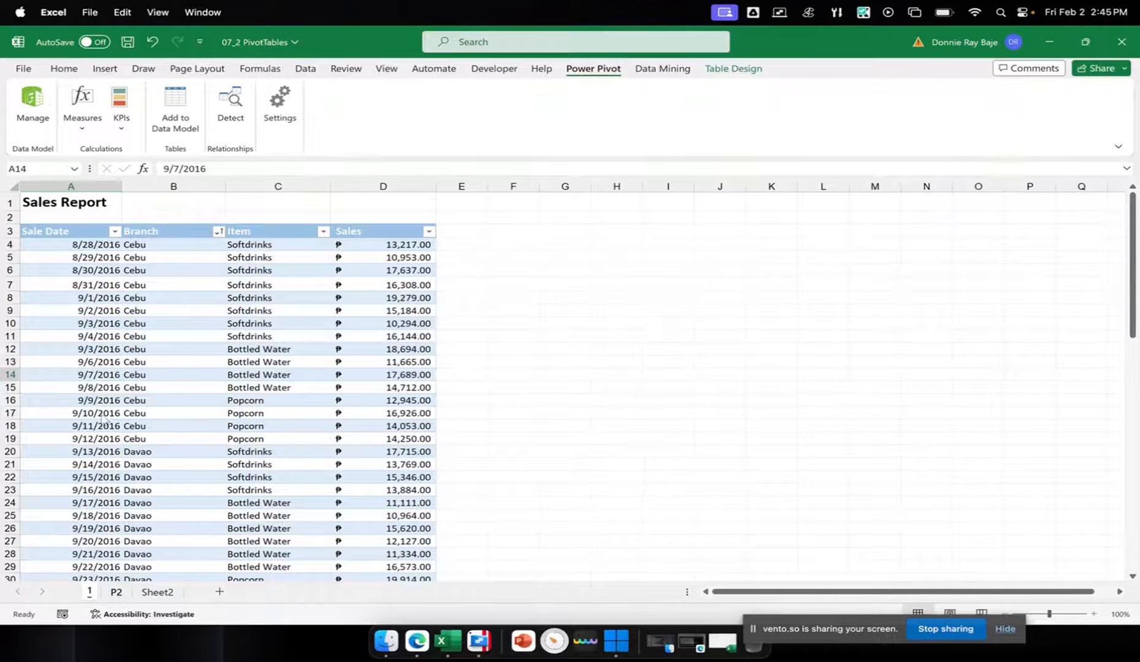
# Check the range of dates in the Date Booked filter list on P2, and close it without filtering
pyautogui.click(116, 592)
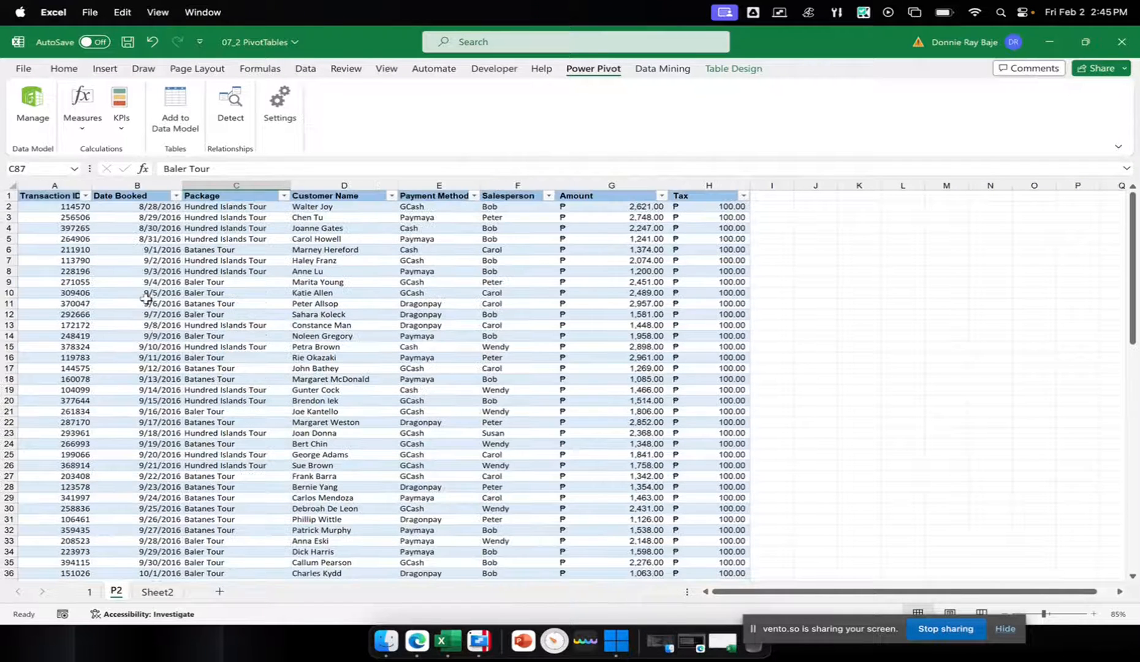
pyautogui.click(147, 207)
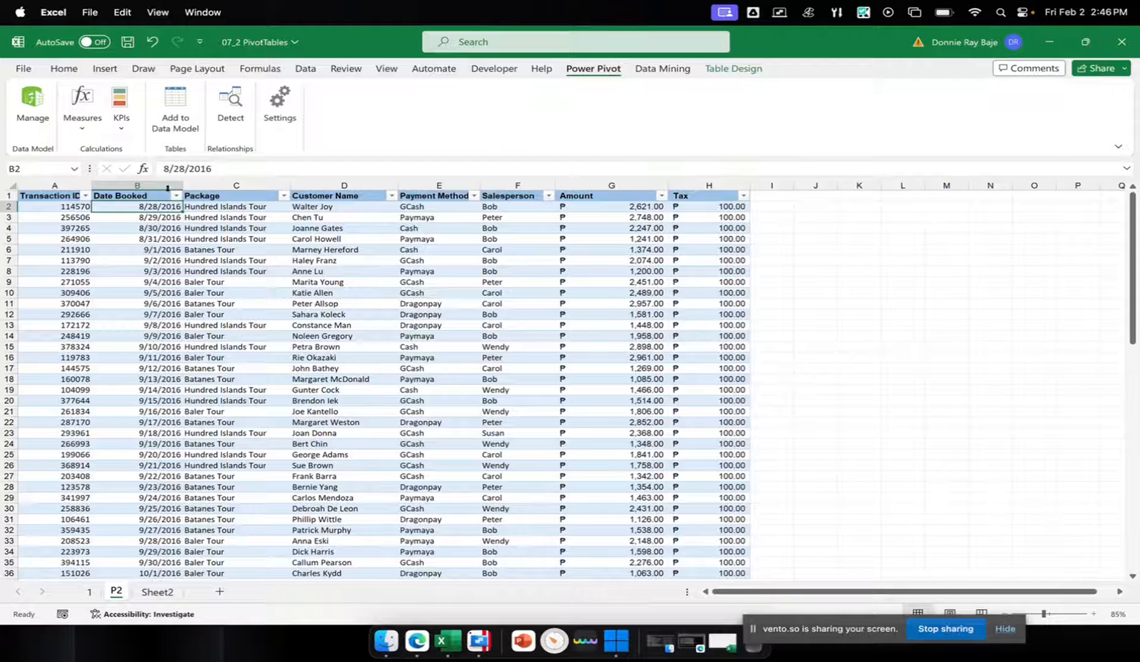
pyautogui.click(176, 195)
pyautogui.moveTo(190, 383); pyautogui.dragTo(195, 495)
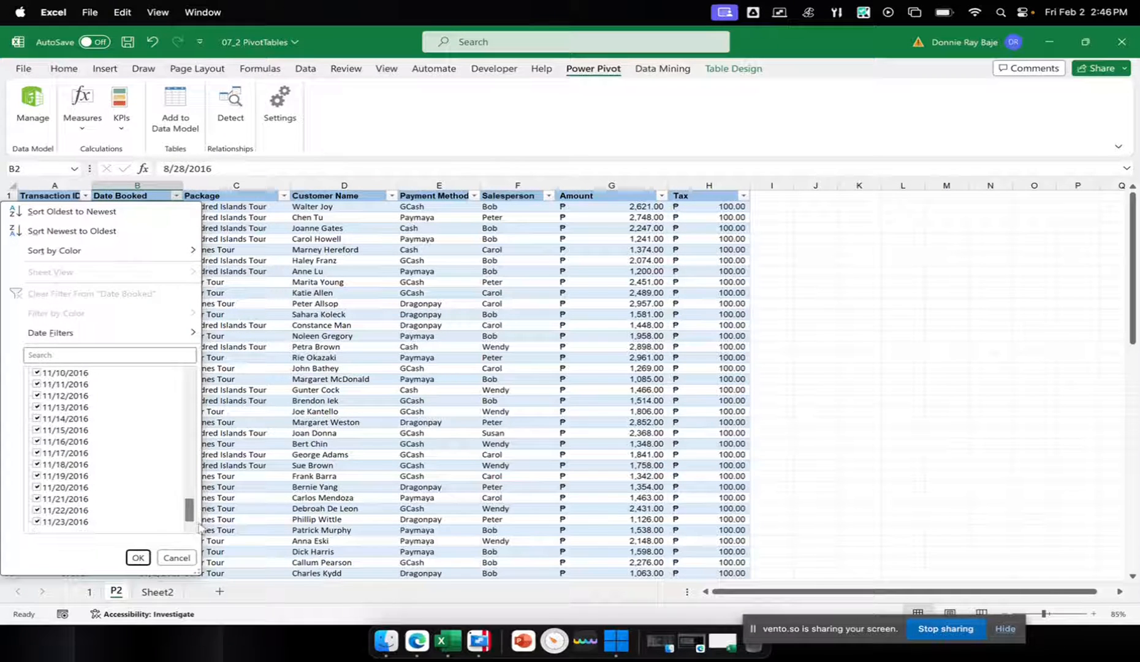
pyautogui.click(175, 557)
pyautogui.click(93, 594)
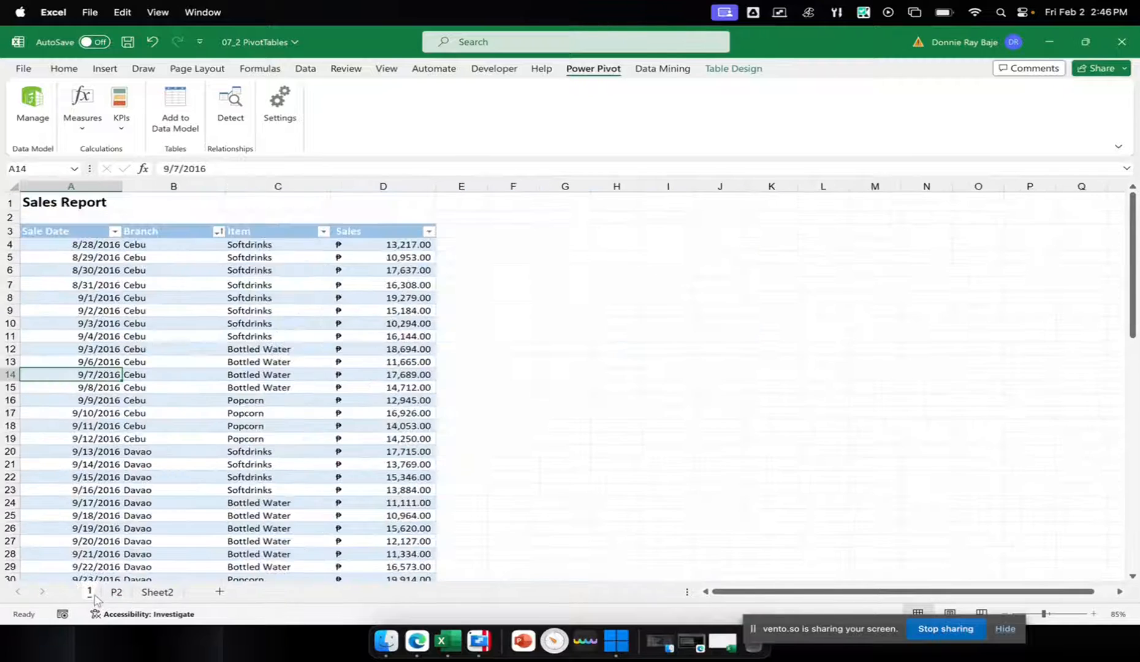
# Enter the start date 8/20/2016 in A2 of Sheet2, under the Date header
pyautogui.click(158, 592)
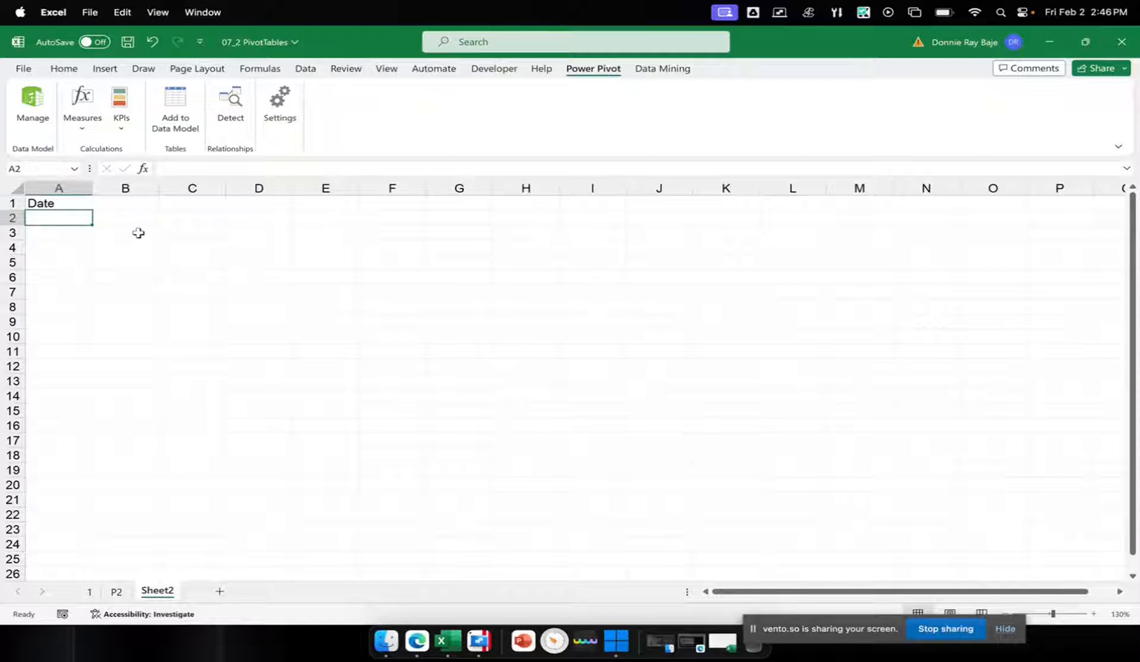
pyautogui.write('8/23')
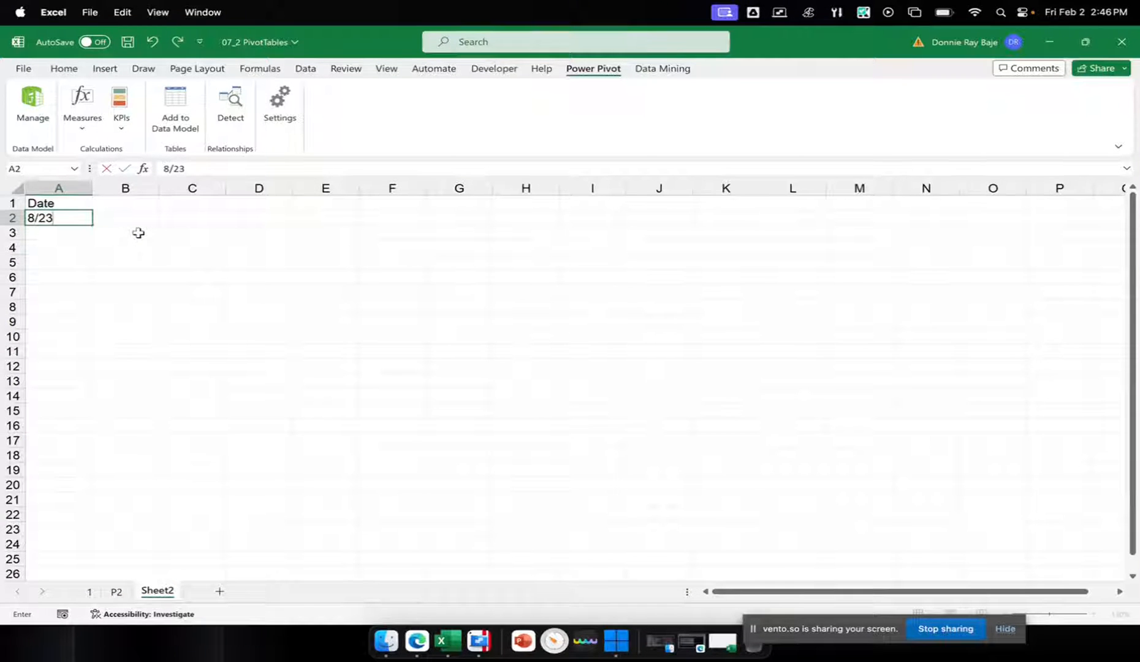
pyautogui.press('BackSpace')
pyautogui.write('8/')
pyautogui.press('BackSpace')
pyautogui.write('0/2016')
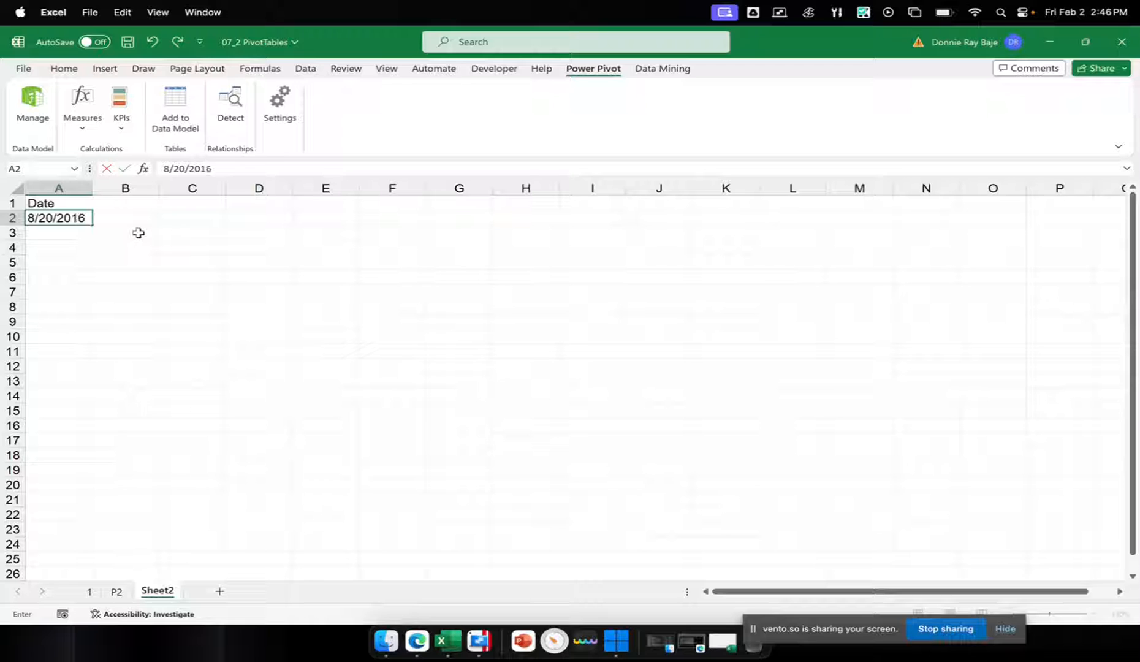
pyautogui.press('Return')
# Fill the date series from A2 down to 11/30/2016 in A104, and widen column A to fit the dates
pyautogui.click(86, 215)
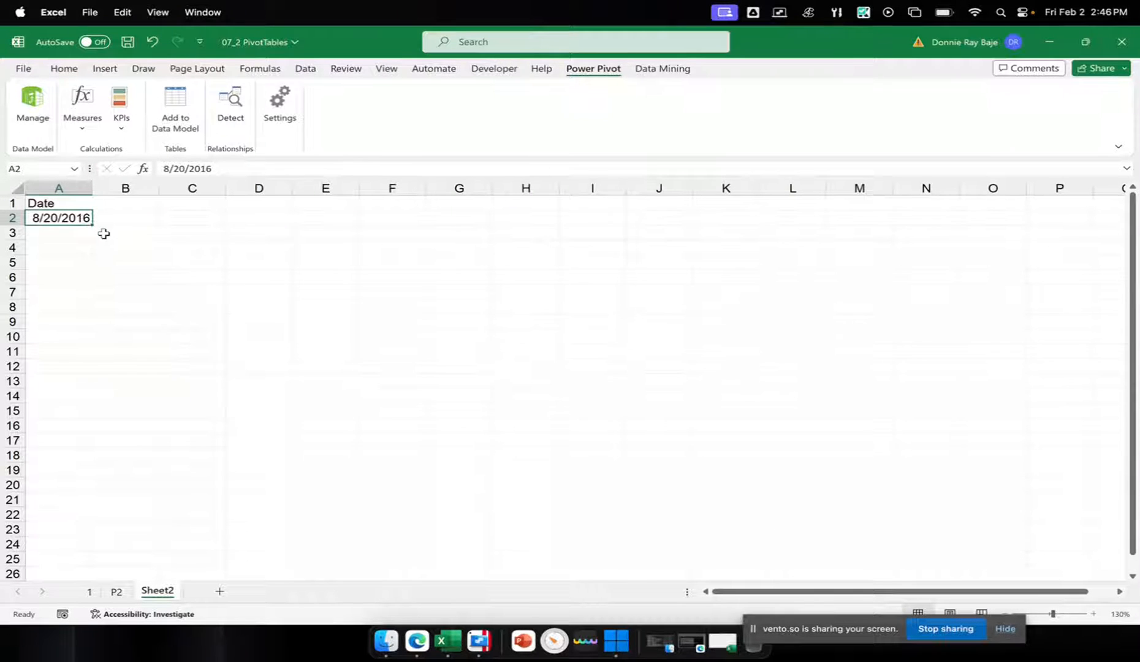
pyautogui.moveTo(93, 227); pyautogui.dragTo(45, 564)
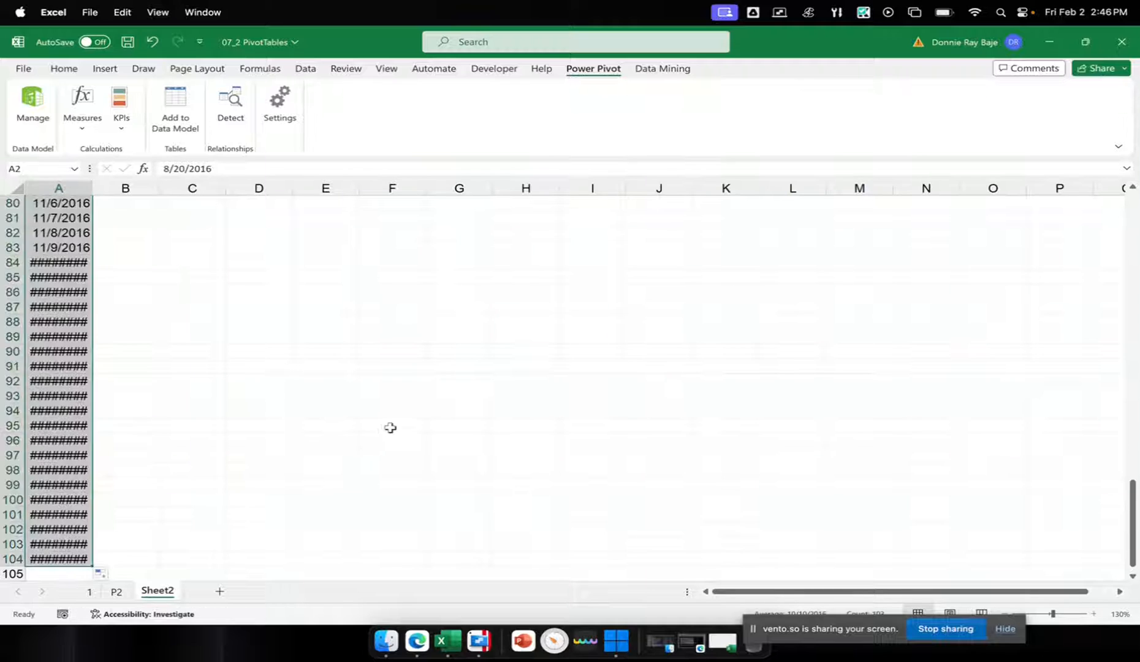
pyautogui.moveTo(92, 187); pyautogui.dragTo(135, 190)
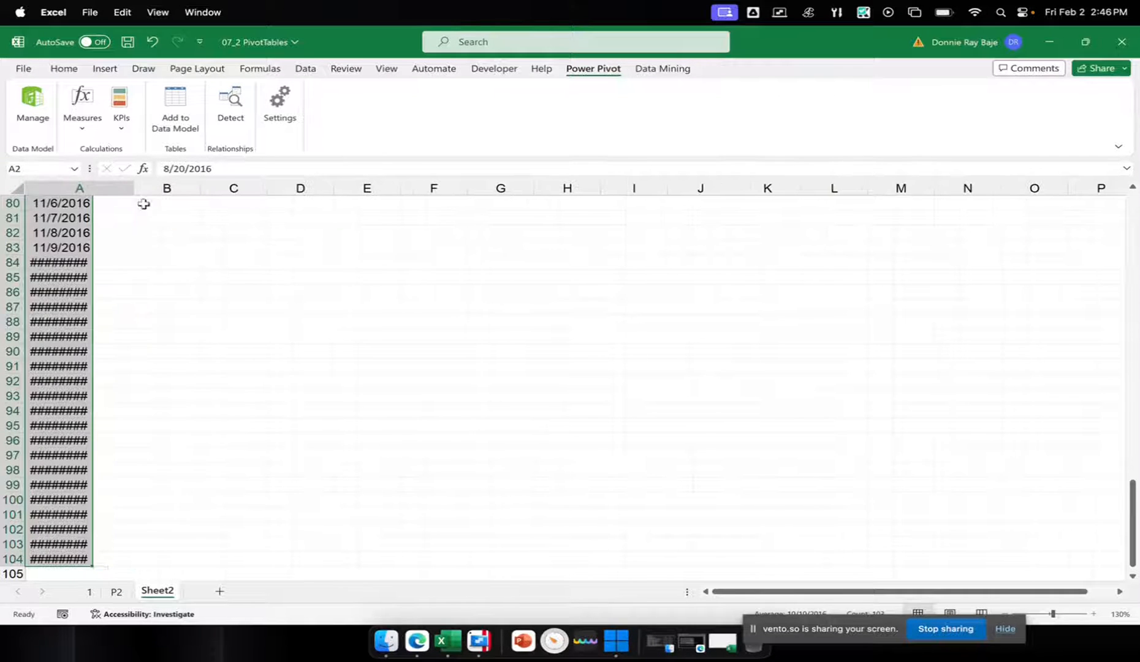
pyautogui.scroll(20, 181, 309)
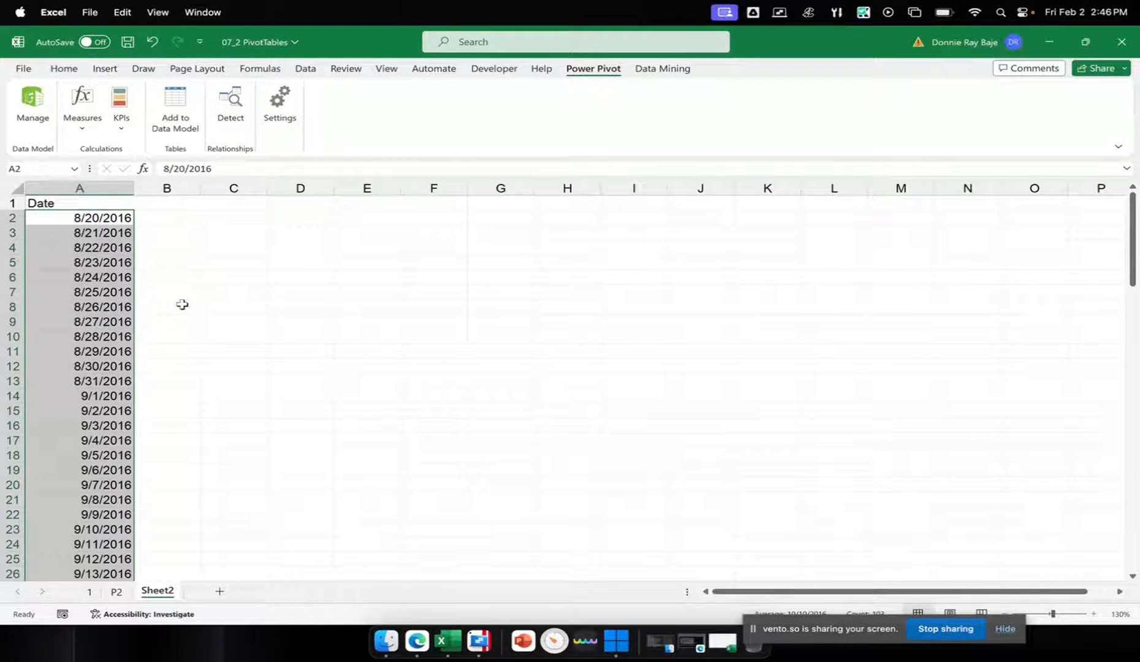
# Enter the header Month in B1, beside the Date header
pyautogui.click(166, 202)
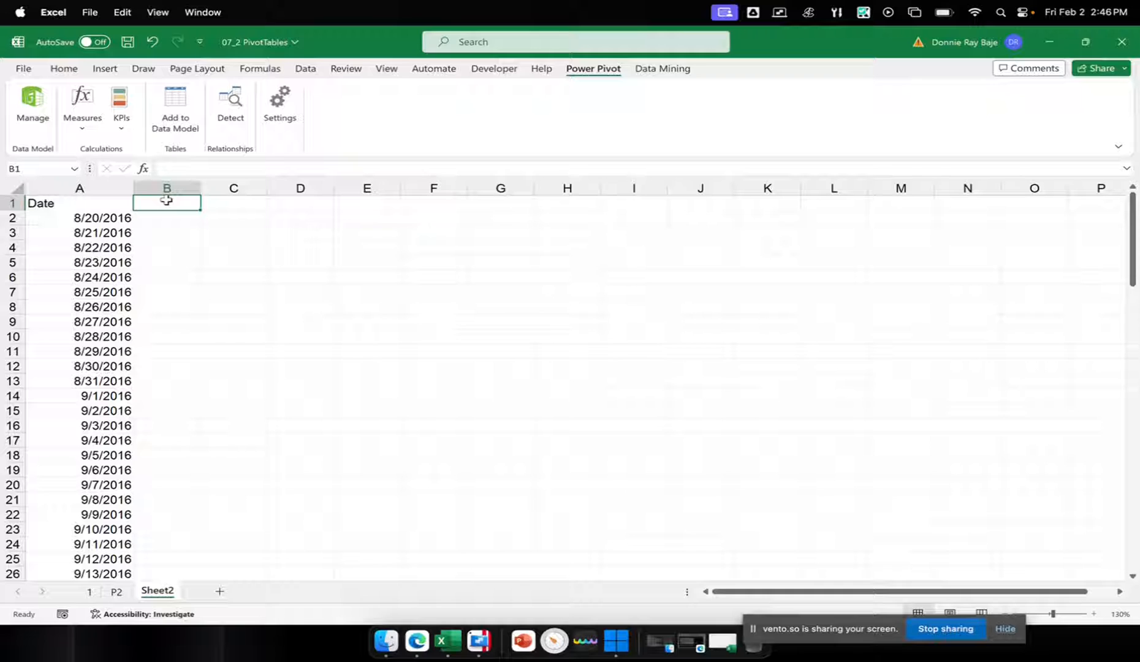
pyautogui.write('Month')
pyautogui.press('Return')
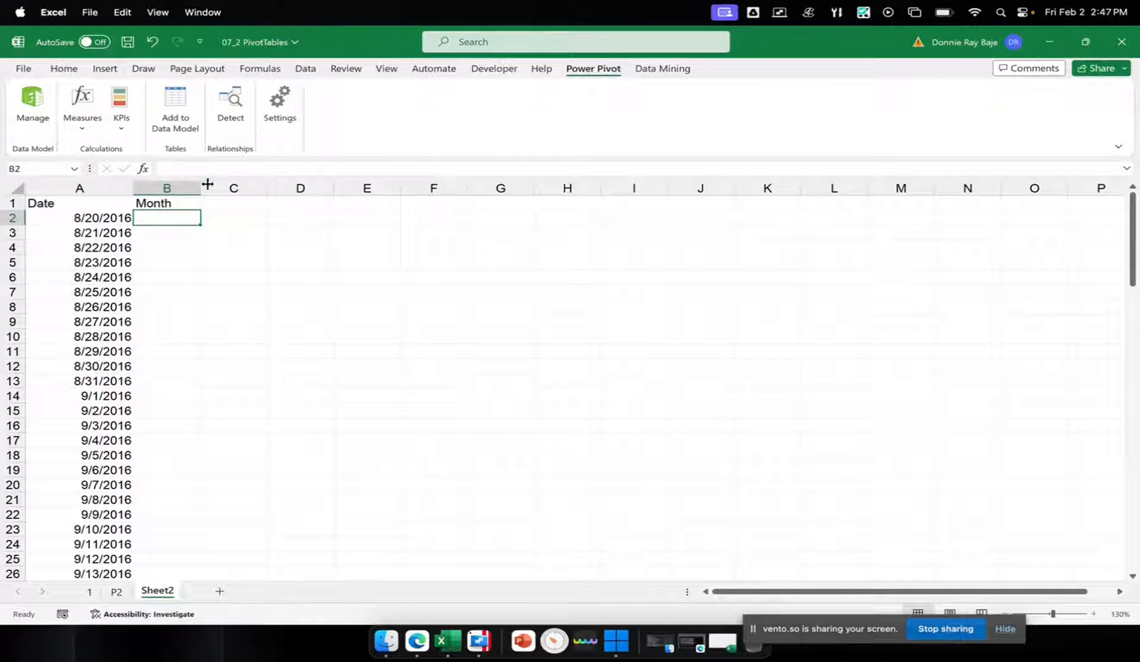
# Enter the formula =TEXT(A2,"mmmm") in B2 to extract the full month name from the date
pyautogui.write('=')
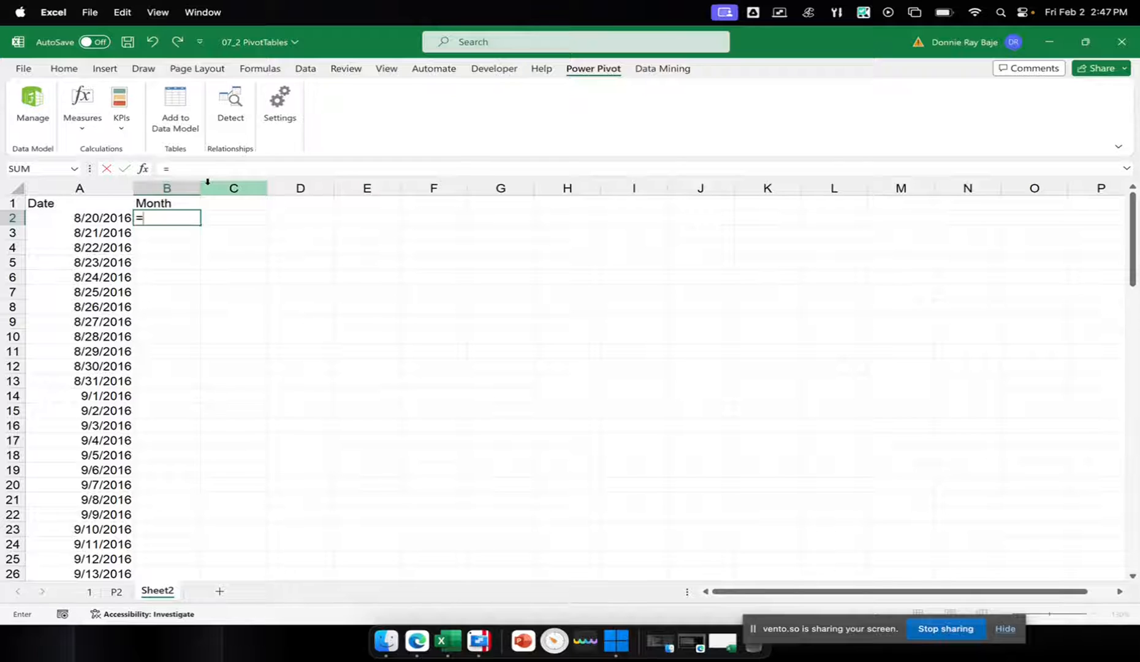
pyautogui.write('TEXT(')
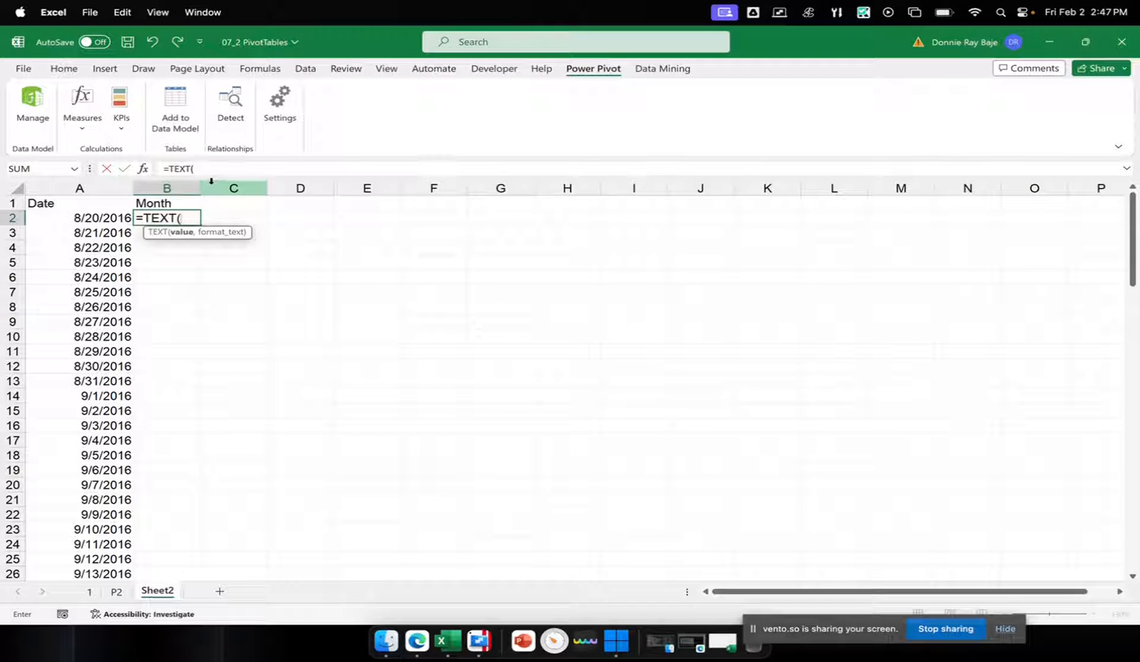
pyautogui.click(117, 221)
pyautogui.write(',')
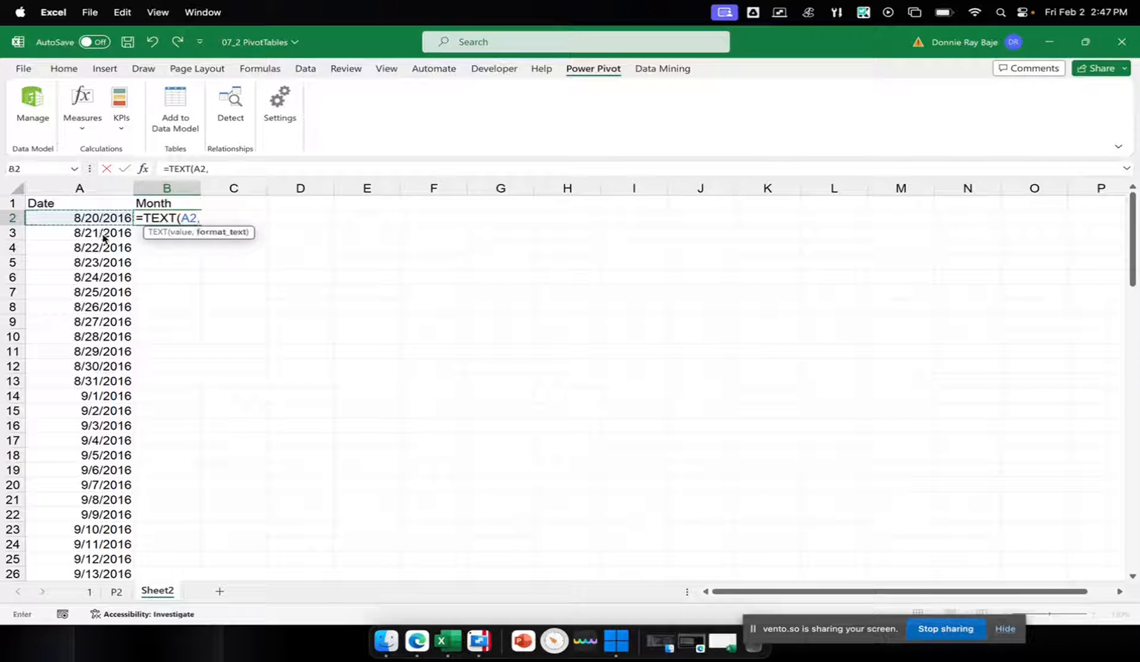
pyautogui.write('"mmmm"')
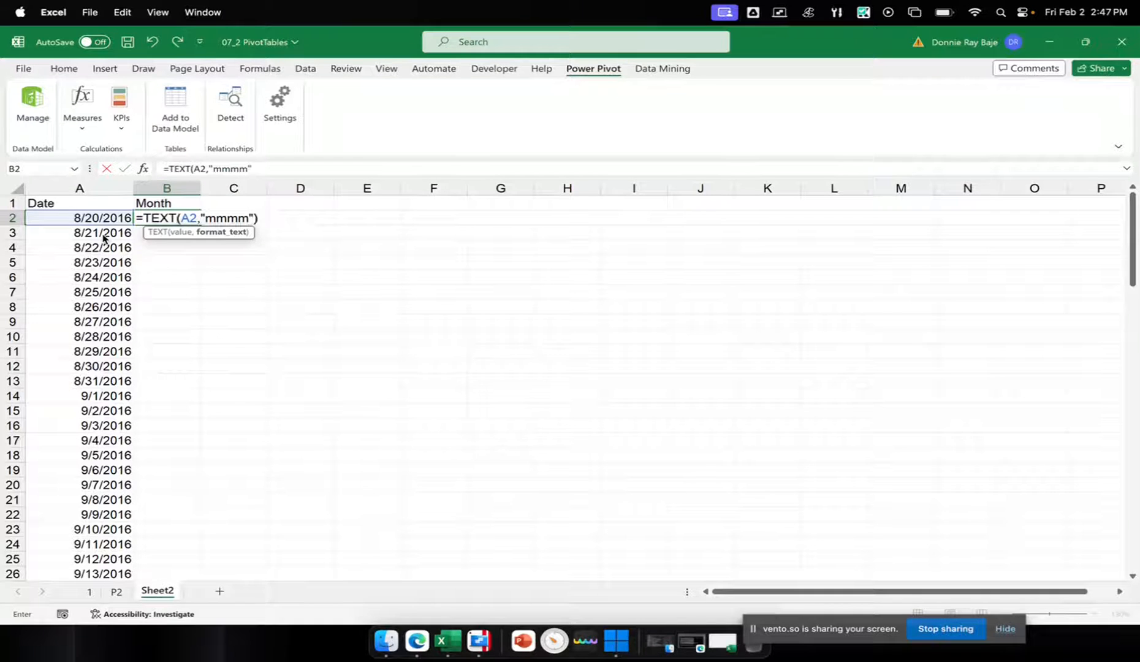
pyautogui.write(')')
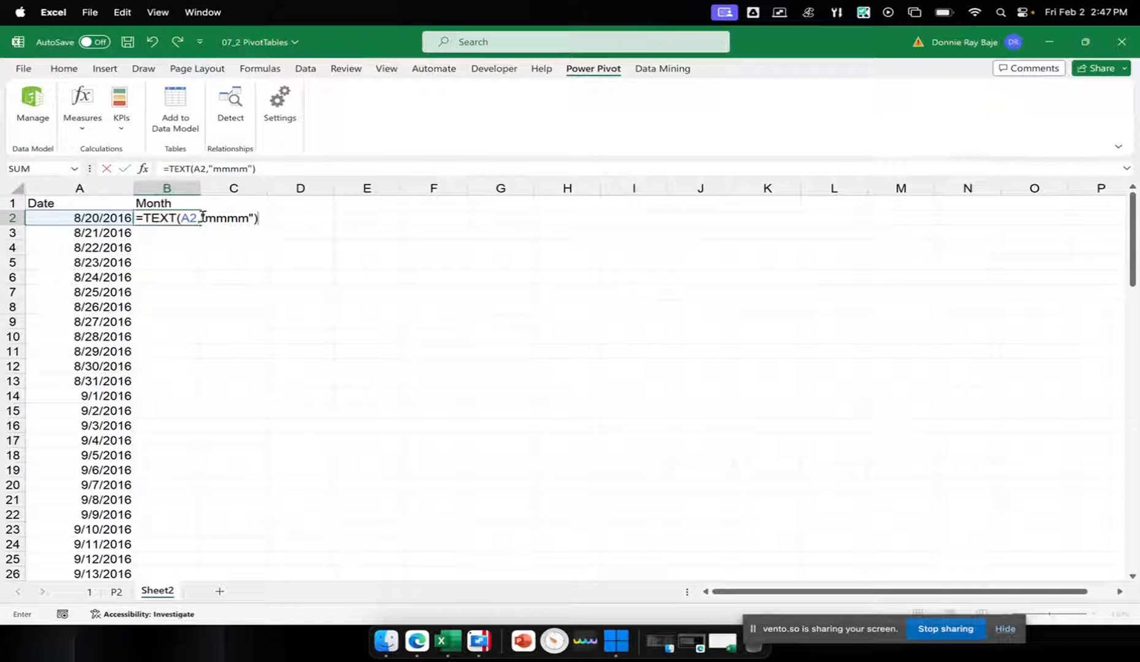
pyautogui.moveTo(203, 215); pyautogui.dragTo(253, 215)
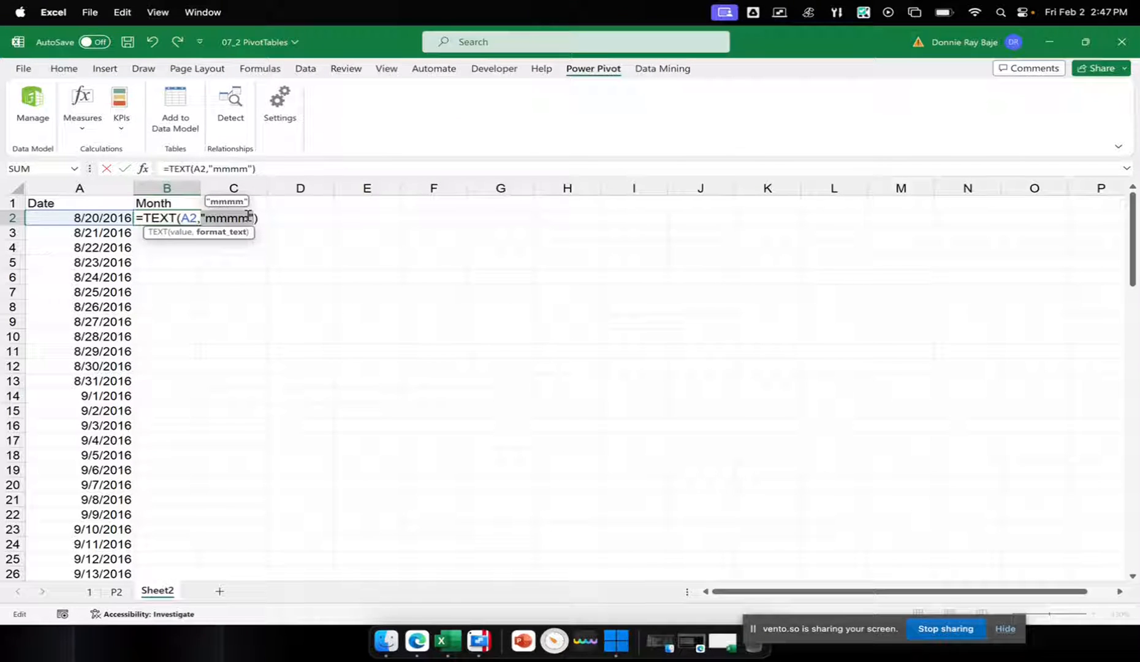
pyautogui.press('Return')
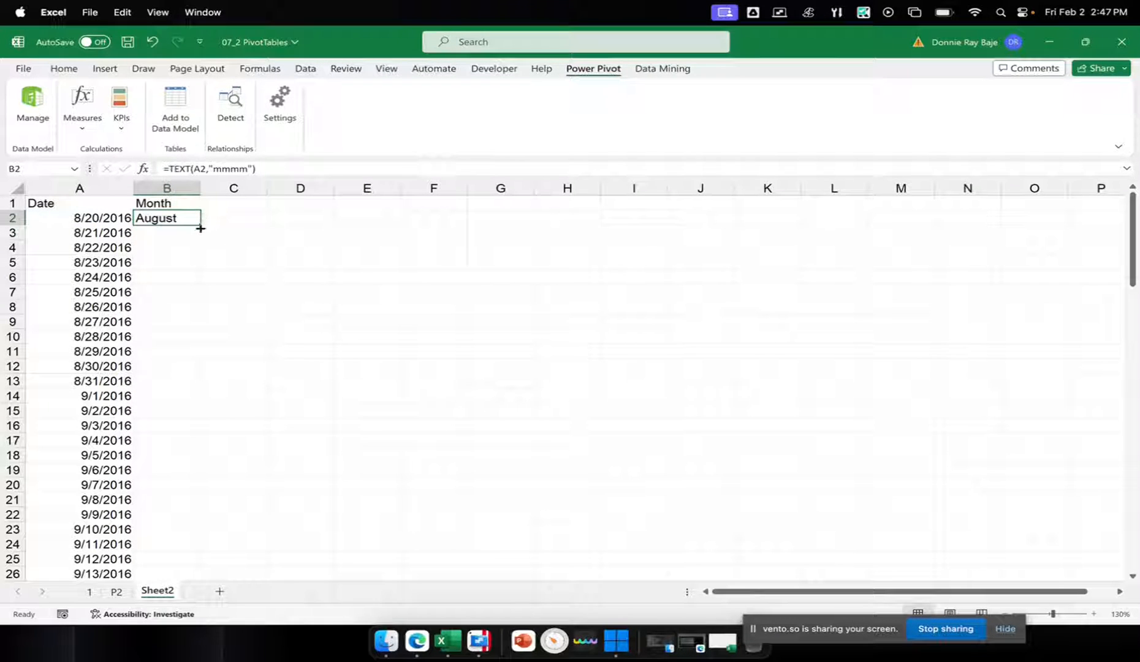
# Fill the Month formula down to the last date row, widen column B, and review the filled months
pyautogui.doubleClick(200, 227)
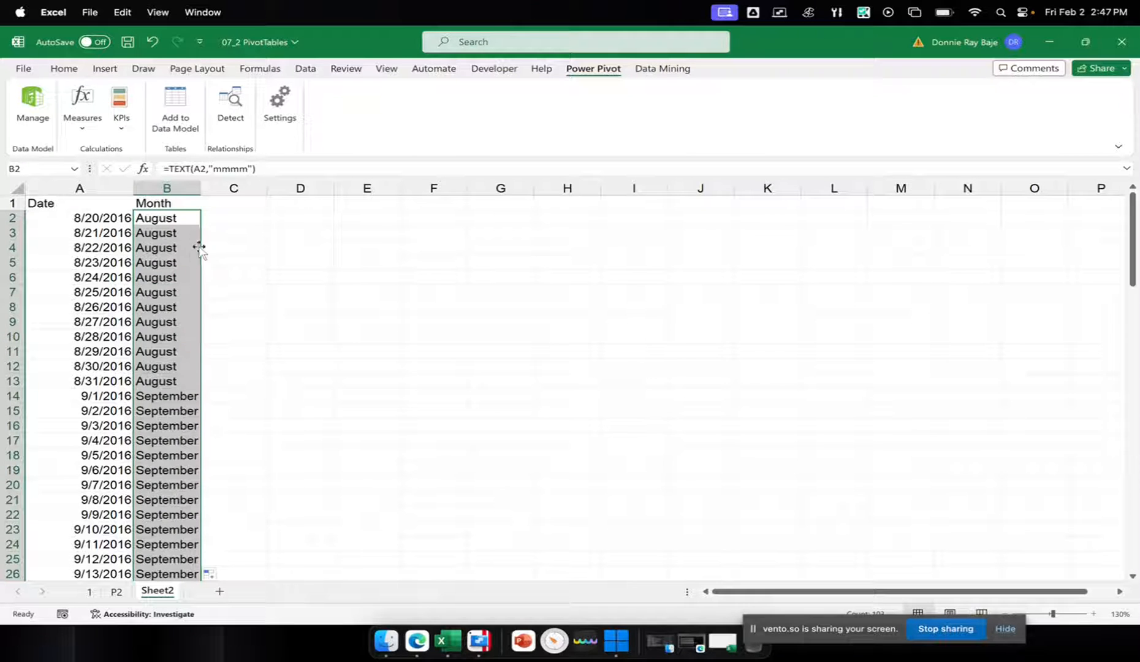
pyautogui.moveTo(199, 181); pyautogui.dragTo(256, 191)
pyautogui.click(191, 267)
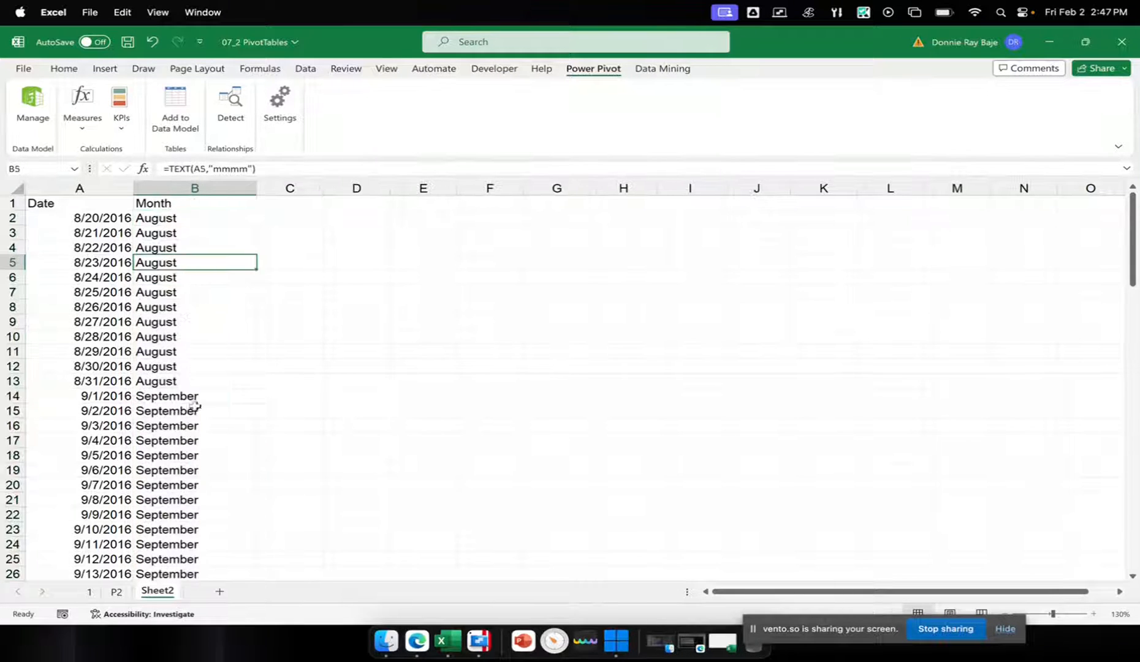
pyautogui.scroll(-10, 197, 399)
pyautogui.scroll(-10, 198, 425)
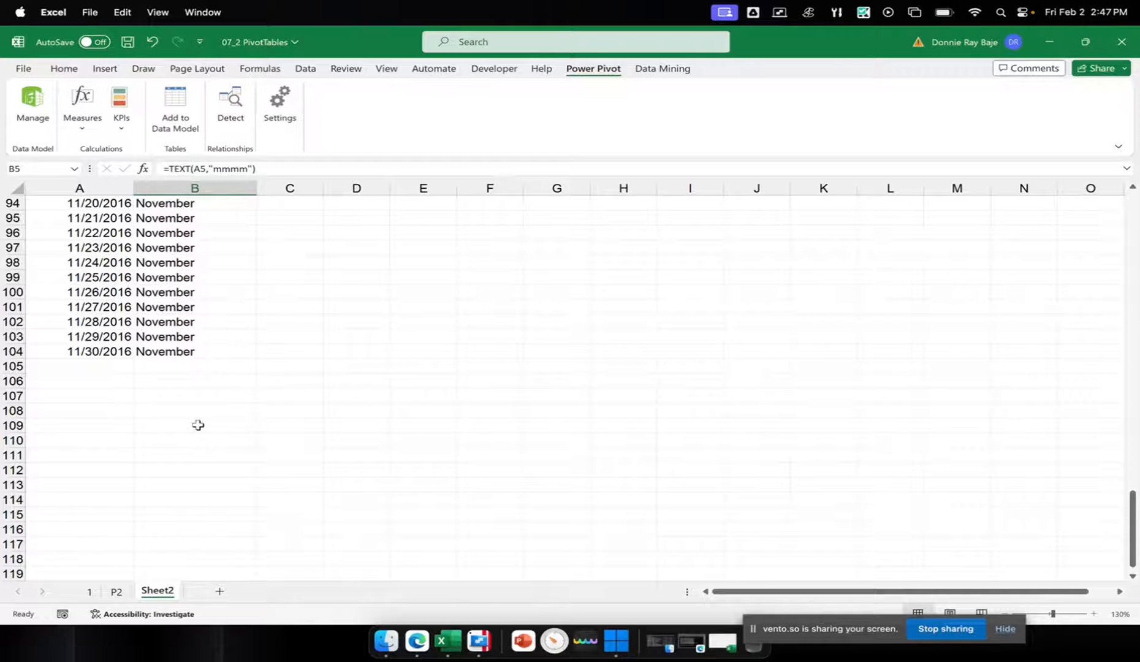
pyautogui.scroll(20, 198, 425)
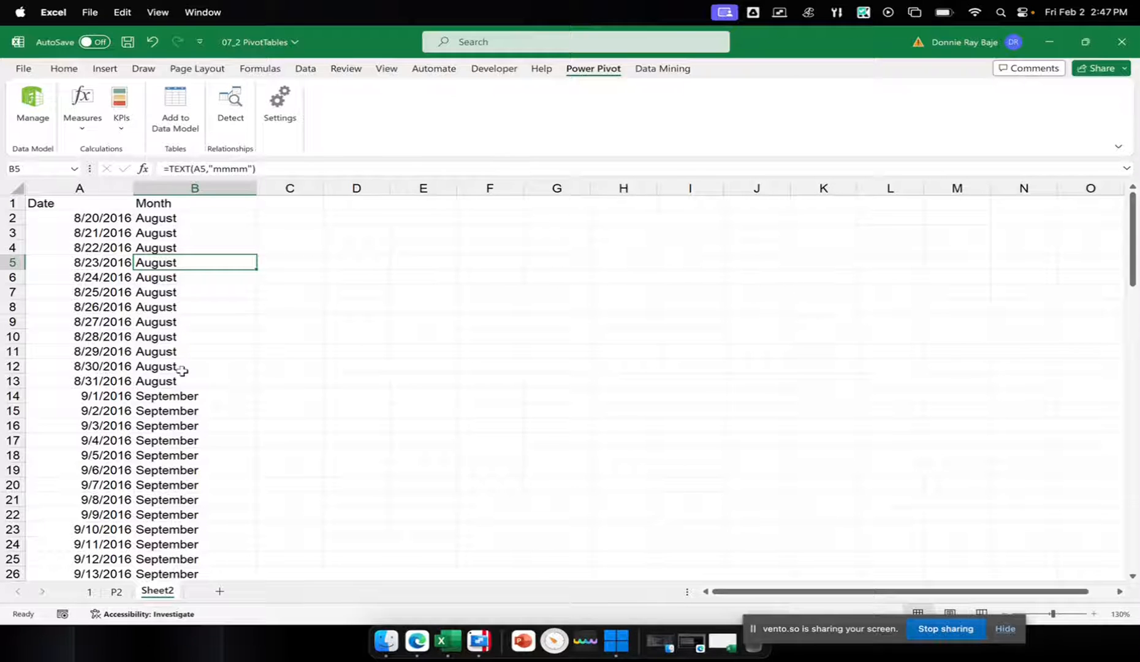
pyautogui.click(90, 592)
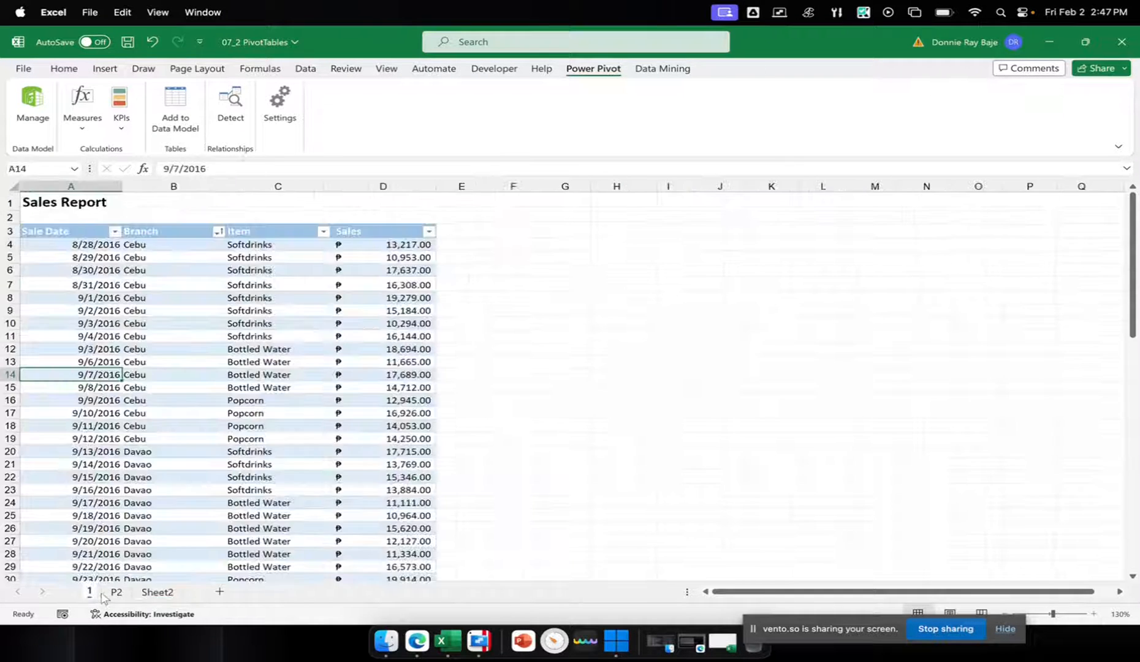
pyautogui.click(114, 593)
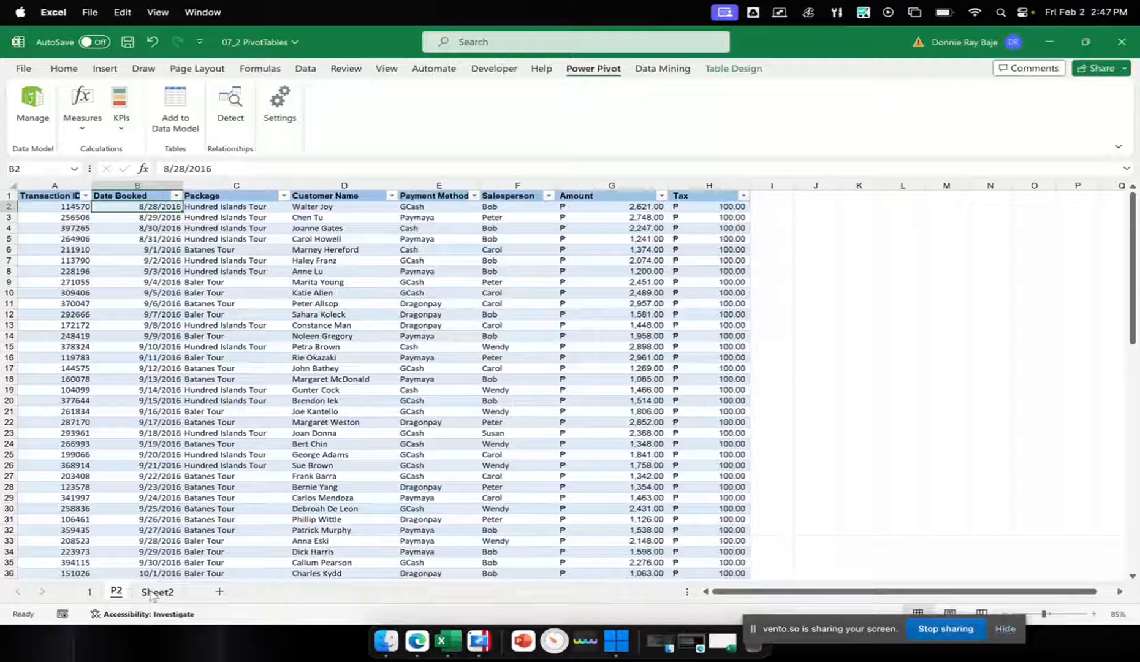
pyautogui.click(155, 592)
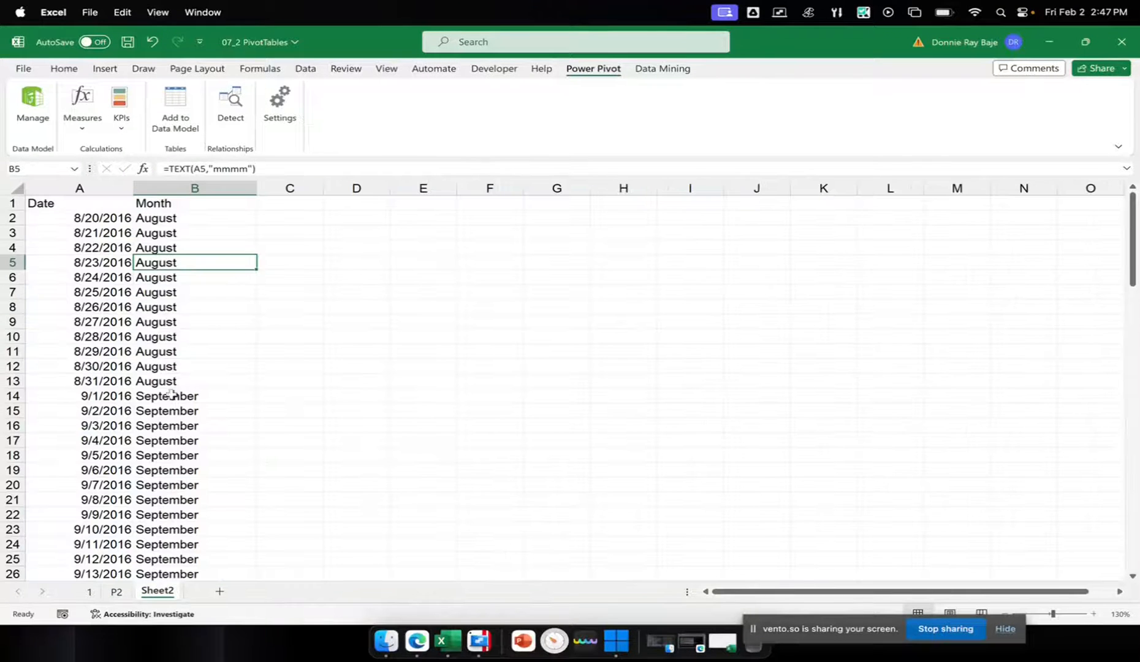
# Convert the Date and Month range A1:B104 on Sheet2 into a table with headers
pyautogui.click(116, 288)
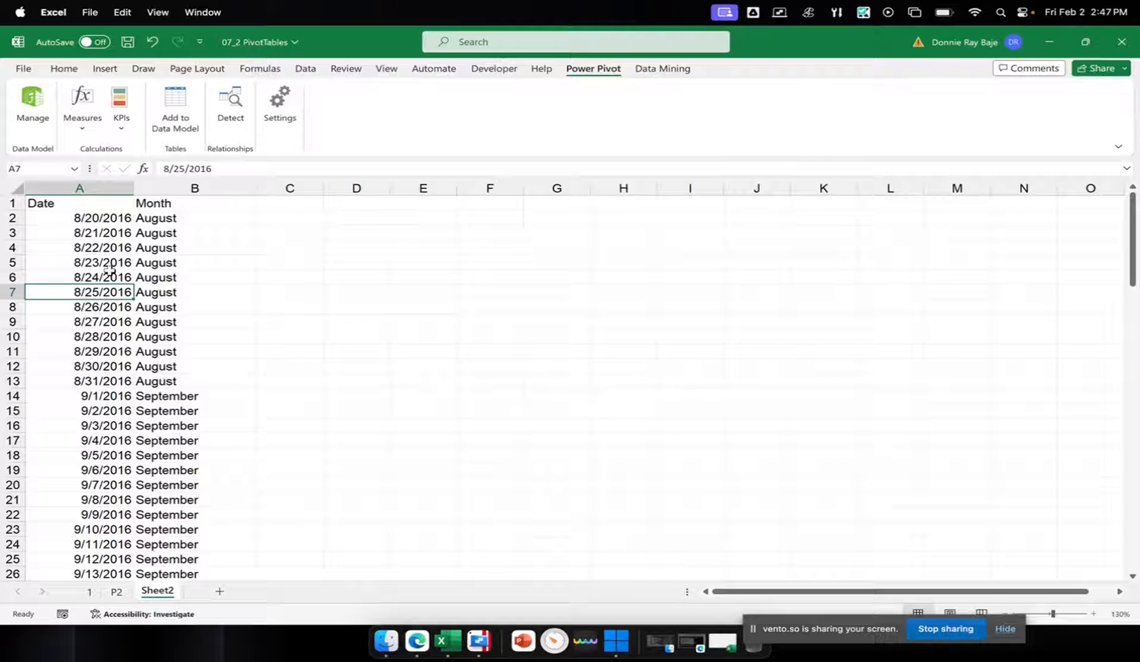
pyautogui.hotkey('ctrl', 't')
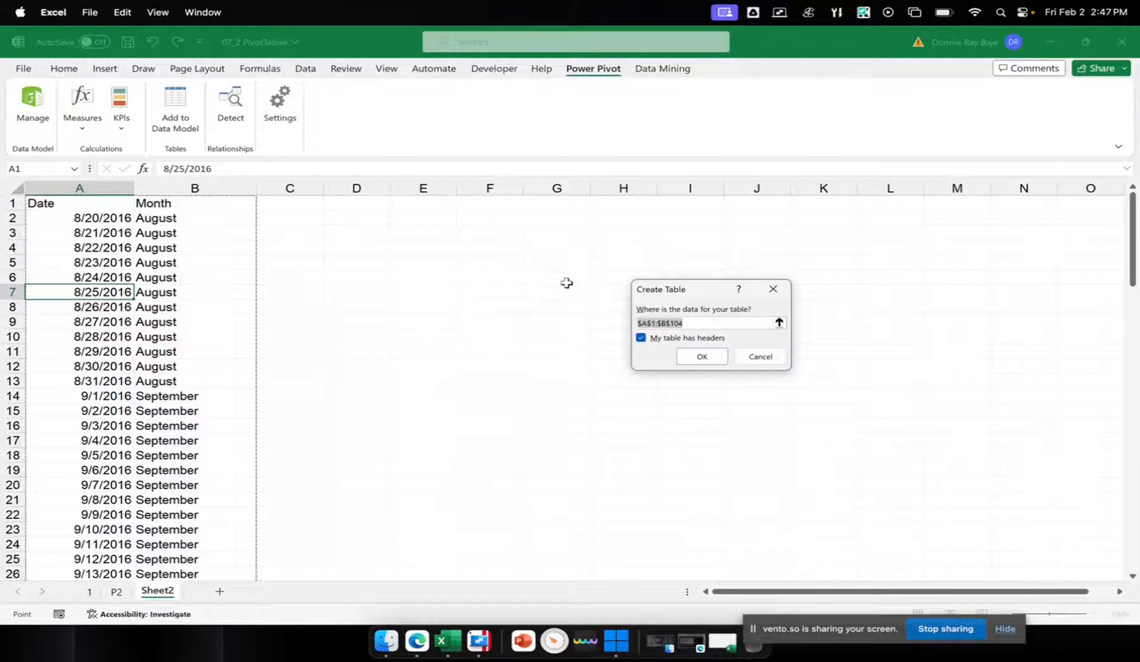
pyautogui.moveTo(708, 294); pyautogui.dragTo(423, 240)
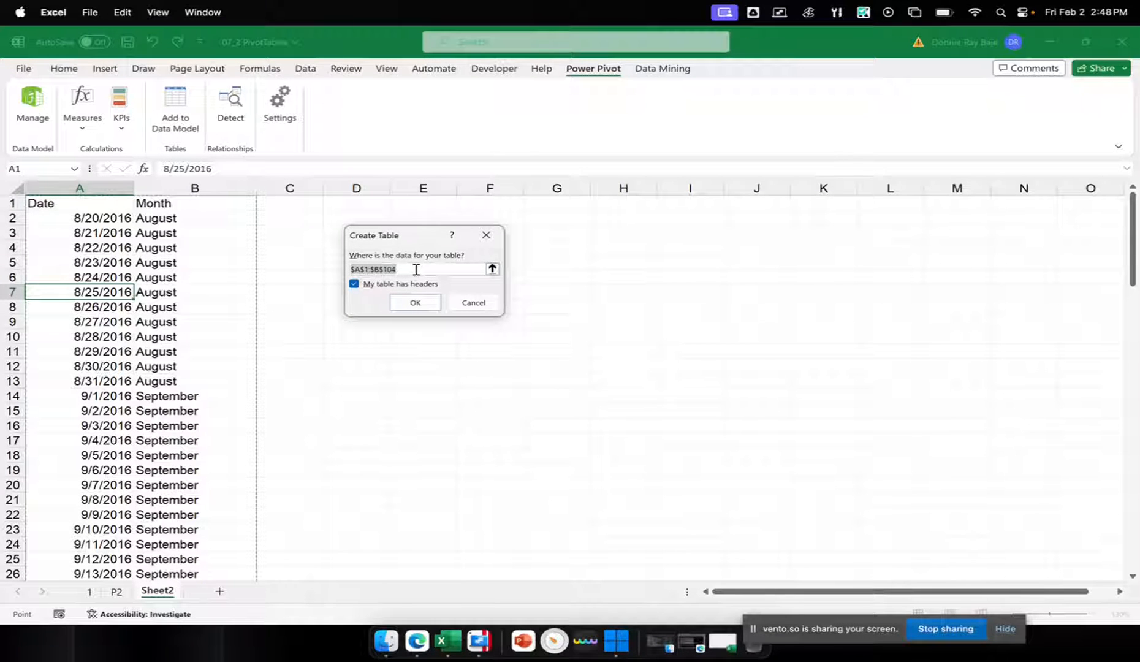
pyautogui.click(415, 304)
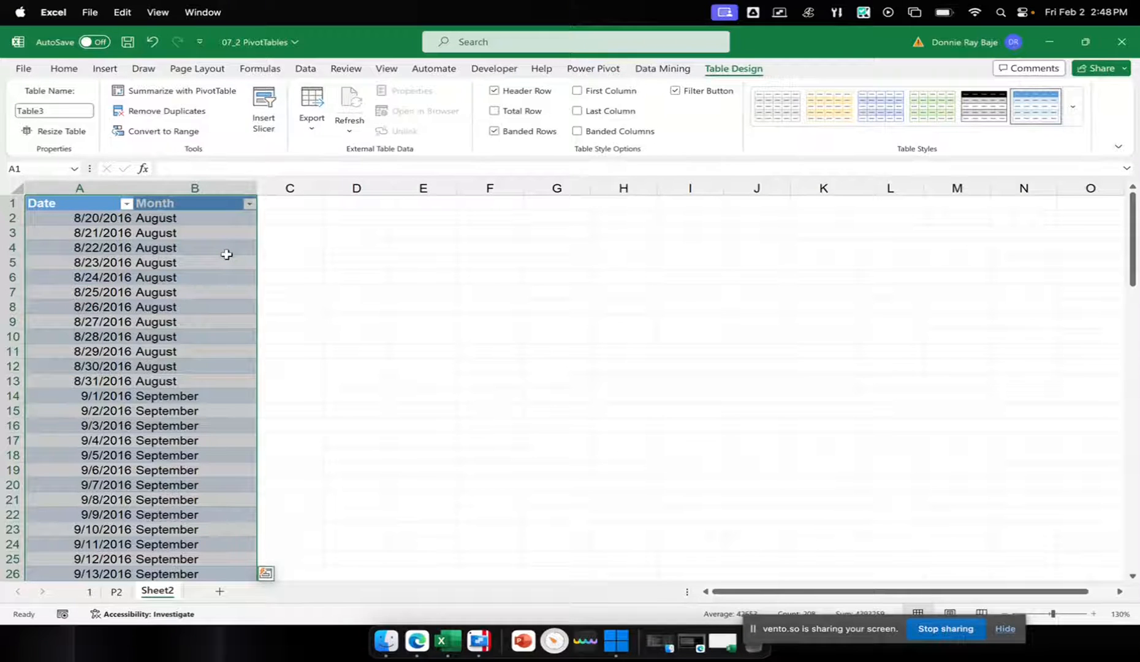
# Add the new Date and Month table to the Power Pivot data model
pyautogui.click(226, 255)
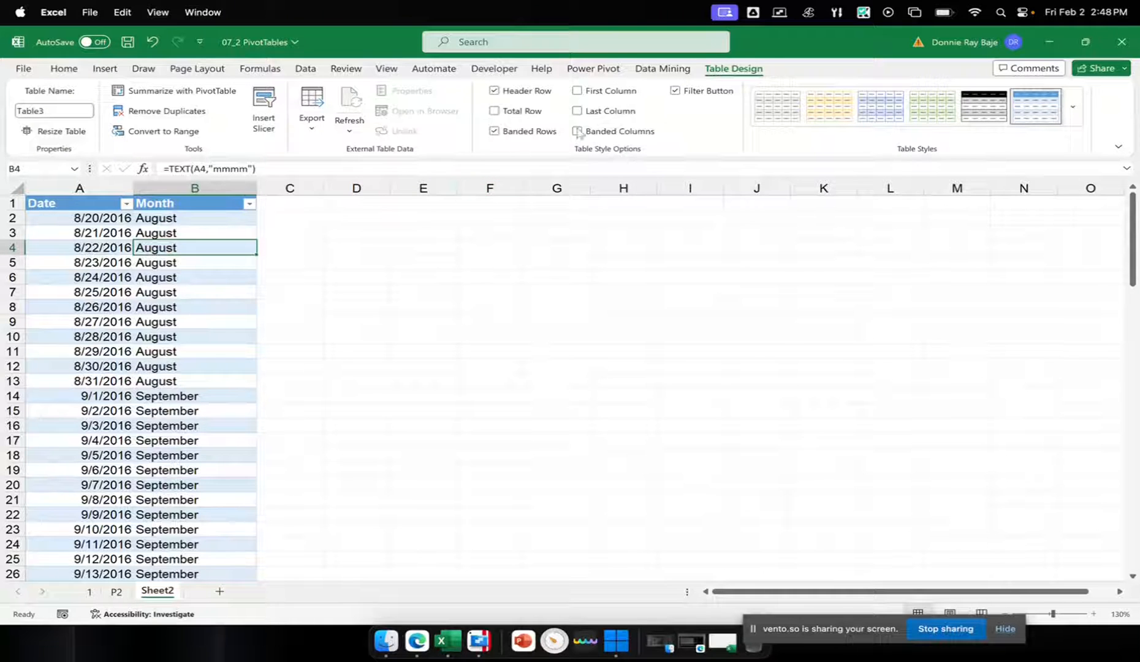
pyautogui.click(593, 69)
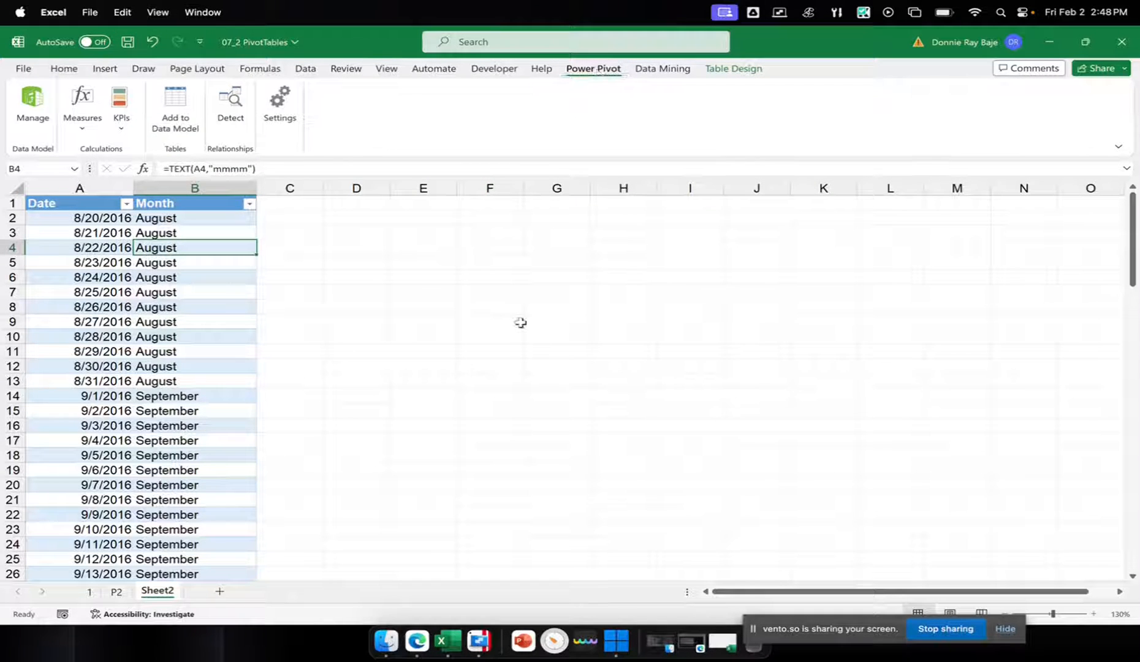
pyautogui.click(168, 119)
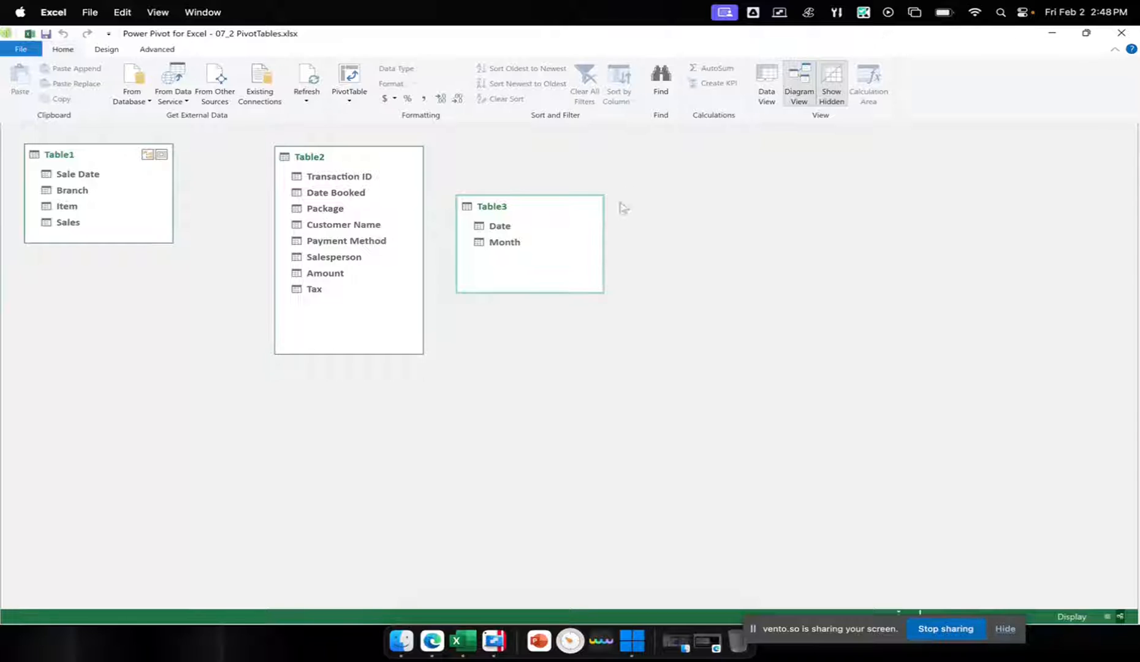
# Arrange the diagram in a triangle with Table3 above, Table1 below it to the left, and Table2 below it to the right
pyautogui.moveTo(545, 206); pyautogui.dragTo(168, 249)
pyautogui.moveTo(323, 158); pyautogui.dragTo(666, 173)
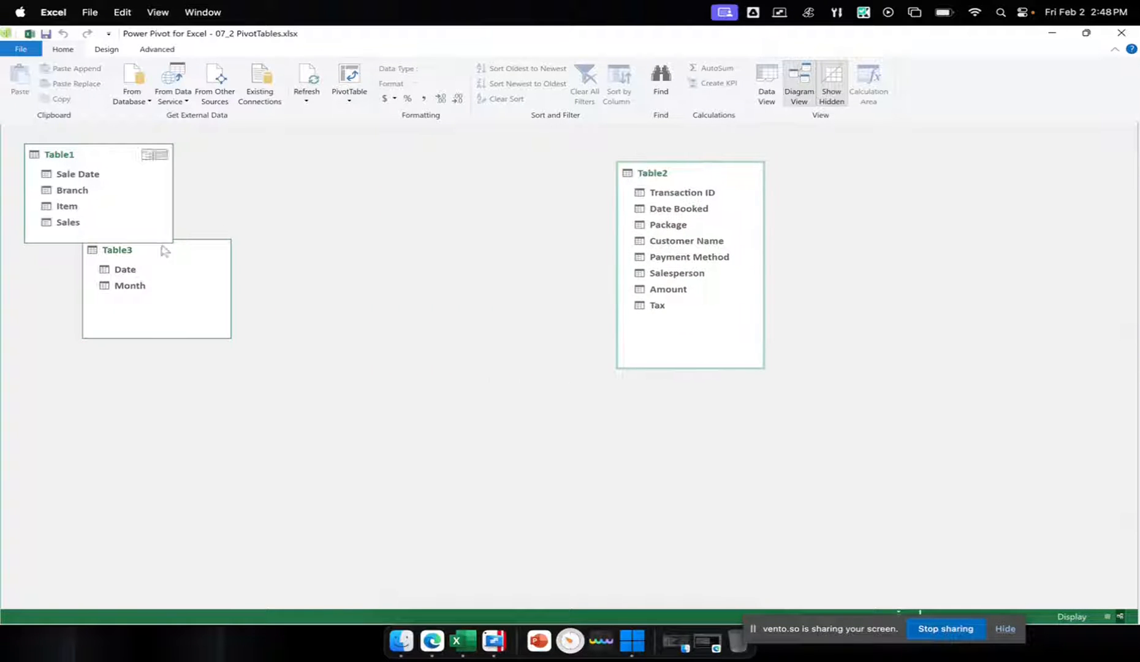
pyautogui.click(177, 263)
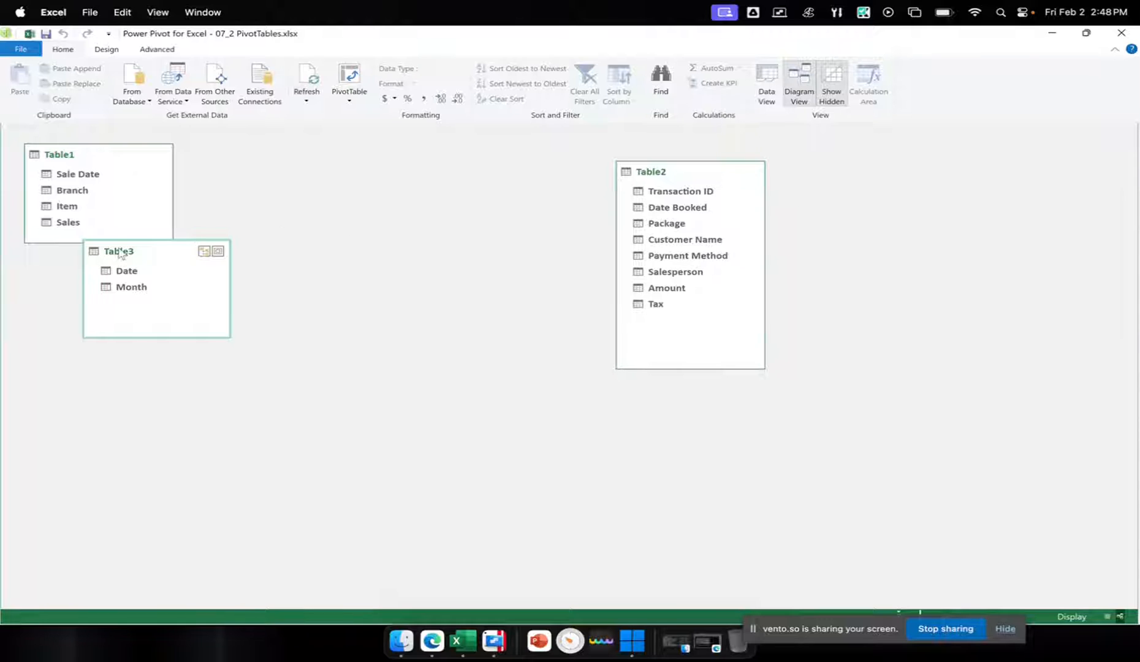
pyautogui.moveTo(119, 254); pyautogui.dragTo(364, 162)
pyautogui.moveTo(111, 156); pyautogui.dragTo(170, 328)
pyautogui.moveTo(704, 174); pyautogui.dragTo(591, 303)
pyautogui.moveTo(122, 325); pyautogui.dragTo(160, 292)
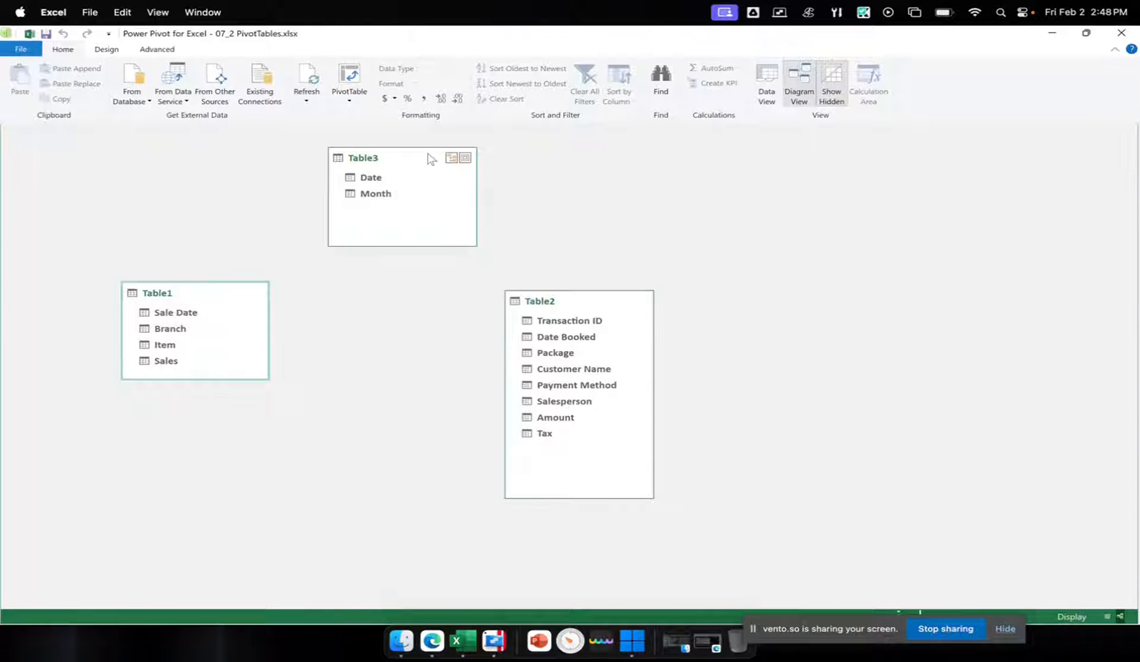
pyautogui.moveTo(431, 159); pyautogui.dragTo(417, 156)
pyautogui.moveTo(562, 306); pyautogui.dragTo(564, 297)
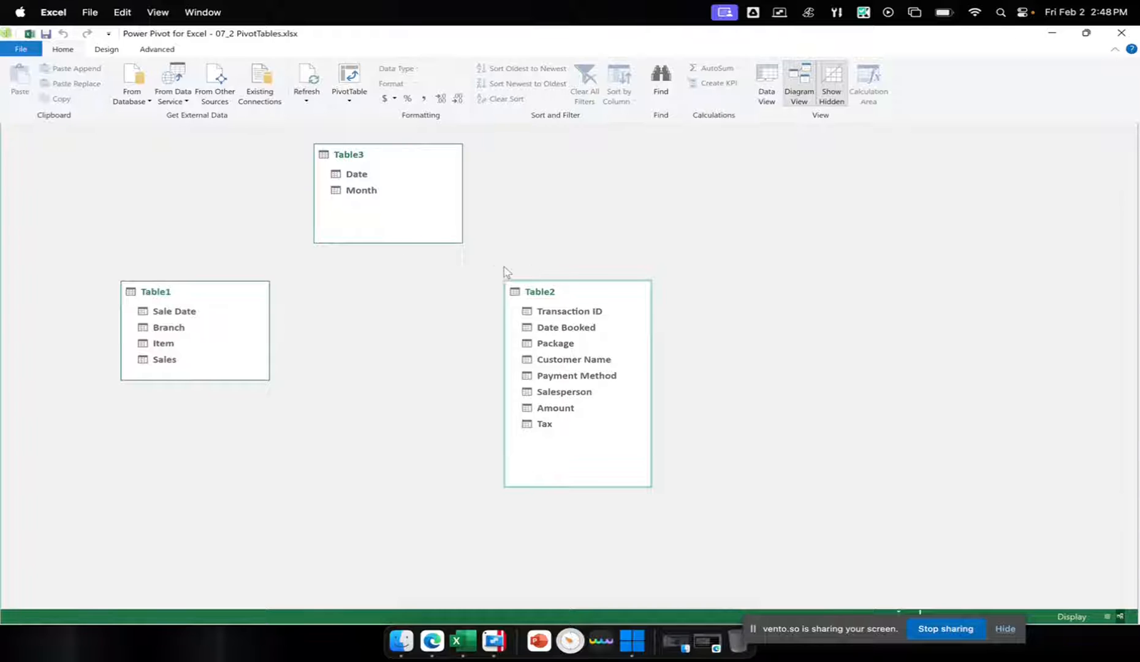
pyautogui.moveTo(257, 294)
pyautogui.moveTo(186, 287); pyautogui.dragTo(188, 264)
pyautogui.moveTo(577, 290); pyautogui.dragTo(582, 277)
pyautogui.moveTo(386, 151); pyautogui.dragTo(398, 158)
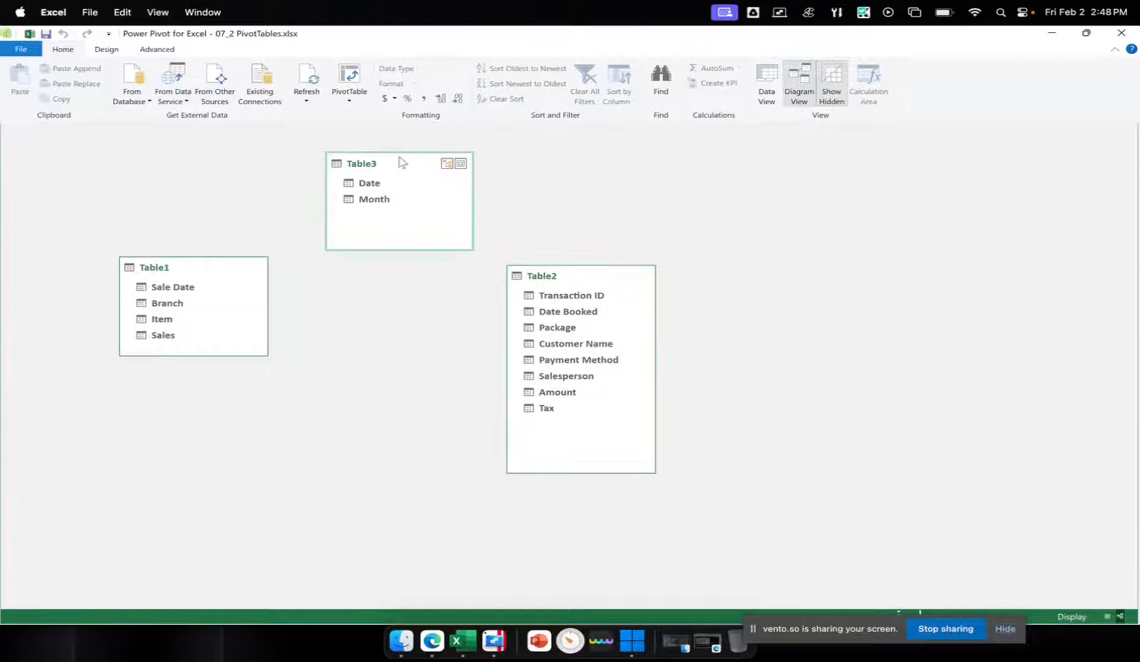
# Try to create a relationship from Table3's Date field to Table1's Sale Date field, then dismiss the resulting dialog
pyautogui.click(373, 185)
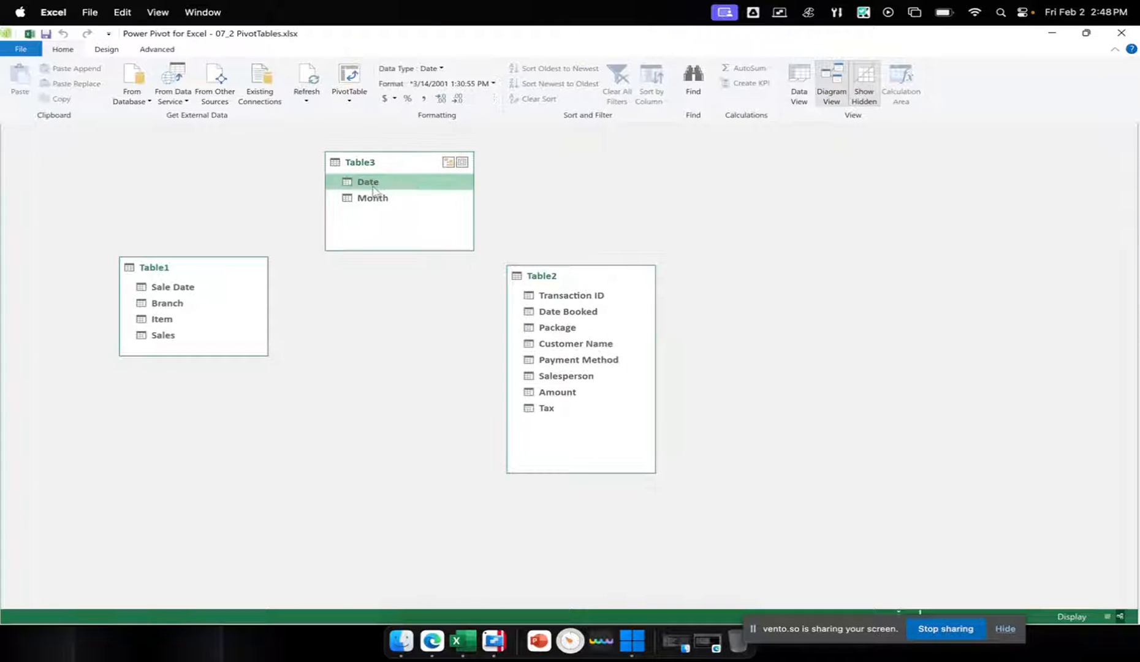
pyautogui.moveTo(375, 187)
pyautogui.mouseDown()
pyautogui.moveTo(308, 186)
pyautogui.moveTo(199, 261)
pyautogui.moveTo(186, 297)
pyautogui.moveTo(370, 202)
pyautogui.mouseUp()
pyautogui.moveTo(385, 184); pyautogui.dragTo(173, 290)
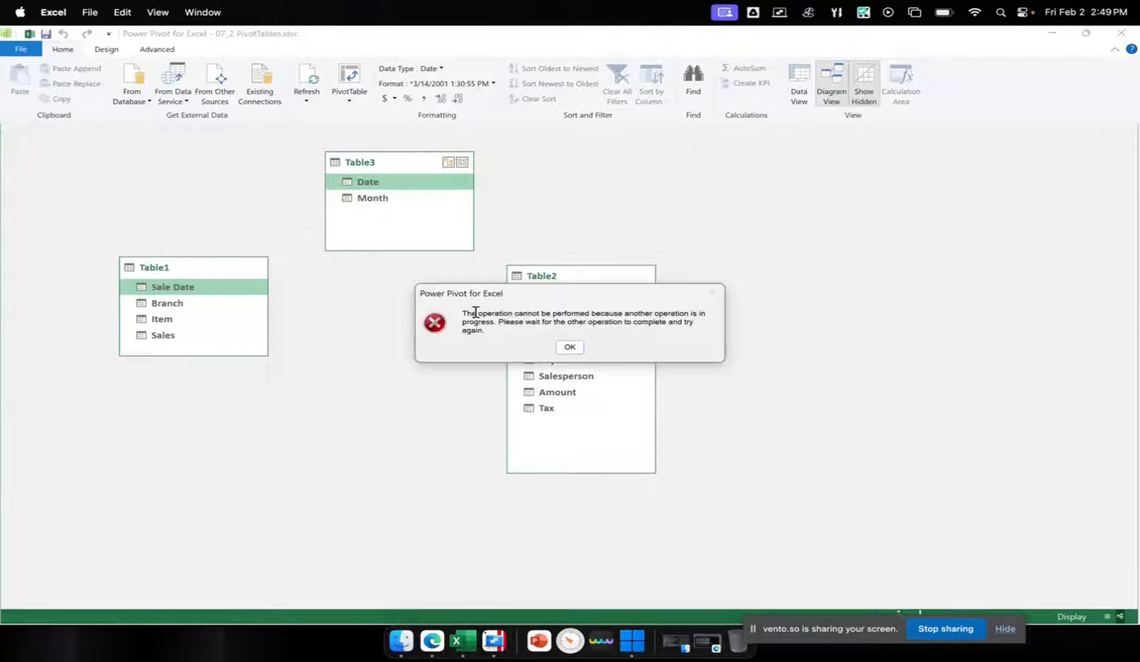
pyautogui.click(569, 347)
# Resize and re-maximize the Power Pivot window, then switch to the data view and back to the diagram view
pyautogui.click(382, 198)
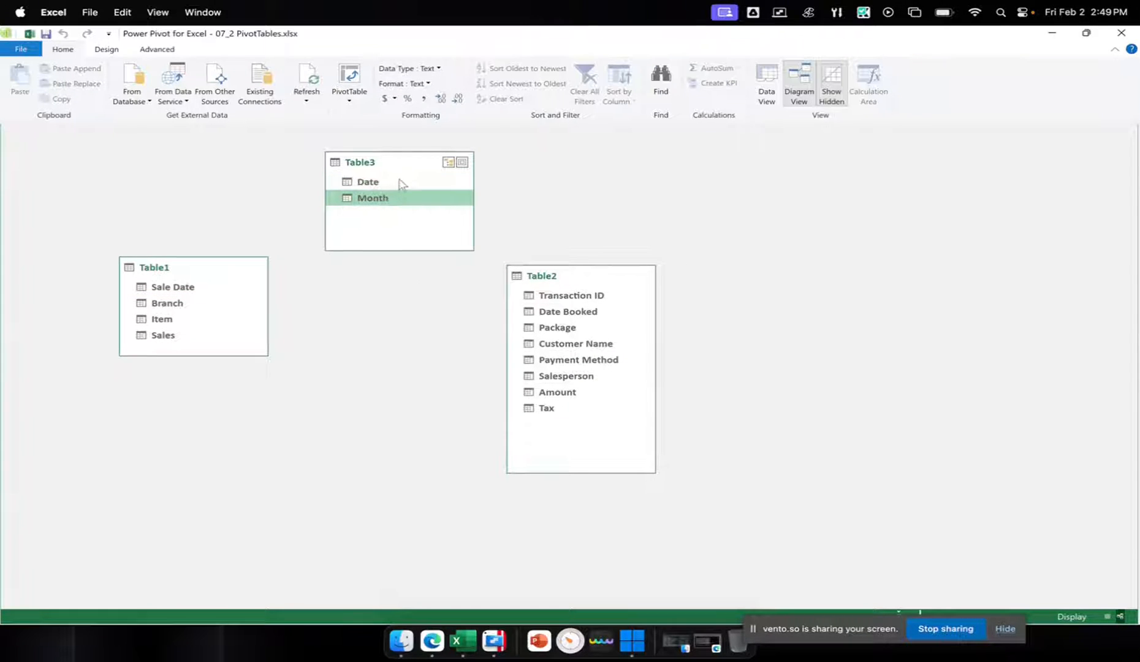
pyautogui.click(1085, 33)
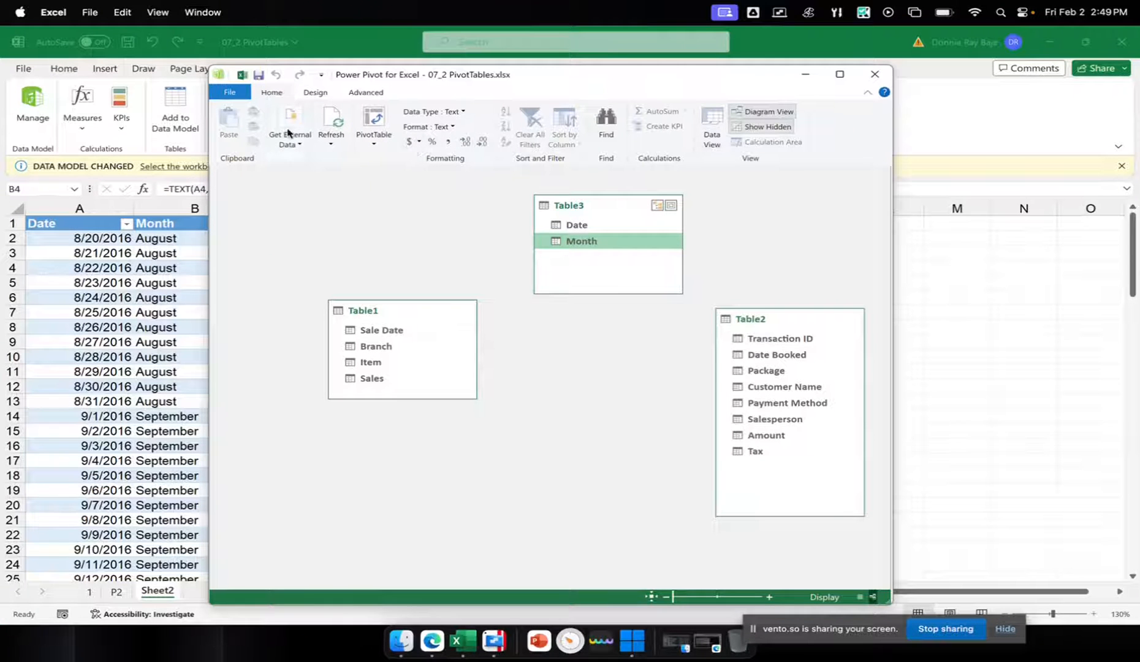
pyautogui.click(839, 74)
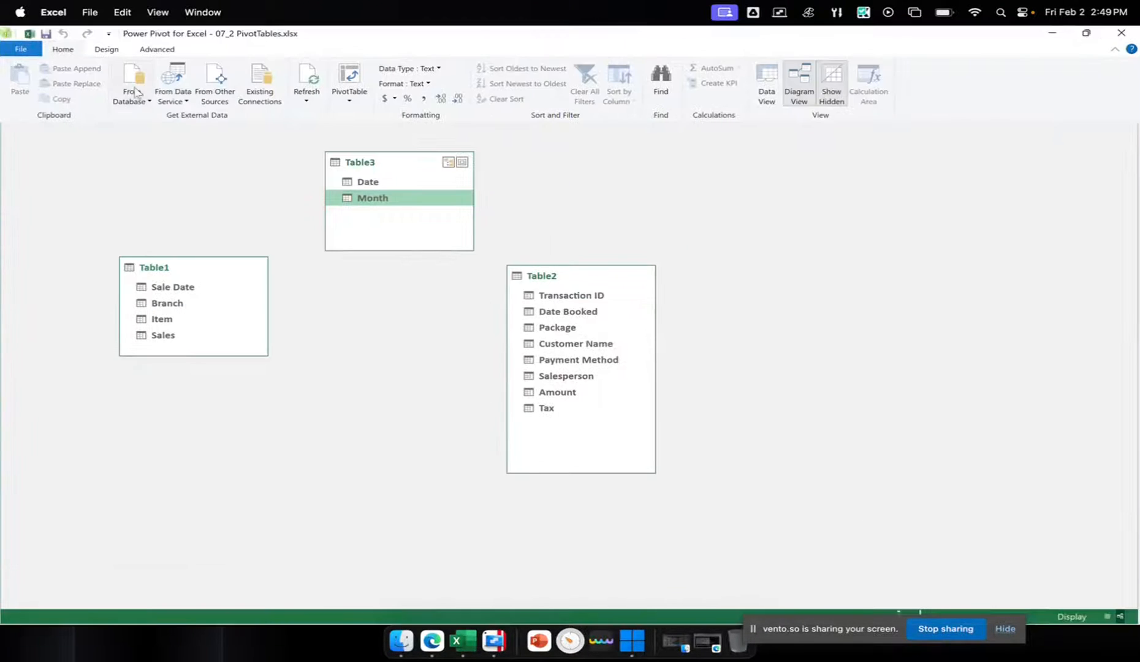
pyautogui.click(763, 89)
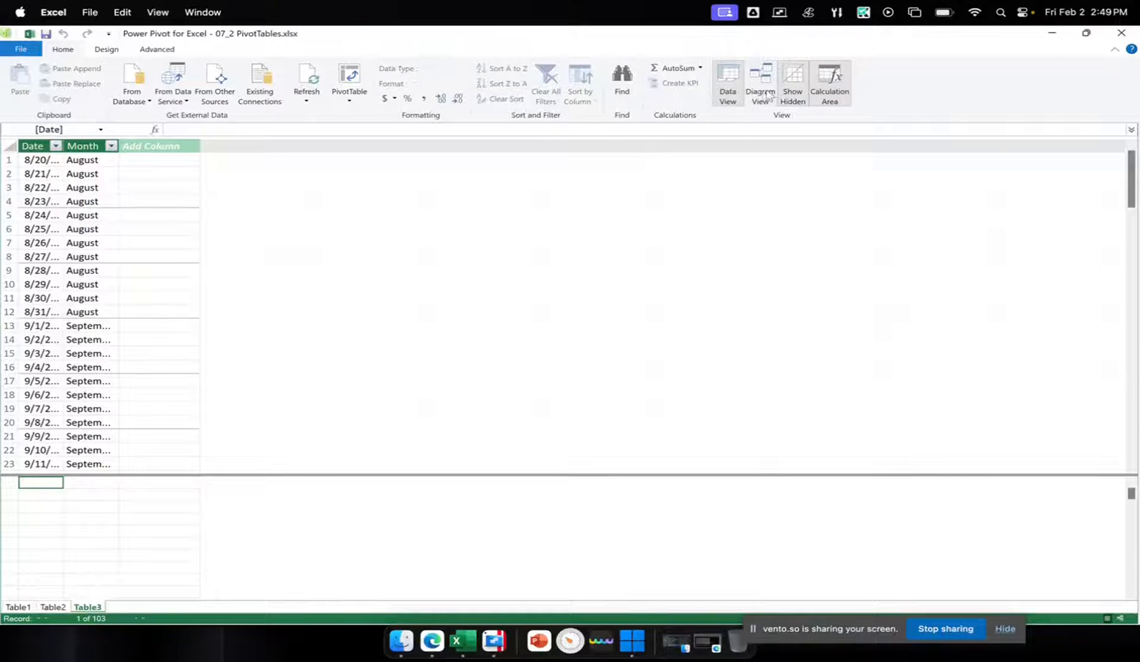
pyautogui.click(762, 95)
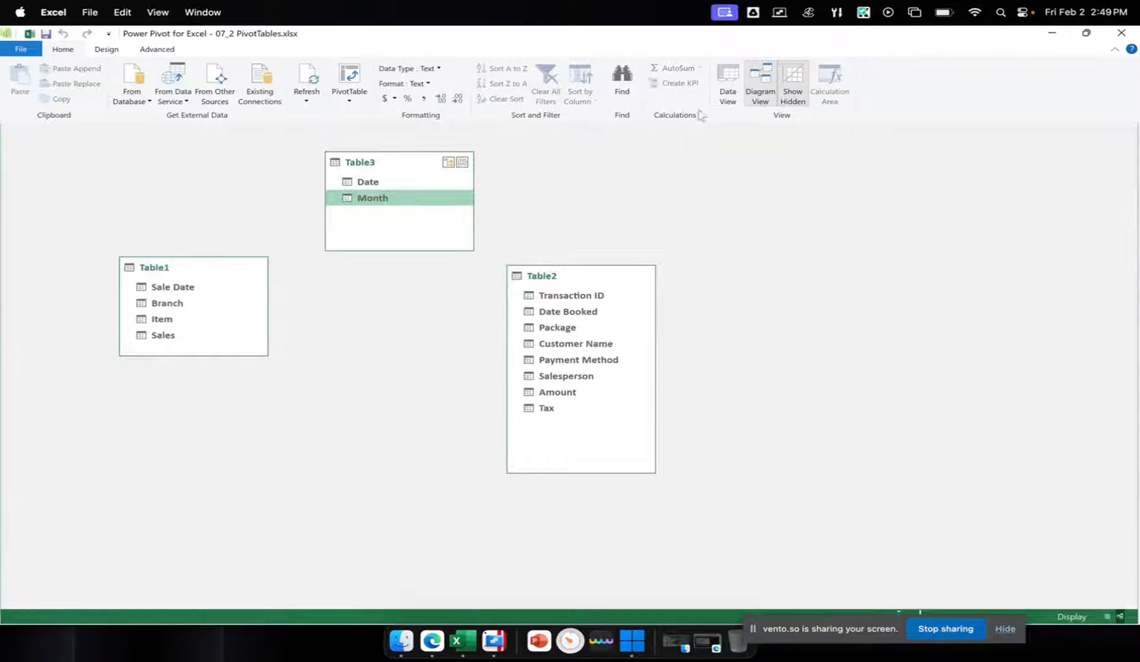
# Relate Table3's Date field to Table1's Sale Date field, move Table1 slightly lower, and highlight the relationship's linked fields
pyautogui.click(368, 182)
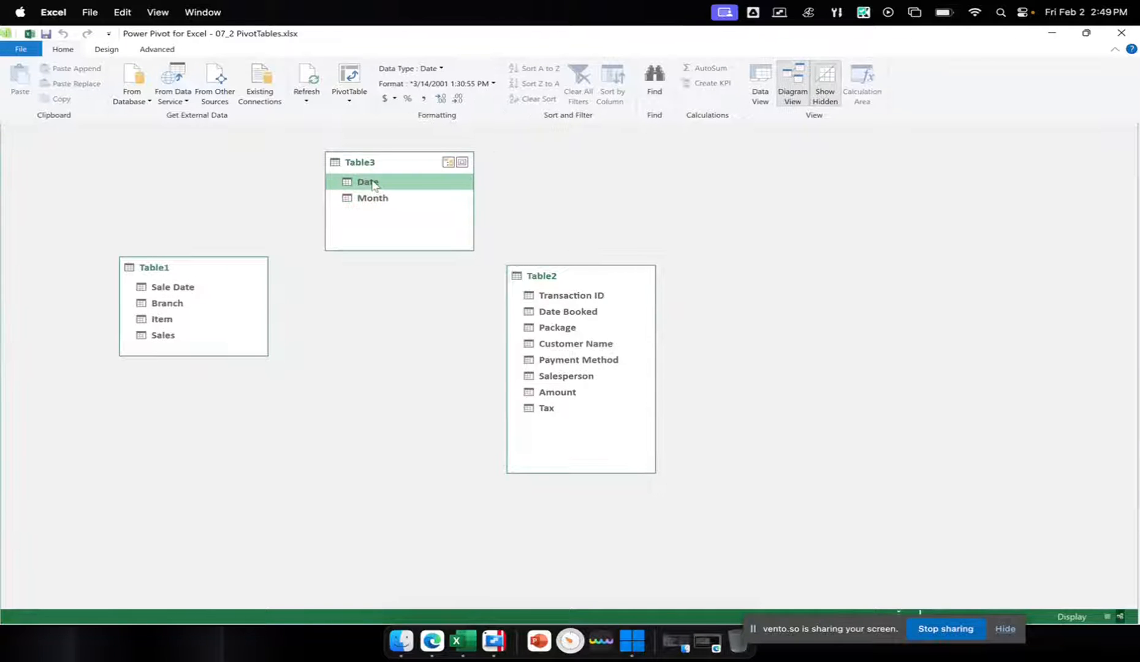
pyautogui.moveTo(367, 182); pyautogui.dragTo(178, 286)
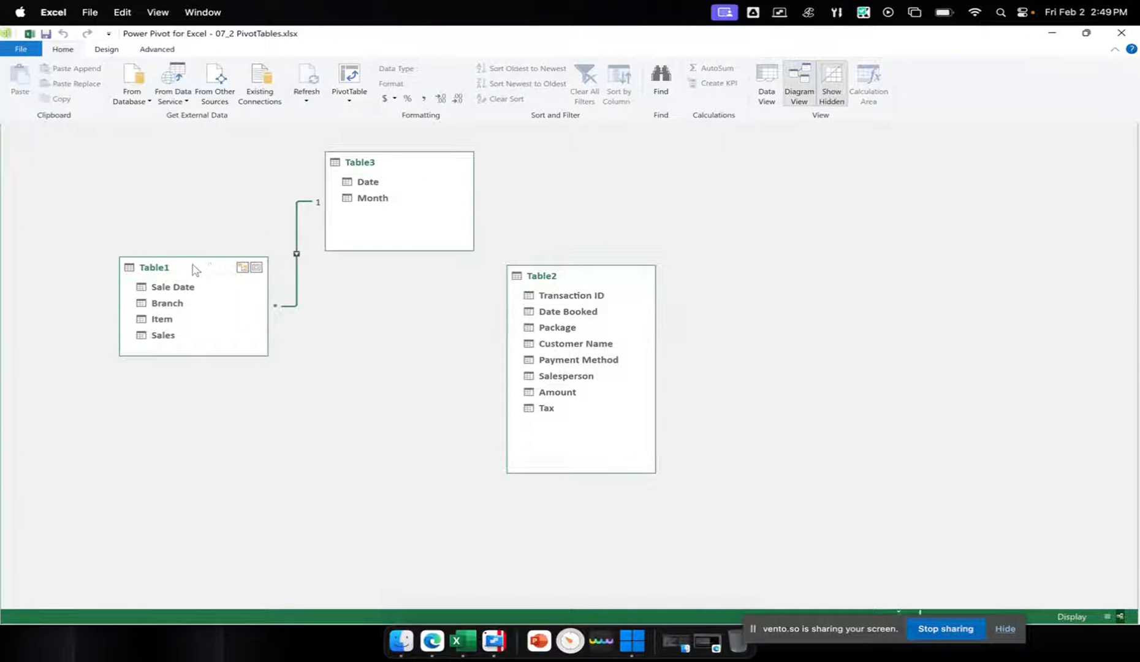
pyautogui.moveTo(193, 264); pyautogui.dragTo(172, 308)
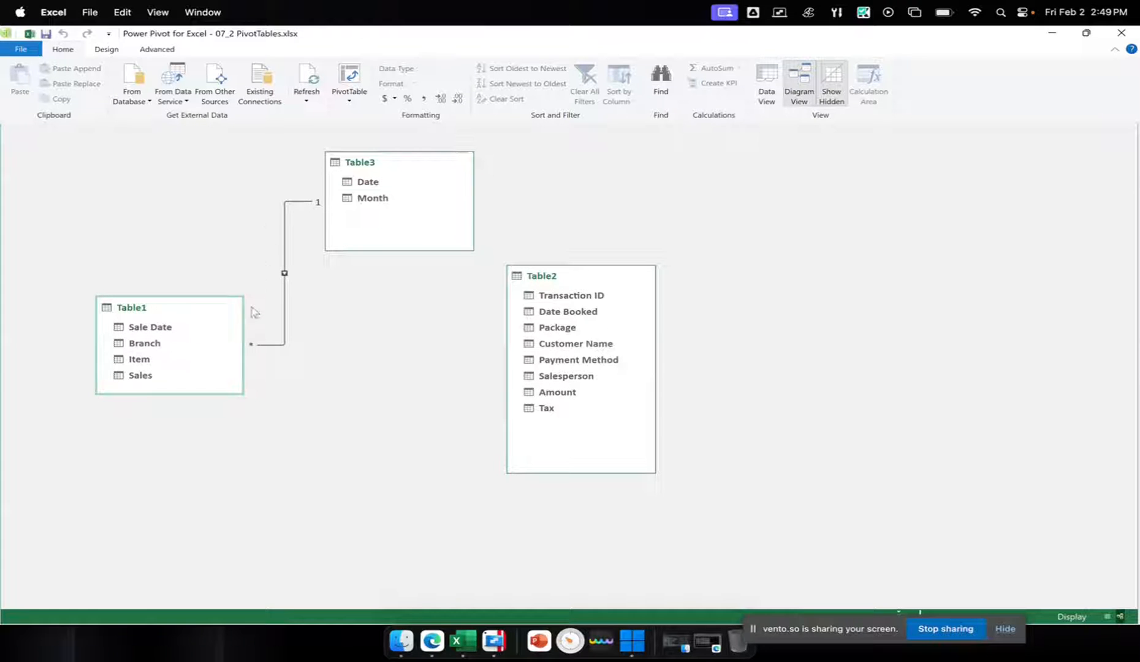
pyautogui.click(285, 248)
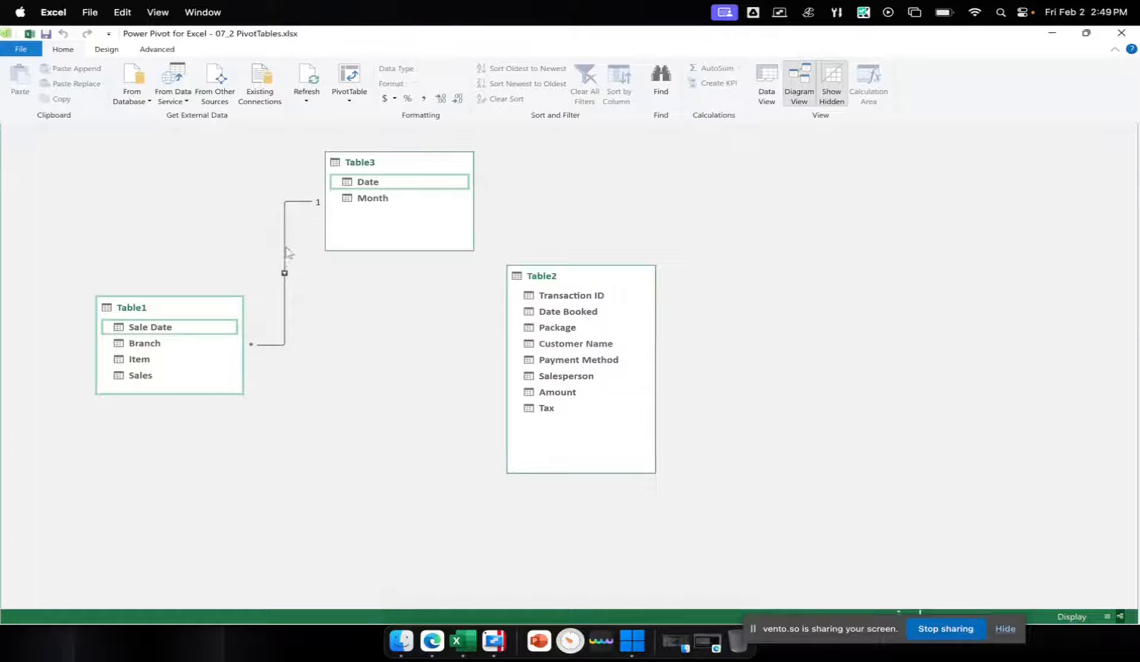
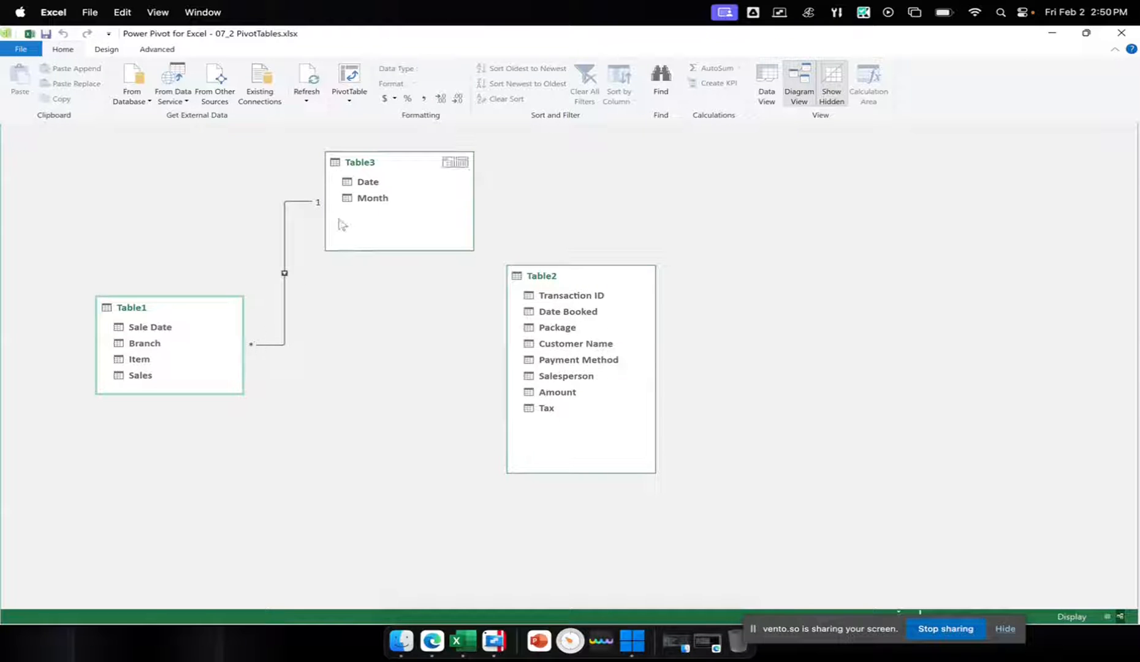
# Shift Table2 slightly farther from Table3 and relate Table3's Date field to Table2's Date Booked field
pyautogui.moveTo(383, 163)
pyautogui.mouseDown()
pyautogui.moveTo(395, 164)
pyautogui.moveTo(383, 169)
pyautogui.mouseUp()
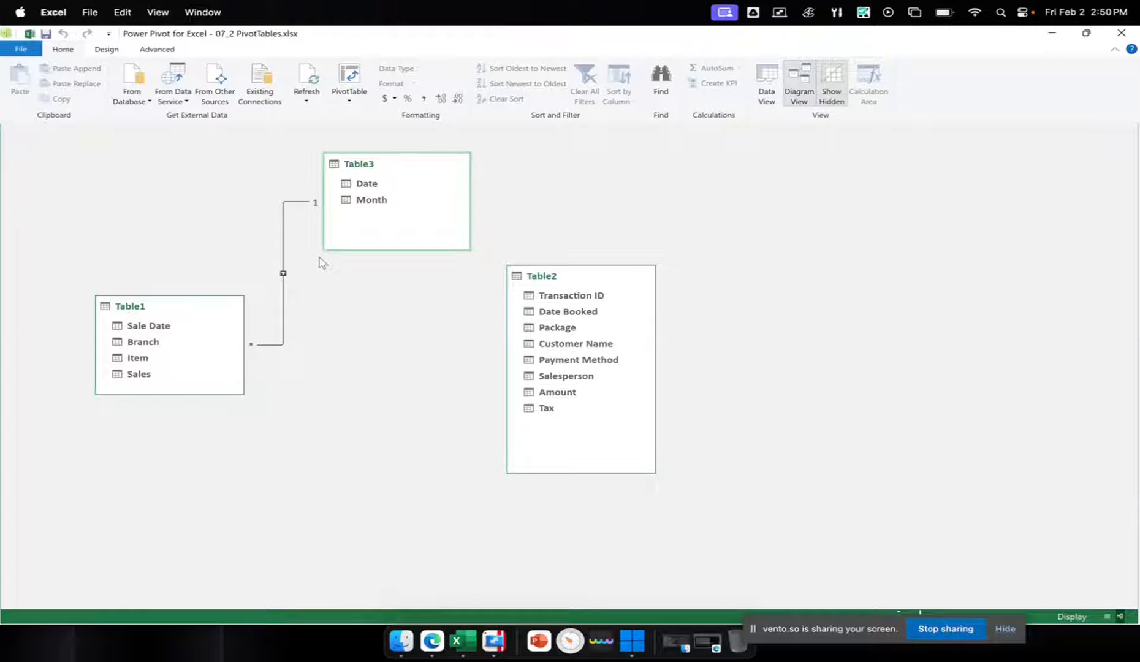
pyautogui.moveTo(555, 277); pyautogui.dragTo(588, 272)
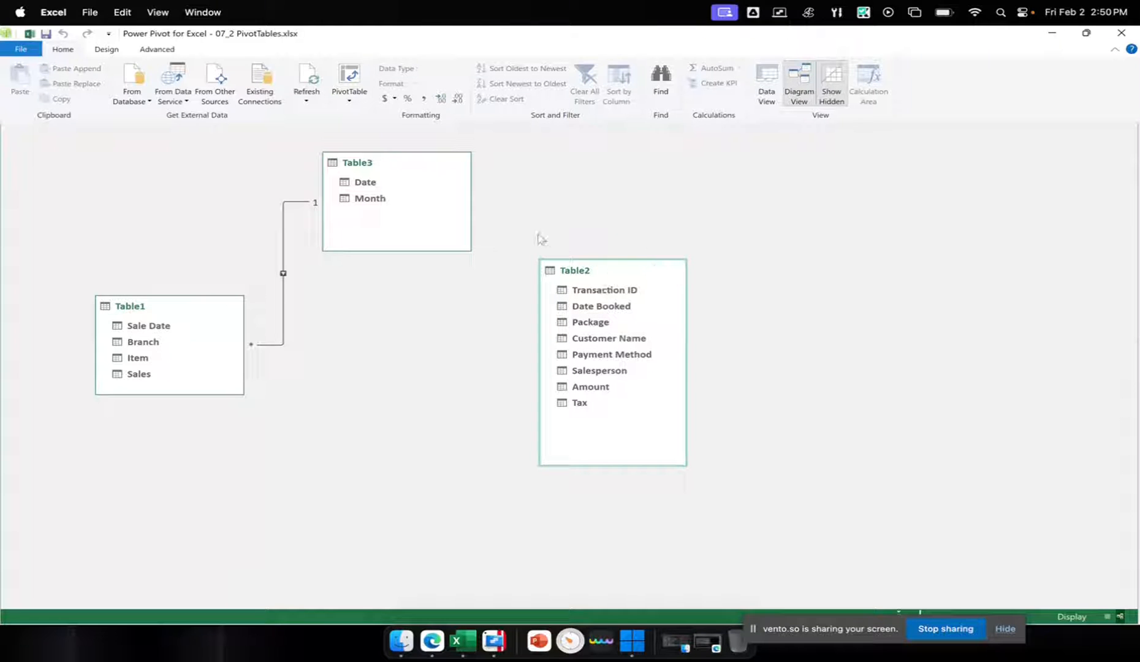
pyautogui.click(366, 184)
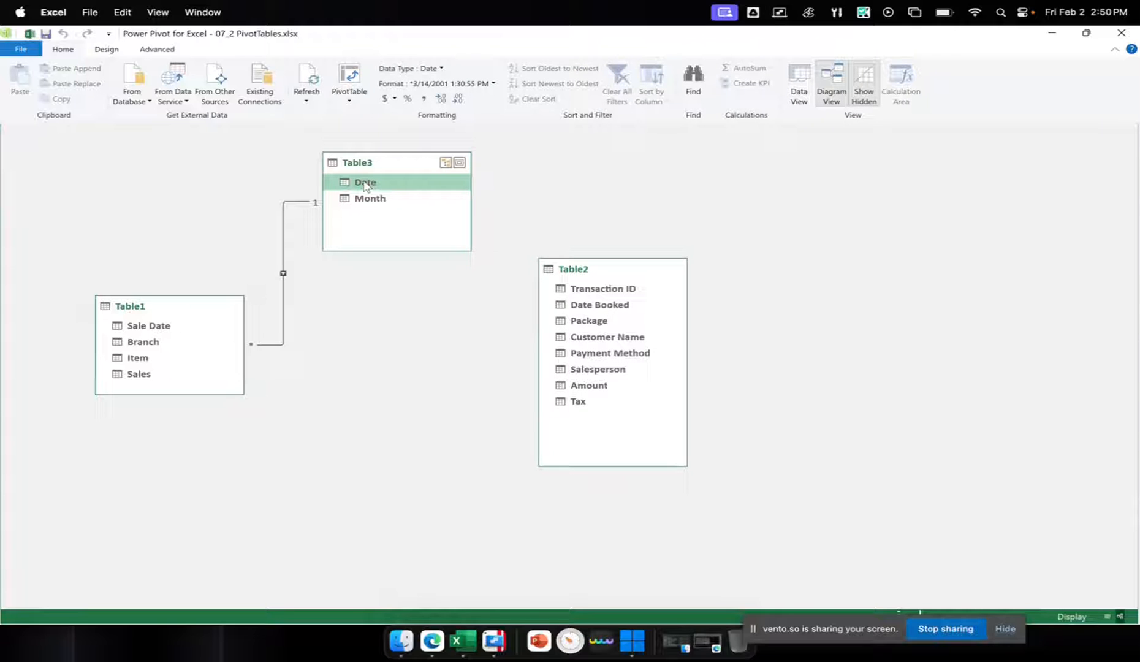
pyautogui.moveTo(366, 184); pyautogui.dragTo(622, 291)
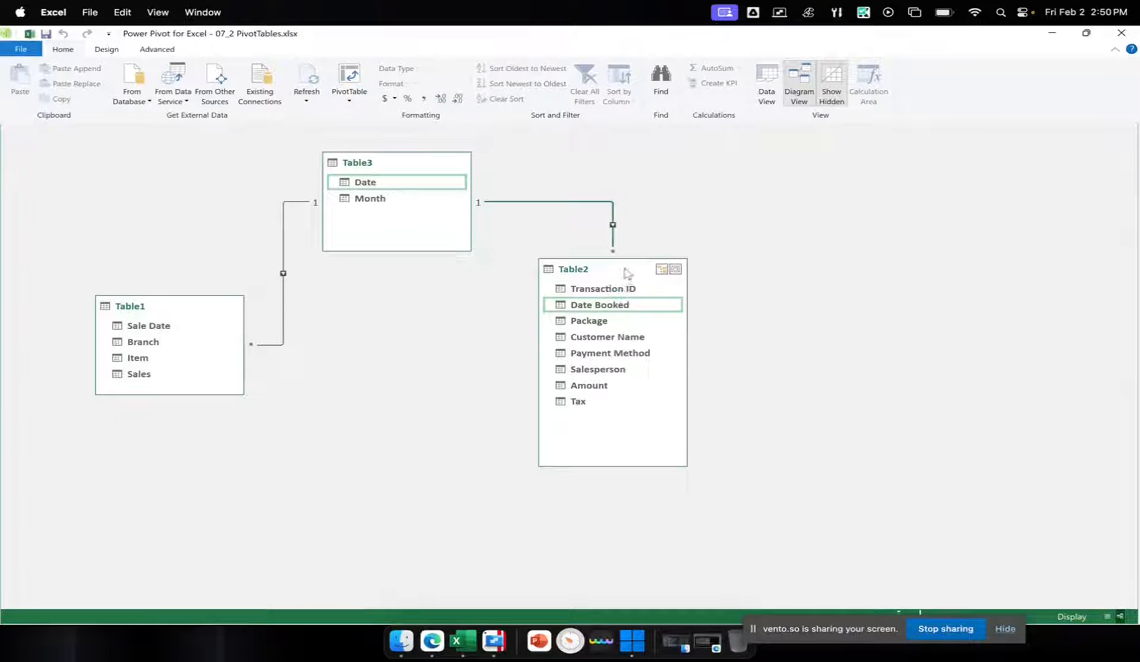
# Move Table2 lower in the diagram so it sits well below and to the right of Table3
pyautogui.moveTo(623, 270); pyautogui.dragTo(623, 351)
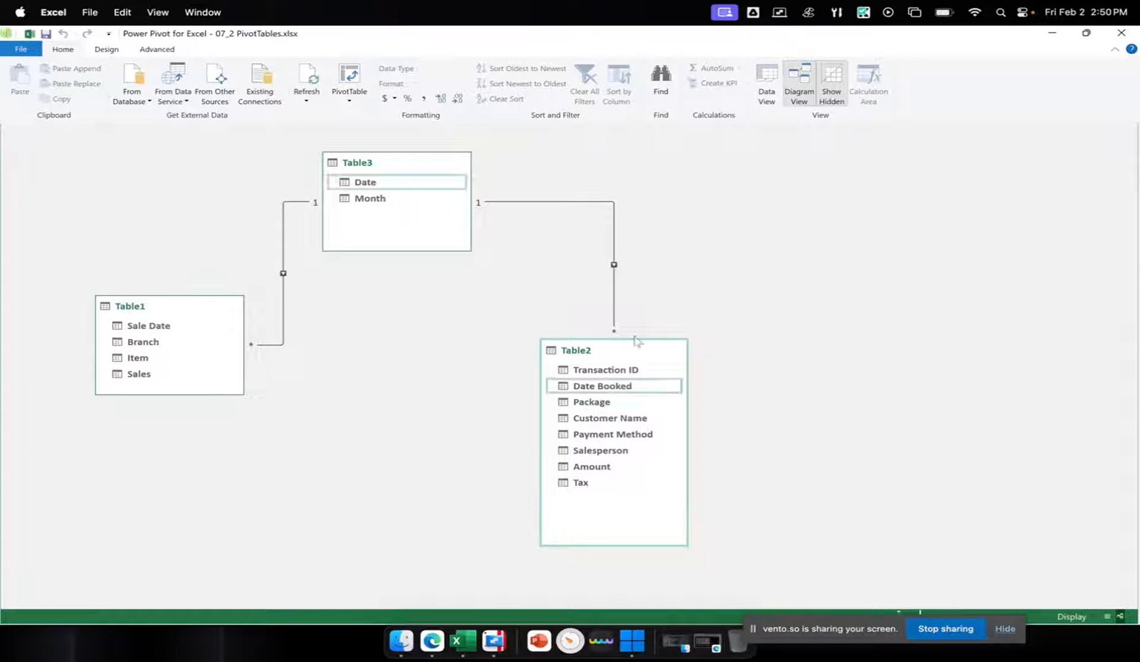
pyautogui.moveTo(637, 350); pyautogui.dragTo(638, 340)
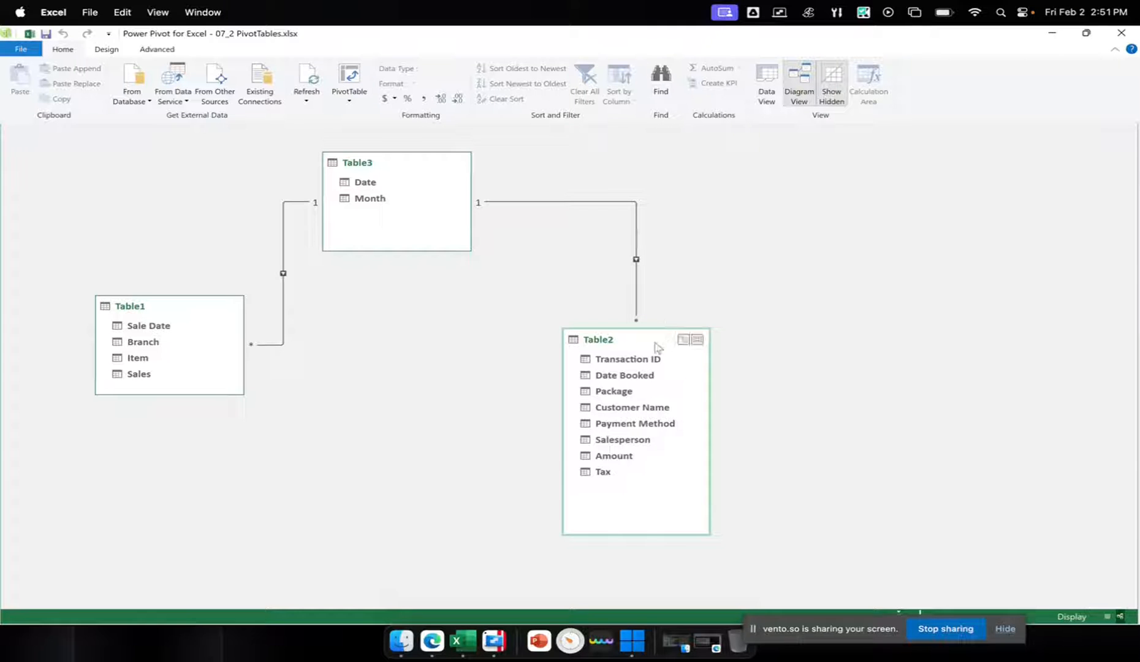
pyautogui.moveTo(634, 347)
pyautogui.mouseDown()
pyautogui.moveTo(645, 333)
pyautogui.moveTo(625, 341)
pyautogui.mouseUp()
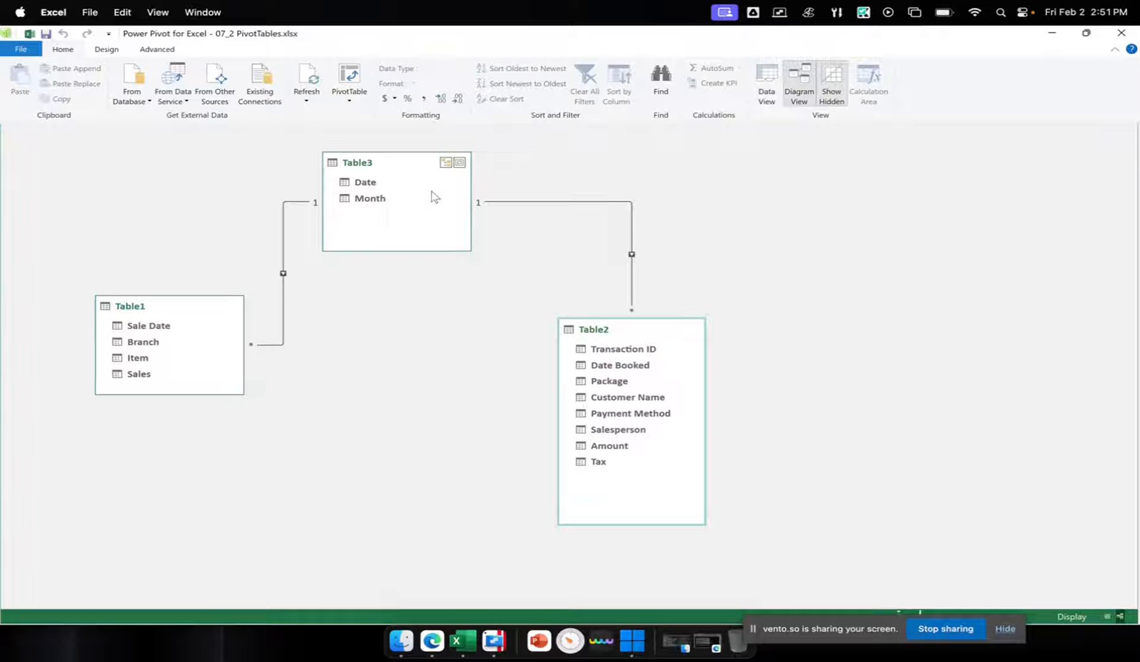
# Open the relationship between Table3 and Table2 for editing and move its dialog away from Table1
pyautogui.click(580, 202)
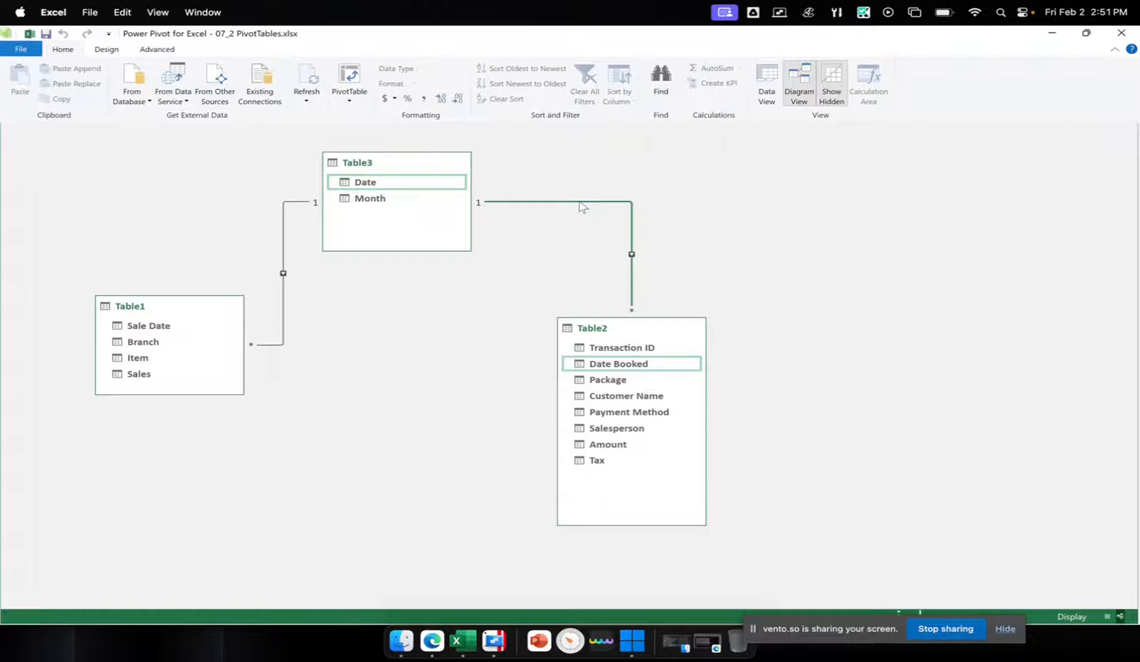
pyautogui.doubleClick(579, 203)
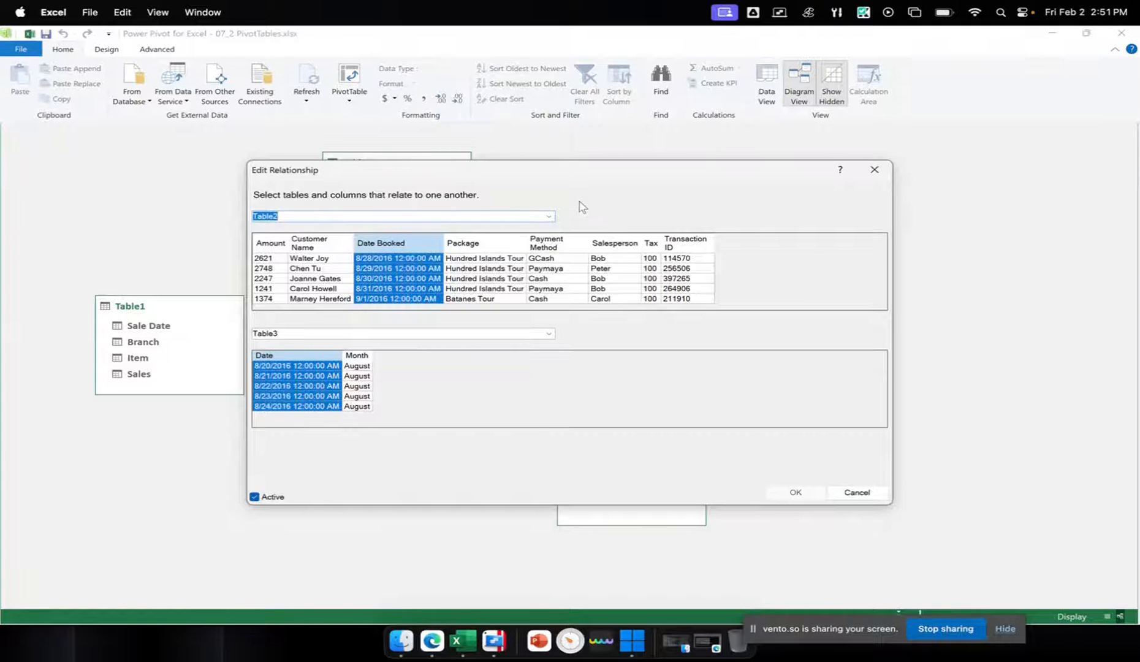
pyautogui.moveTo(522, 175); pyautogui.dragTo(606, 163)
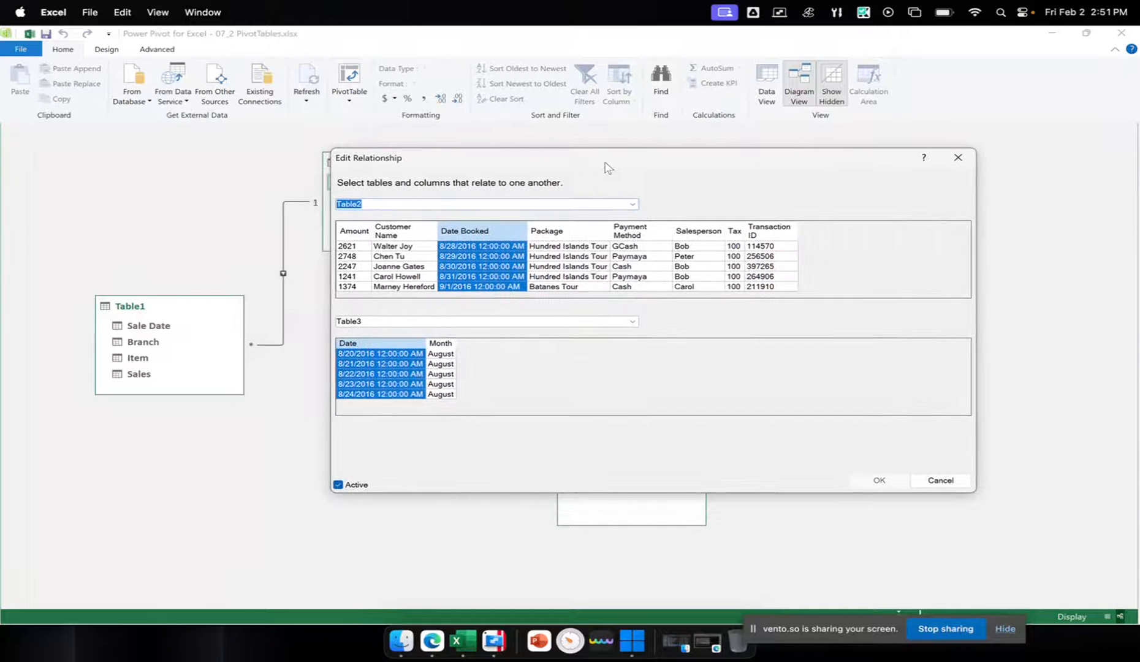
pyautogui.moveTo(516, 167); pyautogui.dragTo(688, 170)
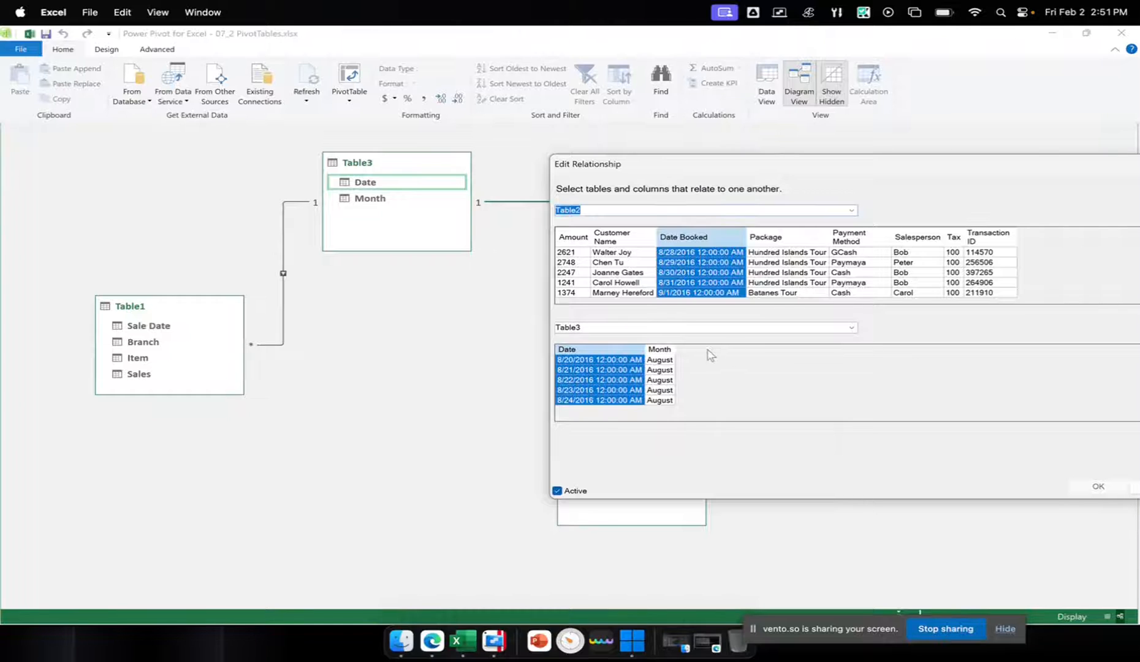
pyautogui.moveTo(866, 161); pyautogui.dragTo(773, 142)
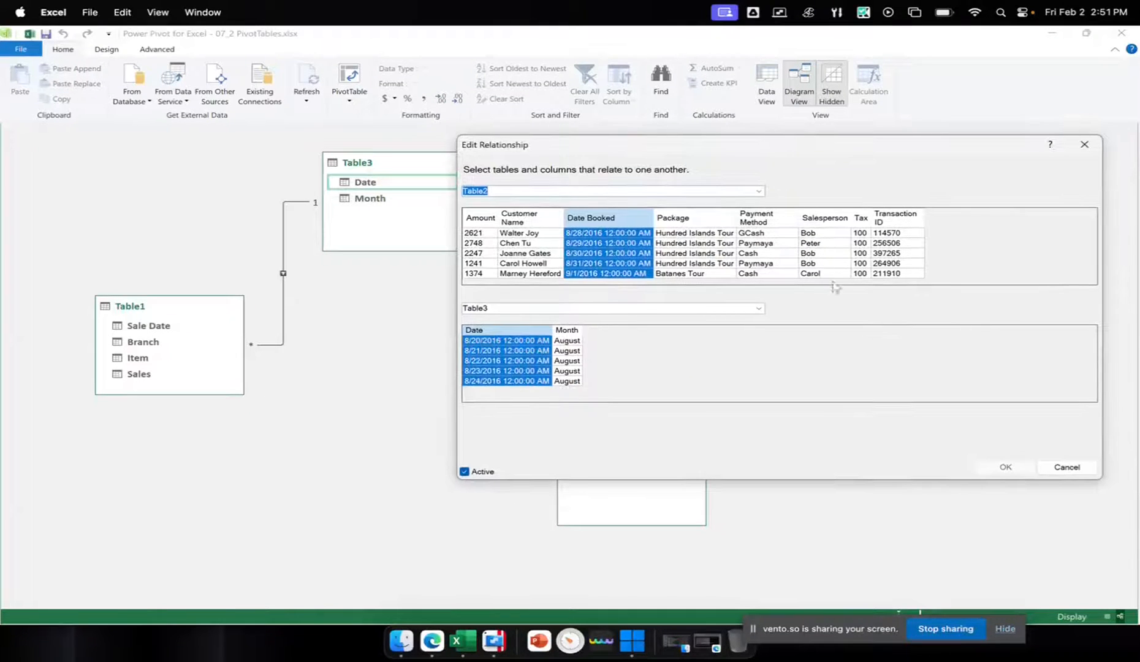
# Examine the tables available for each side of the relationship, keeping Table2 and Table3 selected
pyautogui.click(758, 307)
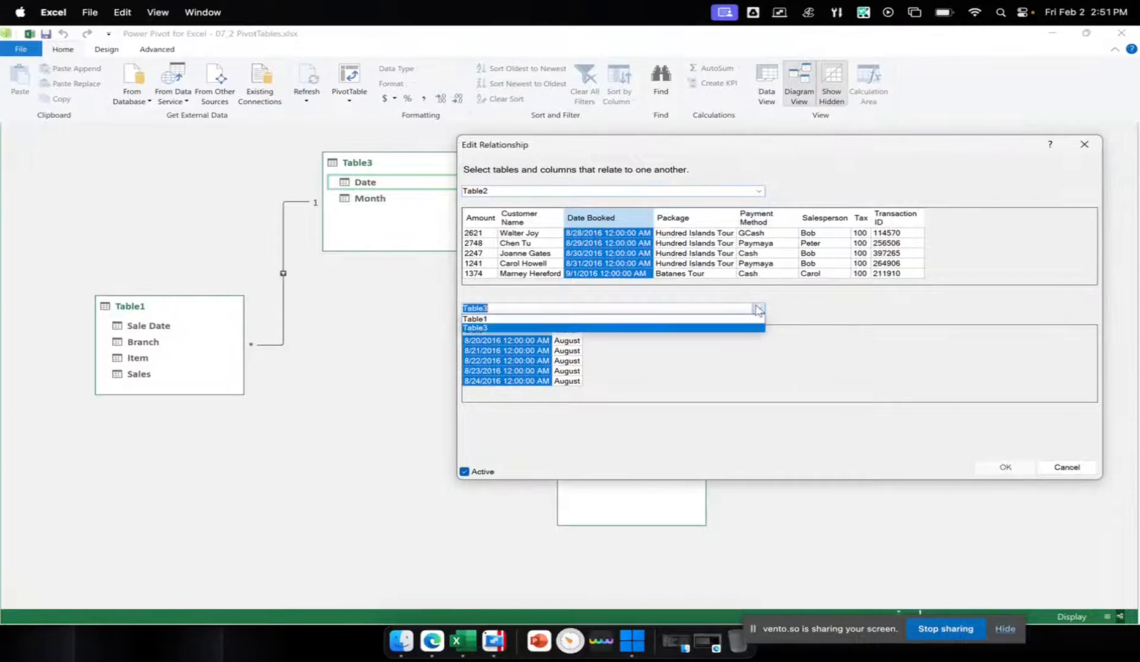
pyautogui.click(758, 308)
pyautogui.click(759, 307)
pyautogui.click(761, 190)
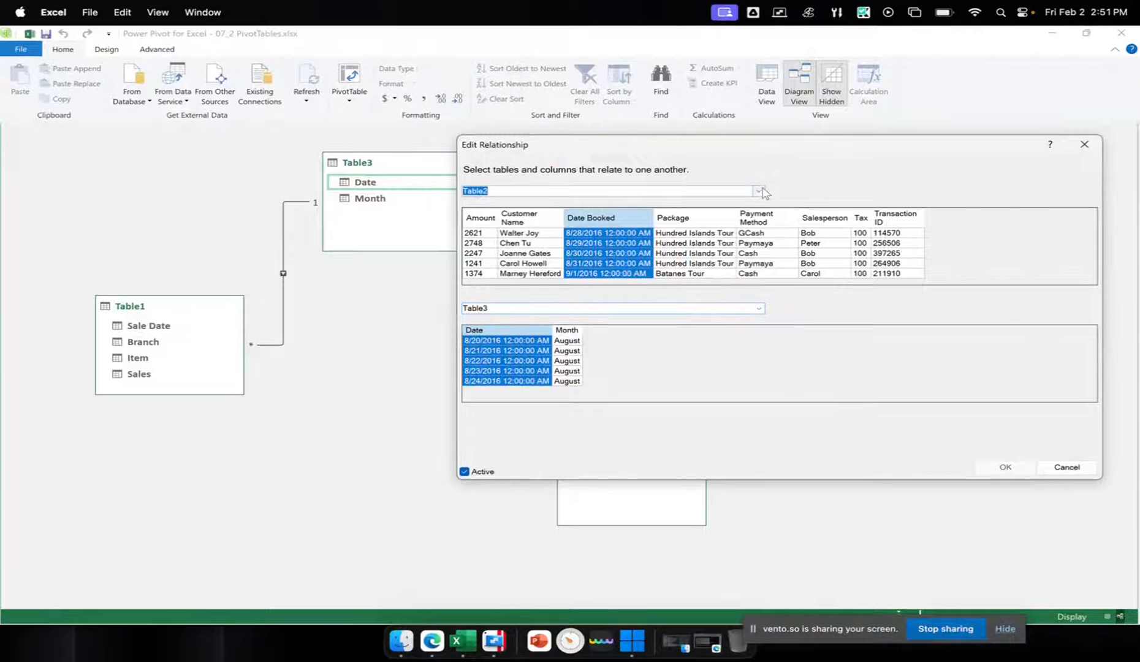
pyautogui.click(760, 190)
pyautogui.click(762, 191)
pyautogui.click(760, 191)
pyautogui.click(762, 193)
pyautogui.click(760, 191)
pyautogui.click(843, 386)
# Try Table2's Customer Name and Table3's Month as linking columns, then reselect Date Booked and Date and accept the relationship
pyautogui.click(538, 217)
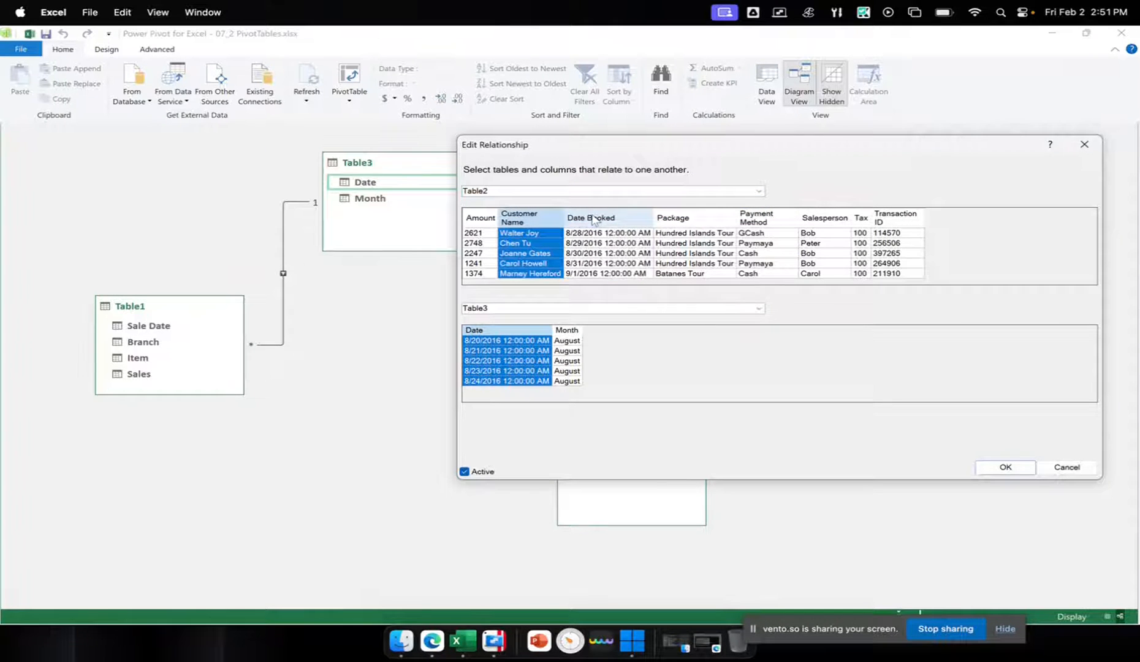
pyautogui.click(593, 220)
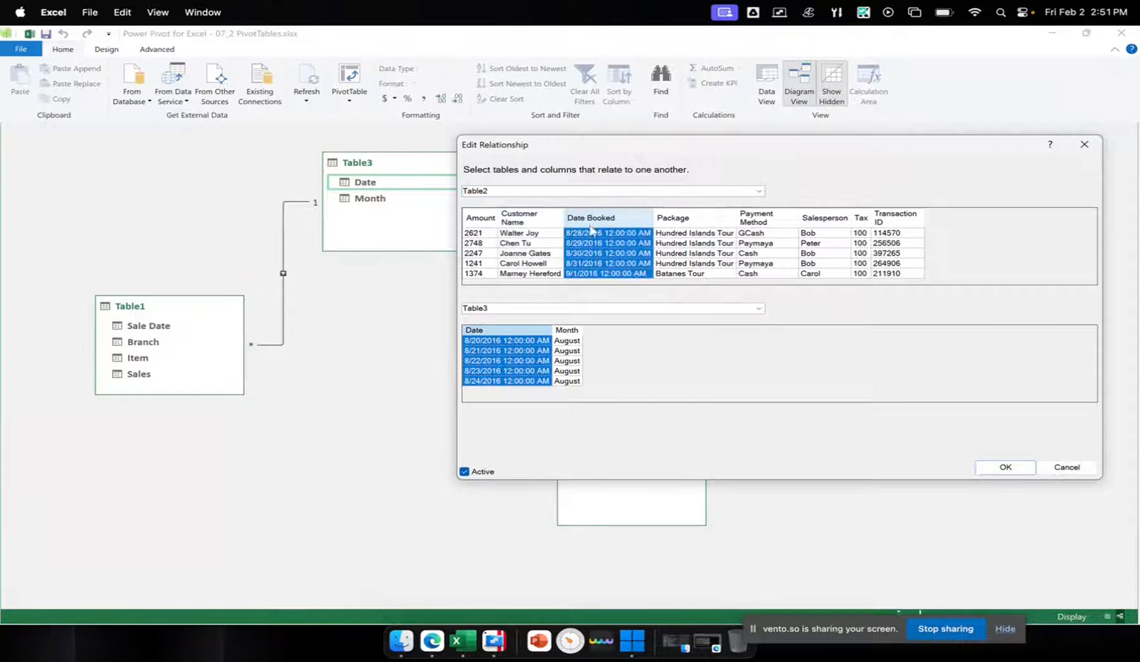
pyautogui.click(699, 220)
pyautogui.click(611, 254)
pyautogui.click(548, 331)
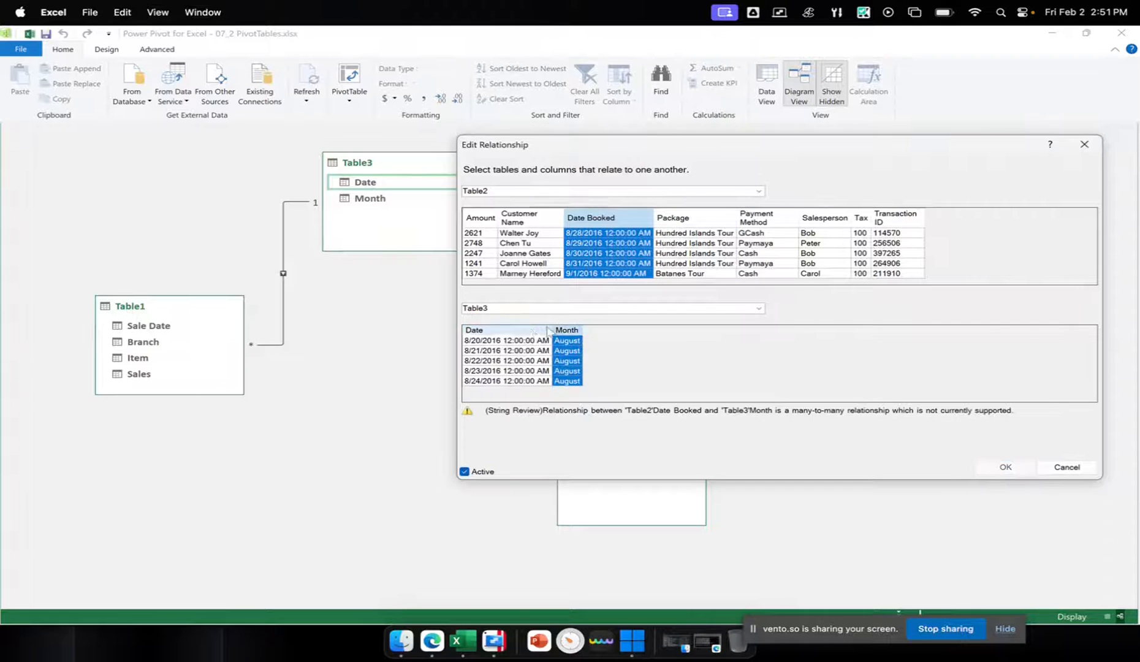
pyautogui.click(528, 331)
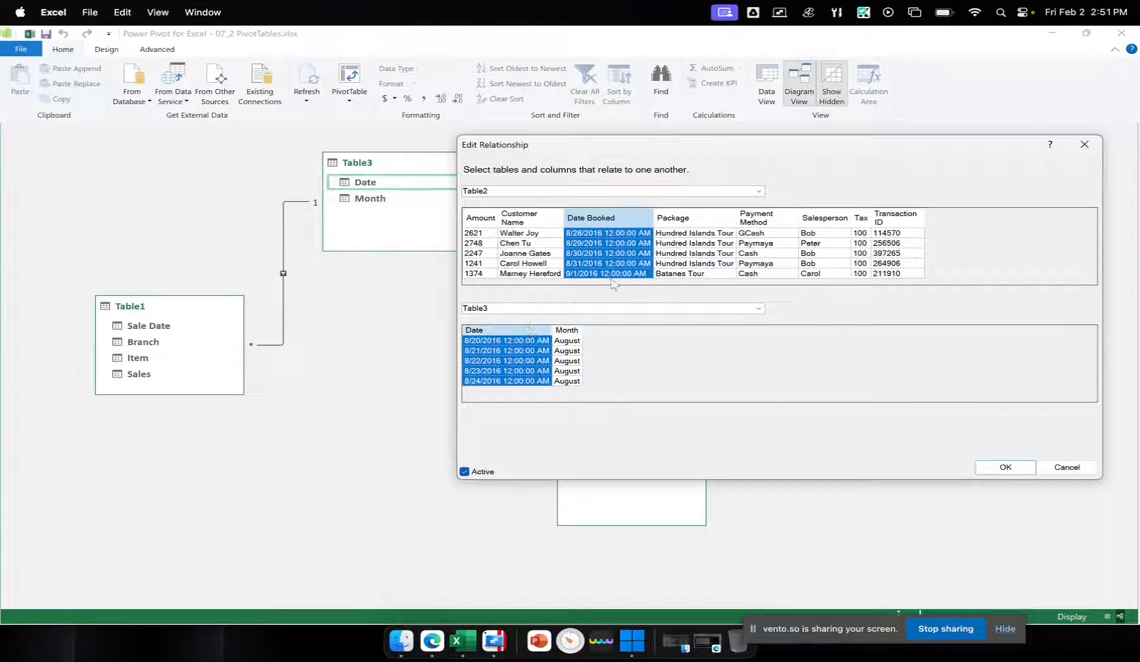
pyautogui.click(564, 330)
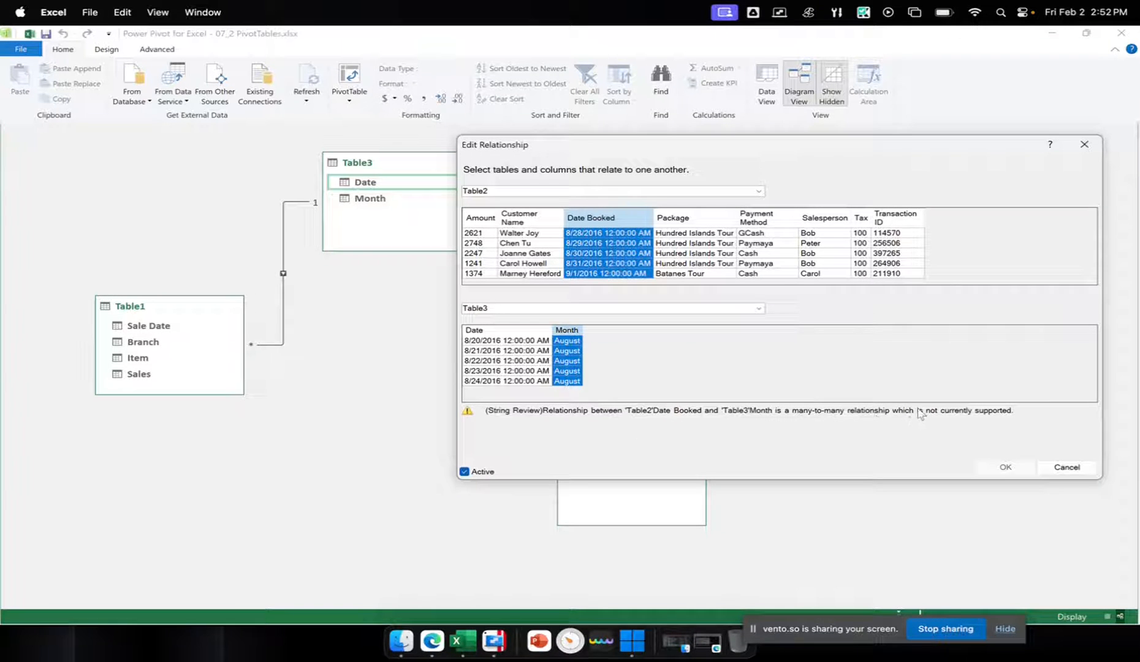
pyautogui.click(499, 331)
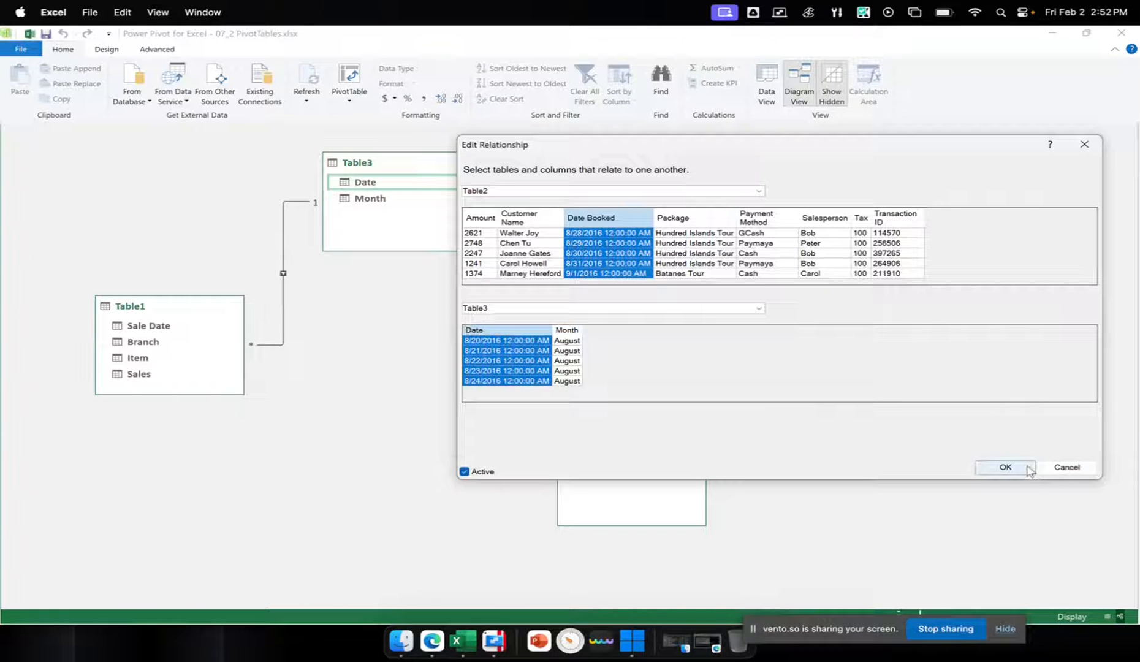
pyautogui.click(1005, 467)
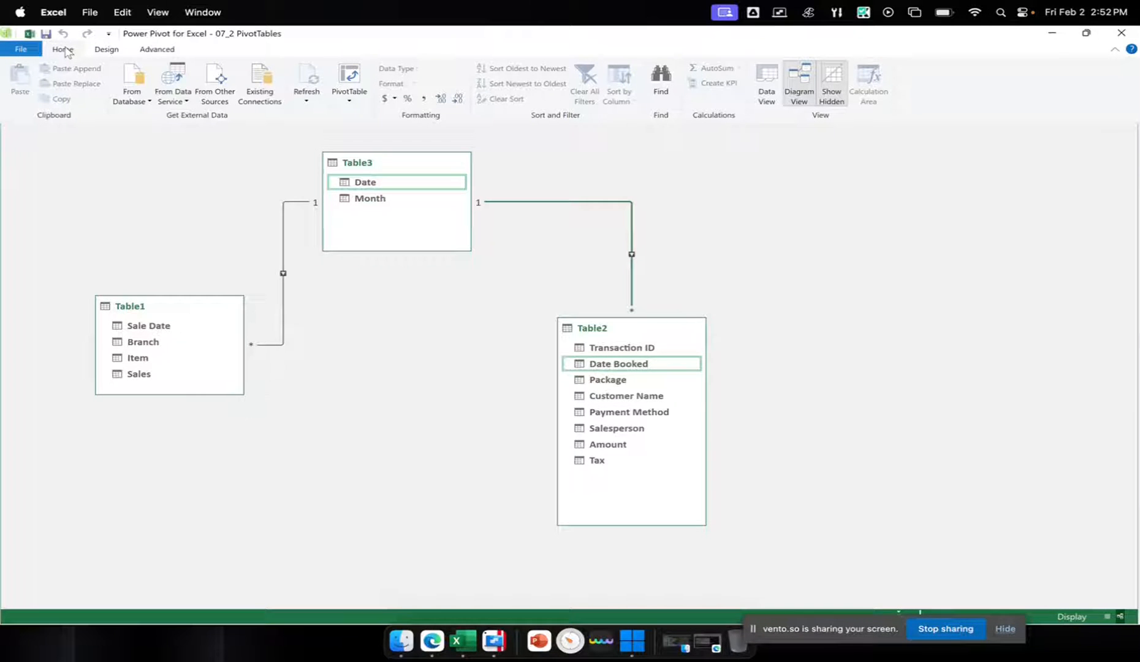
# Create a PivotTable from the data model on a new worksheet
pyautogui.click(350, 100)
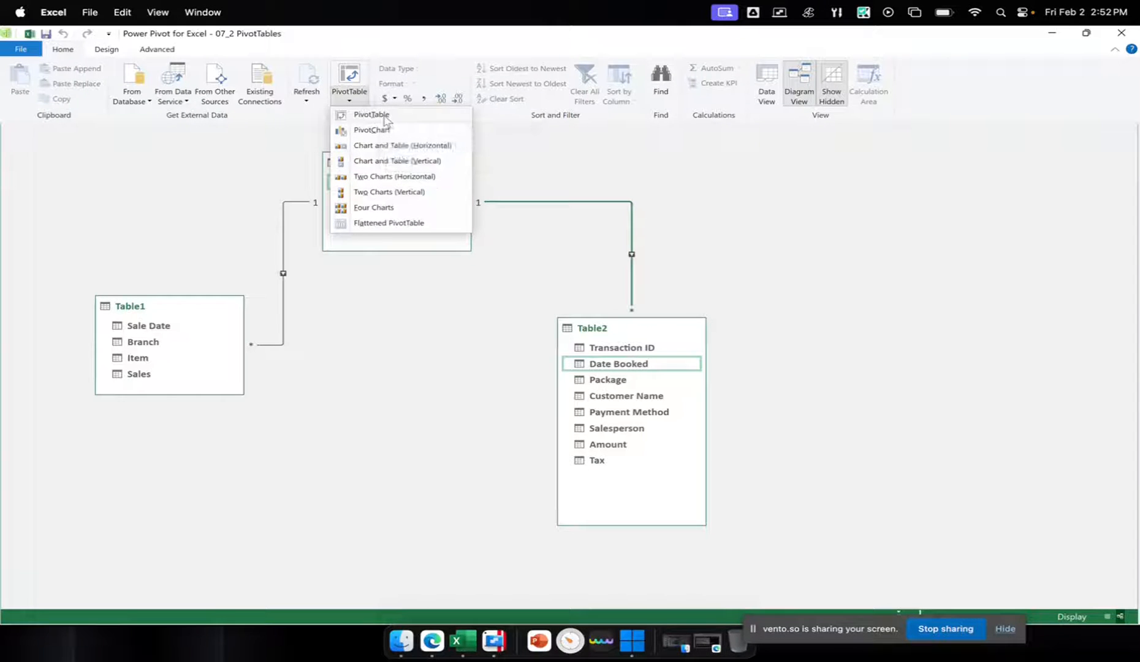
pyautogui.click(384, 116)
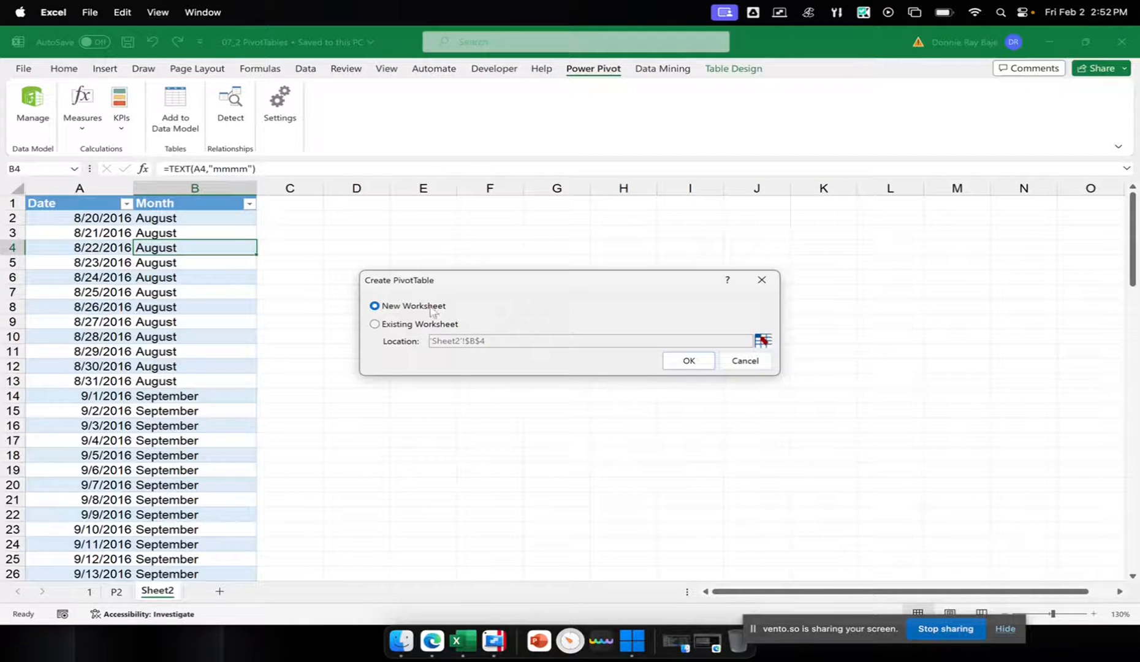
pyautogui.click(686, 360)
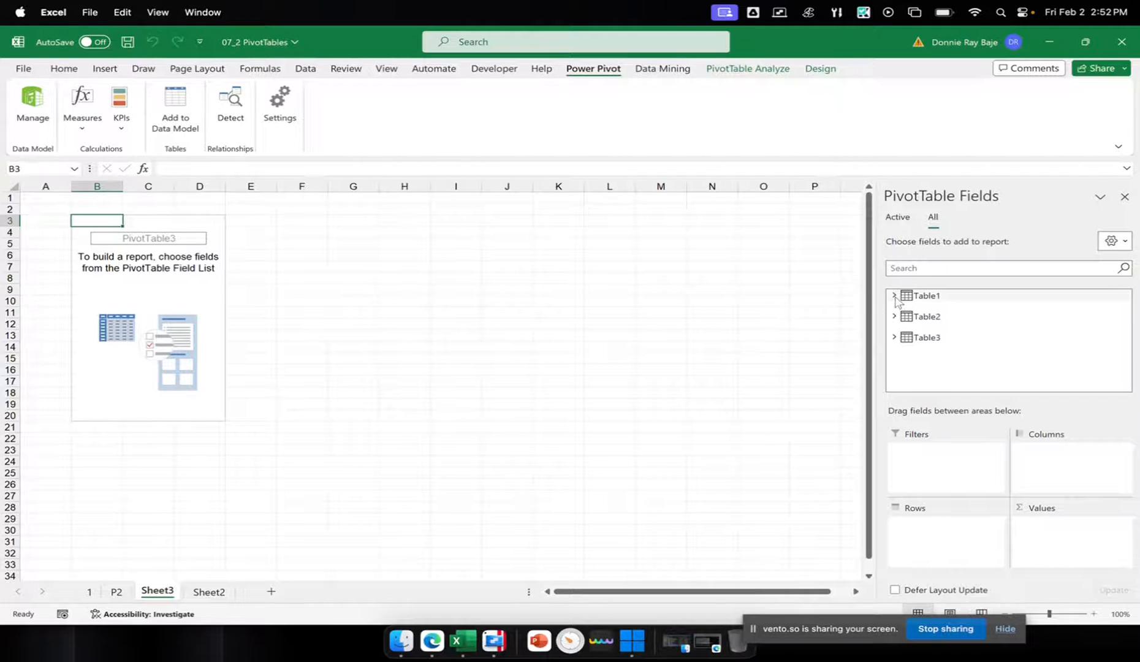
# Build the PivotTable with Table1's Branch as rows and the sum of Table1's Sales as values
pyautogui.click(894, 316)
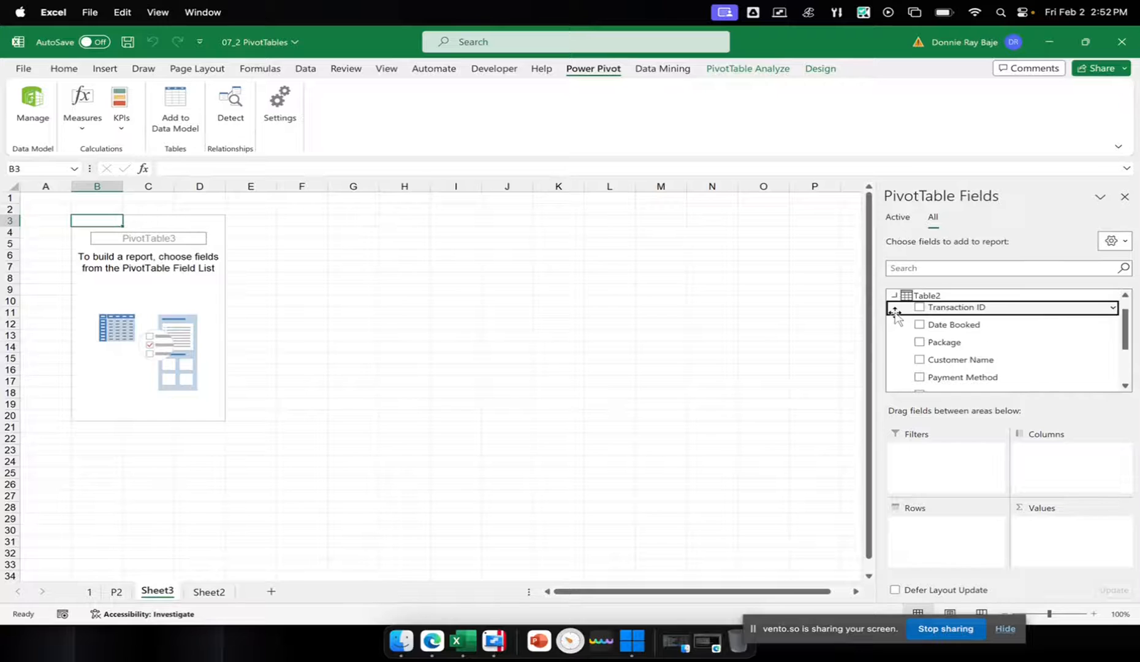
pyautogui.click(894, 294)
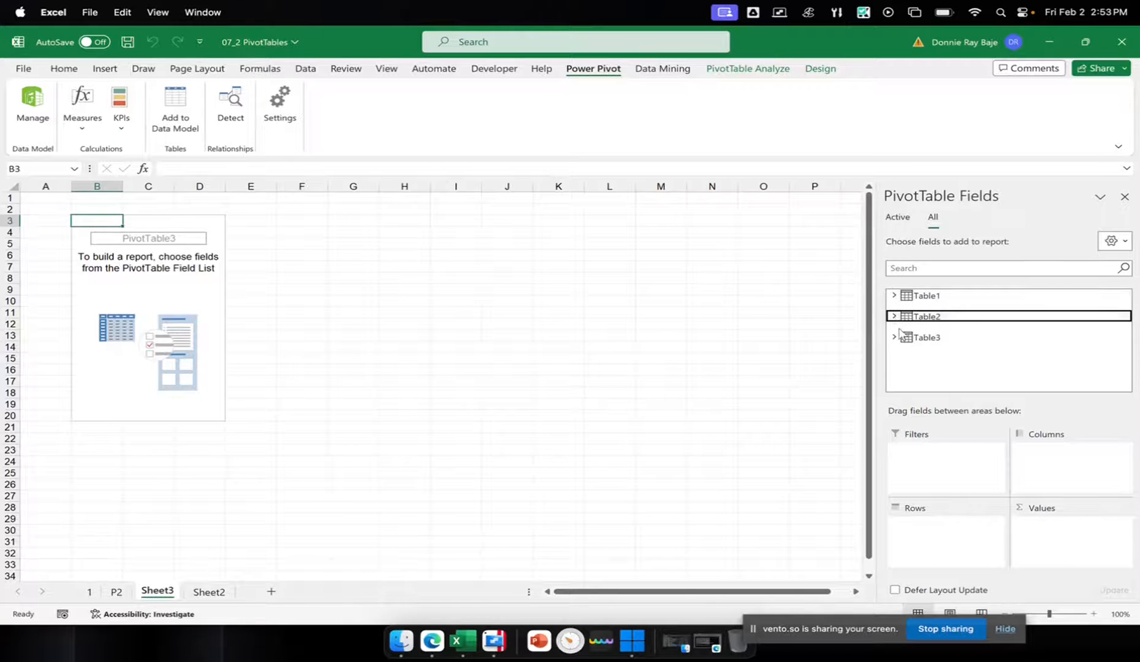
pyautogui.click(894, 296)
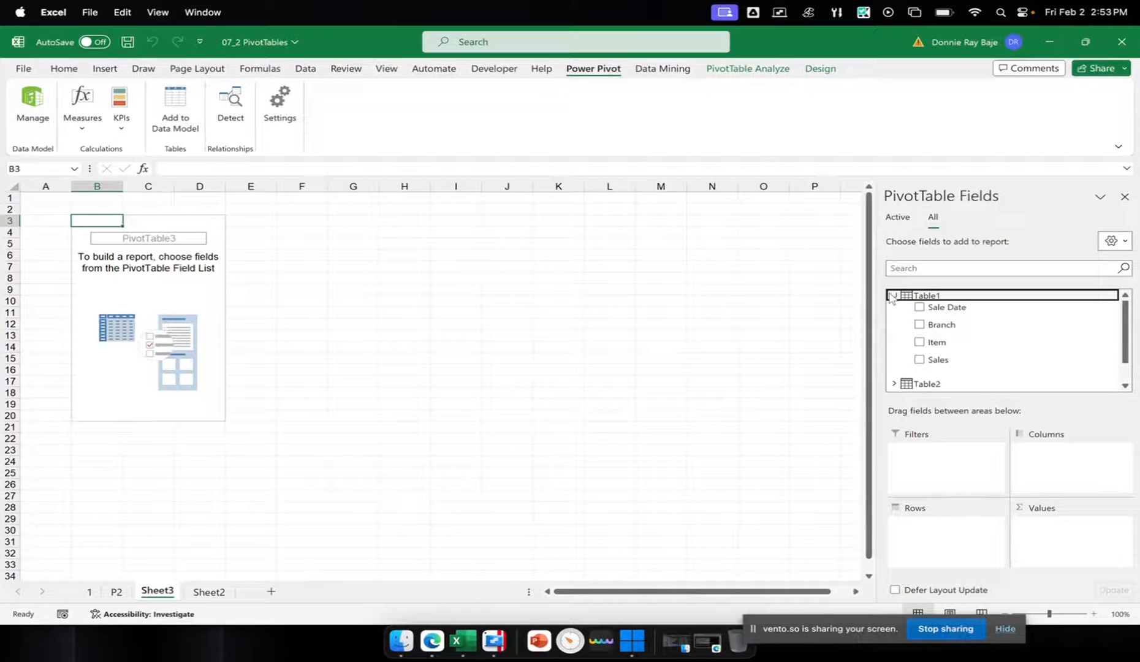
pyautogui.moveTo(955, 325); pyautogui.dragTo(959, 558)
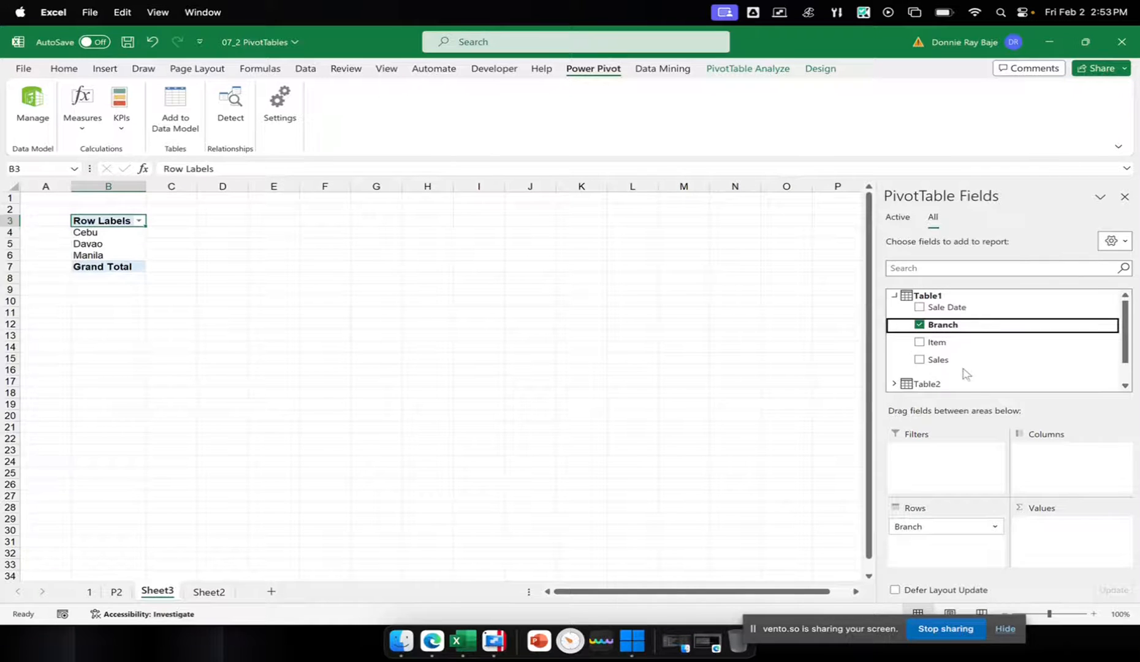
pyautogui.moveTo(957, 361); pyautogui.dragTo(1070, 544)
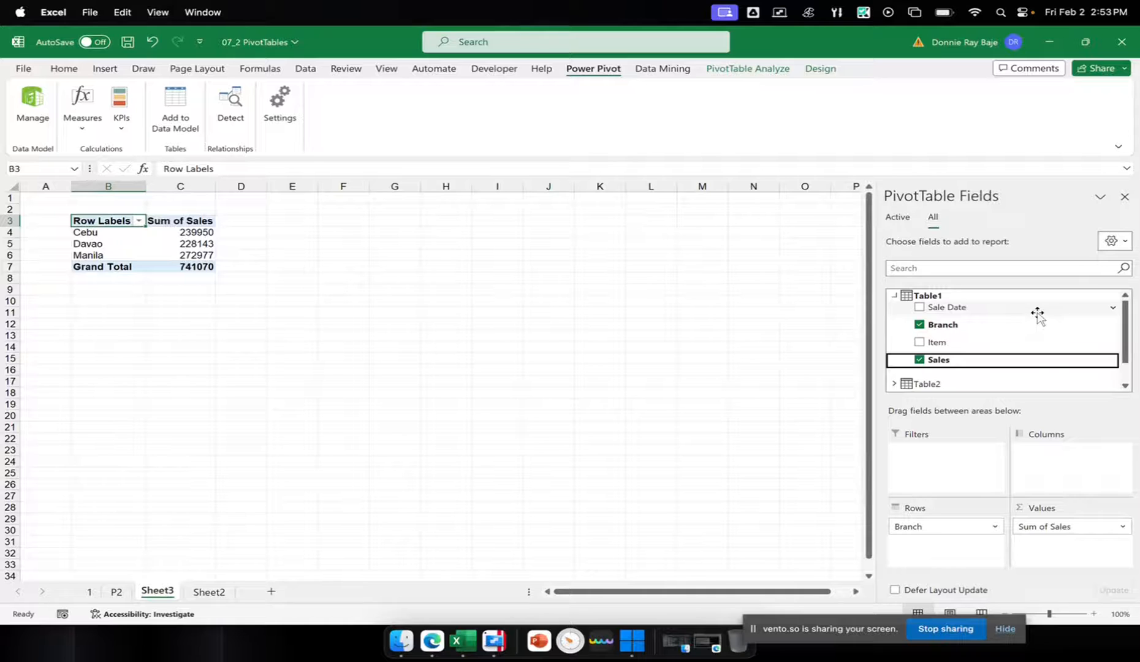
# Insert a column PivotChart based on the sales-by-branch PivotTable
pyautogui.click(188, 253)
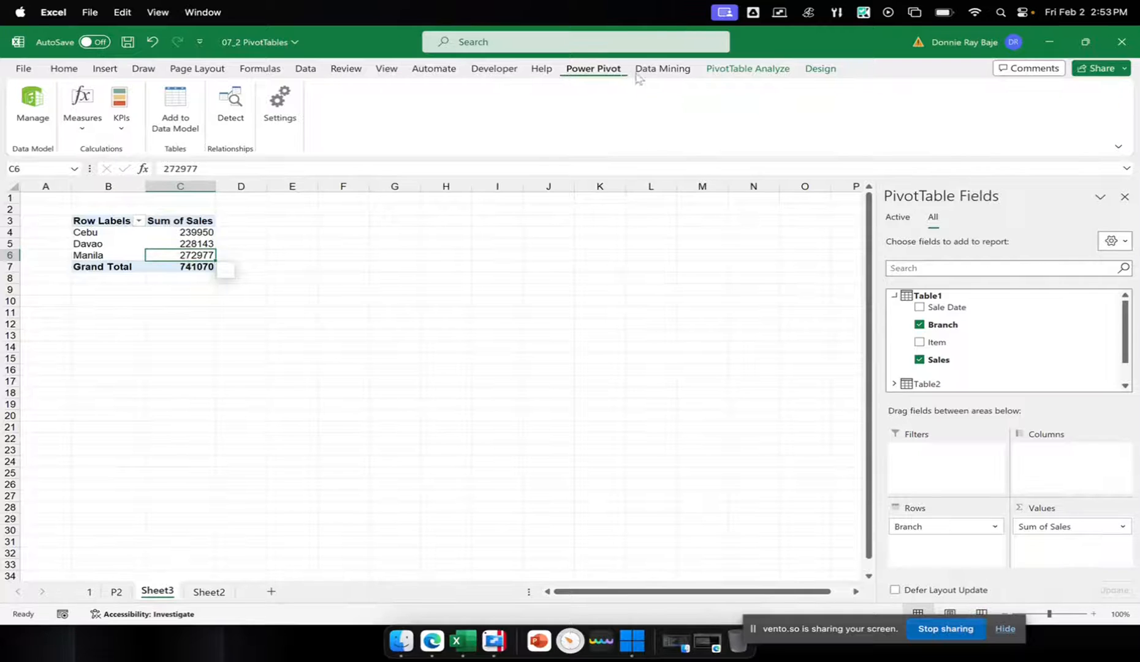
pyautogui.click(740, 70)
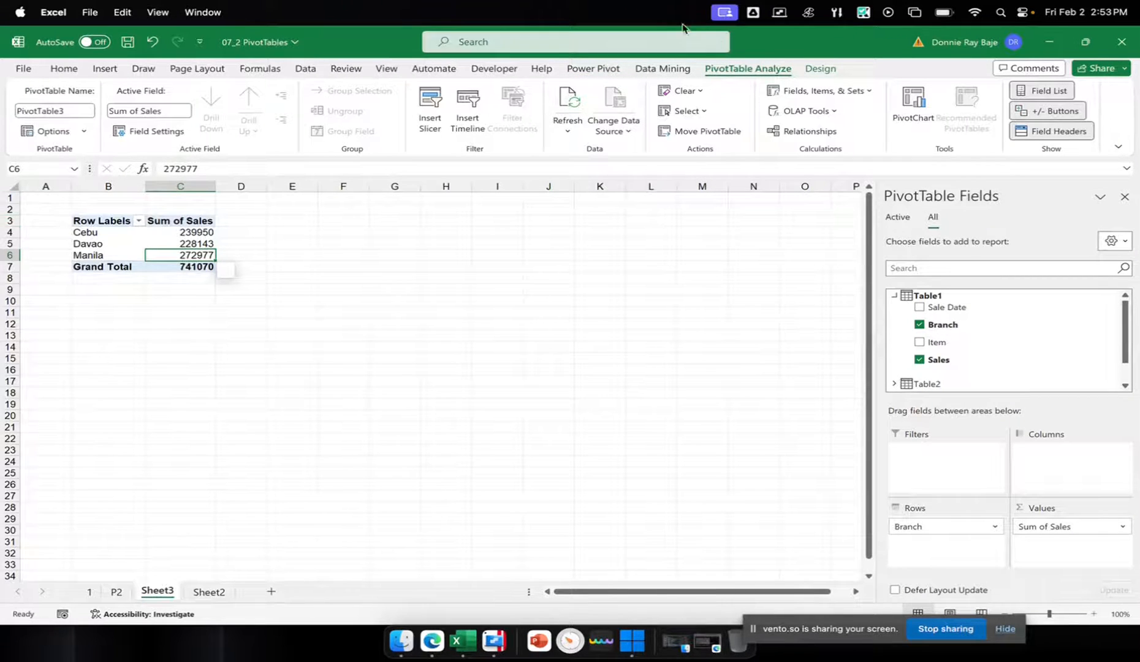
pyautogui.click(911, 110)
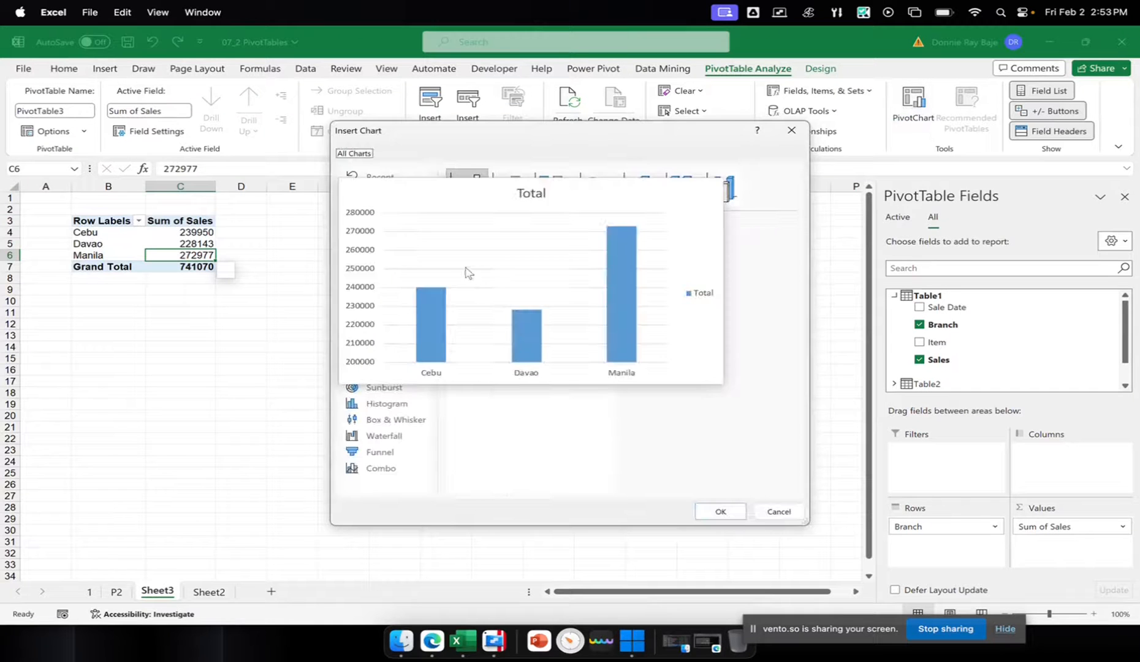
pyautogui.click(733, 520)
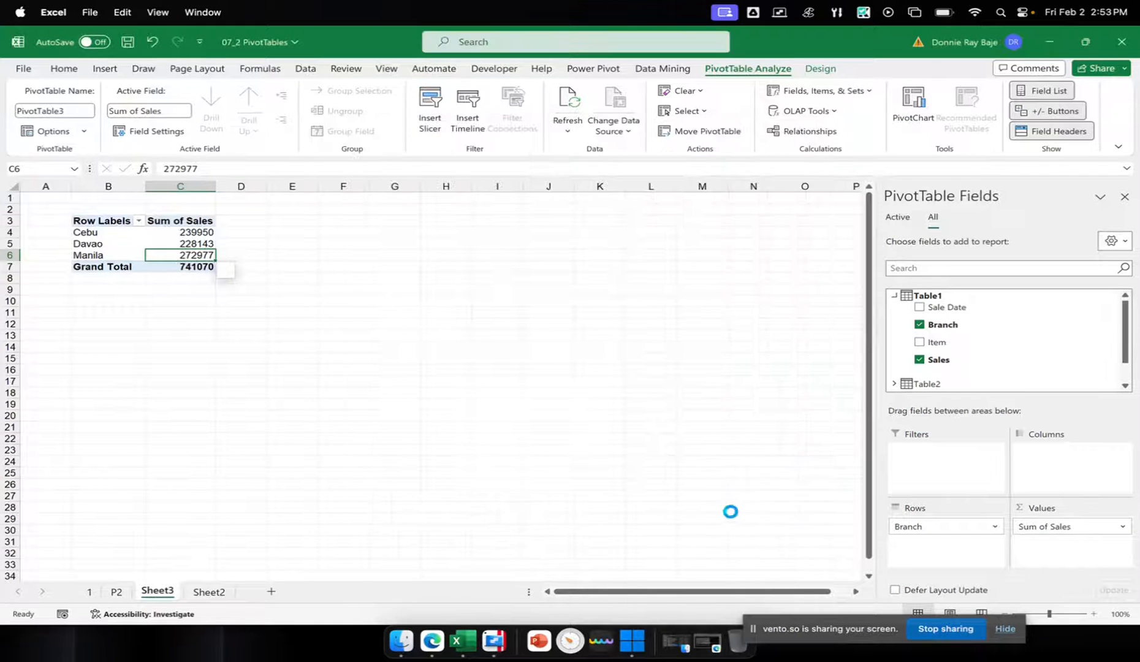
# Shrink the column chart to about 2.75" by 4.08" and align it beneath the sales-by-branch PivotTable
pyautogui.moveTo(559, 306); pyautogui.dragTo(380, 313)
pyautogui.moveTo(454, 488); pyautogui.dragTo(389, 472)
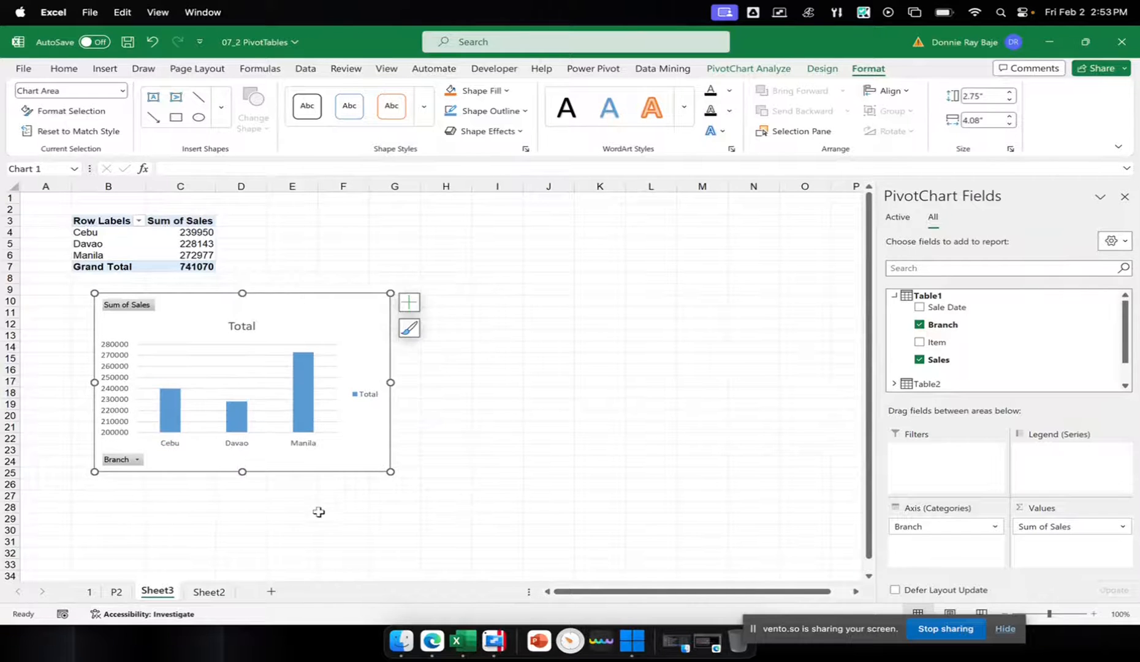
pyautogui.click(500, 393)
pyautogui.moveTo(361, 300); pyautogui.dragTo(339, 300)
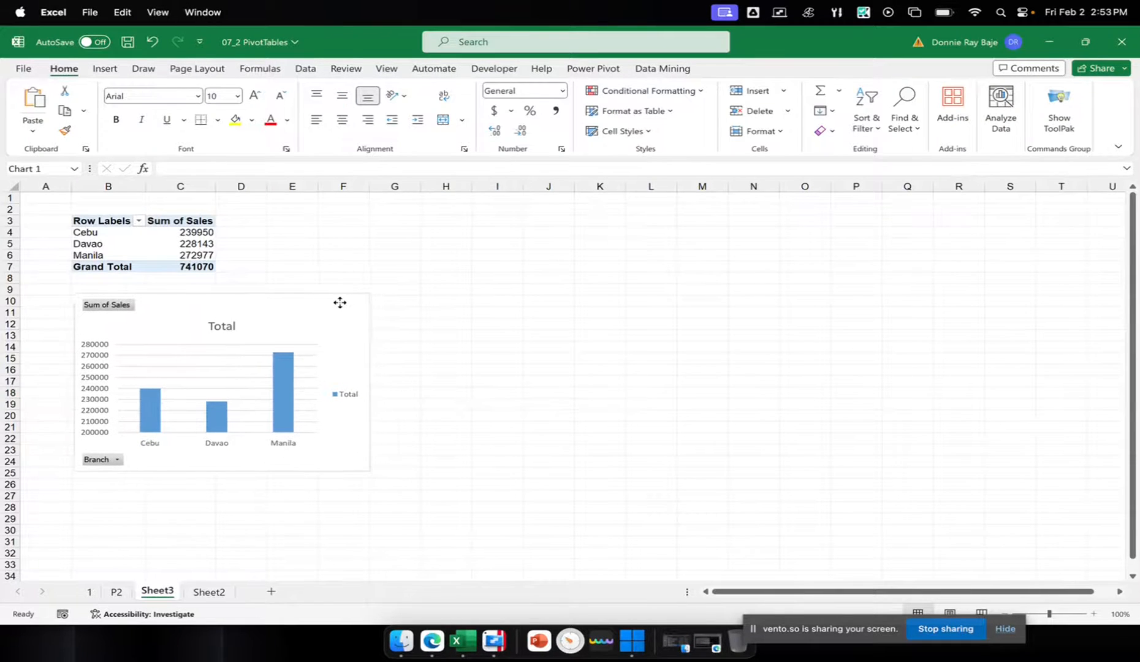
pyautogui.click(445, 335)
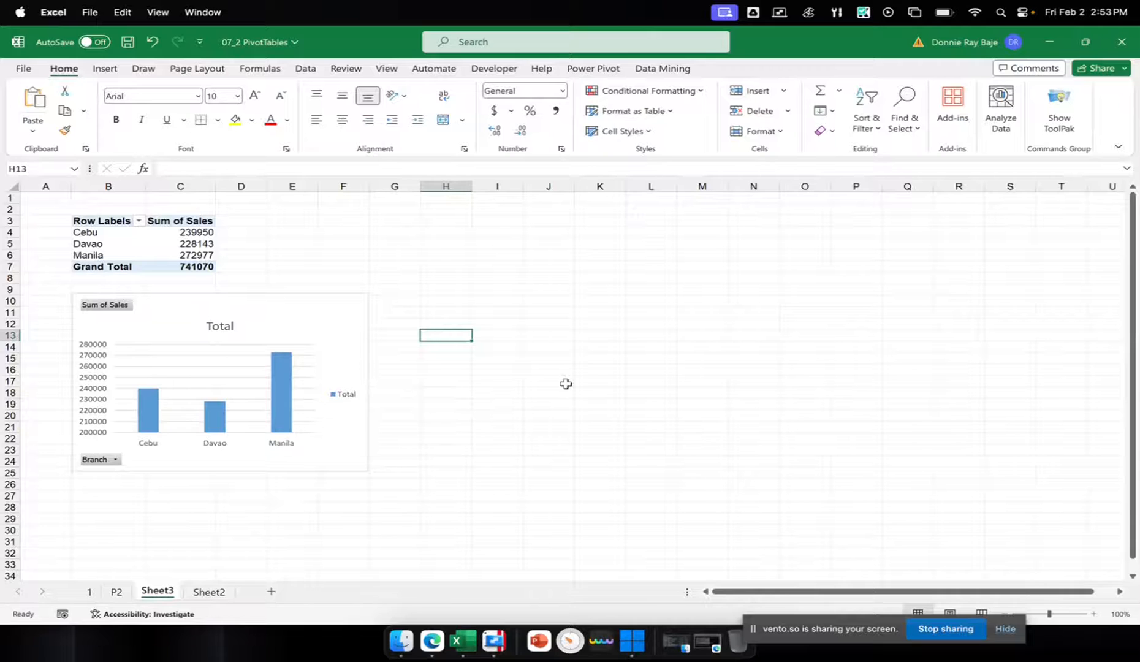
pyautogui.rightClick(456, 640)
pyautogui.click(504, 460)
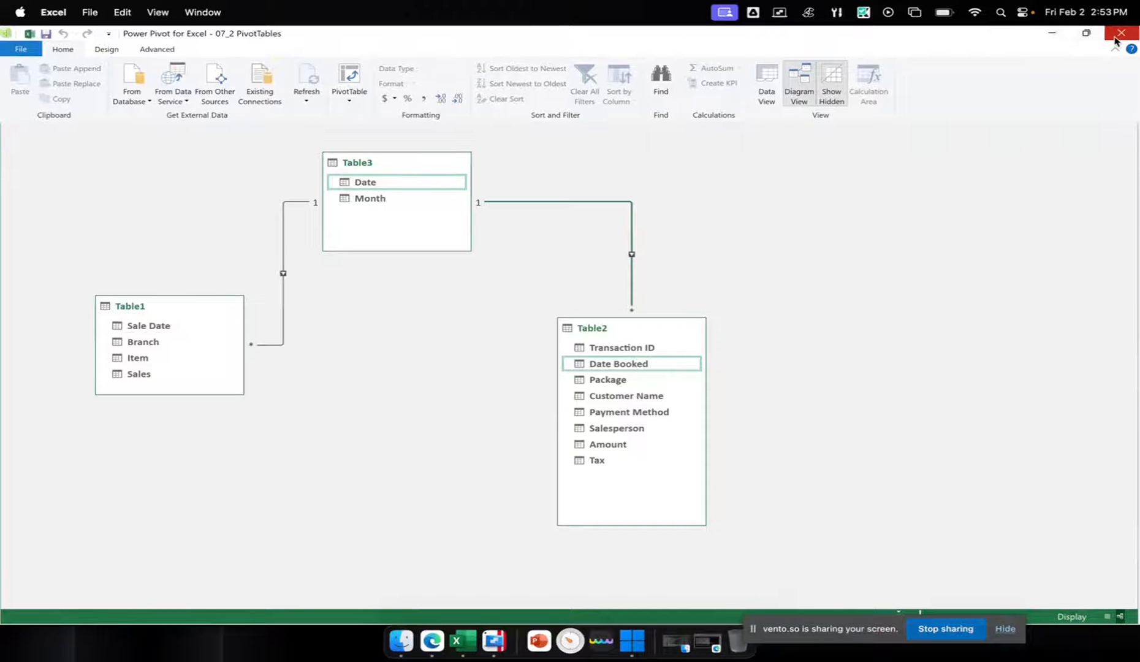
pyautogui.click(1051, 35)
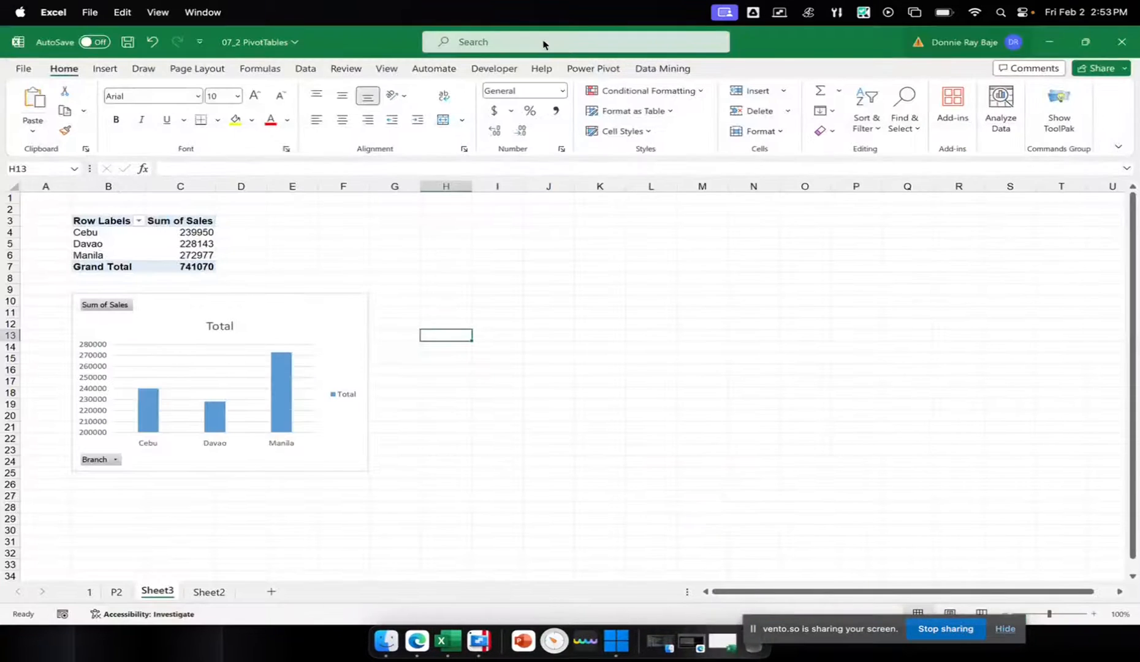
# Create a second PivotTable from the Power Pivot data model on the existing worksheet, at cell H3 of Sheet3
pyautogui.click(585, 70)
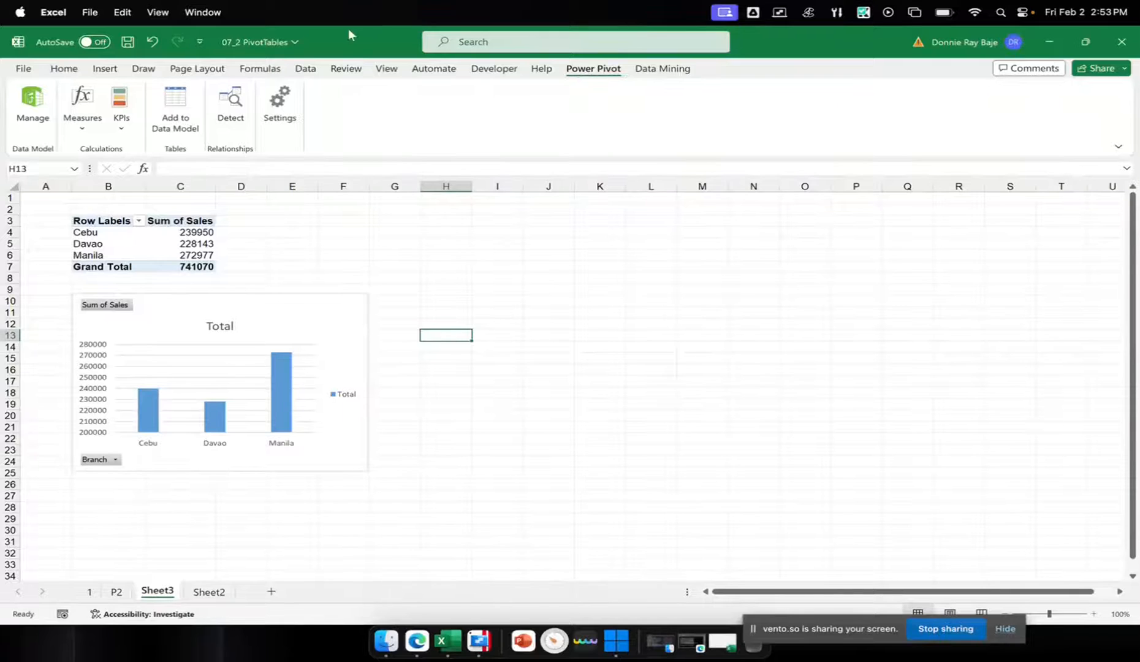
pyautogui.click(31, 104)
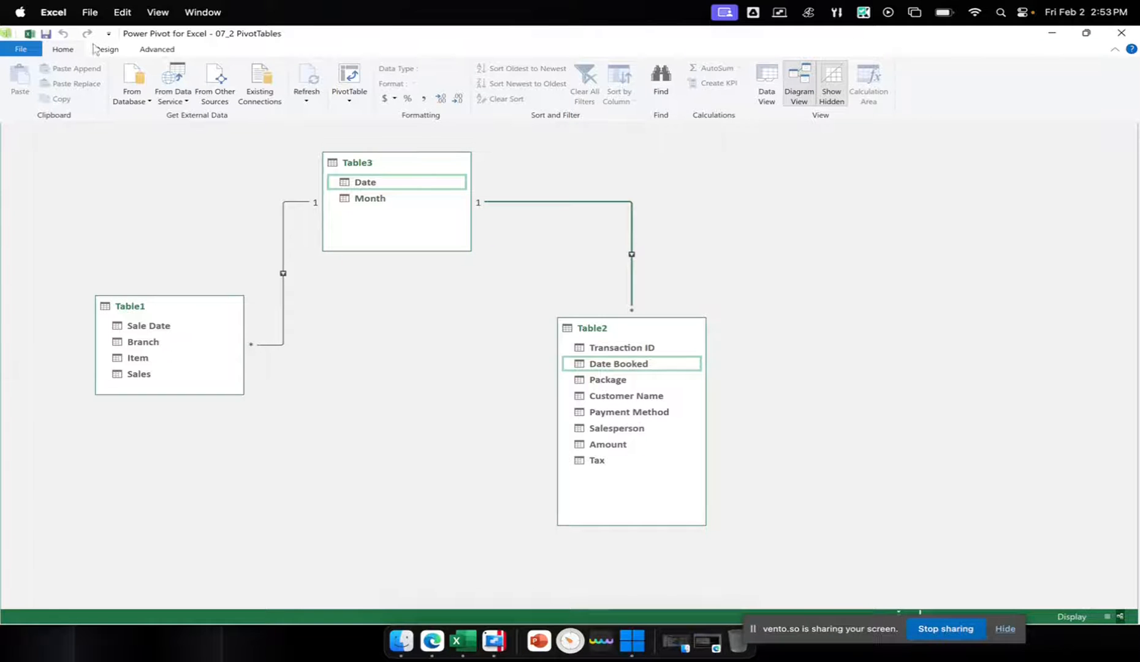
pyautogui.click(342, 102)
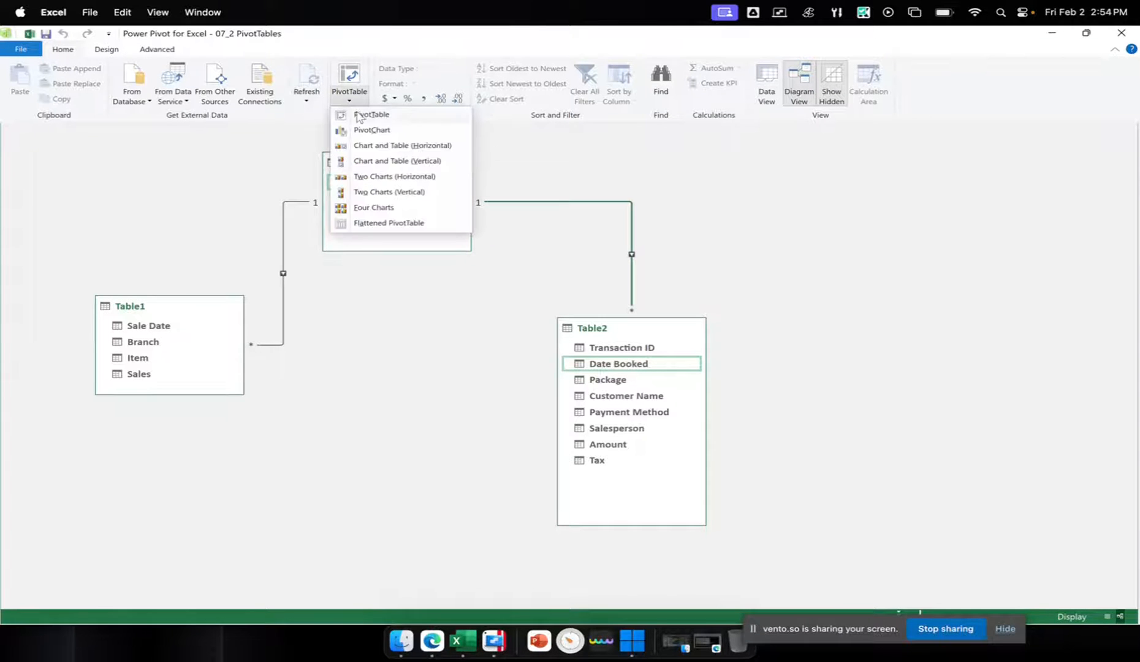
pyautogui.click(367, 116)
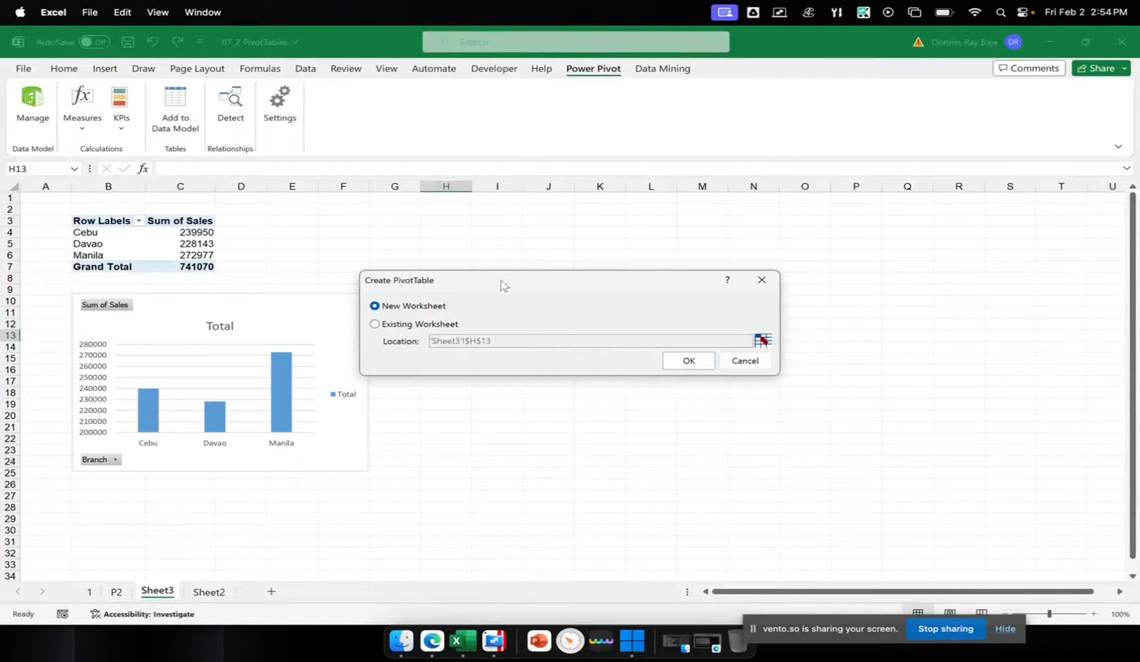
pyautogui.moveTo(500, 273); pyautogui.dragTo(835, 233)
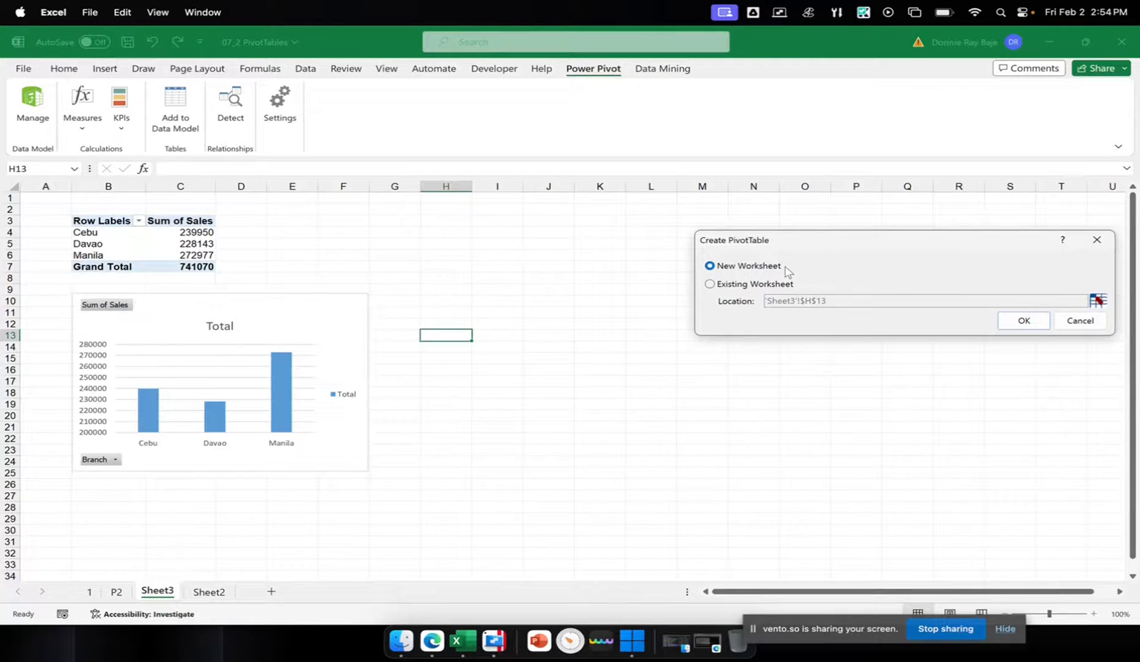
pyautogui.click(749, 283)
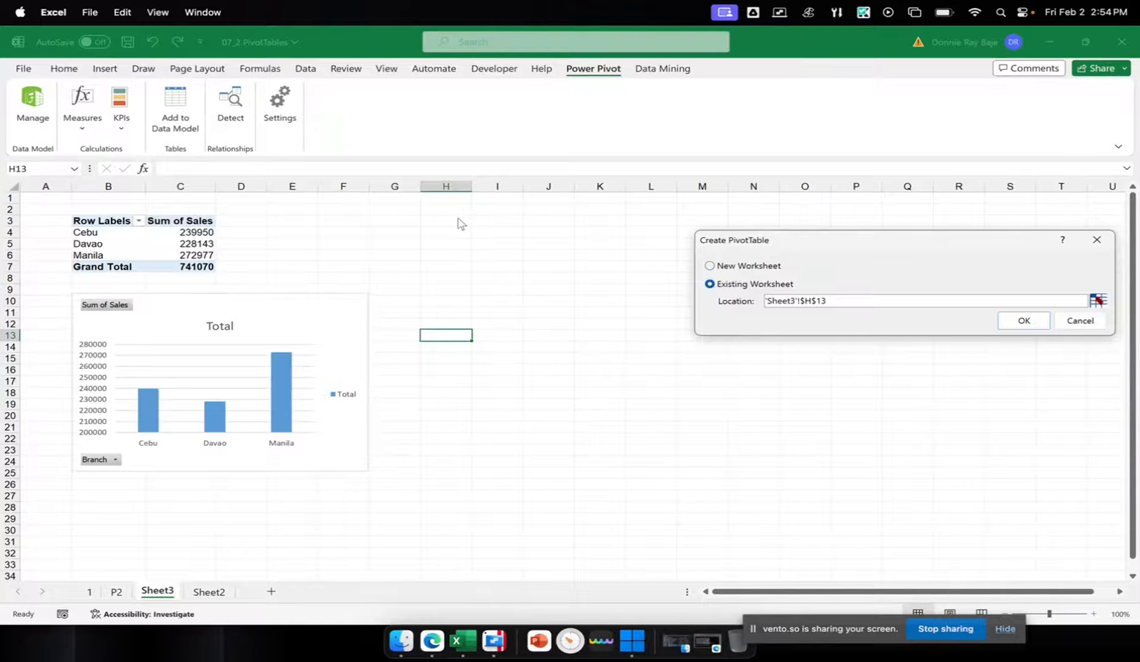
pyautogui.moveTo(872, 305); pyautogui.dragTo(682, 298)
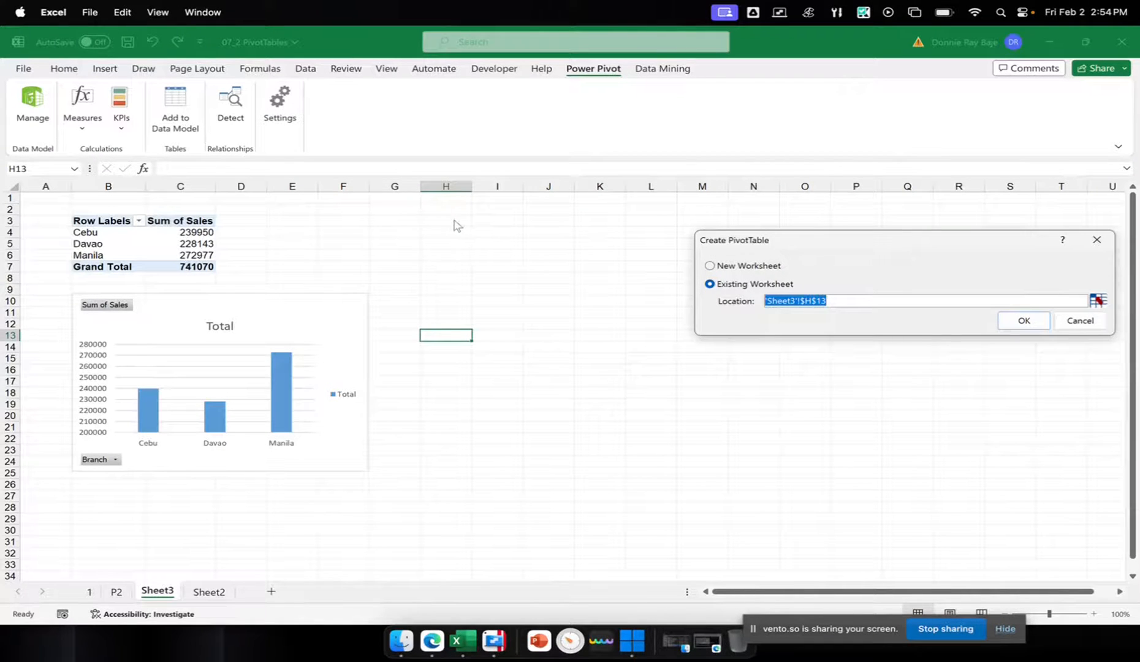
pyautogui.click(1097, 300)
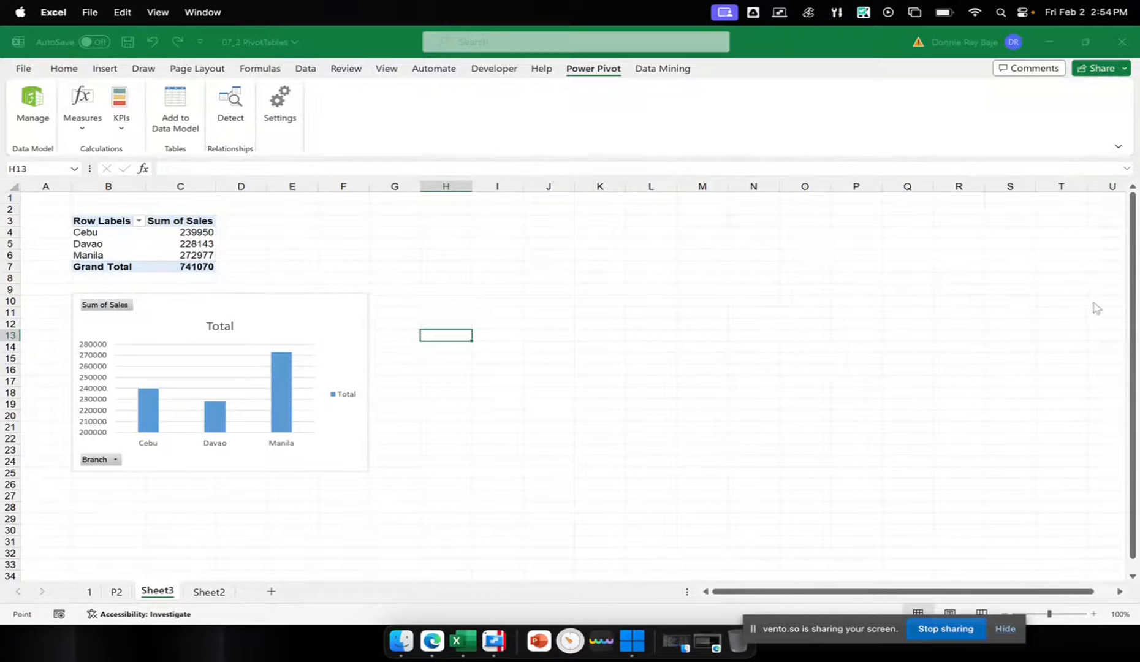
pyautogui.moveTo(426, 218); pyautogui.dragTo(734, 235)
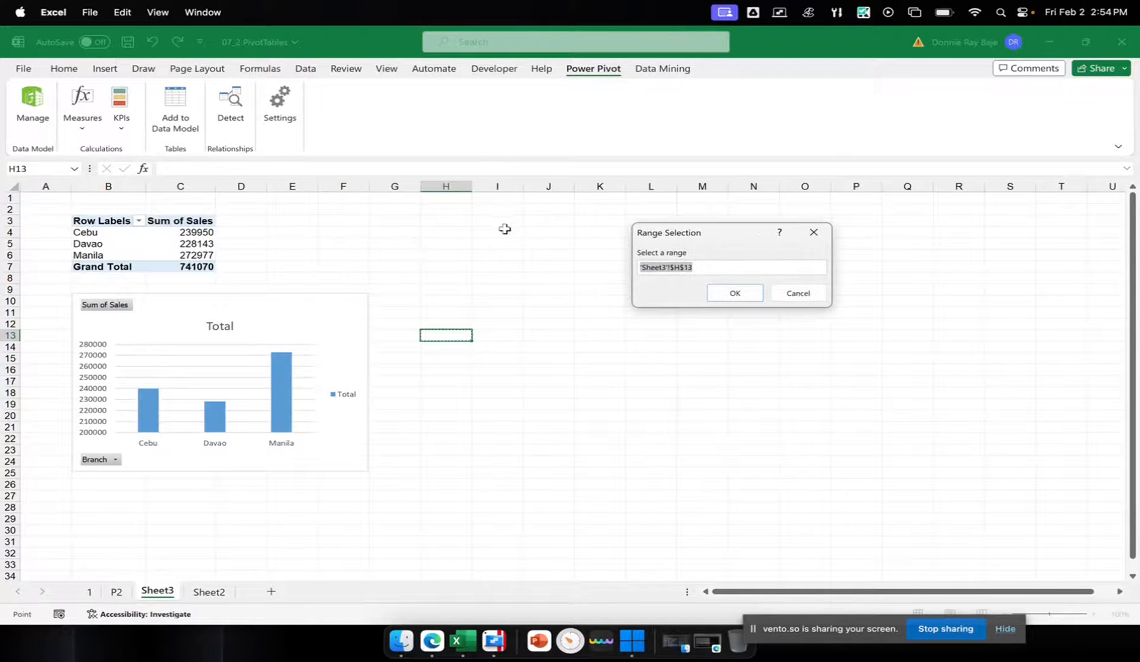
pyautogui.click(450, 224)
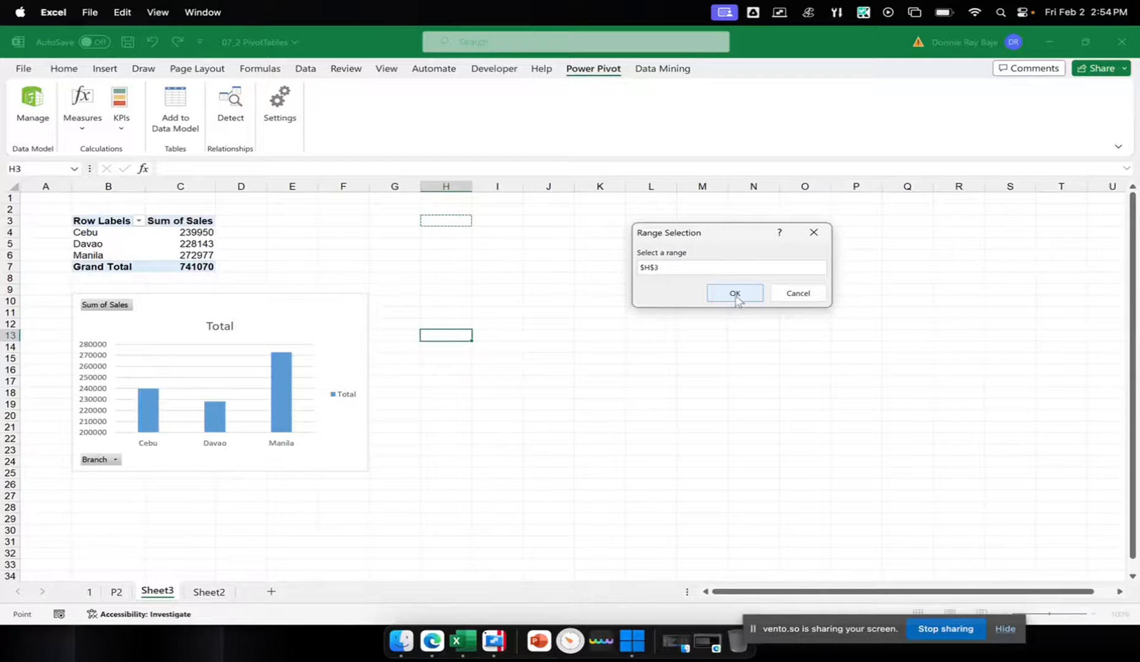
pyautogui.click(735, 294)
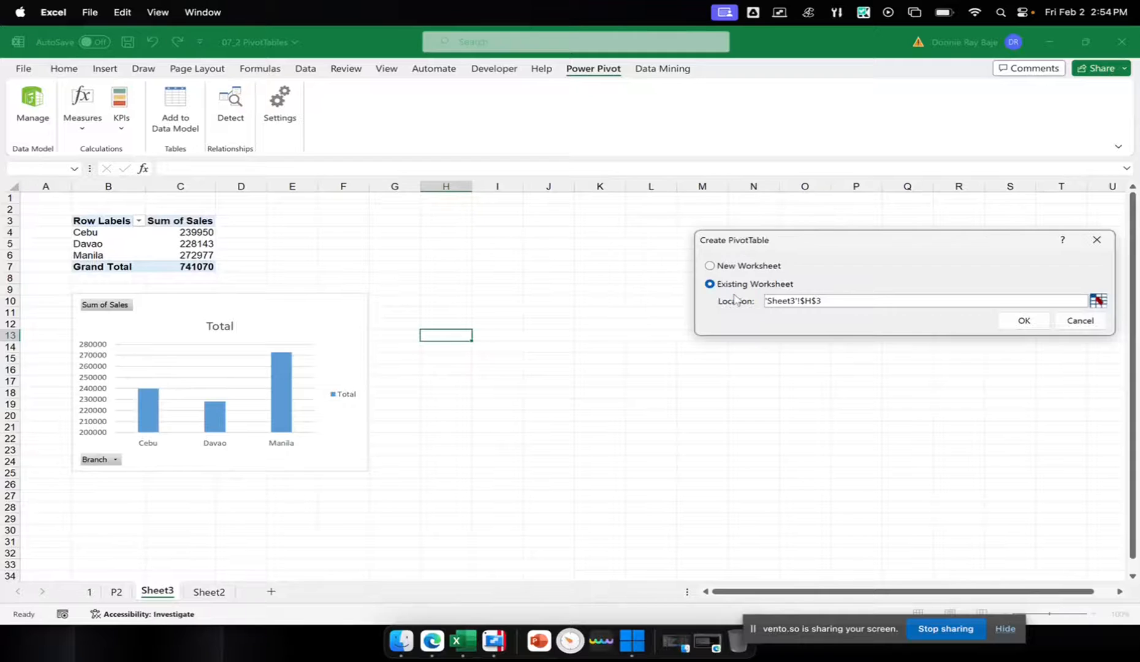
pyautogui.click(1017, 321)
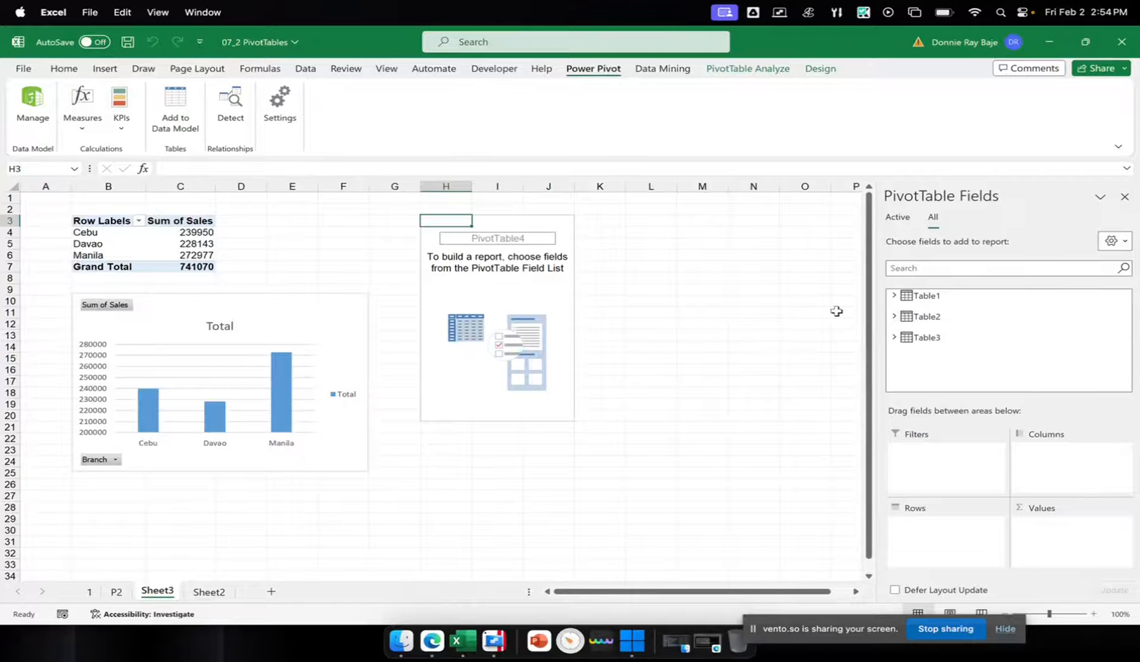
# Build the new PivotTable with Table2's Salesperson as rows and the sum of Table2's Amount as values
pyautogui.click(894, 316)
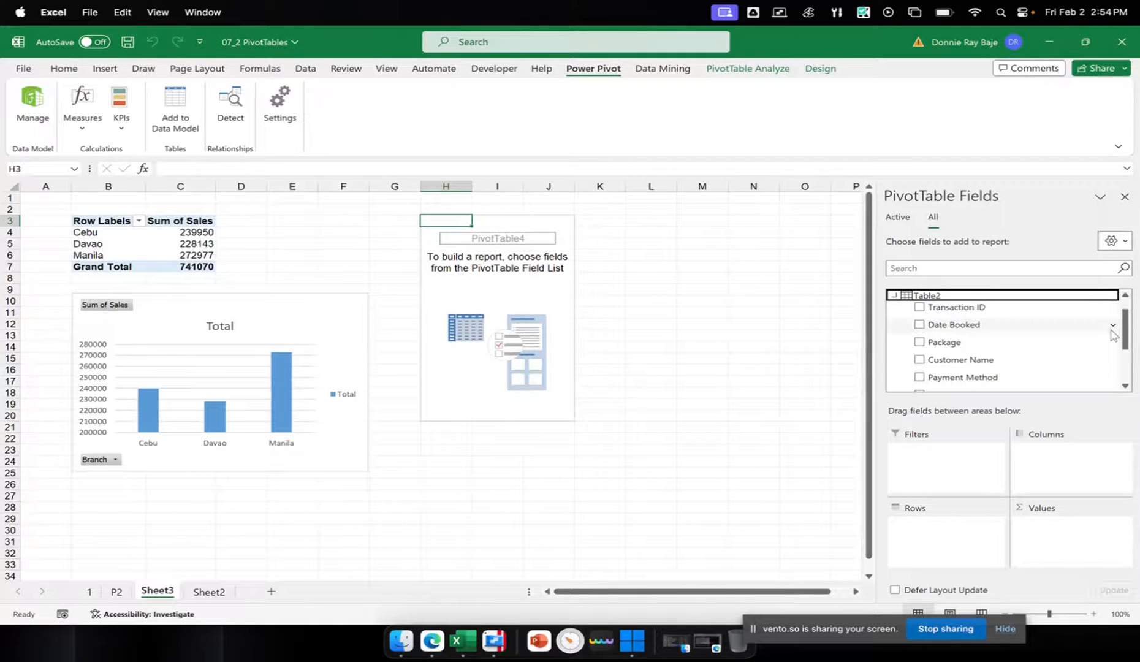
pyautogui.scroll(-3, 1119, 338)
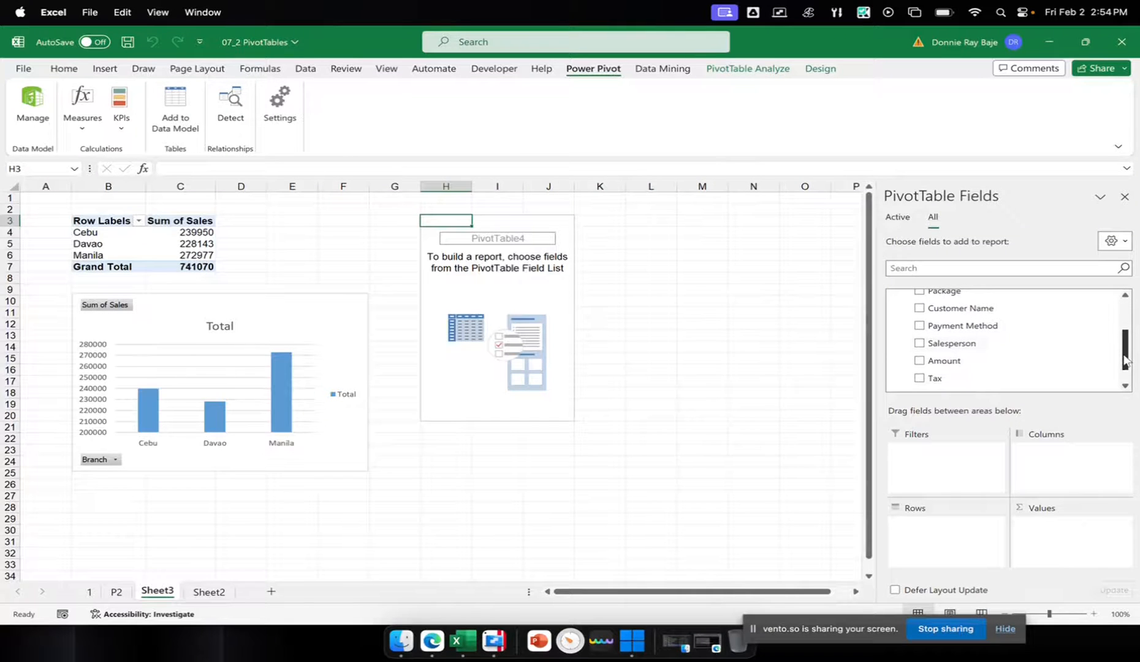
pyautogui.moveTo(962, 343); pyautogui.dragTo(956, 531)
pyautogui.moveTo(961, 351); pyautogui.dragTo(1018, 489)
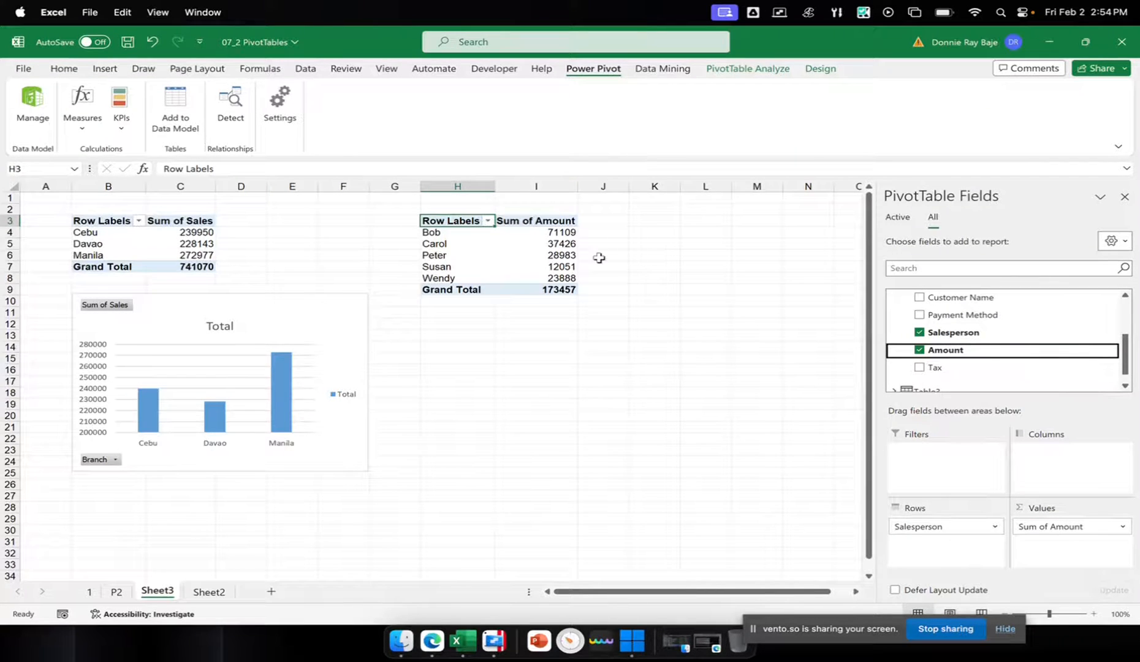
# Insert a pie PivotChart based on the amount-by-salesperson PivotTable
pyautogui.click(722, 68)
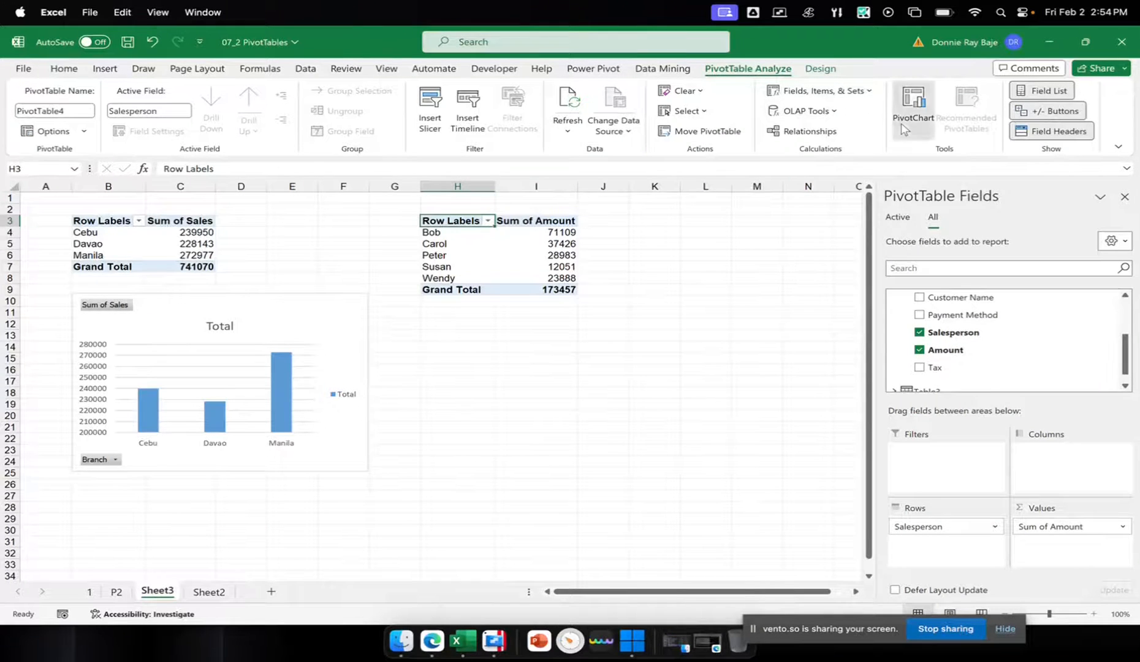
pyautogui.click(912, 103)
pyautogui.click(386, 243)
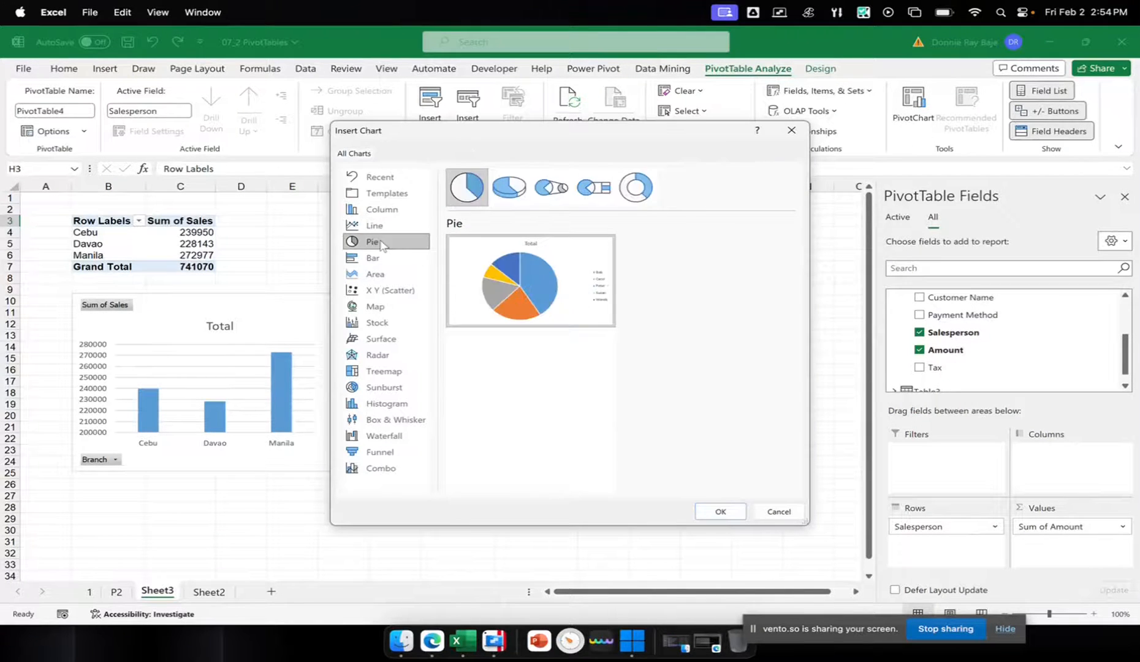
pyautogui.click(734, 514)
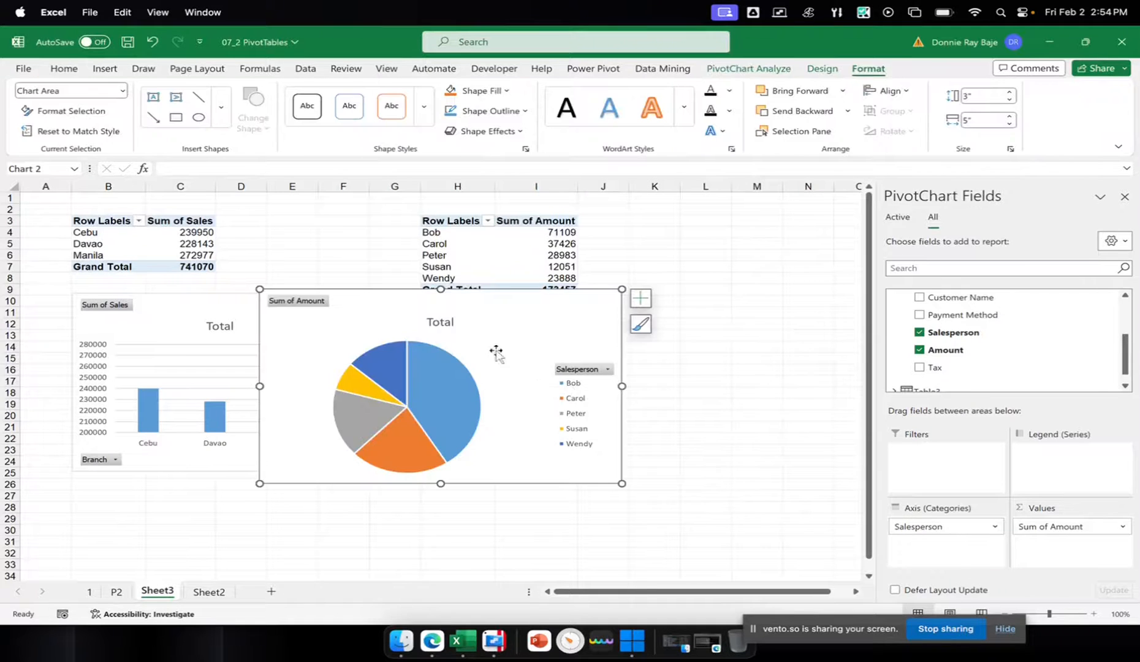
# Move the pie chart beneath the salesperson PivotTable, beside the column chart, and shrink it slightly
pyautogui.moveTo(363, 310); pyautogui.dragTo(518, 318)
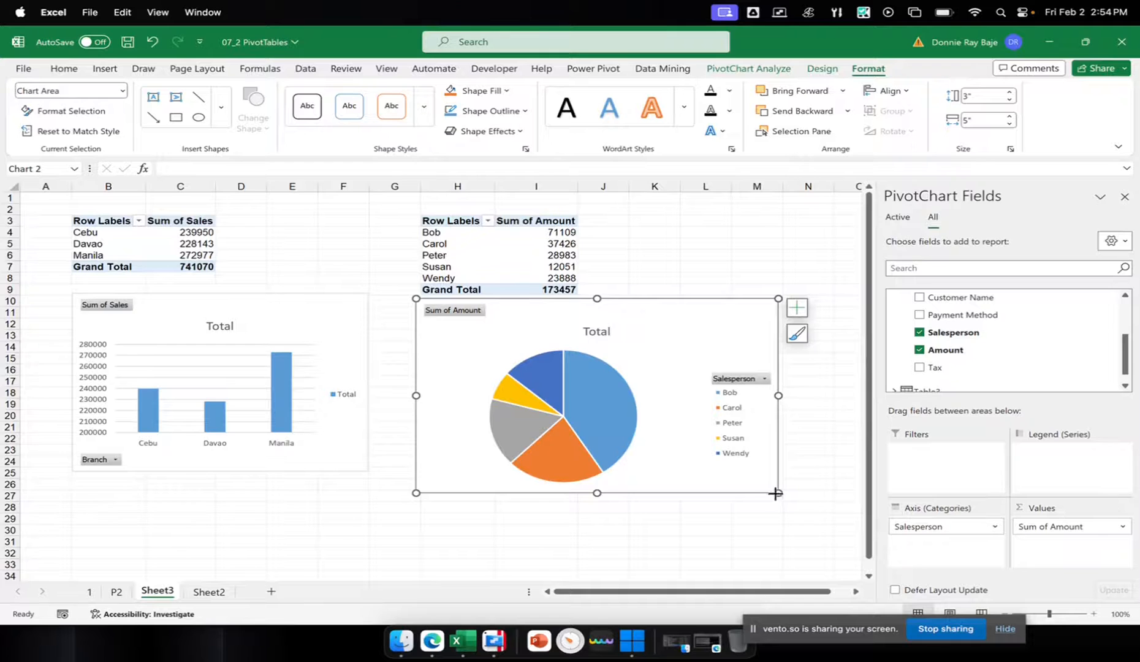
pyautogui.moveTo(775, 493); pyautogui.dragTo(752, 476)
pyautogui.click(807, 507)
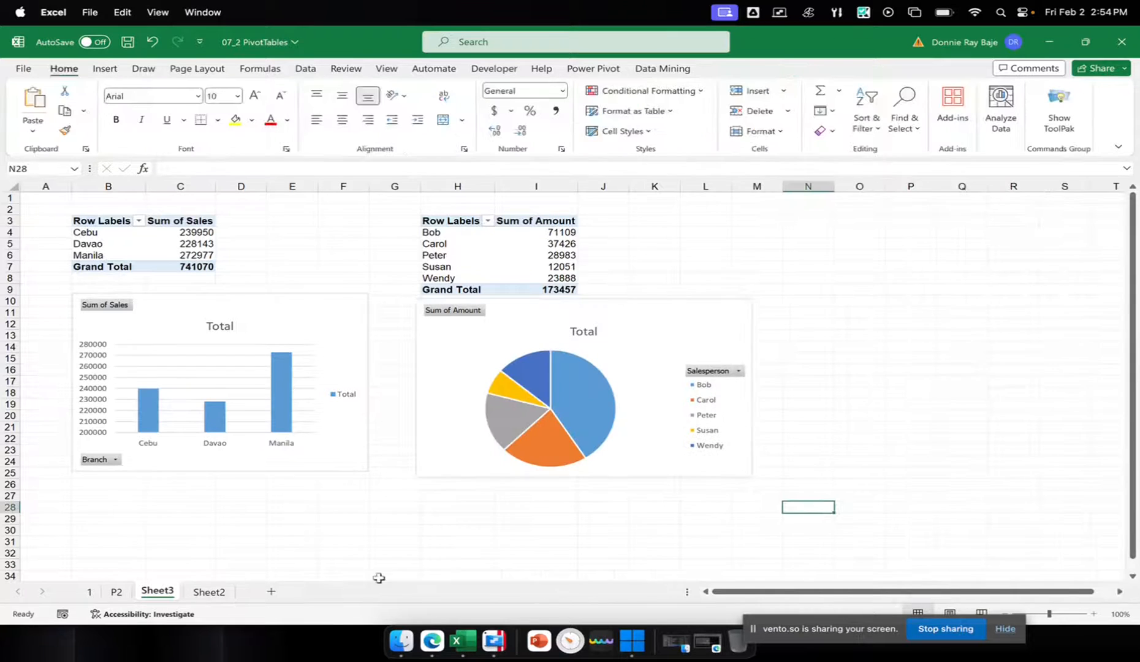
# Review how Table1 and Table2 relate to Table3 in the Power Pivot diagram, then return to the worksheet
pyautogui.rightClick(474, 635)
pyautogui.click(501, 468)
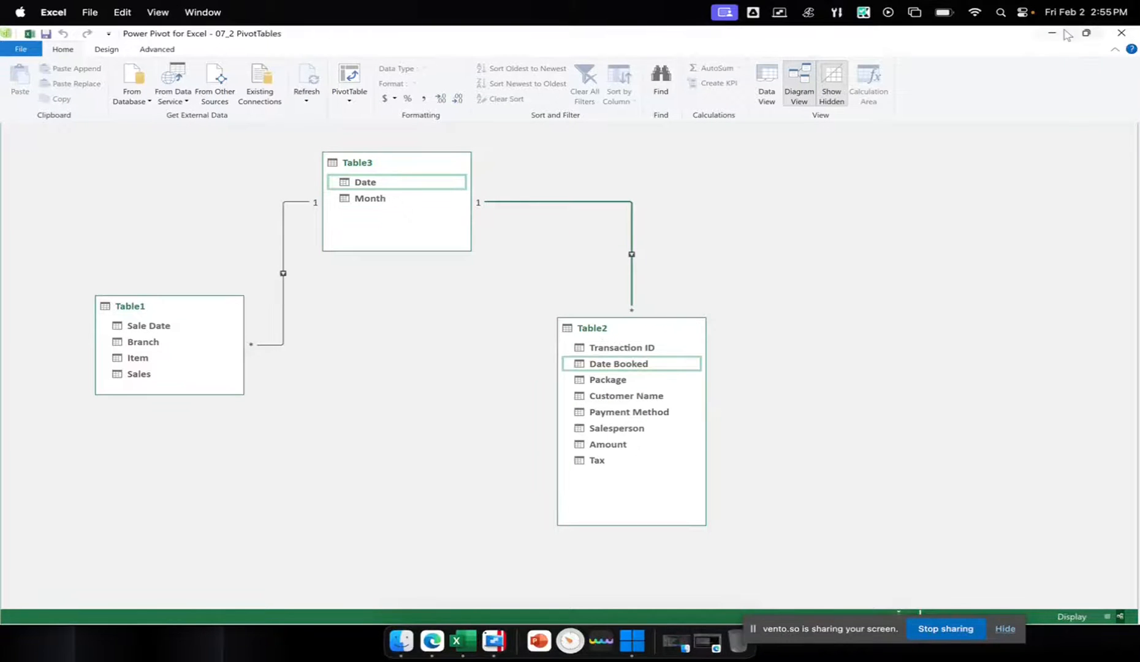
pyautogui.click(1051, 34)
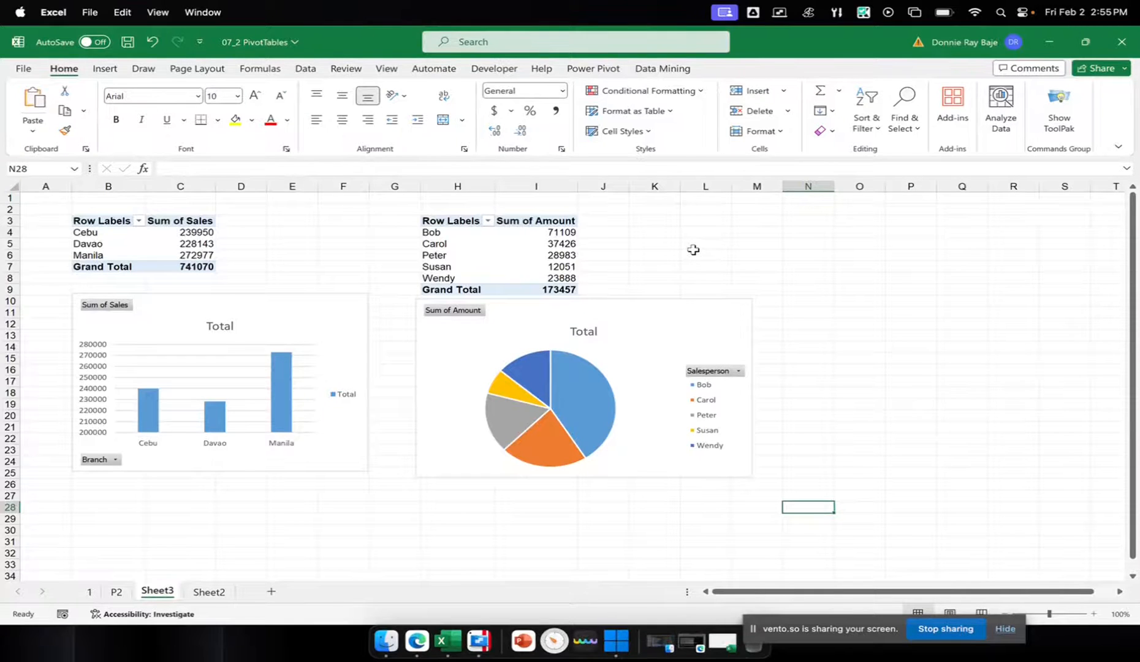
# Insert a slicer for Table3's Month field from the branch sales column chart and place it beside the pie chart
pyautogui.click(345, 307)
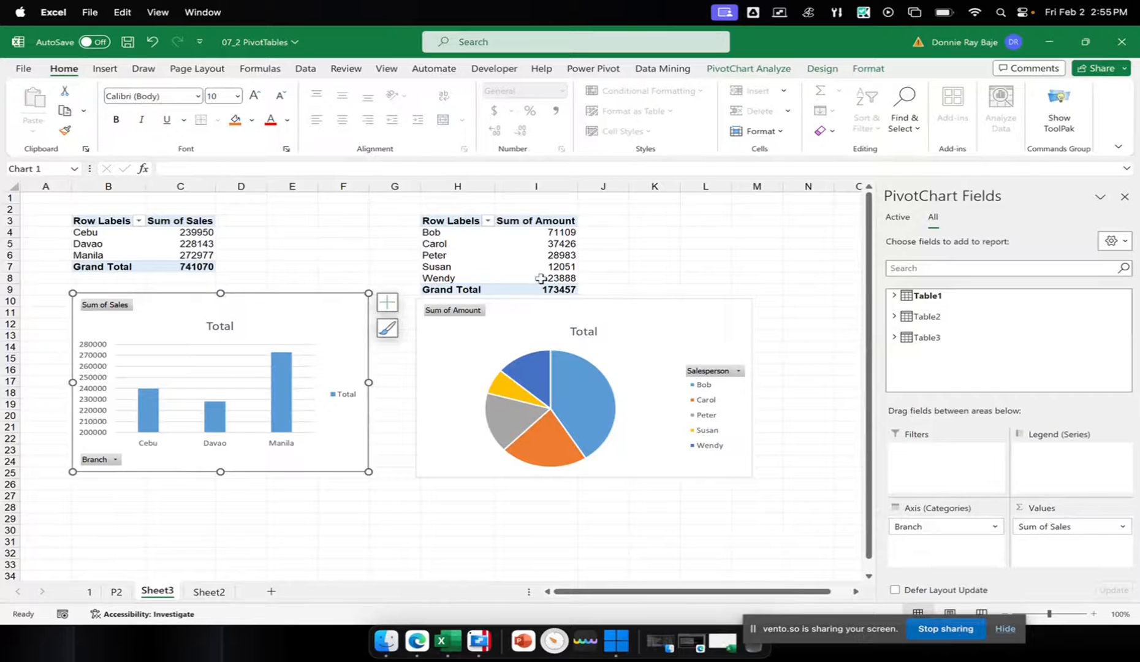
pyautogui.click(778, 72)
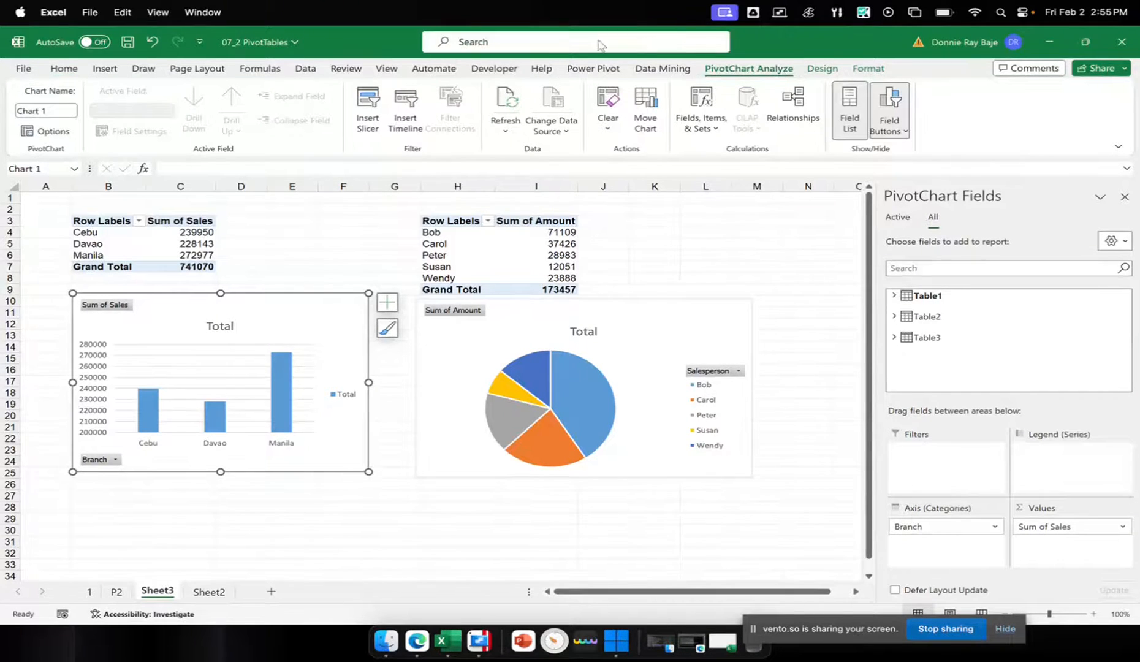
pyautogui.click(362, 118)
pyautogui.moveTo(704, 148); pyautogui.dragTo(524, 120)
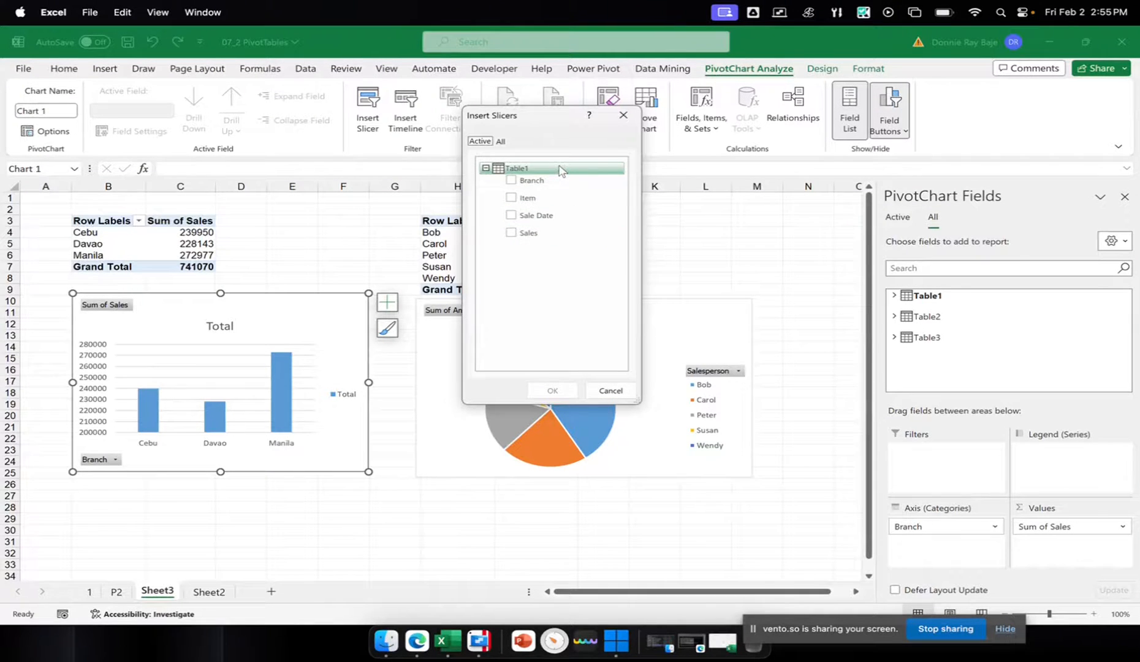
pyautogui.click(501, 142)
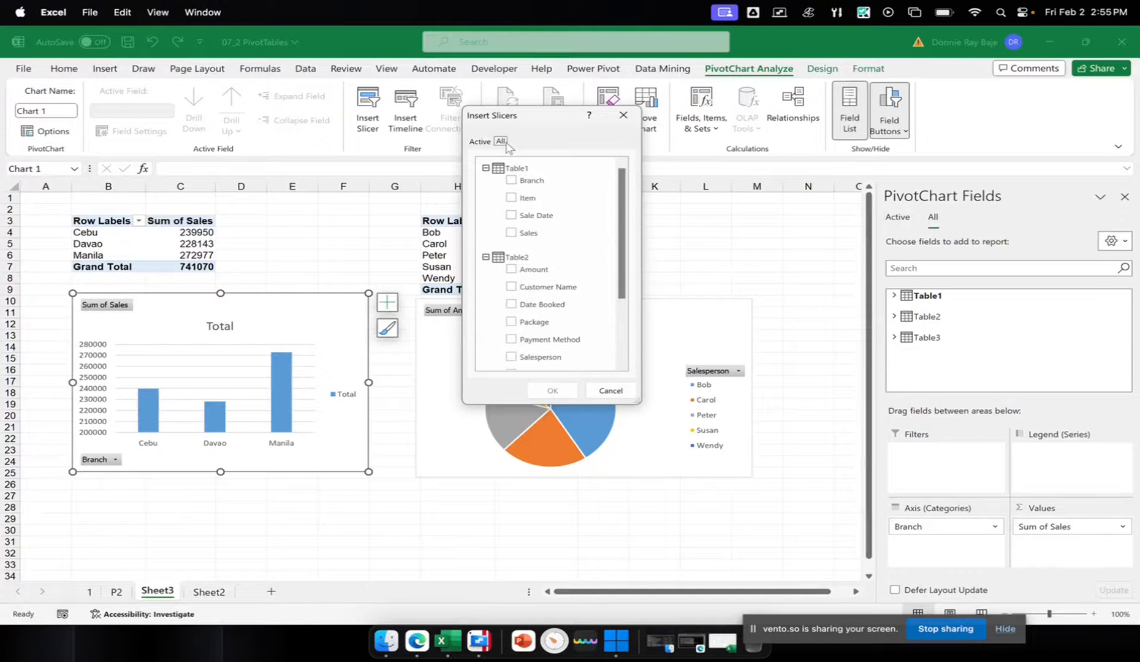
pyautogui.click(485, 168)
pyautogui.click(485, 189)
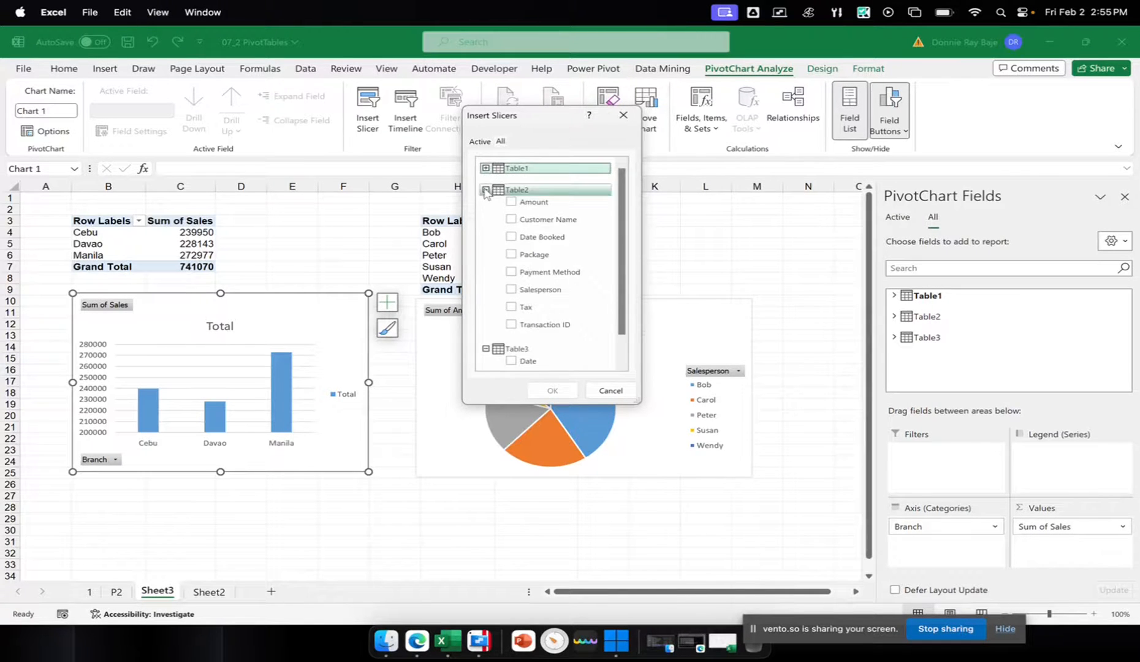
pyautogui.click(485, 211)
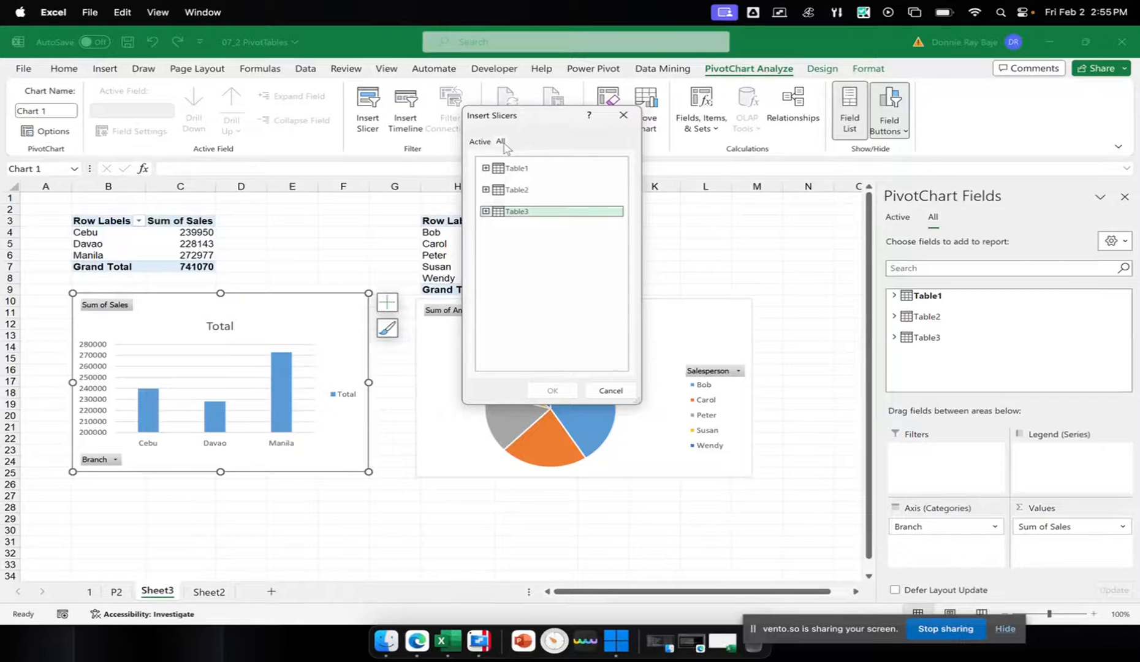
pyautogui.click(481, 142)
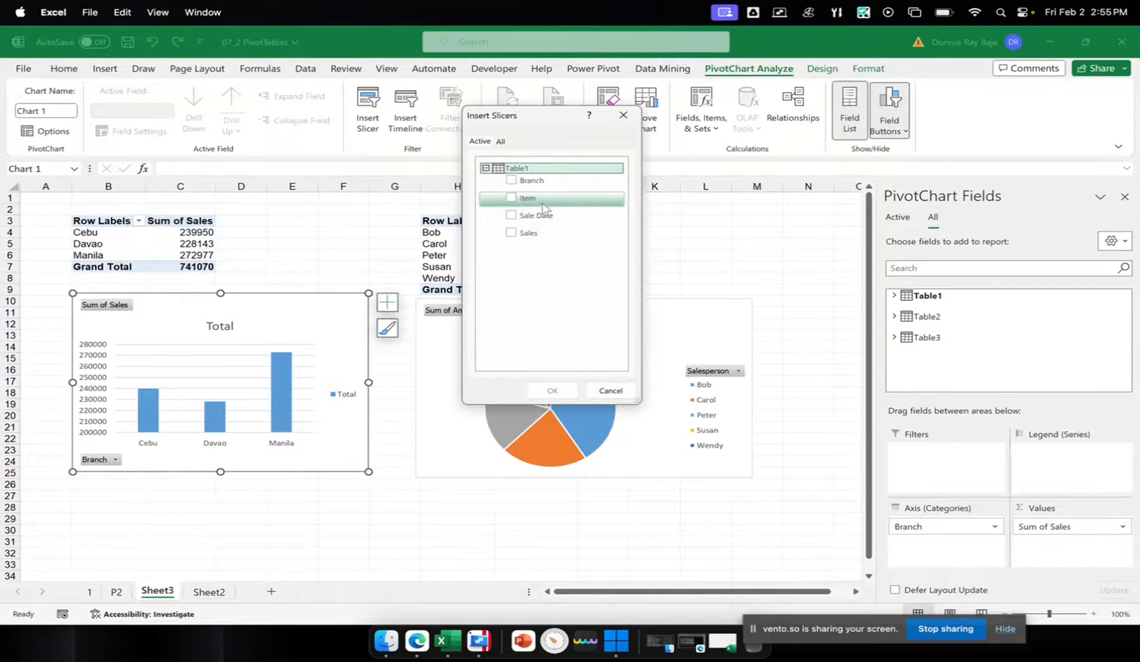
pyautogui.click(501, 141)
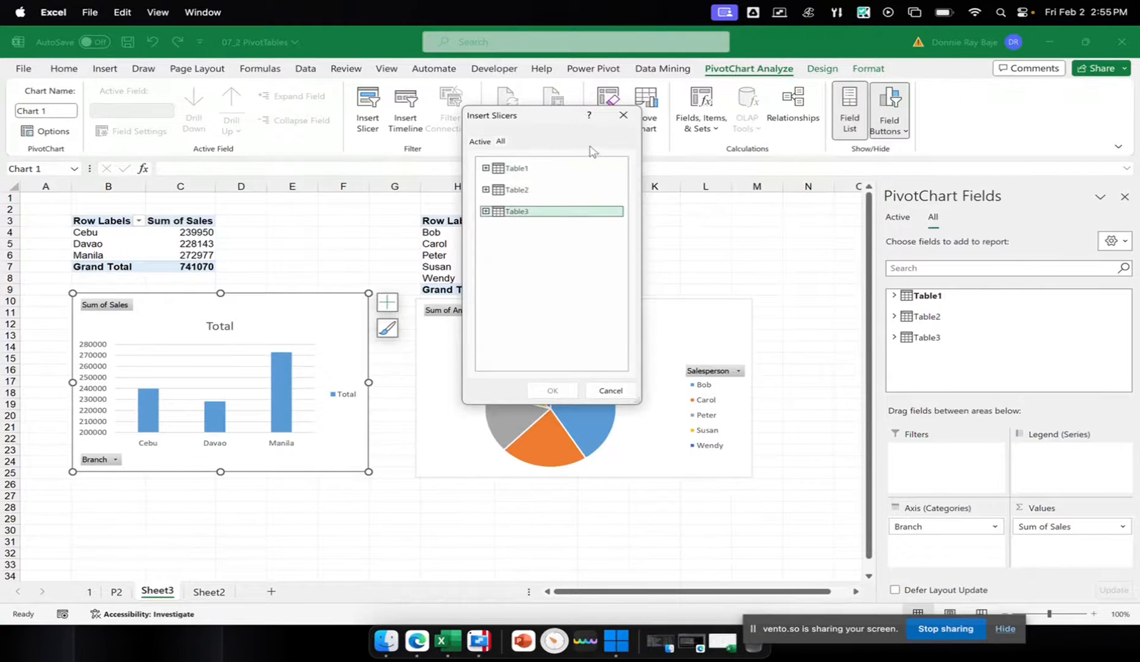
pyautogui.click(485, 211)
pyautogui.click(512, 241)
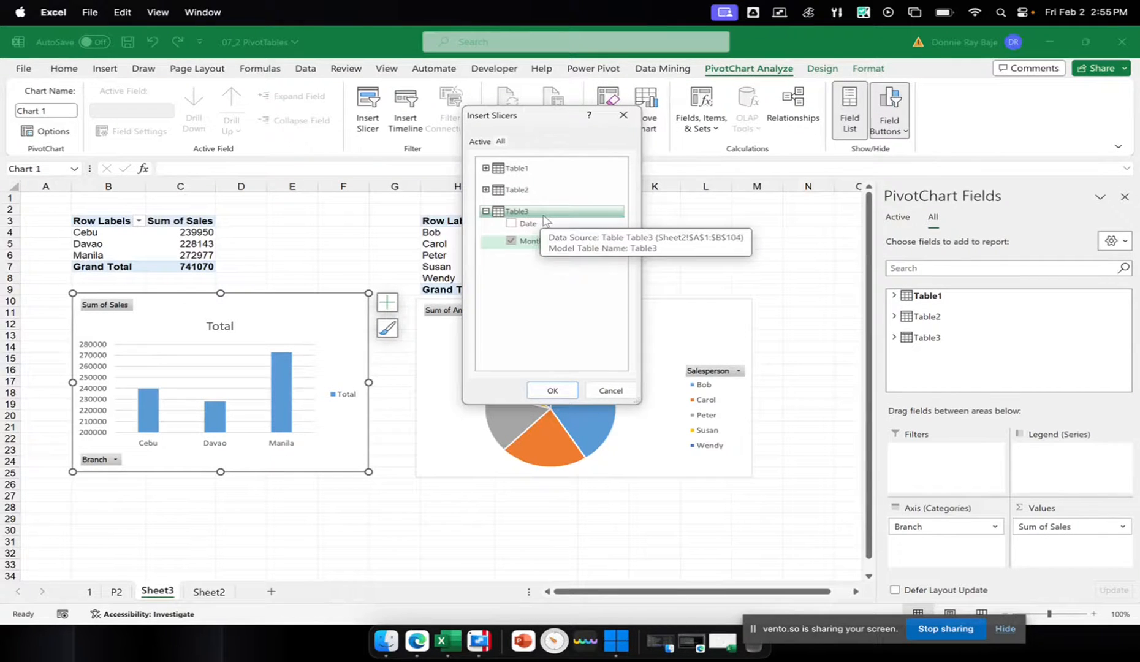
pyautogui.click(552, 391)
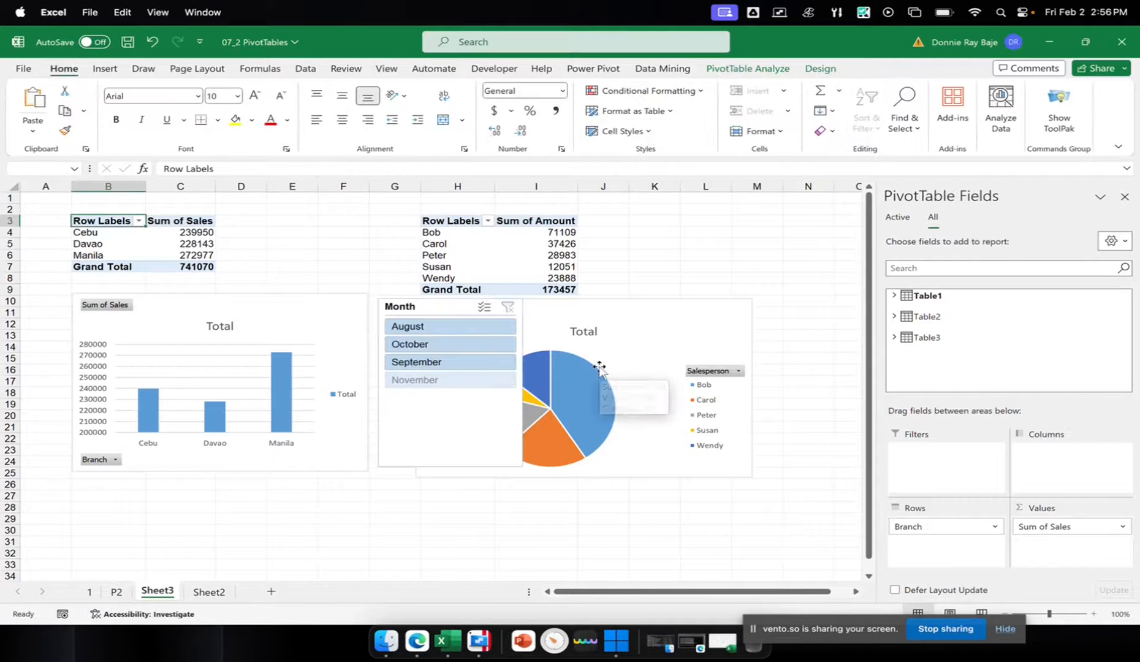
pyautogui.moveTo(432, 428); pyautogui.dragTo(818, 425)
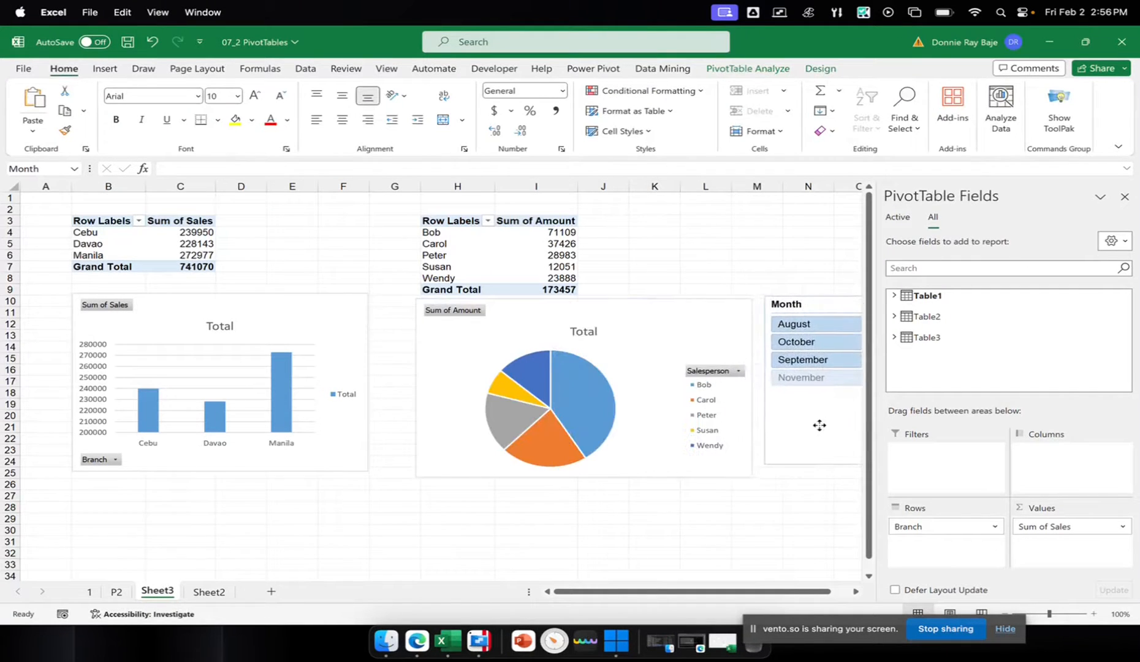
pyautogui.click(737, 556)
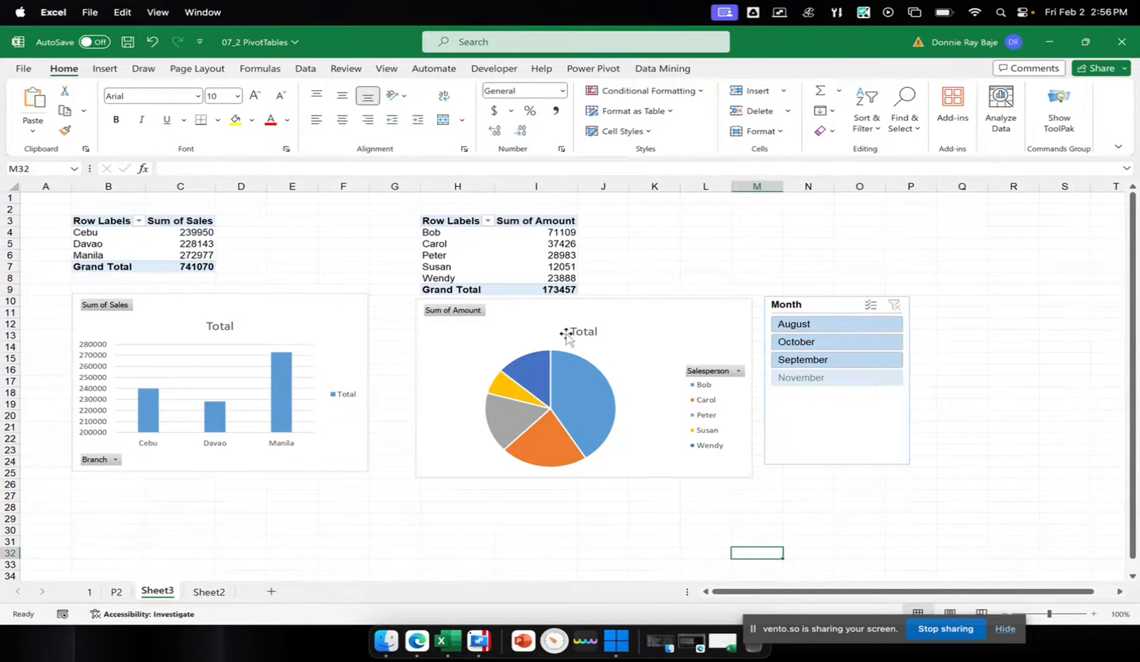
# Test the Month slicer by filtering for October, September and August in turn, then clear its filter
pyautogui.click(828, 342)
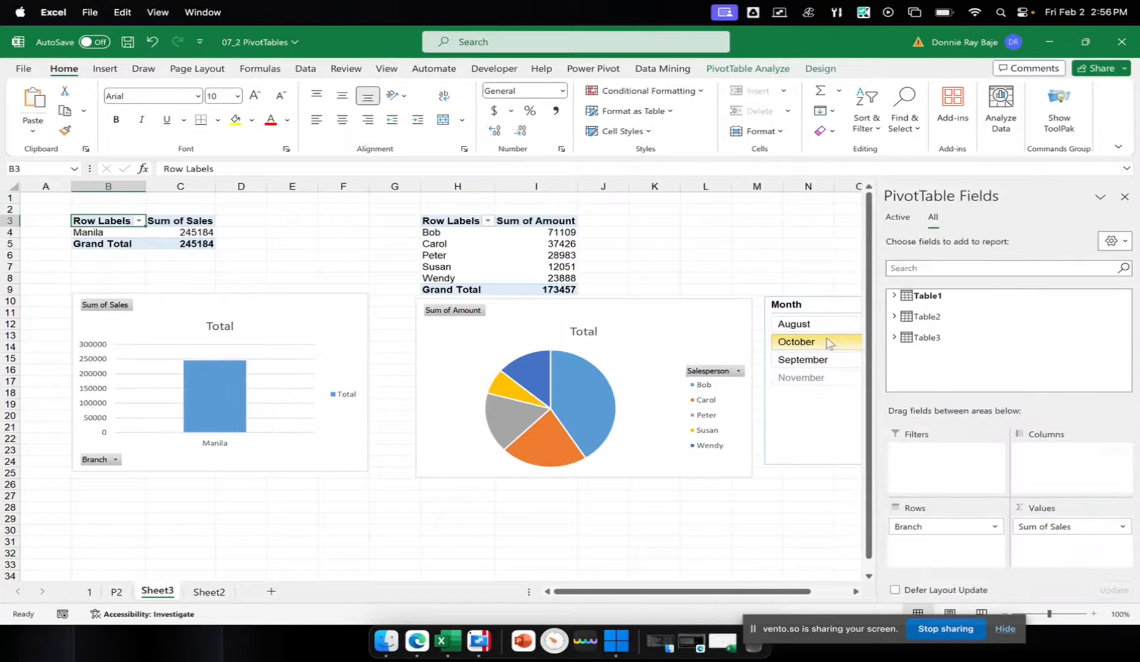
pyautogui.click(807, 360)
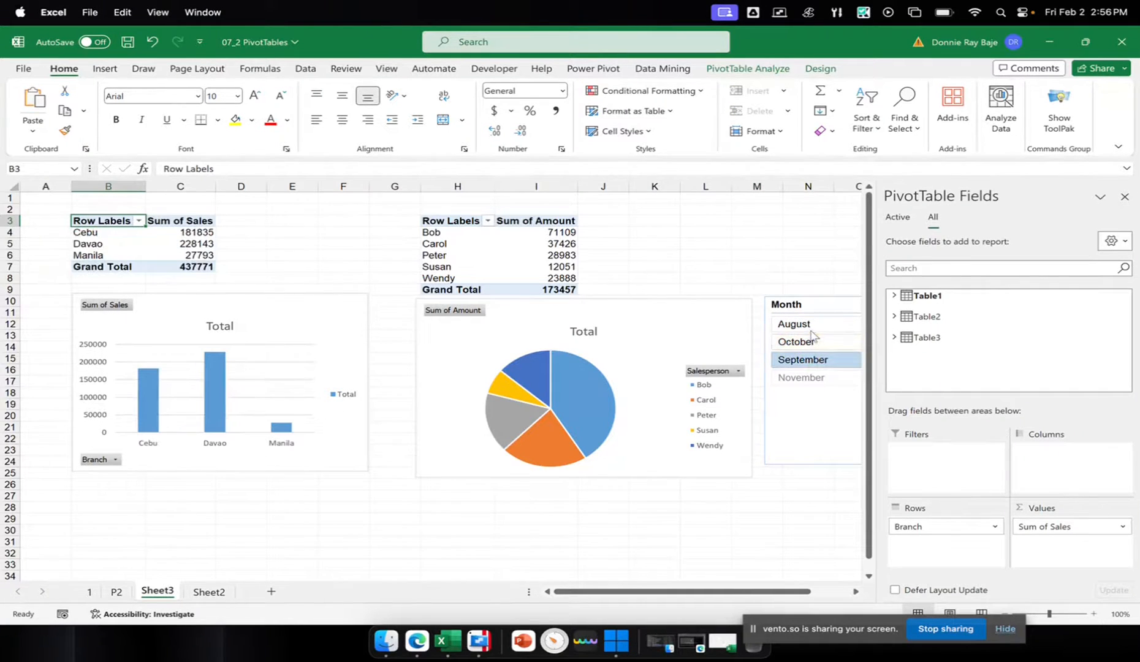
pyautogui.click(808, 325)
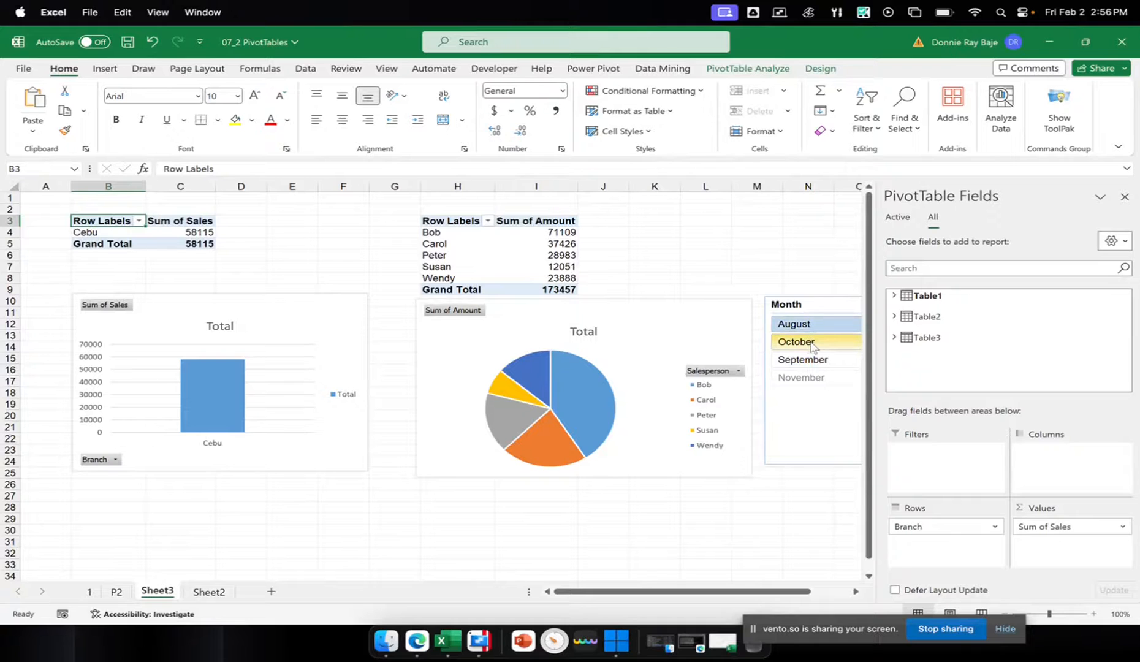
pyautogui.click(812, 344)
pyautogui.click(816, 258)
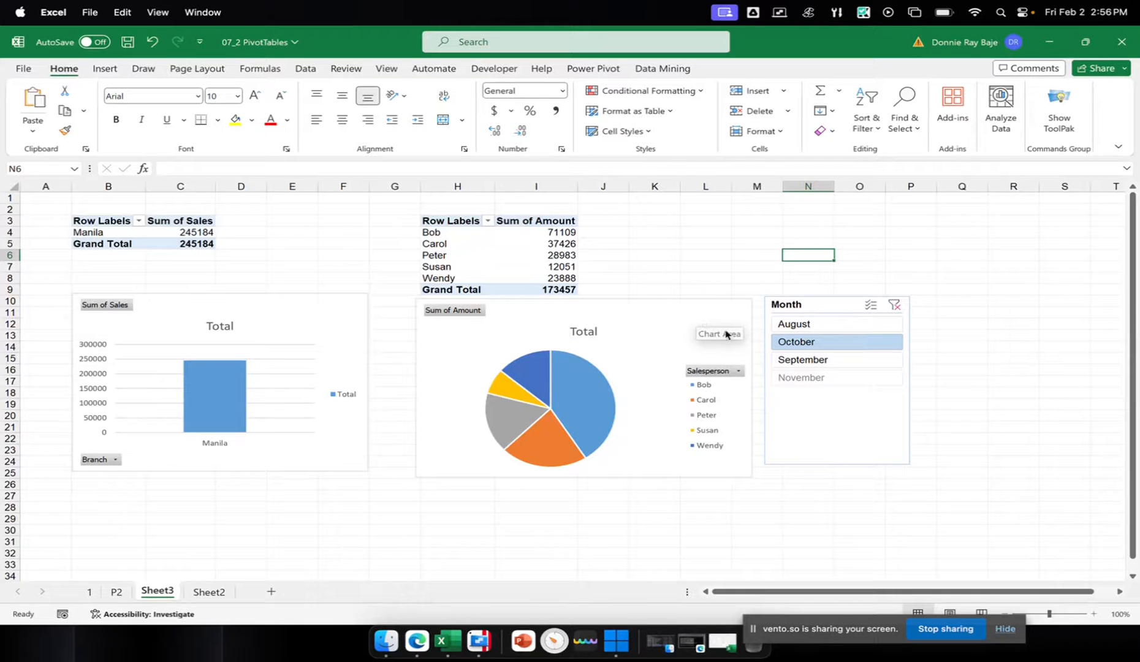
pyautogui.click(824, 359)
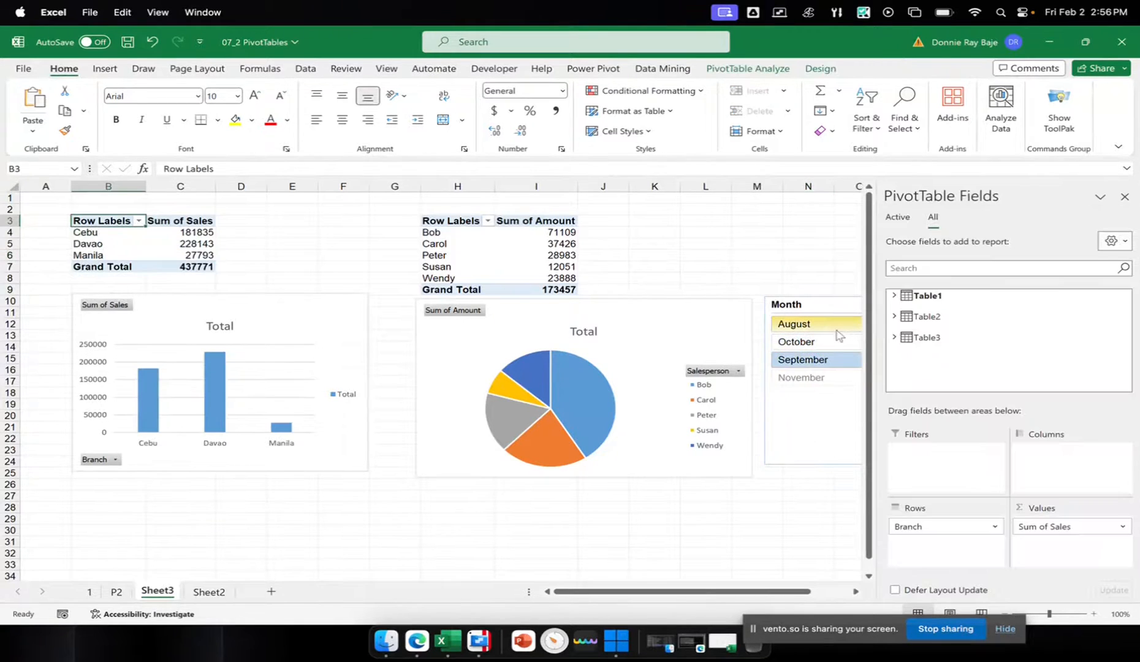
pyautogui.click(830, 323)
pyautogui.click(839, 303)
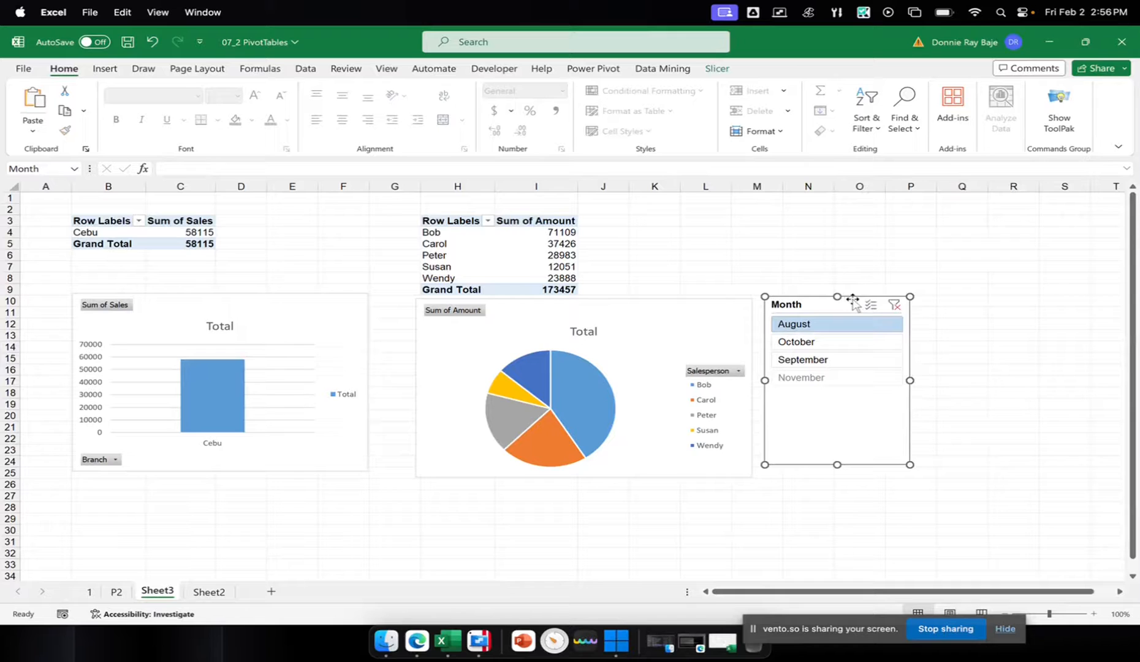
pyautogui.click(893, 305)
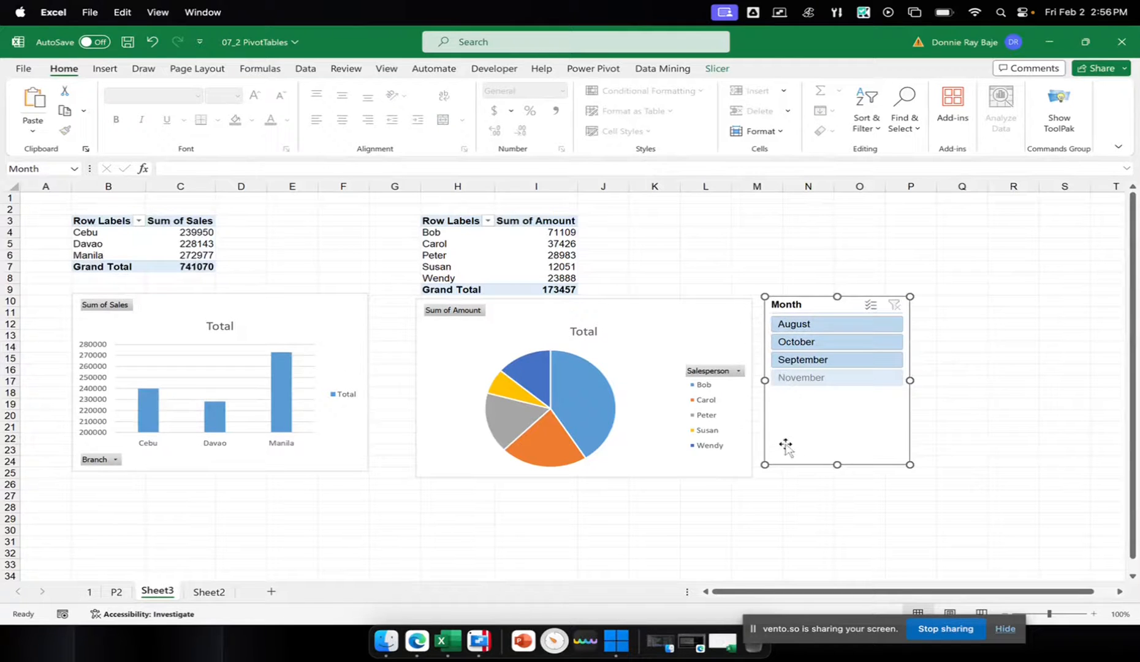
# Connect the Month slicer to PivotTable4 through Report Connections, keeping PivotTable3 connected
pyautogui.rightClick(846, 409)
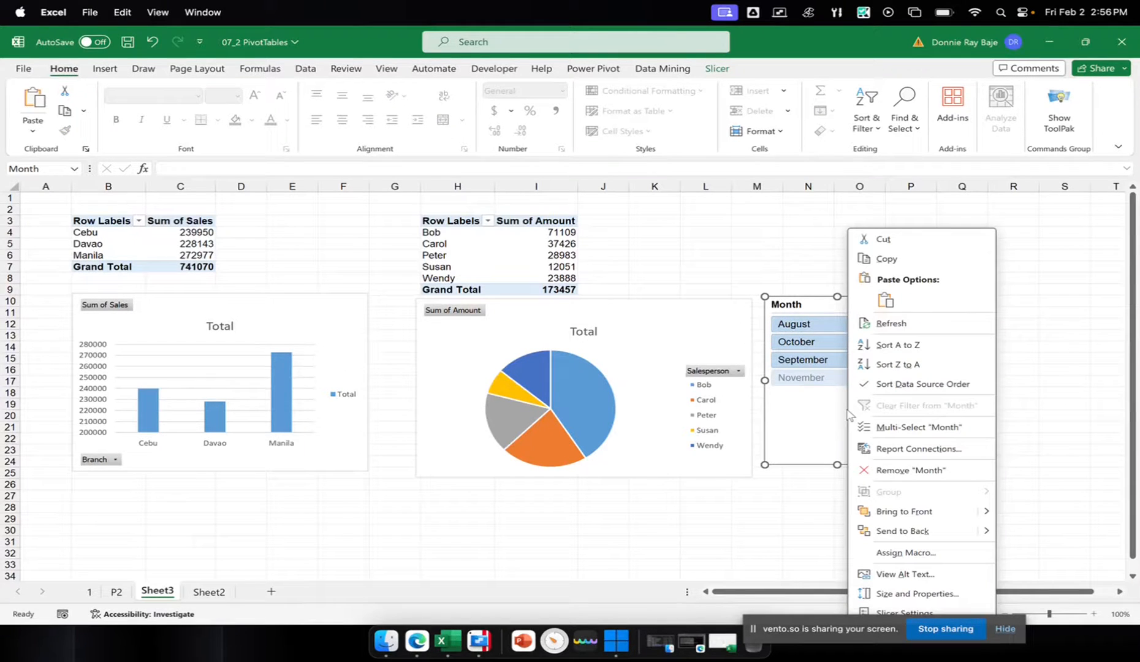
pyautogui.click(896, 454)
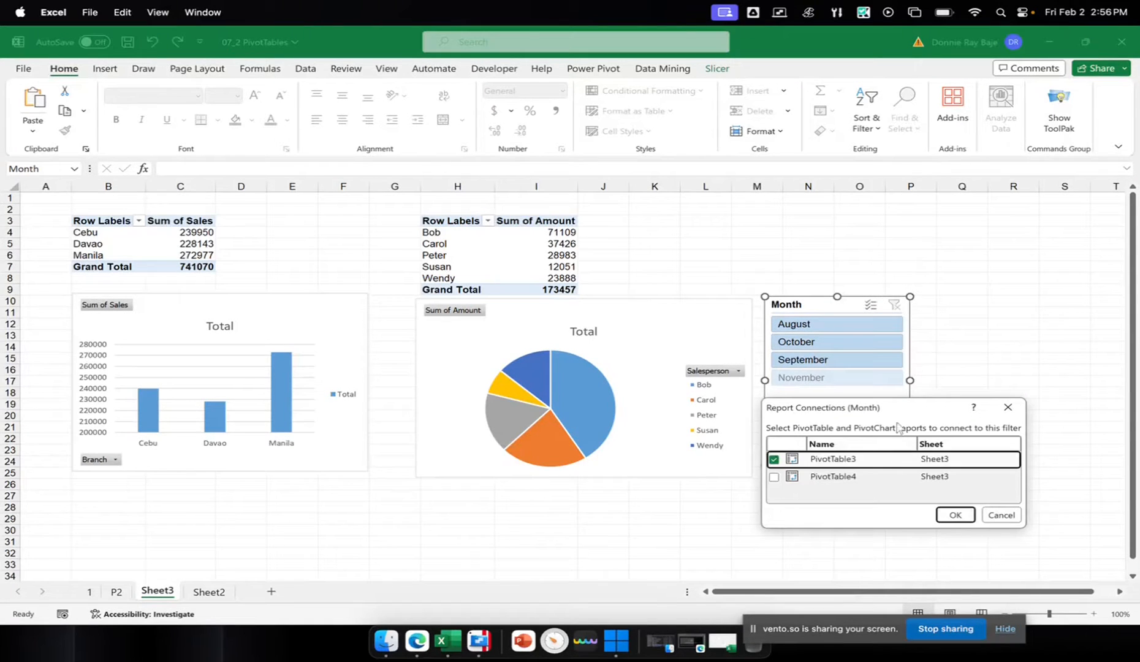
pyautogui.moveTo(864, 400); pyautogui.dragTo(708, 178)
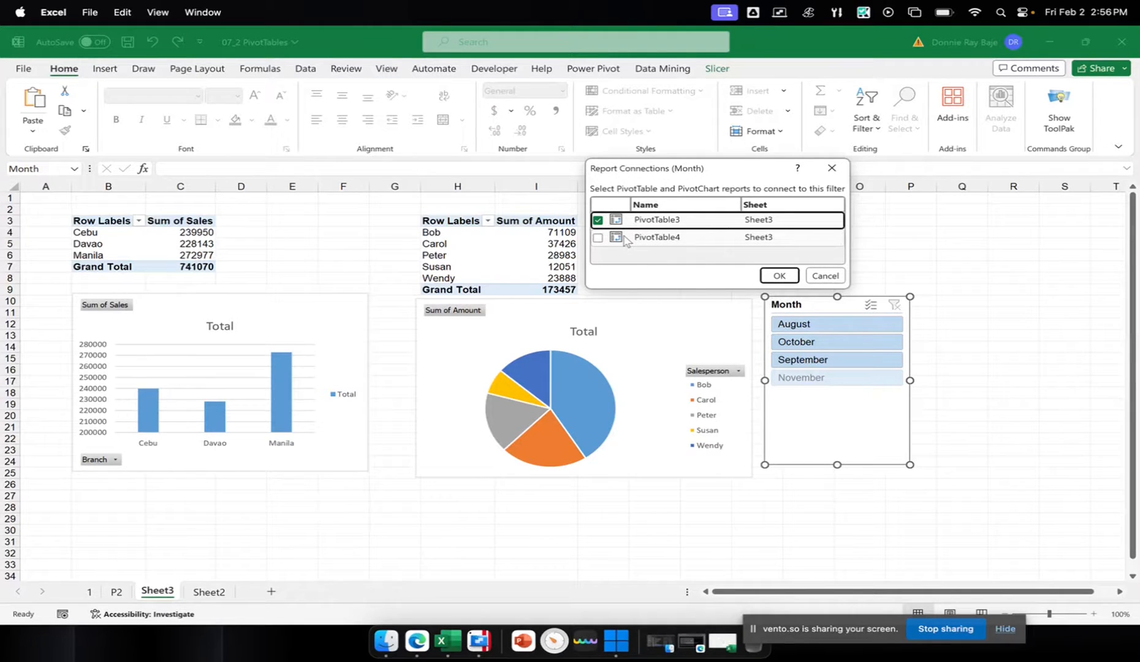
pyautogui.click(598, 238)
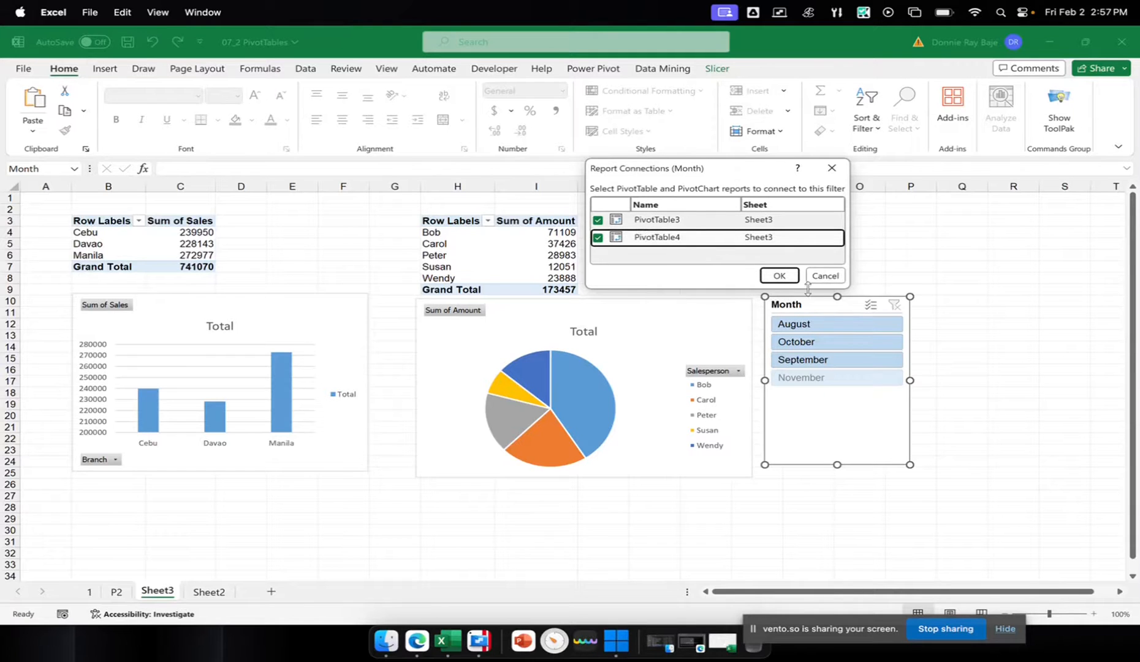
pyautogui.click(779, 275)
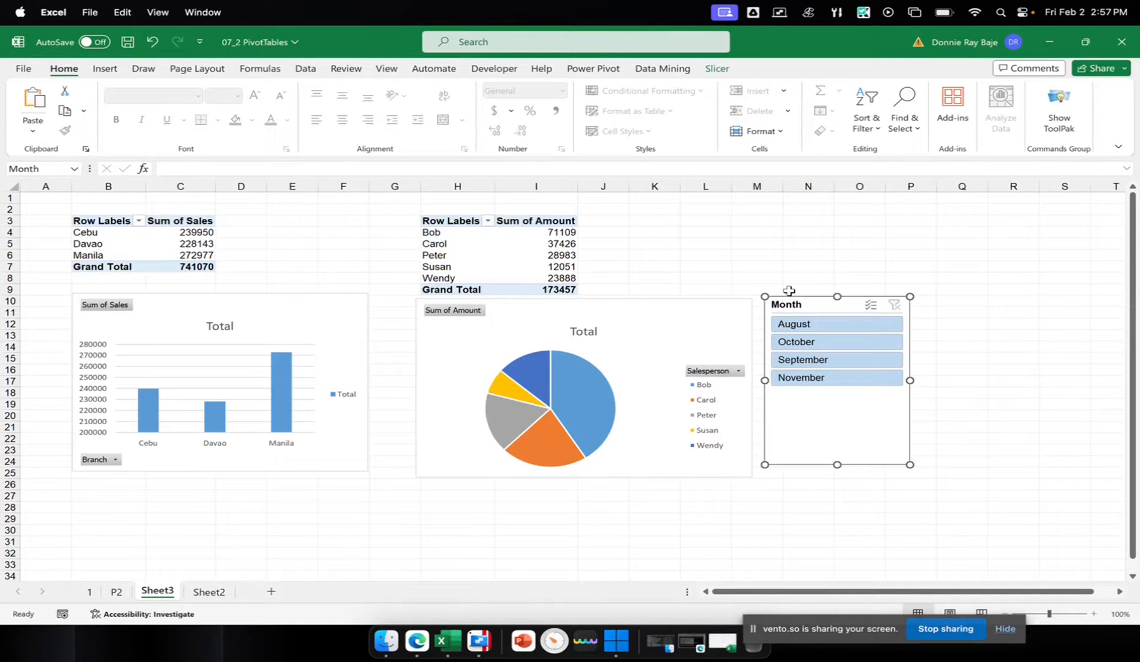
# Check how both pivots and charts respond to different months in the slicer, including November, then clear the filter
pyautogui.click(812, 346)
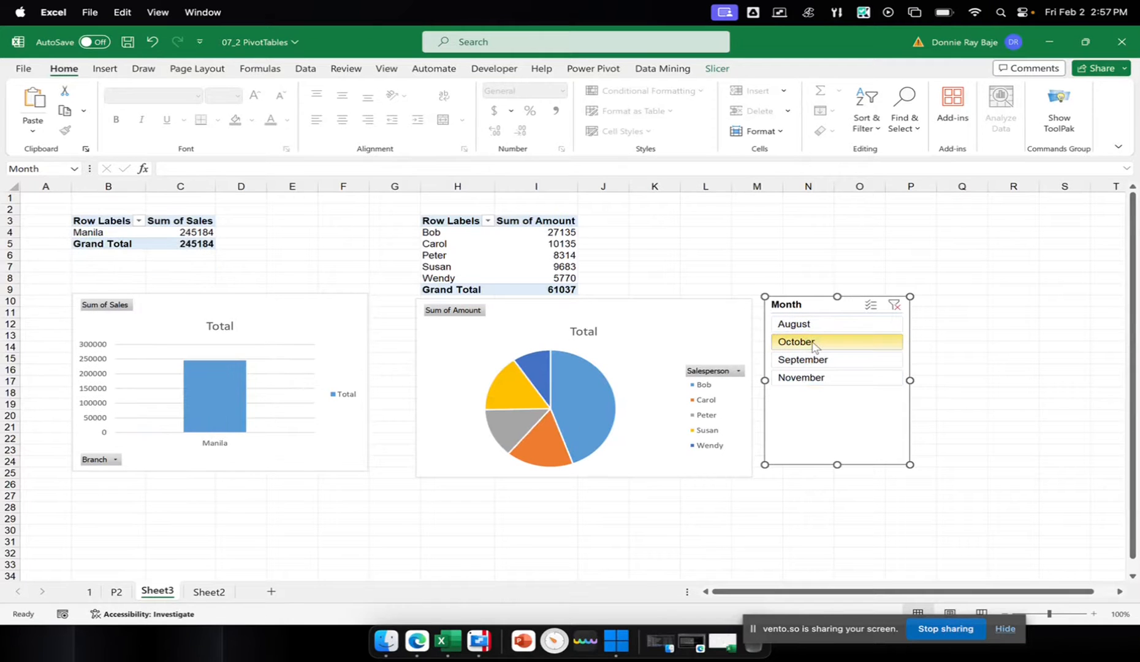
pyautogui.click(810, 359)
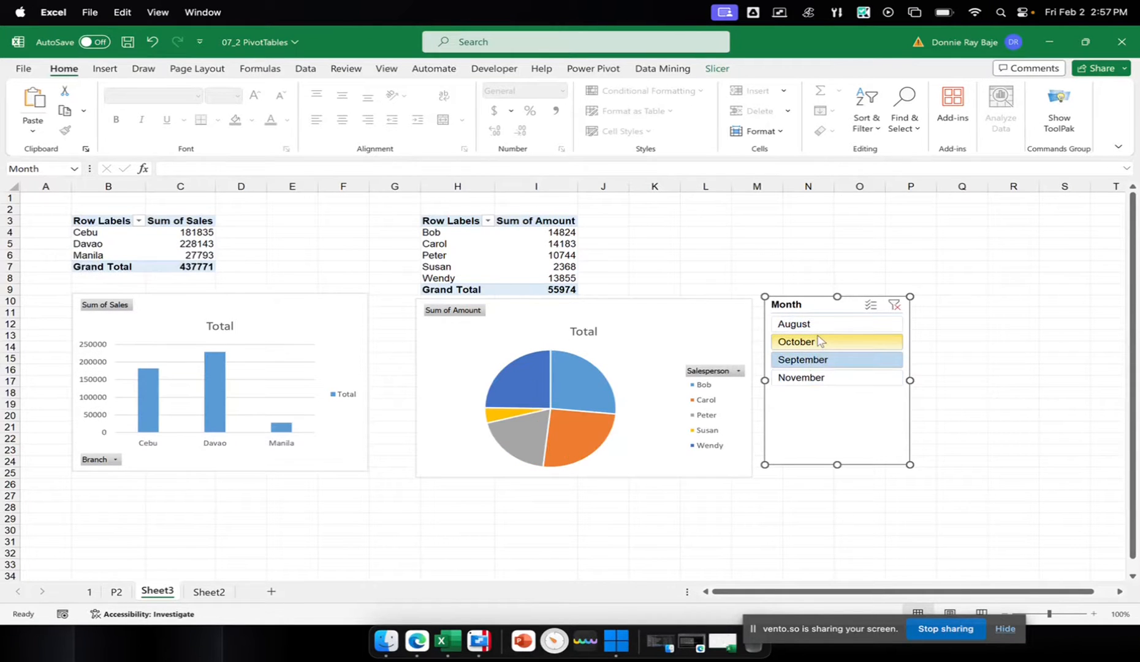
pyautogui.click(820, 341)
pyautogui.click(818, 324)
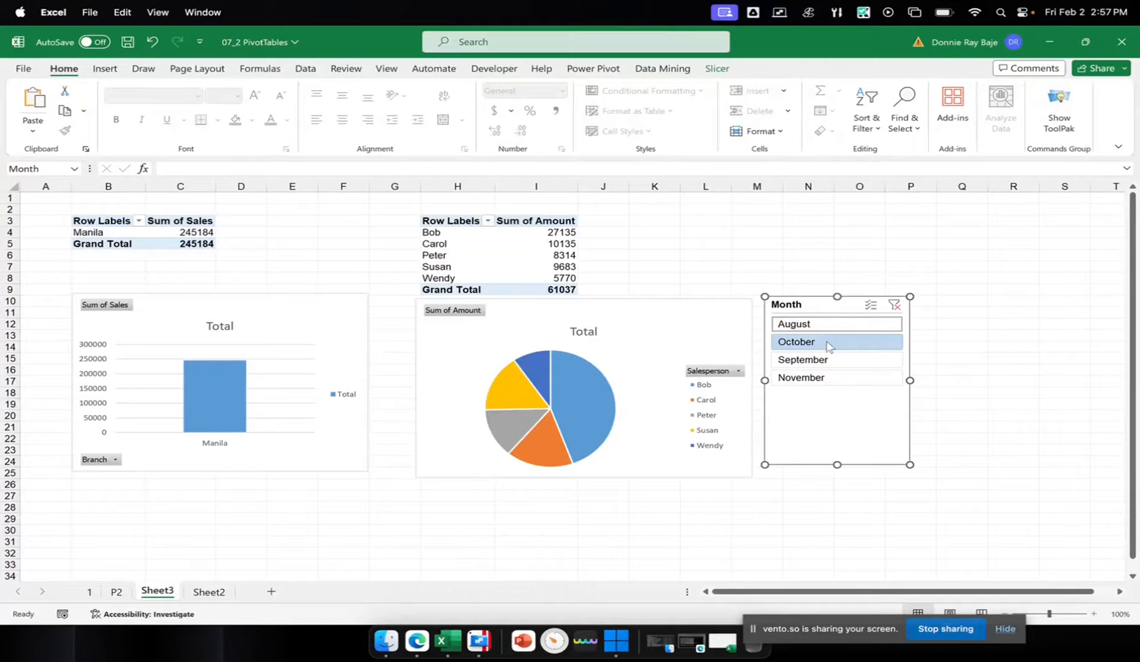
pyautogui.click(827, 378)
pyautogui.click(839, 341)
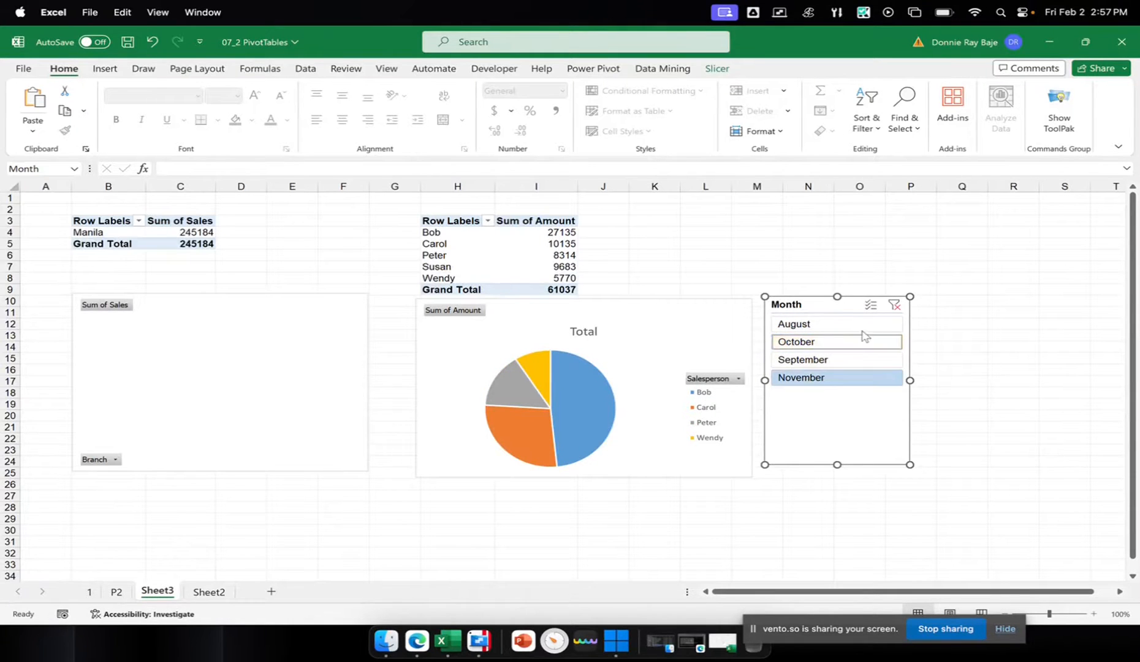
pyautogui.click(896, 305)
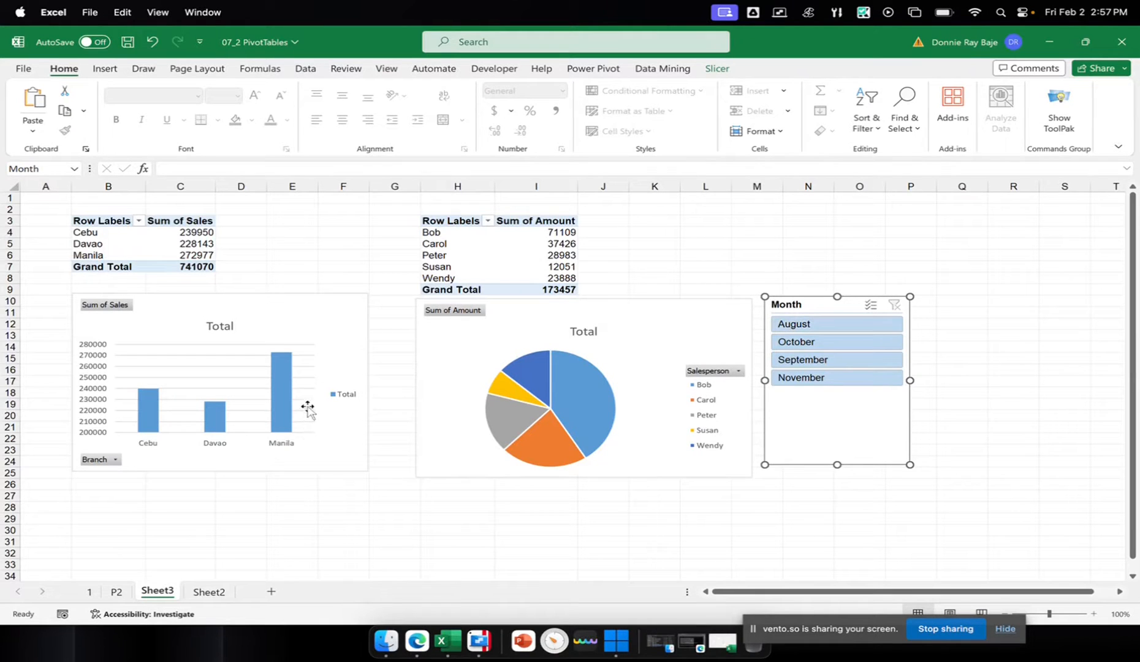
# Look at the P2 source table and the Table1, Table2 and Table3 relationships in the Power Pivot diagram
pyautogui.click(118, 594)
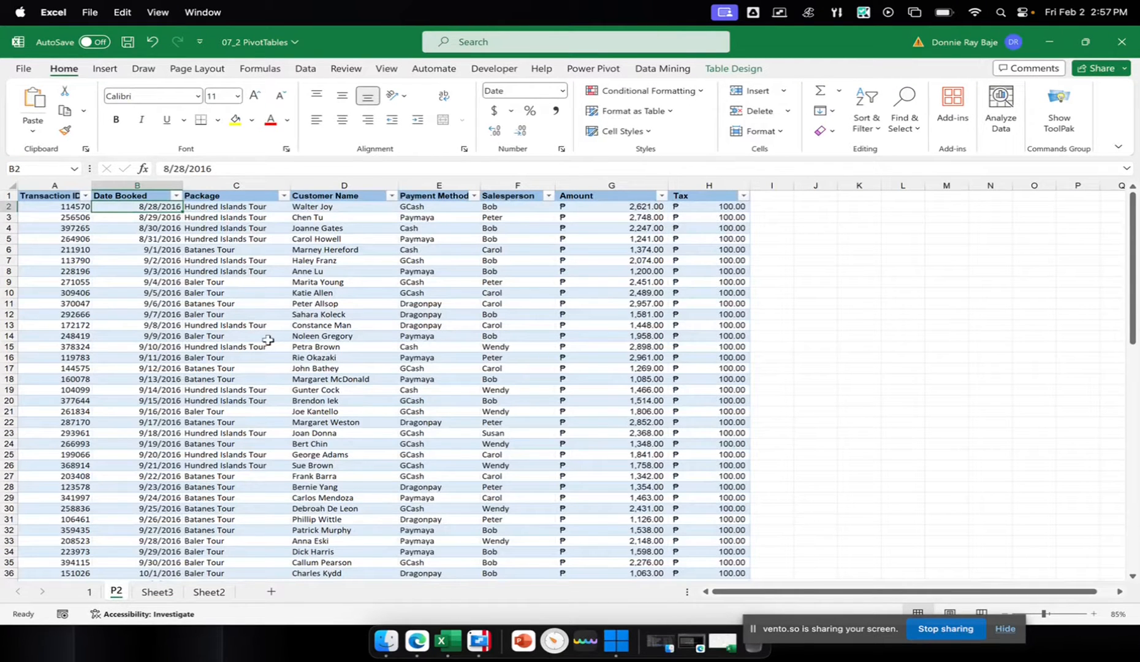
pyautogui.click(611, 72)
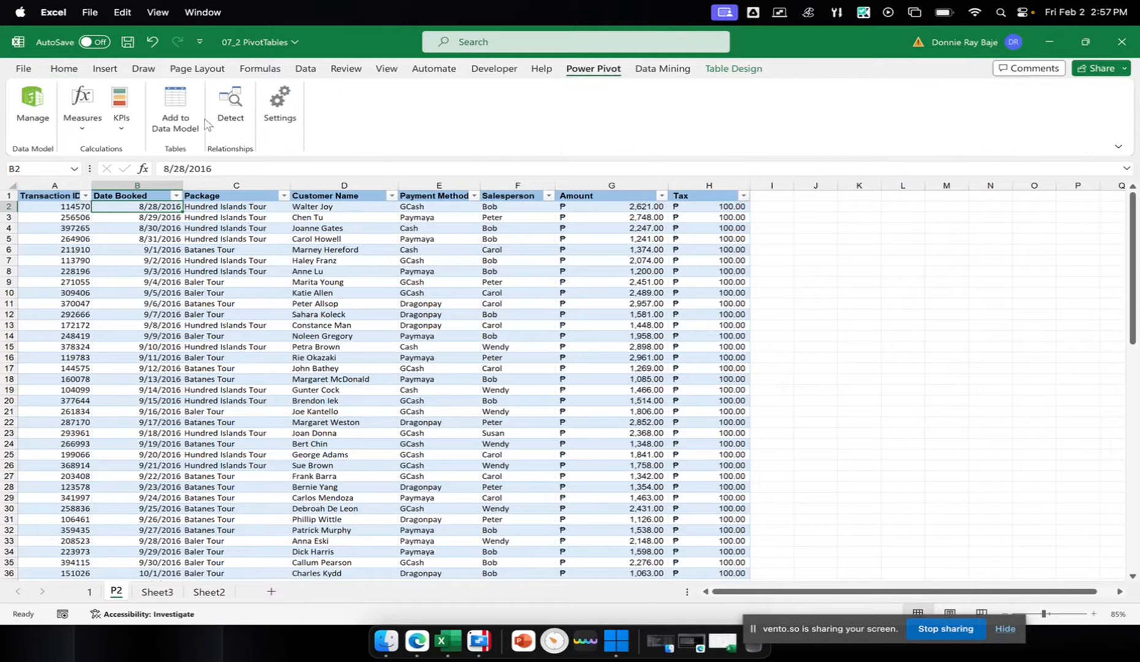
pyautogui.rightClick(459, 643)
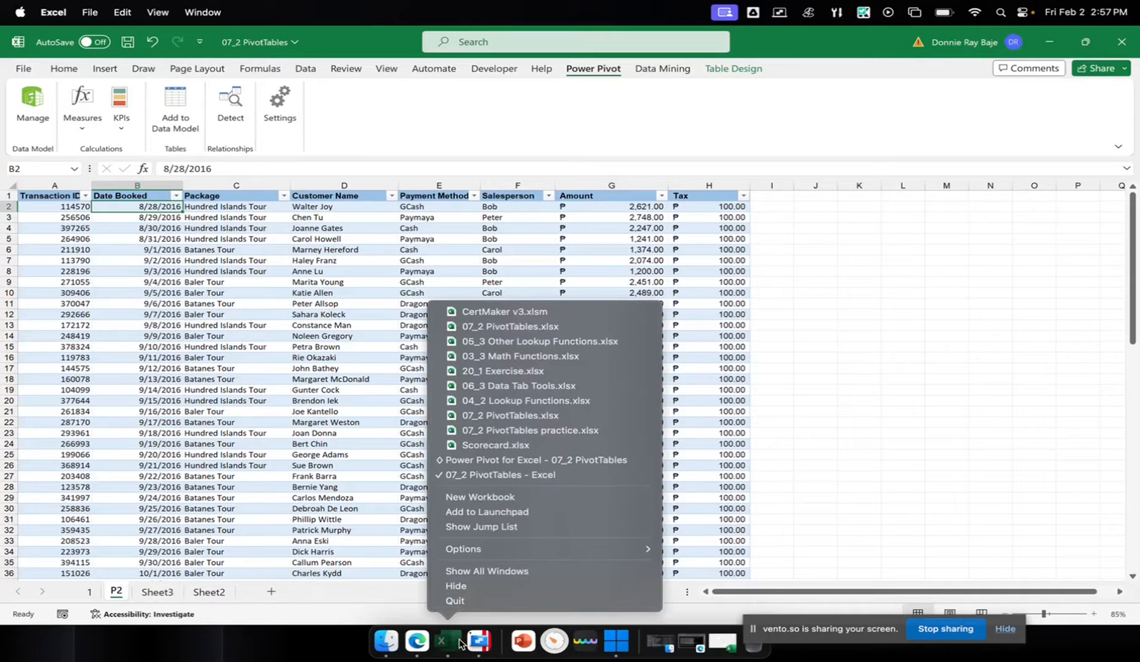
pyautogui.click(501, 461)
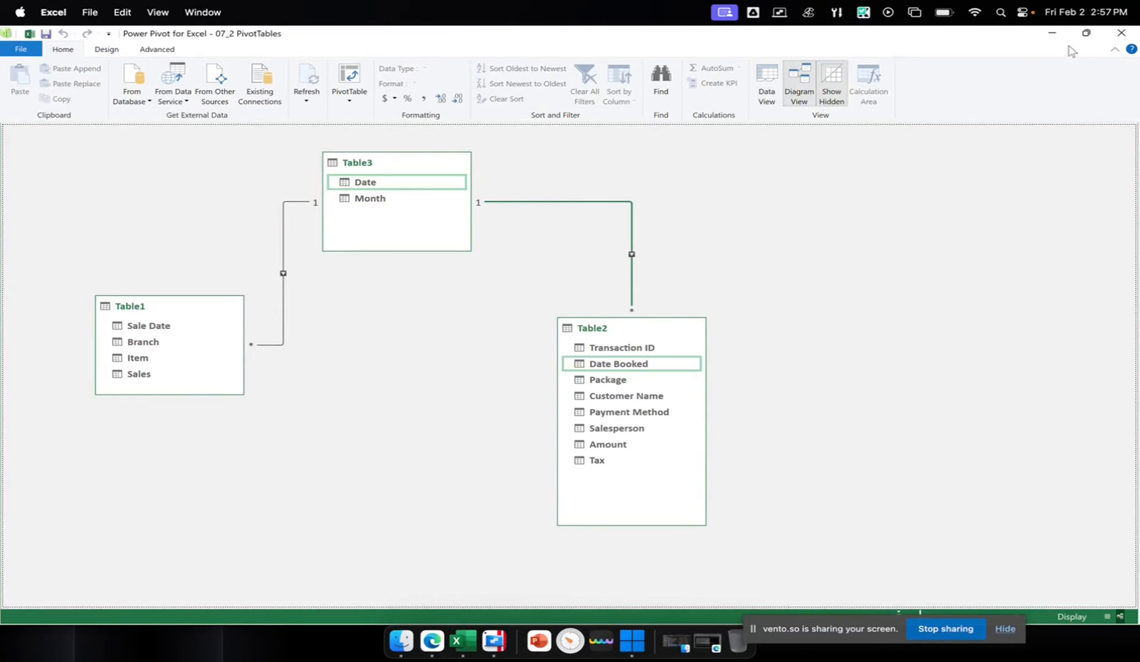
pyautogui.click(1051, 32)
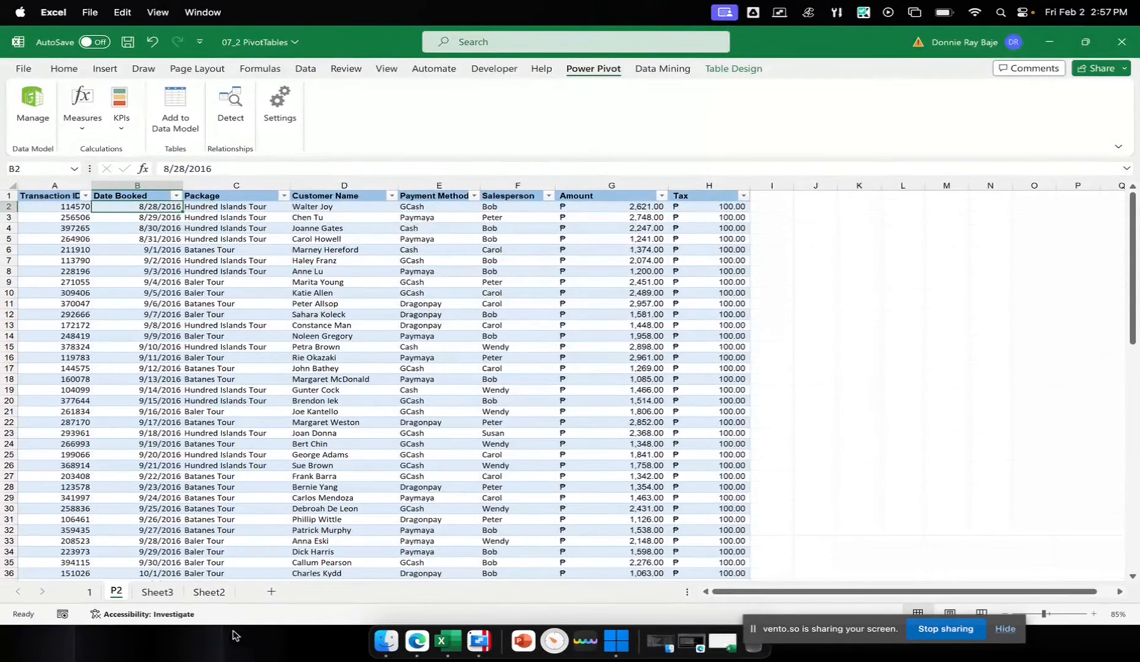
# Return to Sheet3 and shift the Month slicer slightly farther from the pie chart
pyautogui.click(161, 592)
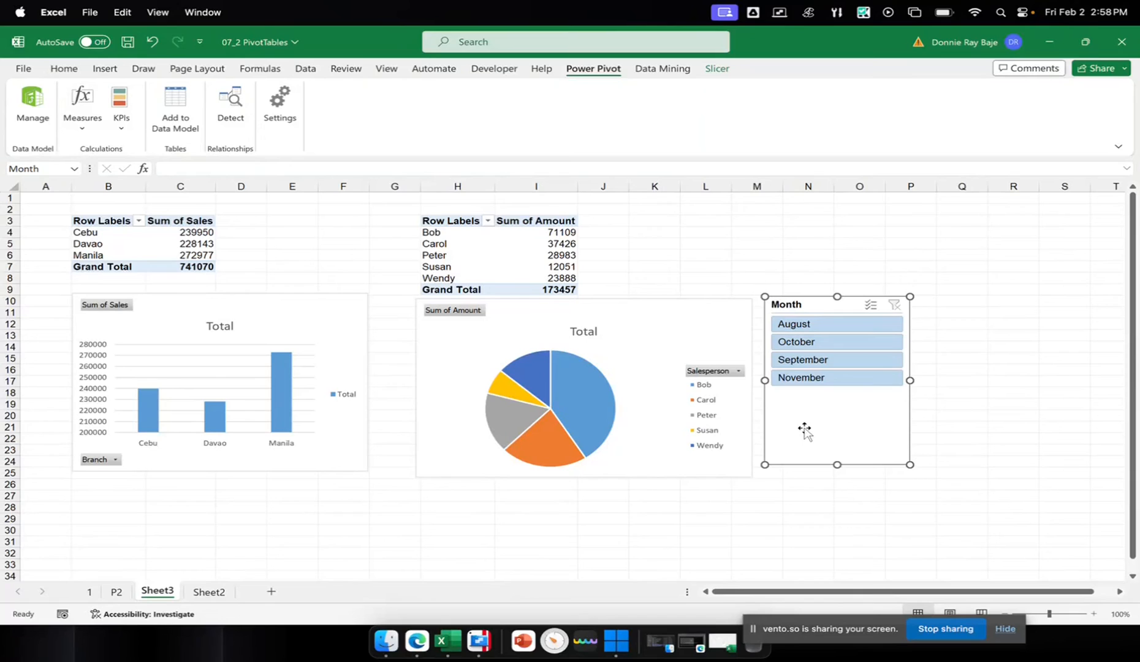
pyautogui.moveTo(805, 431); pyautogui.dragTo(825, 431)
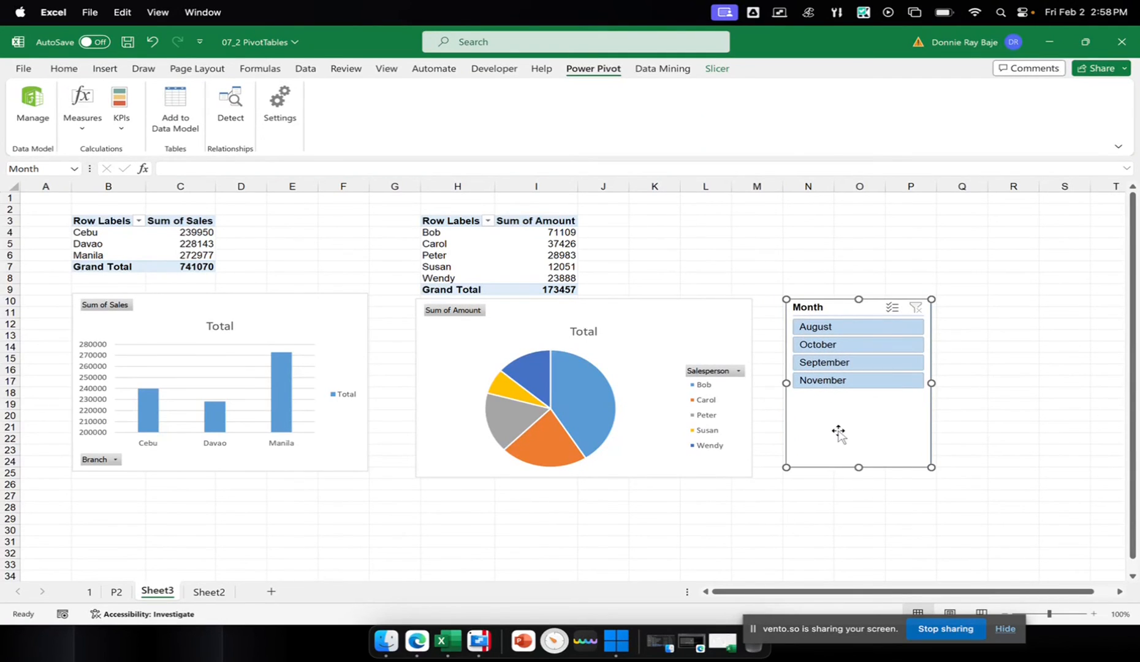